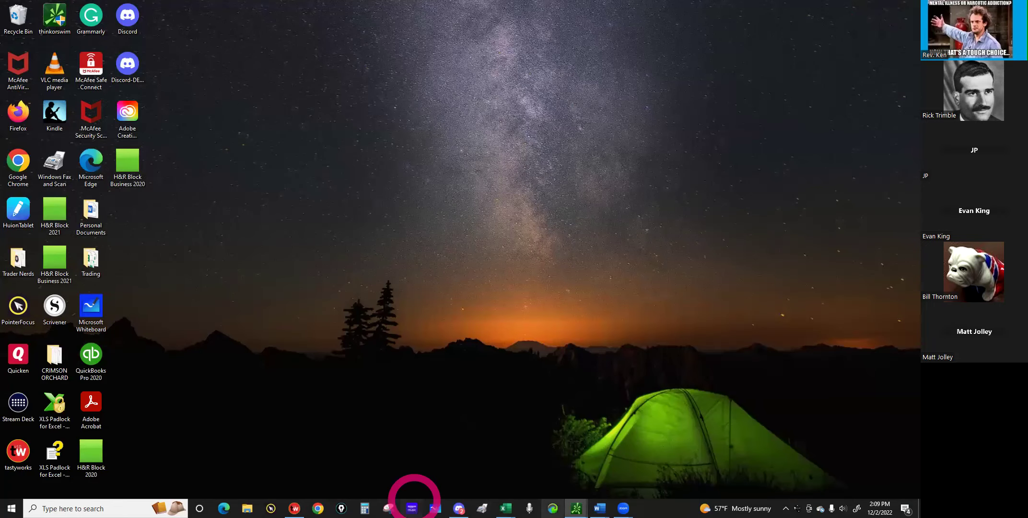
# Switch to thinkorswim, turn on Privacy to hide the account number and balances, and maximize the window.
pyautogui.moveTo(574, 507)
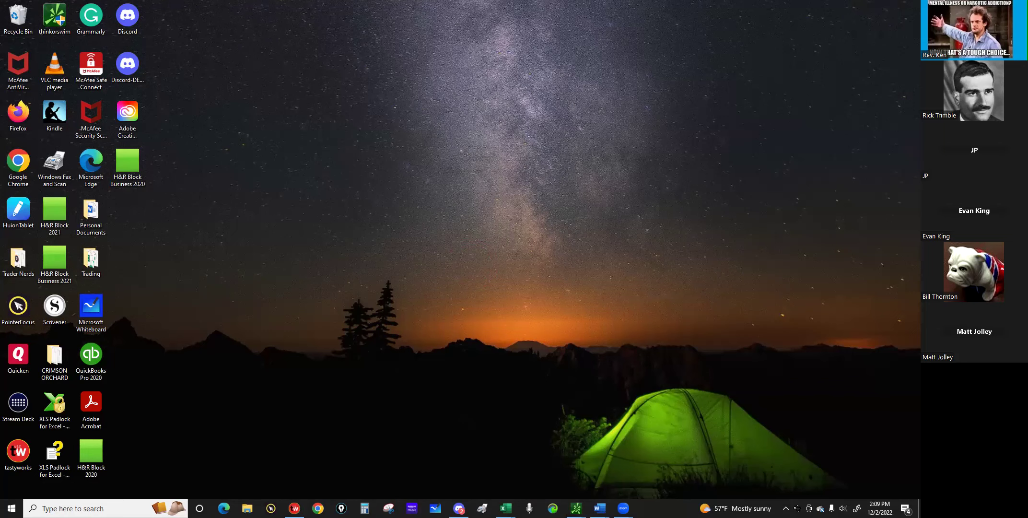
pyautogui.hotkey('alt', 'Tab')
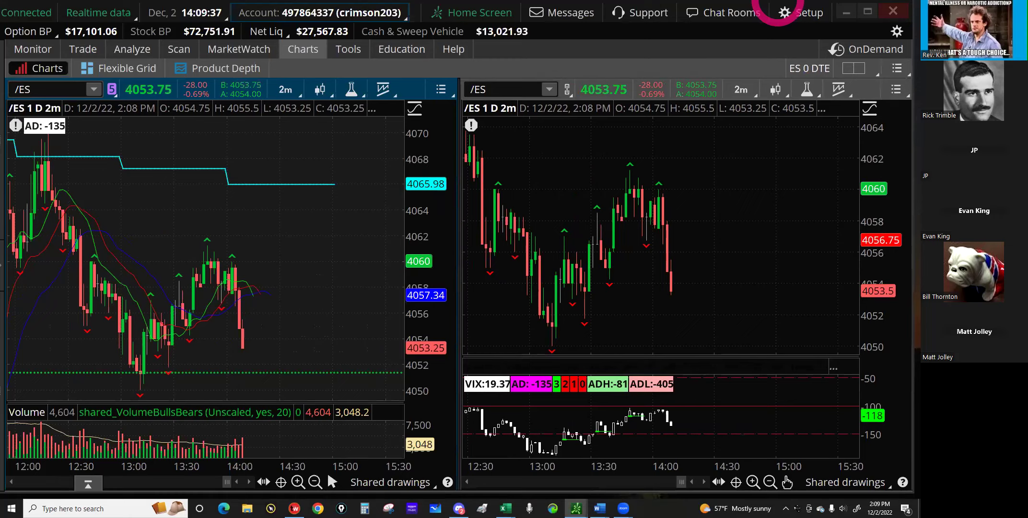
pyautogui.moveTo(777, 5); pyautogui.dragTo(777, 10)
pyautogui.click(46, 58)
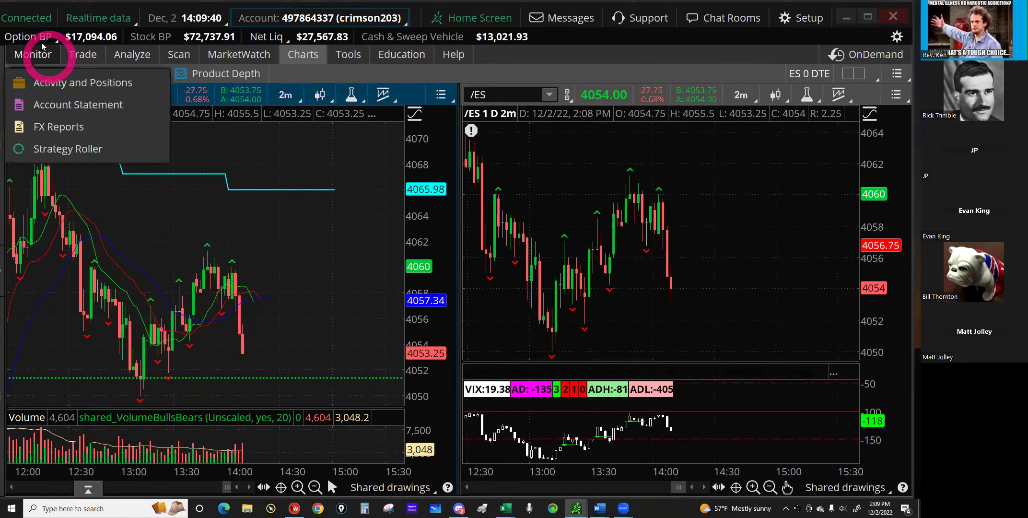
pyautogui.click(30, 37)
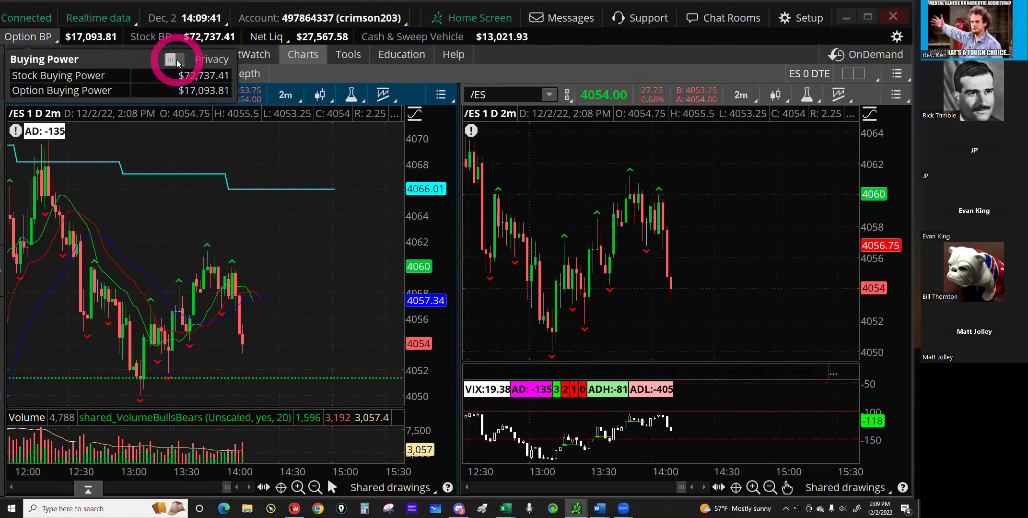
pyautogui.click(173, 59)
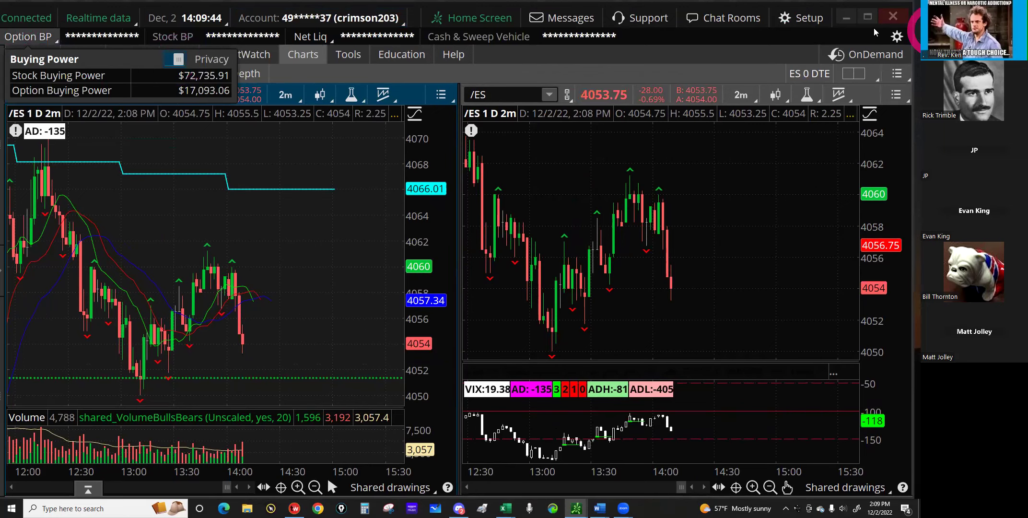
pyautogui.click(867, 16)
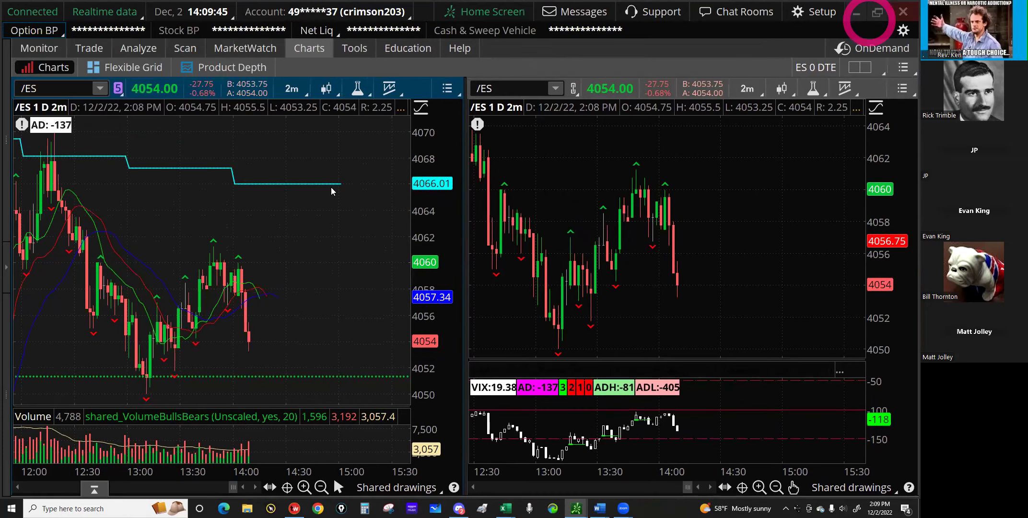
# Free up thinkorswim's memory by collecting garbage on the System page, and show the account's Activity and Positions.
pyautogui.click(338, 170)
pyautogui.click(459, 47)
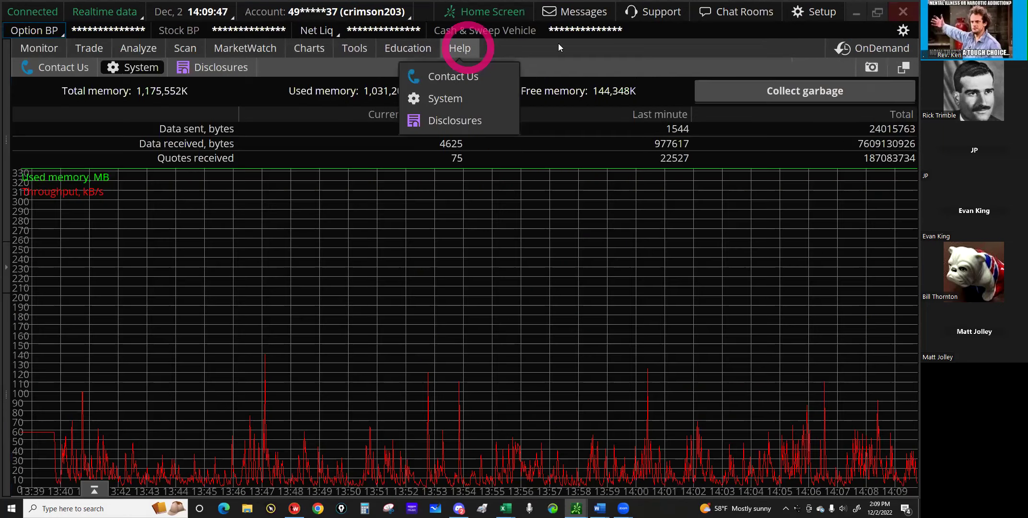
pyautogui.click(779, 92)
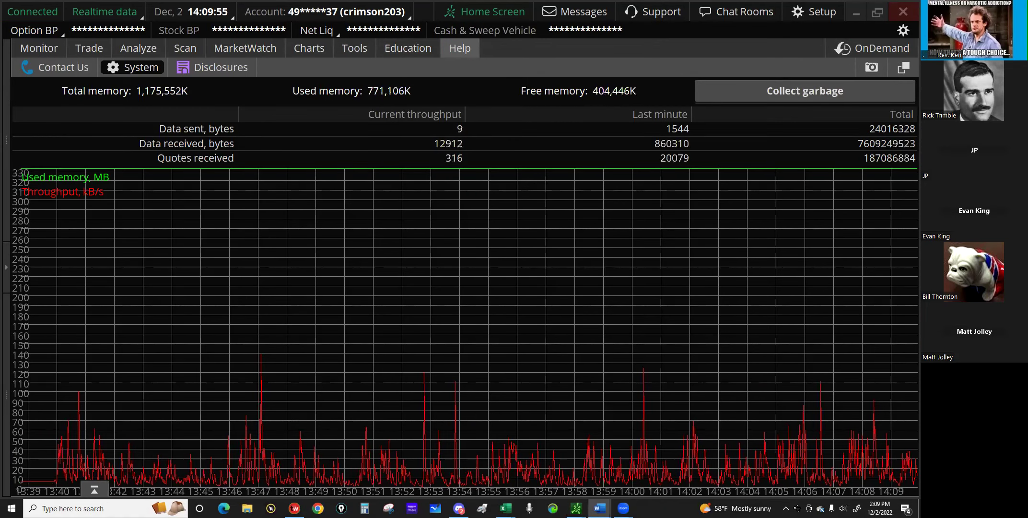
pyautogui.click(366, 157)
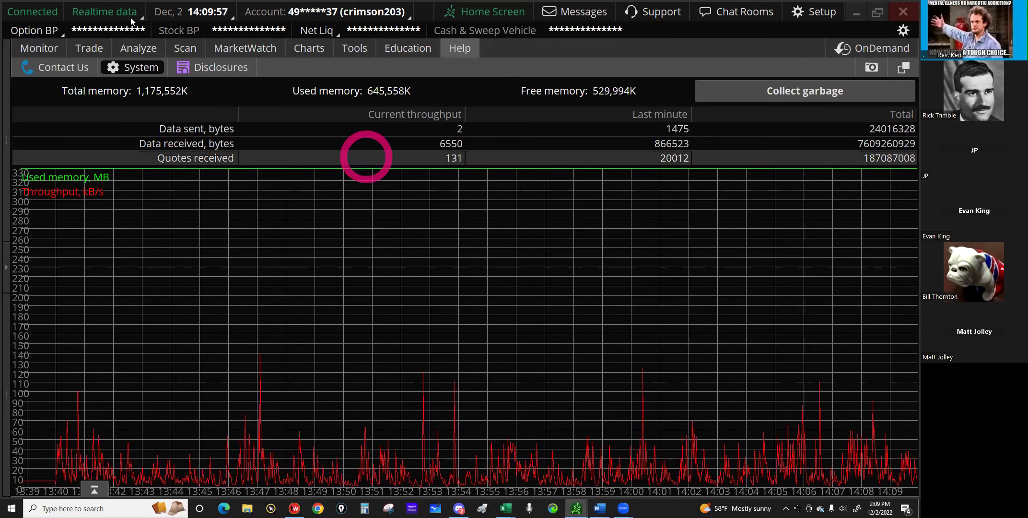
pyautogui.click(38, 49)
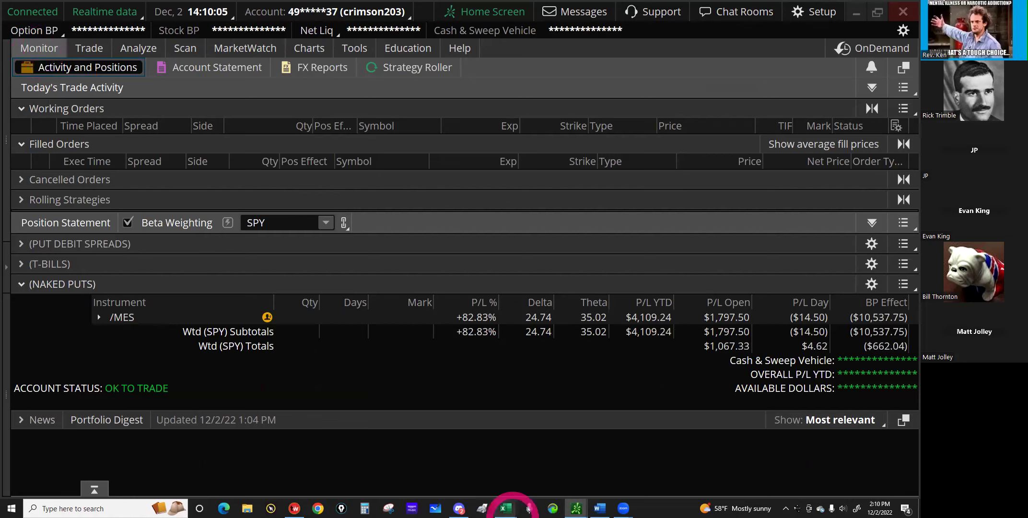
# Switch to the TastyWorks spreadsheet in Excel and enter the date 12/2/22 in row 38 of the Net Liq sheet.
pyautogui.click(506, 508)
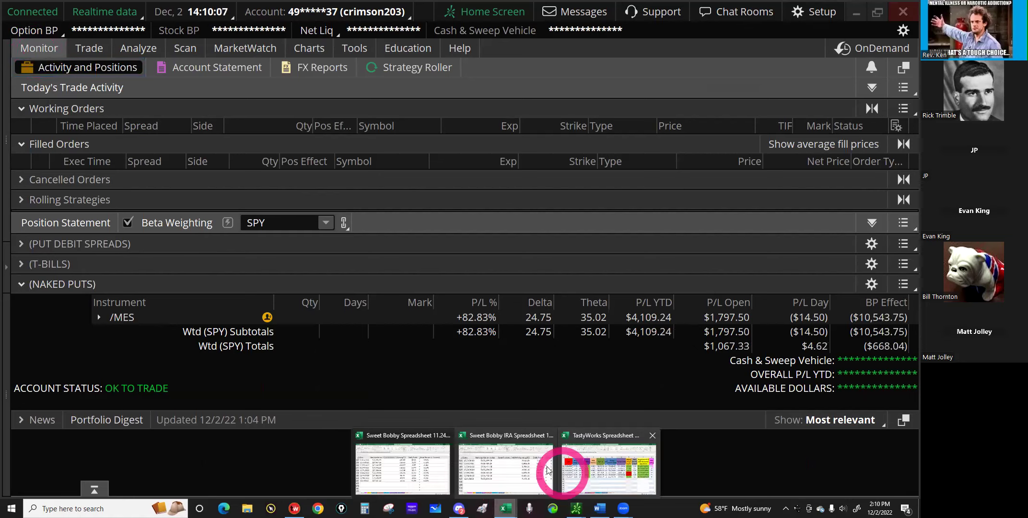
pyautogui.click(607, 457)
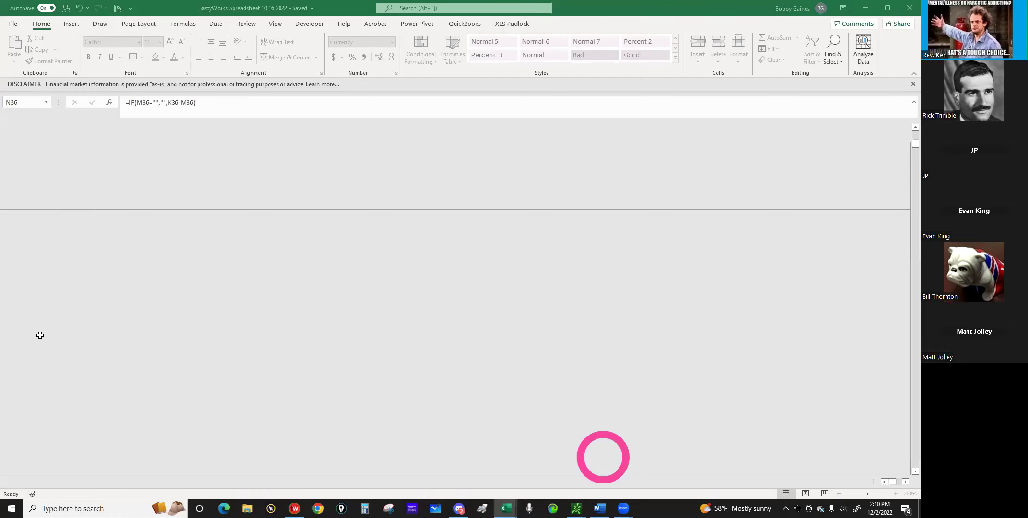
pyautogui.click(63, 481)
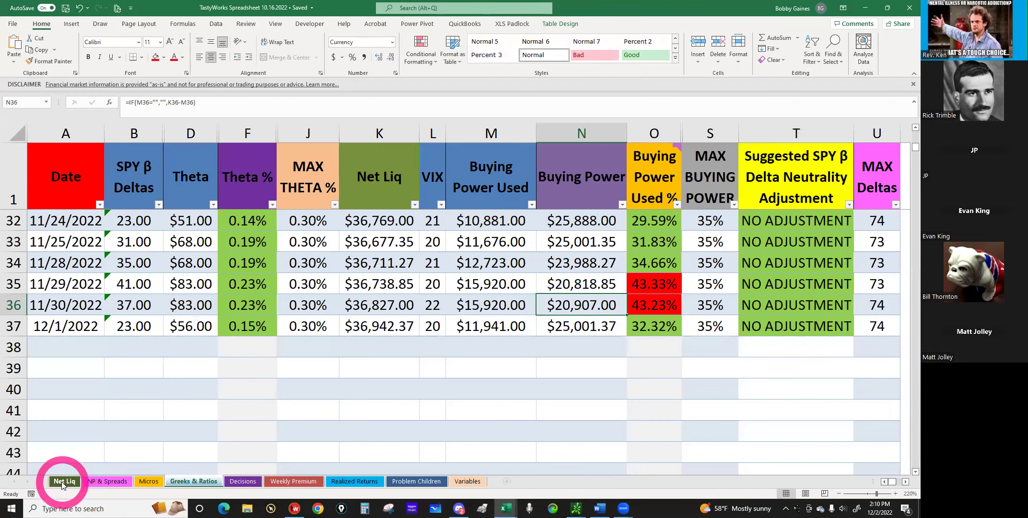
pyautogui.click(80, 371)
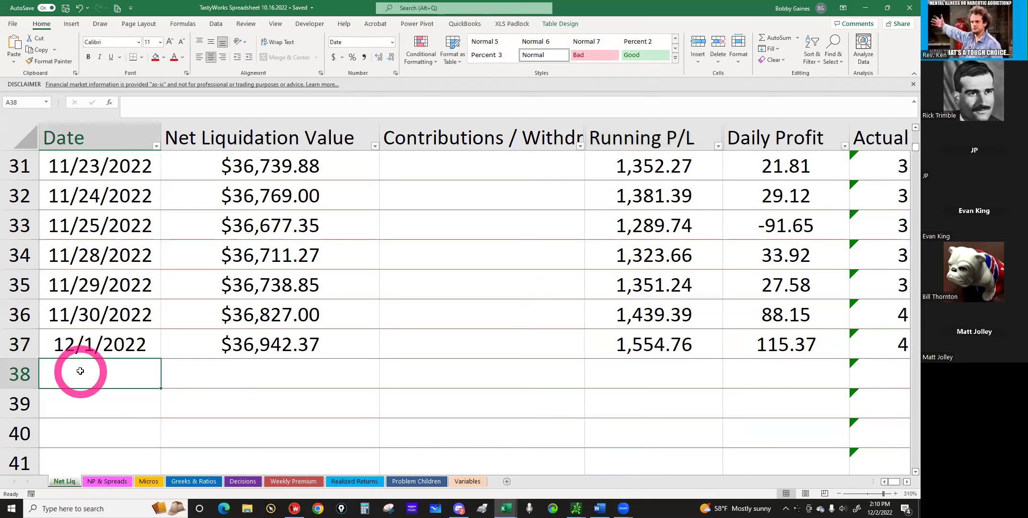
pyautogui.write('12')
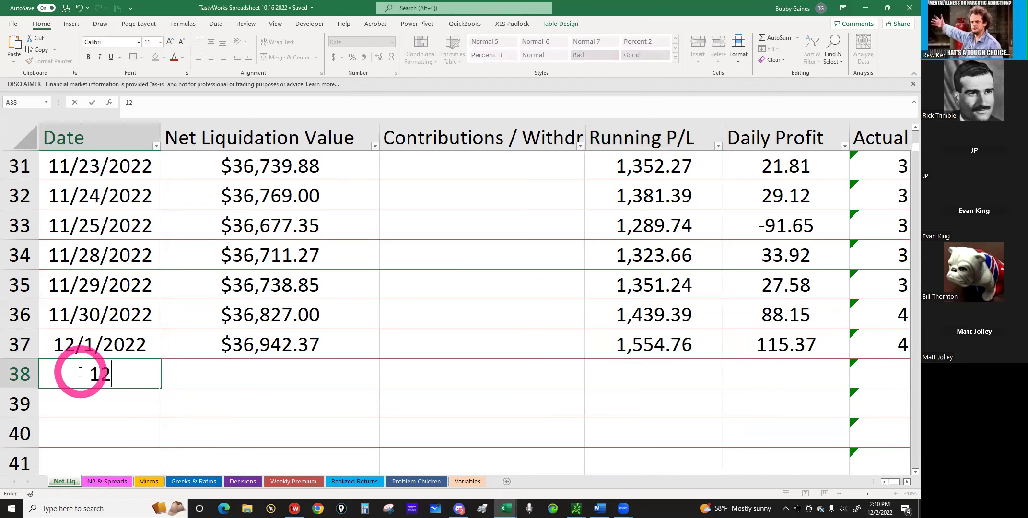
pyautogui.write('/2/22')
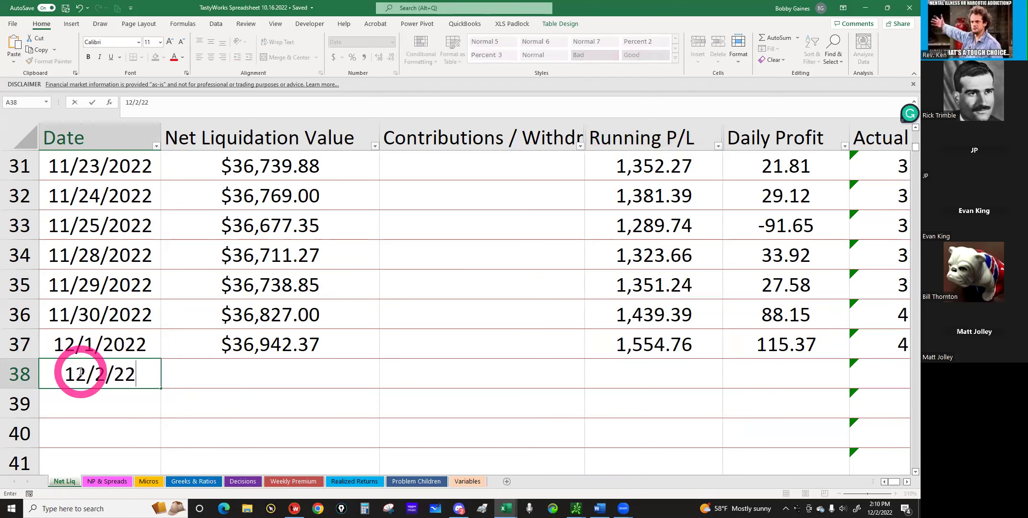
pyautogui.press('Tab')
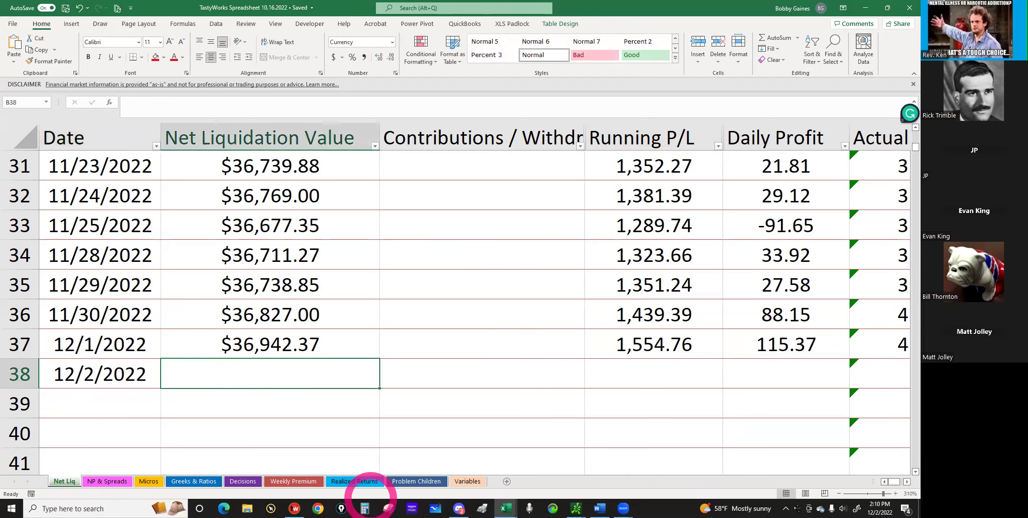
# Switch to tastyworks and move its window mostly off screen so row 38 of the spreadsheet stays visible.
pyautogui.click(295, 508)
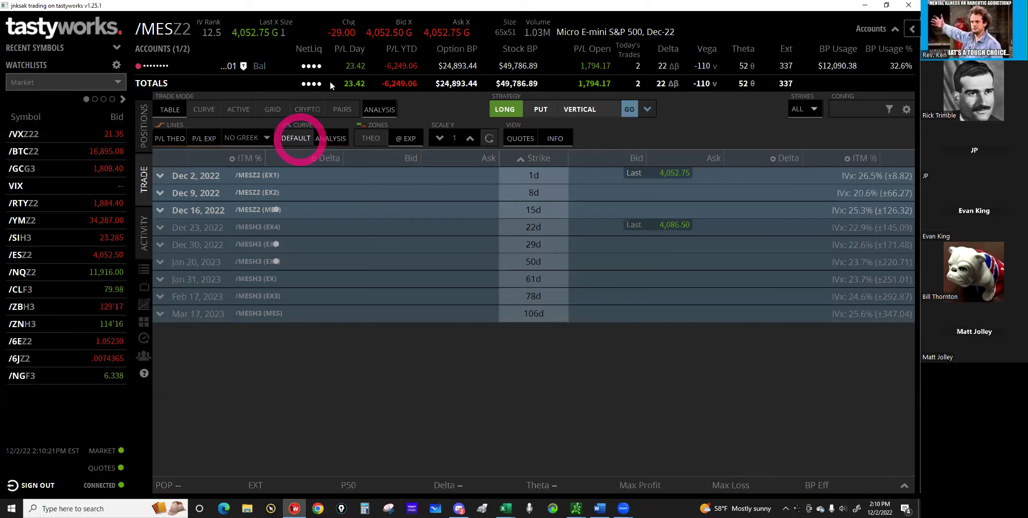
pyautogui.click(329, 7)
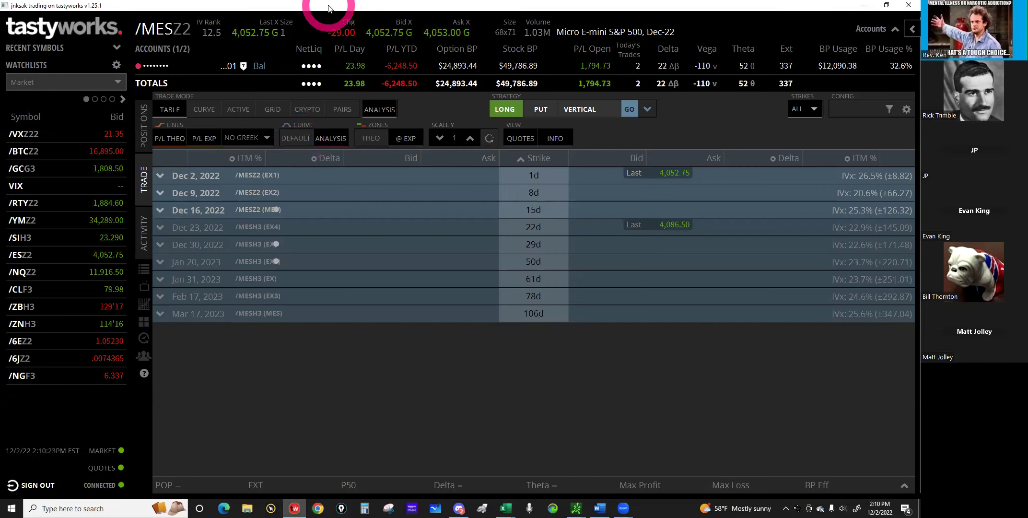
pyautogui.moveTo(329, 7); pyautogui.dragTo(185, 0)
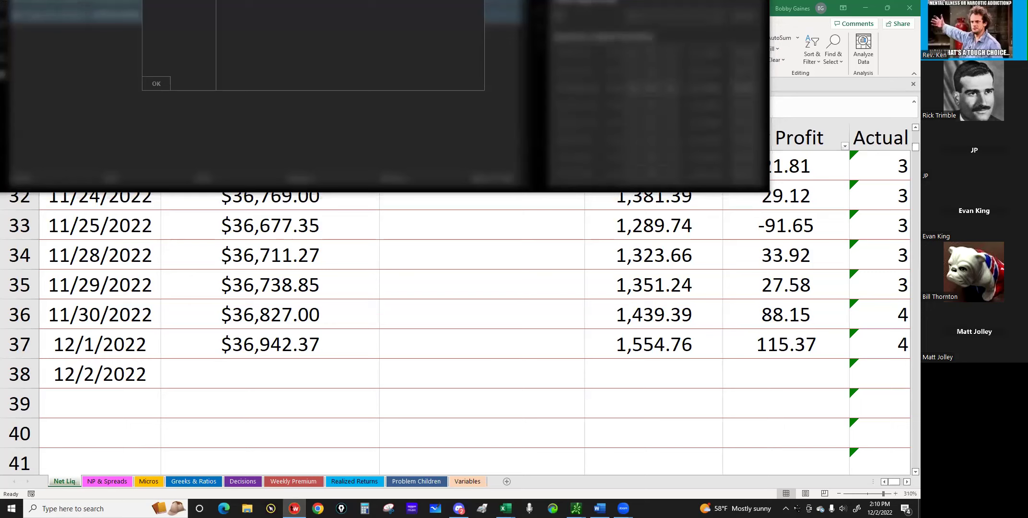
# Enter 37052 as the Net Liquidation Value for 12/2/2022 in row 38.
pyautogui.click(242, 318)
pyautogui.click(249, 375)
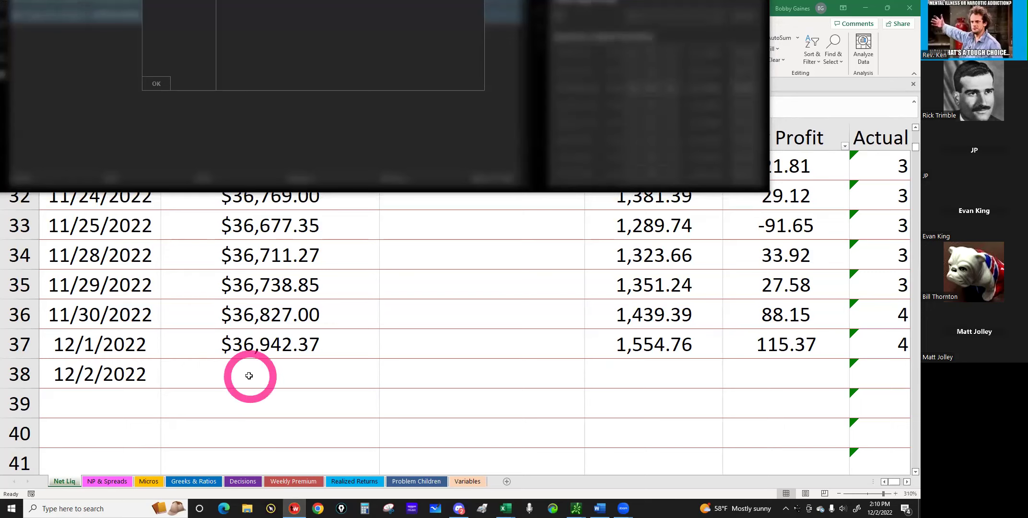
pyautogui.write('37')
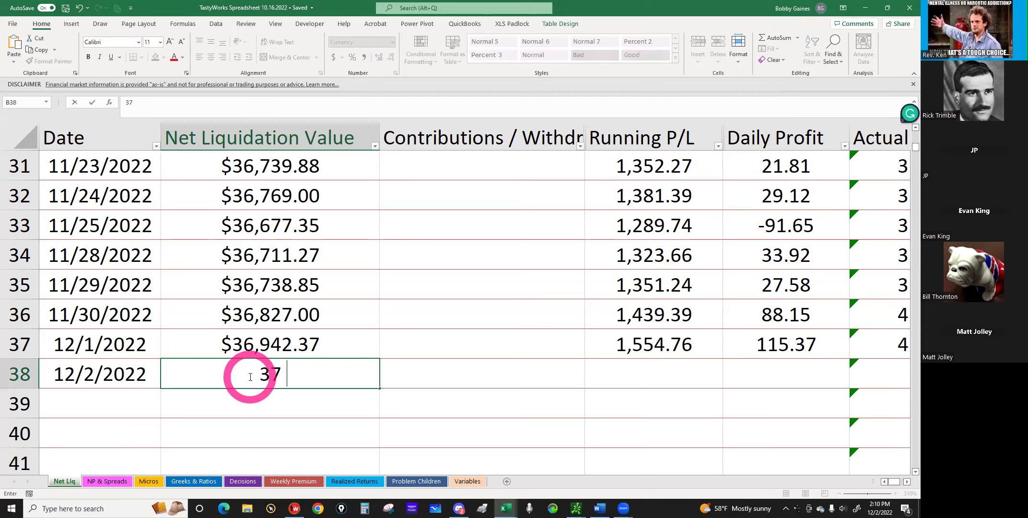
pyautogui.write('052')
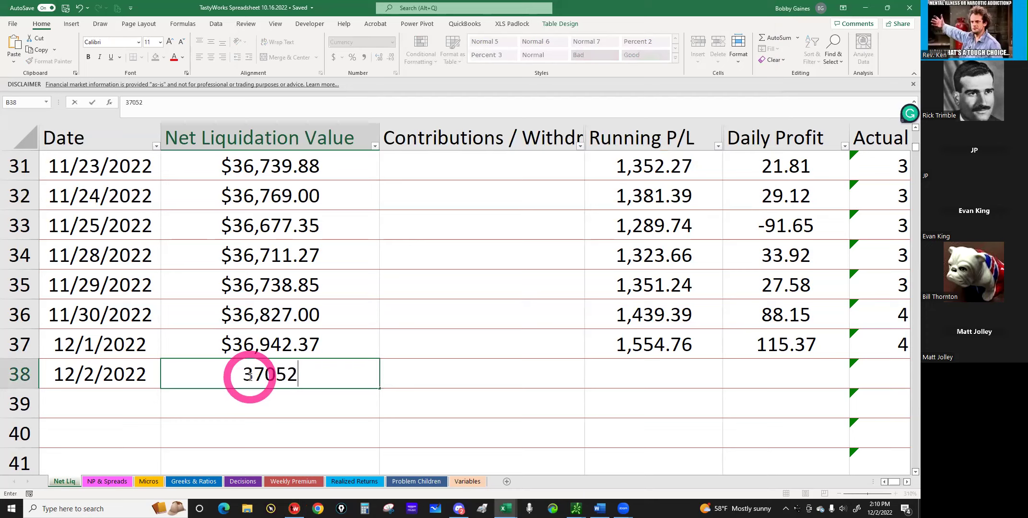
pyautogui.press('Return')
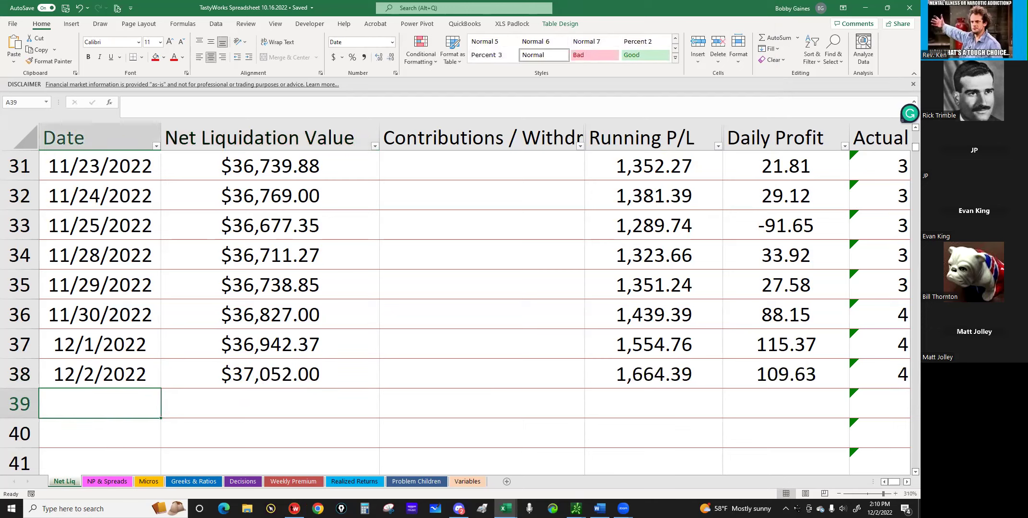
# Return to tastyworks, confirm its open dialog, and minimize the window once it is back on screen.
pyautogui.hotkey('alt', 'Tab')
pyautogui.click(177, 7)
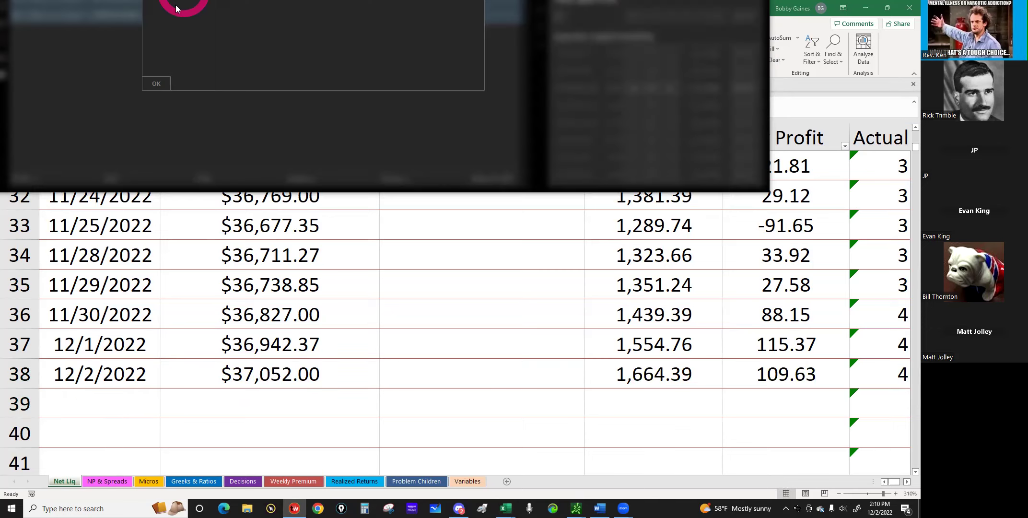
pyautogui.click(159, 84)
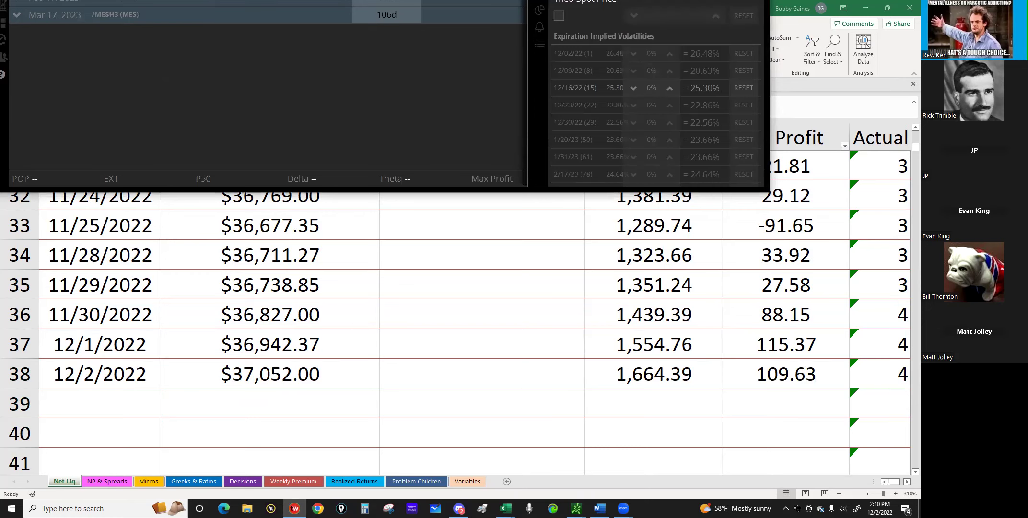
pyautogui.click(450, 34)
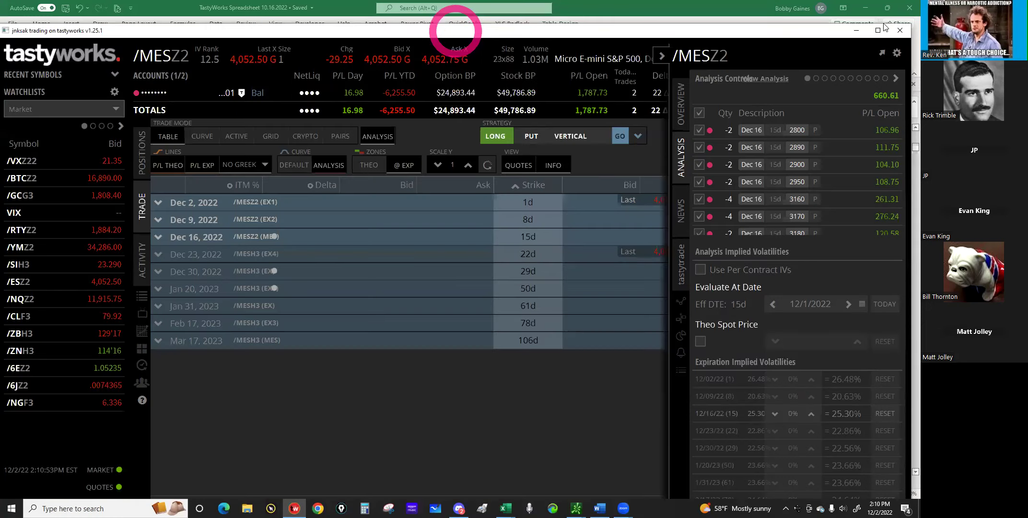
pyautogui.click(857, 32)
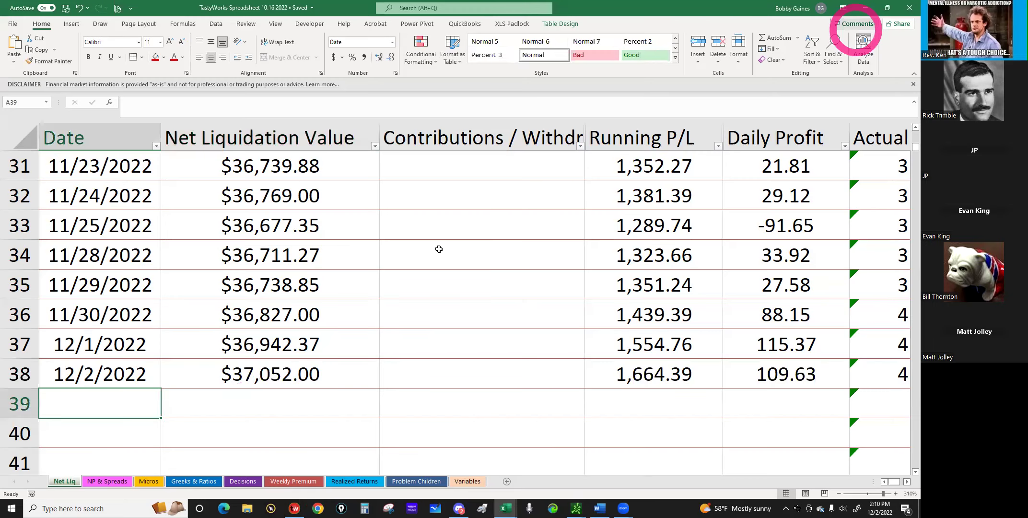
# Review the Running P/L and Daily Profit for 12/2/2022 on the Net Liq sheet.
pyautogui.click(283, 362)
pyautogui.click(347, 117)
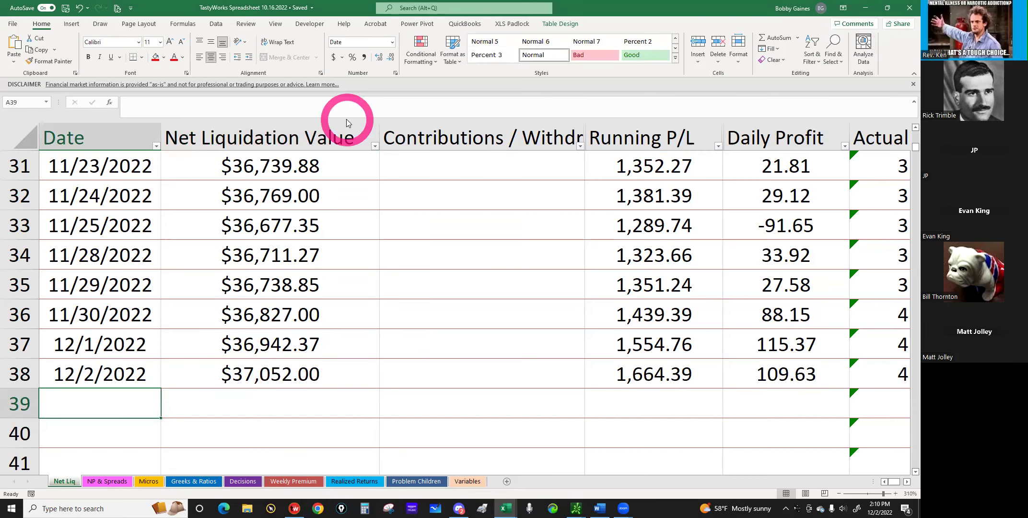
pyautogui.click(625, 393)
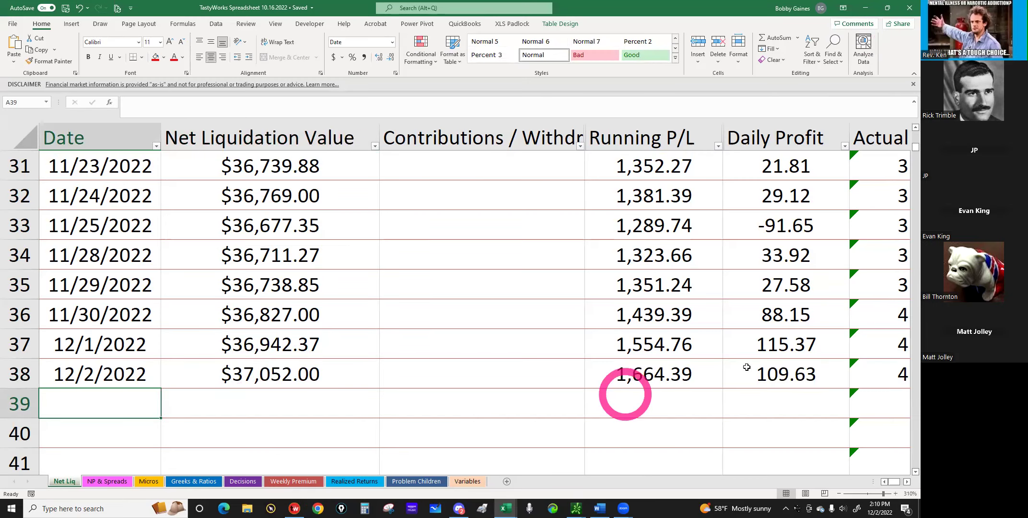
pyautogui.click(789, 377)
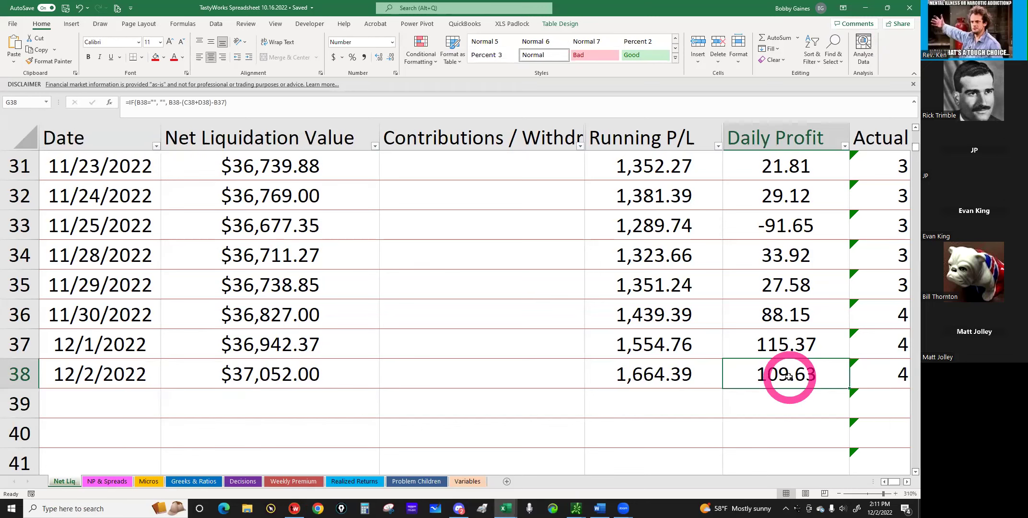
# Open the Greeks & Ratios sheet, and switch to tastyworks with its analysis side panel collapsed to show the full account summary.
pyautogui.click(124, 477)
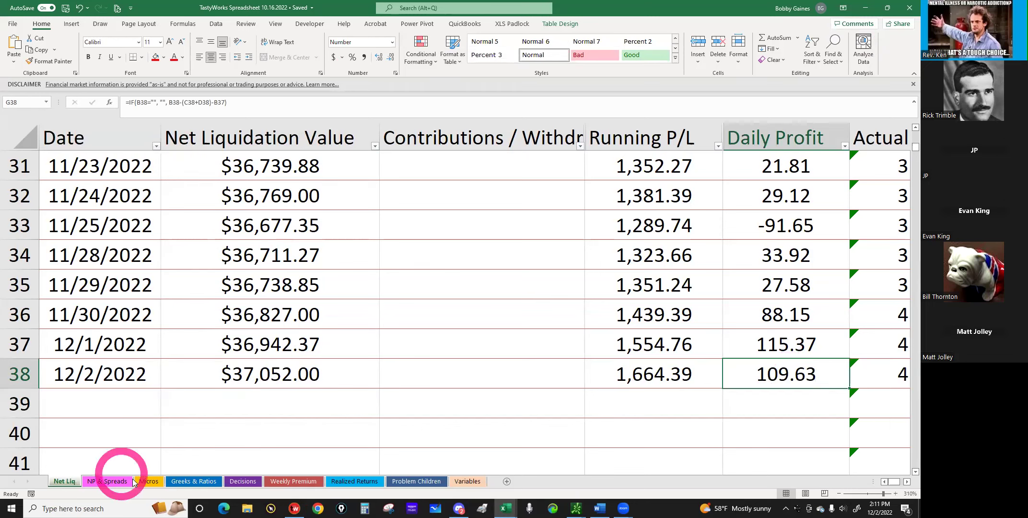
pyautogui.click(191, 482)
pyautogui.click(285, 512)
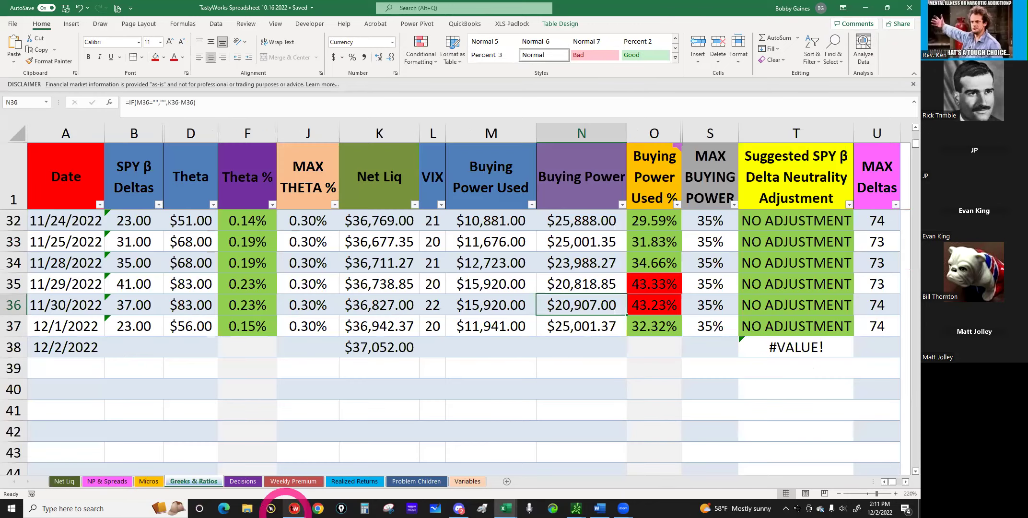
pyautogui.click(316, 447)
pyautogui.click(724, 33)
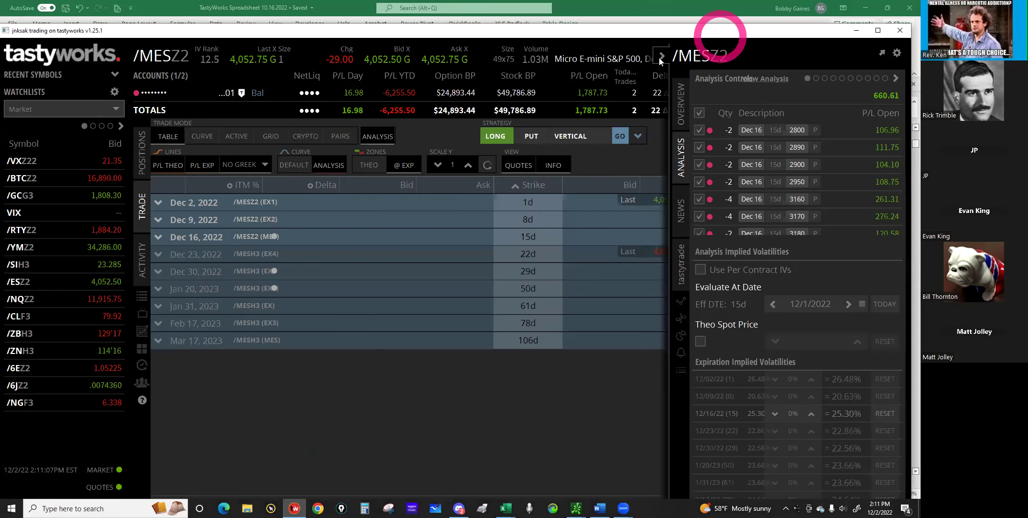
pyautogui.click(661, 57)
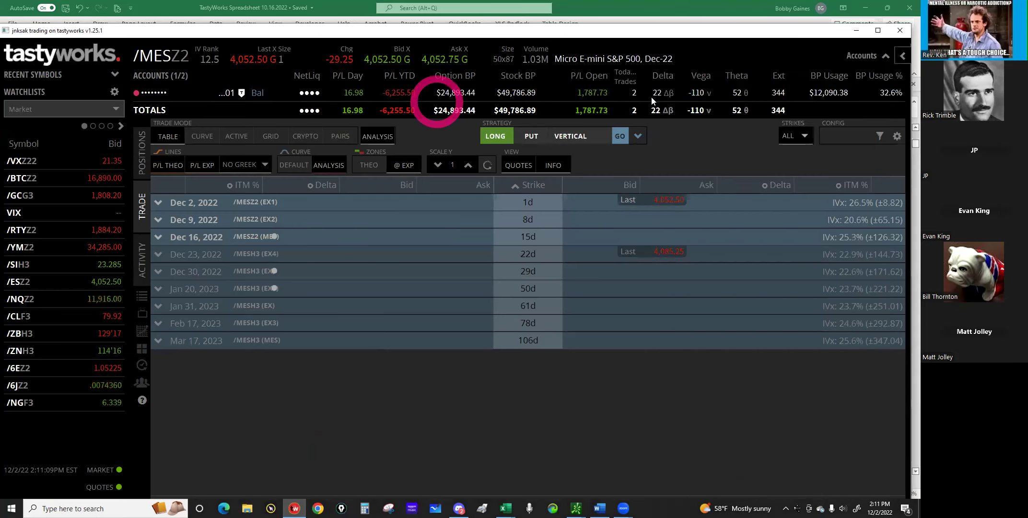
# Switch to the TastyWorks Spreadsheet 10.16.2022 workbook and enter 22 SPY β Deltas and 52 Theta for 12/2/2022 in row 38.
pyautogui.click(640, 93)
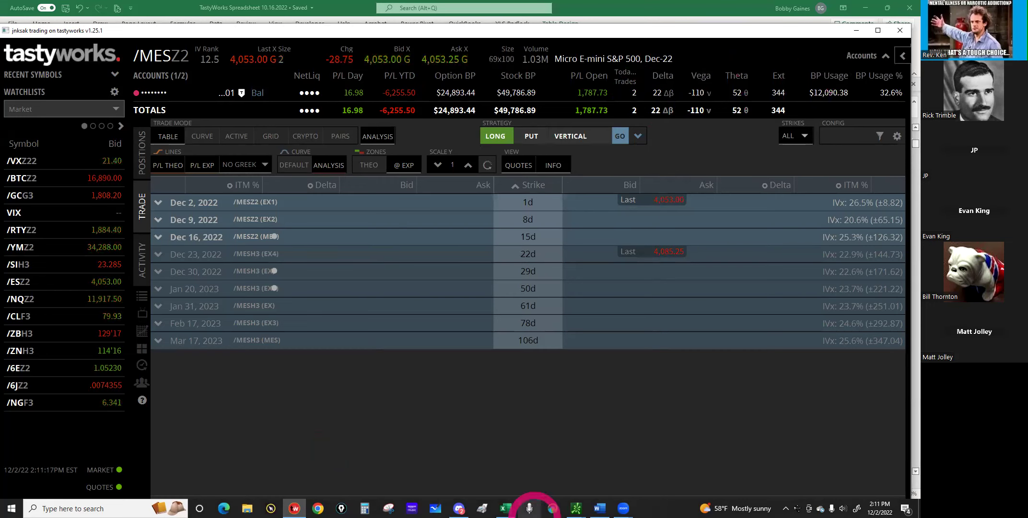
pyautogui.moveTo(505, 507)
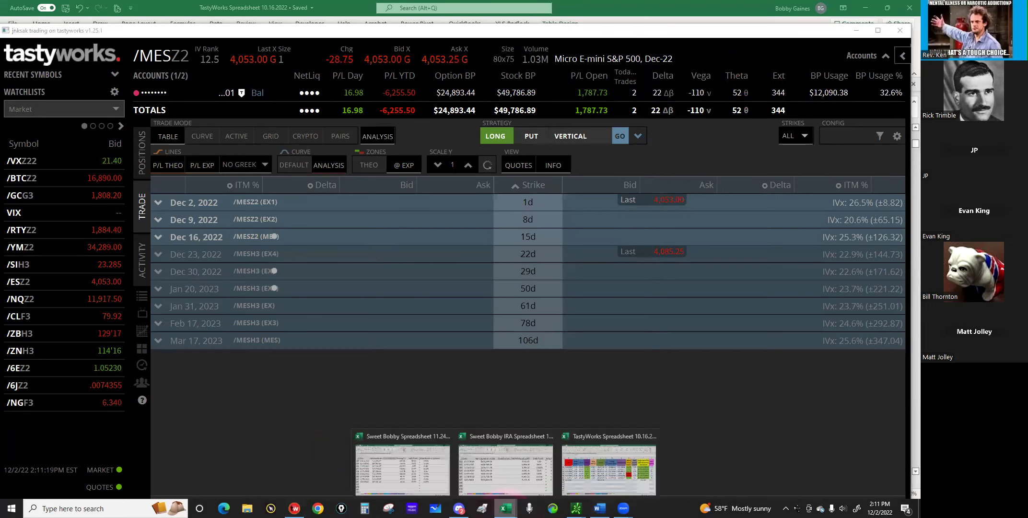
pyautogui.click(609, 447)
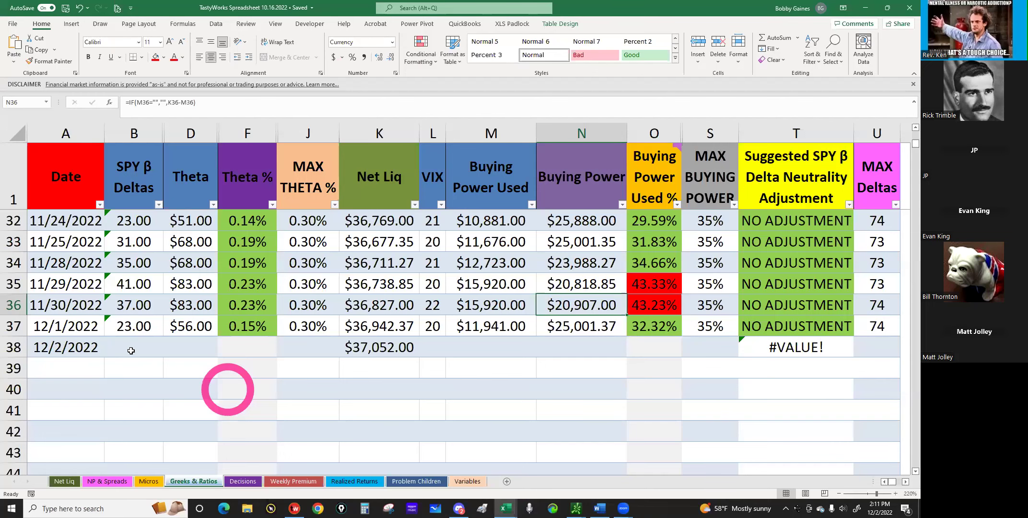
pyautogui.click(130, 350)
pyautogui.write('22')
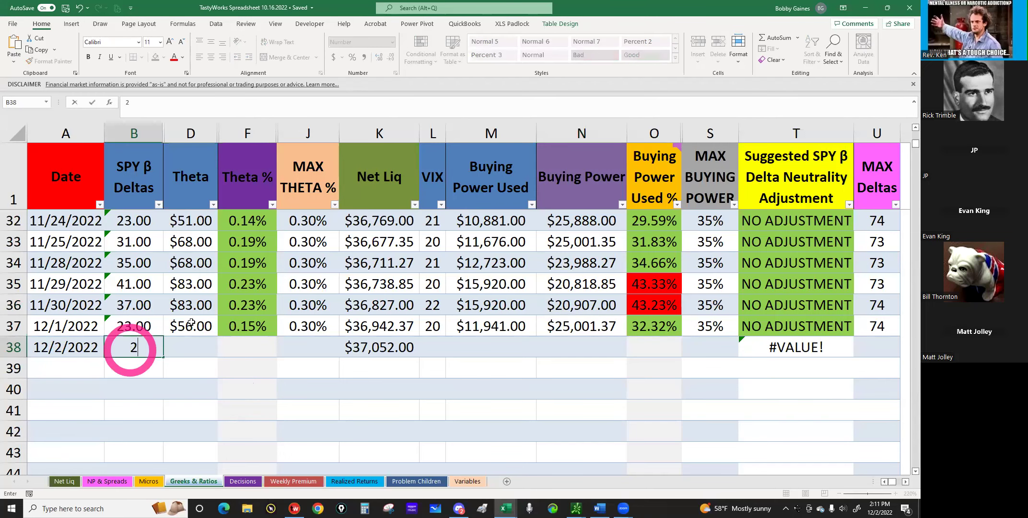
pyautogui.click(179, 353)
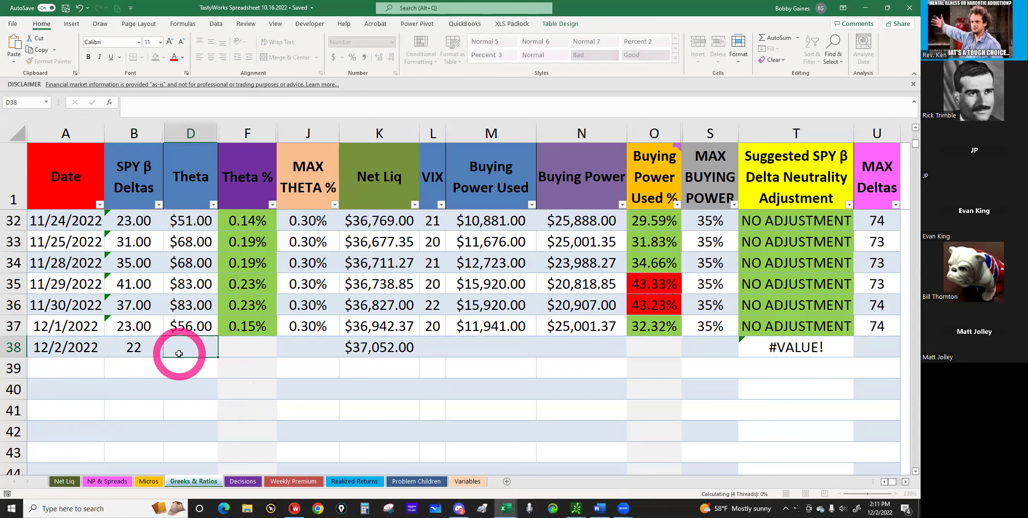
pyautogui.write('52')
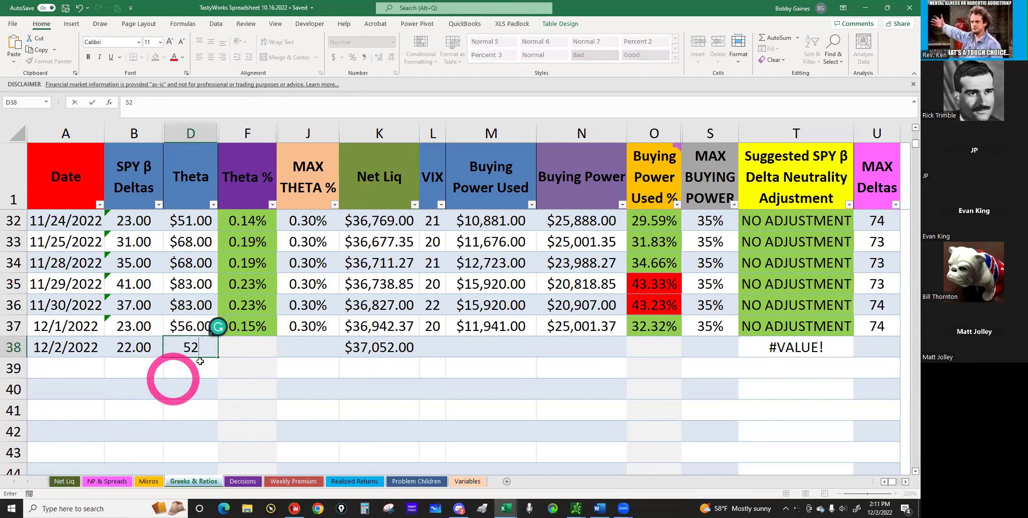
pyautogui.press('Return')
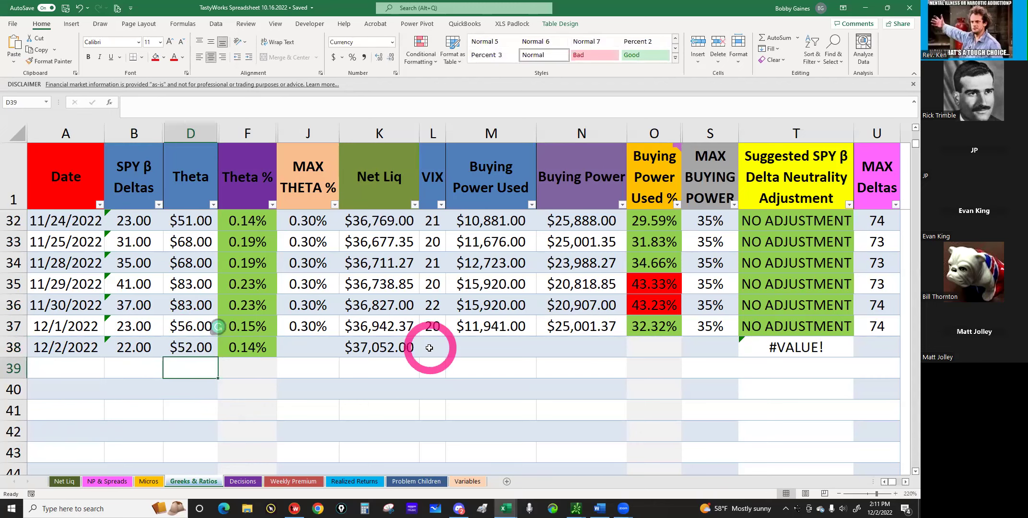
# Enter 19 as the VIX value for 12/2/2022 in row 38.
pyautogui.click(429, 348)
pyautogui.write('19')
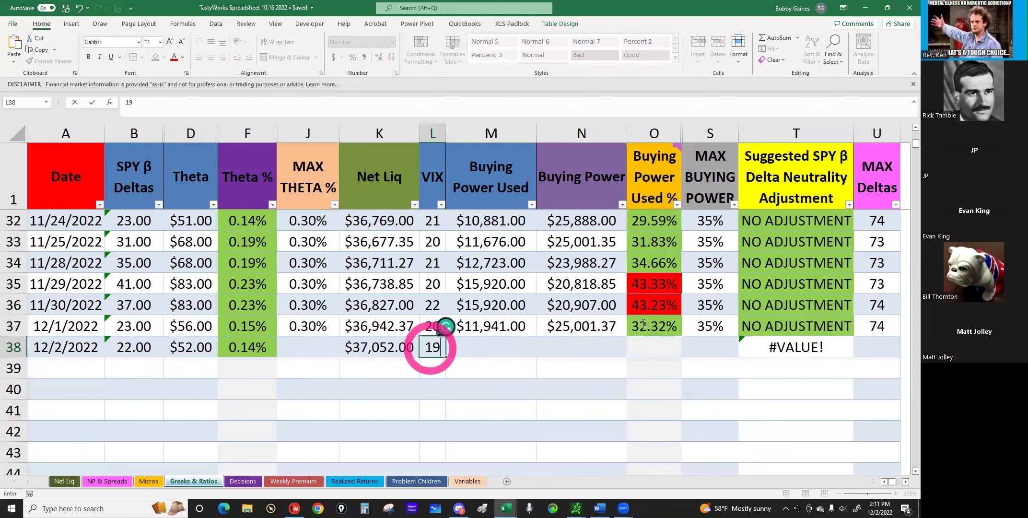
pyautogui.press('Return')
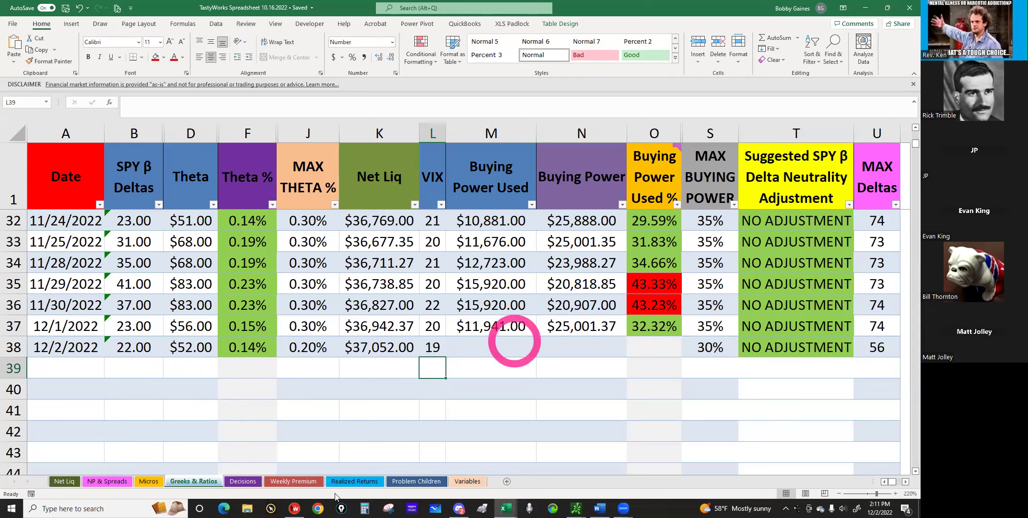
# Look up the BP Usage in tastyworks, and enter 12090 as the Buying Power Used for 12/2/2022 in the Excel workbook.
pyautogui.click(491, 351)
pyautogui.click(294, 508)
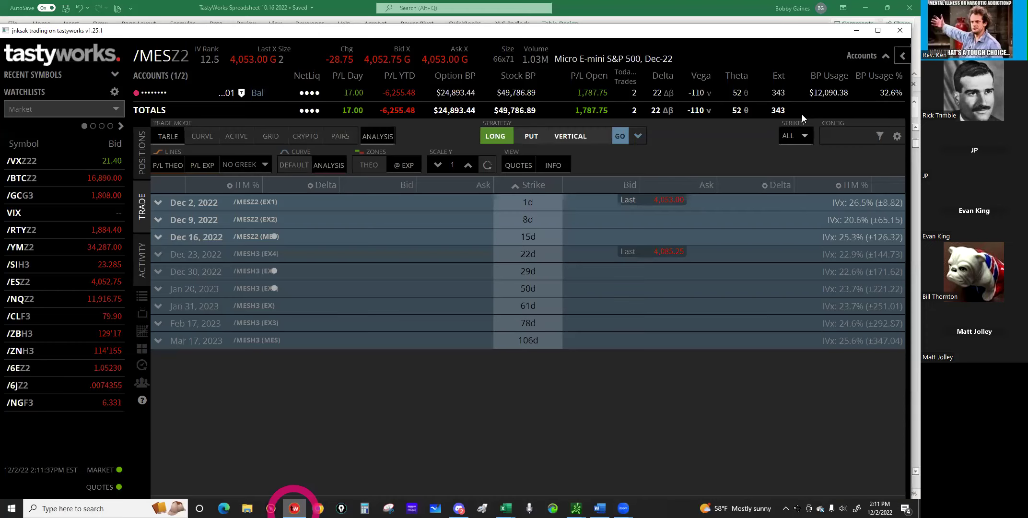
pyautogui.click(857, 88)
pyautogui.click(824, 101)
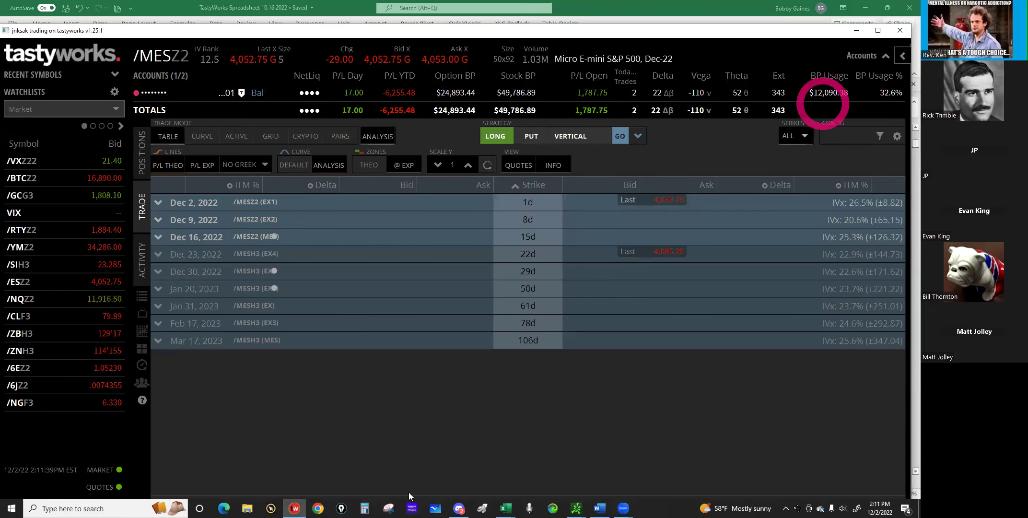
pyautogui.click(460, 503)
pyautogui.click(517, 495)
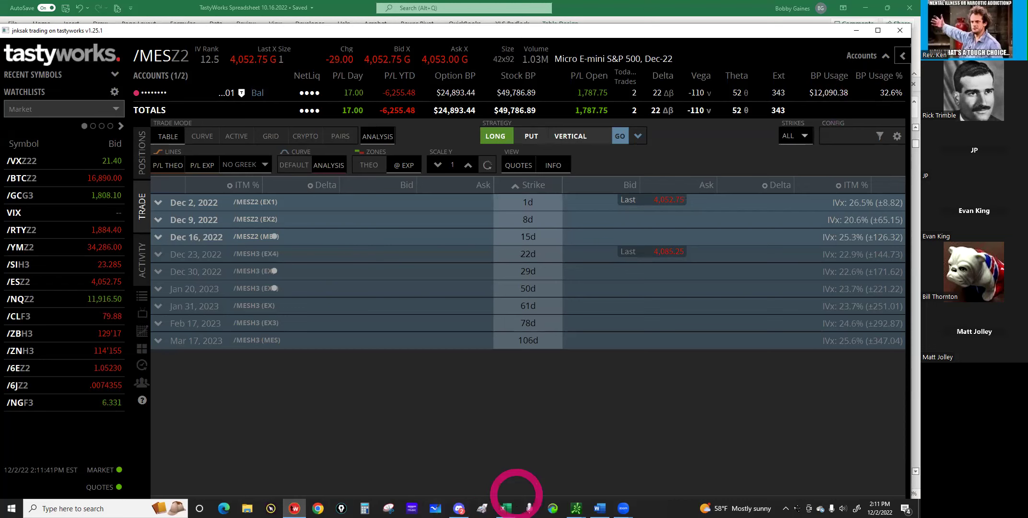
pyautogui.click(568, 373)
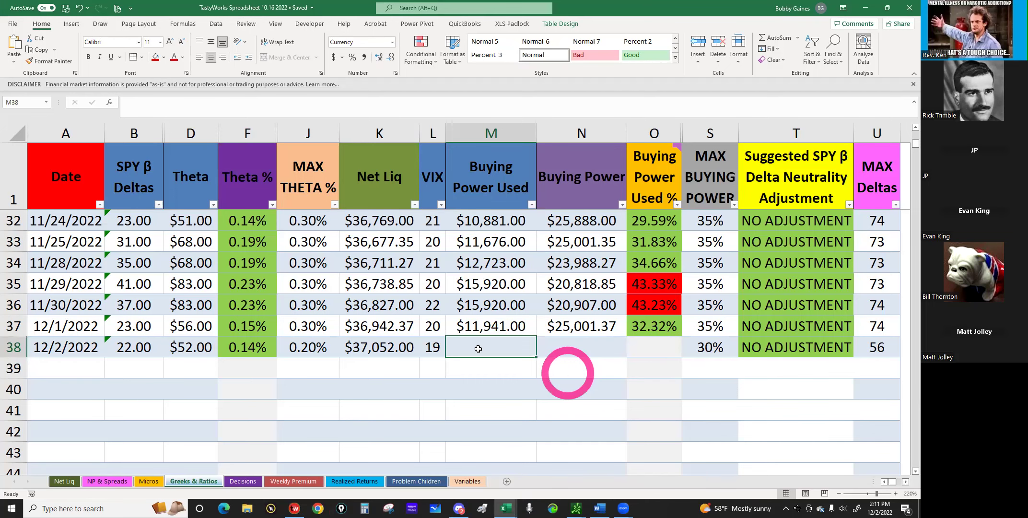
pyautogui.click(478, 349)
pyautogui.write('120')
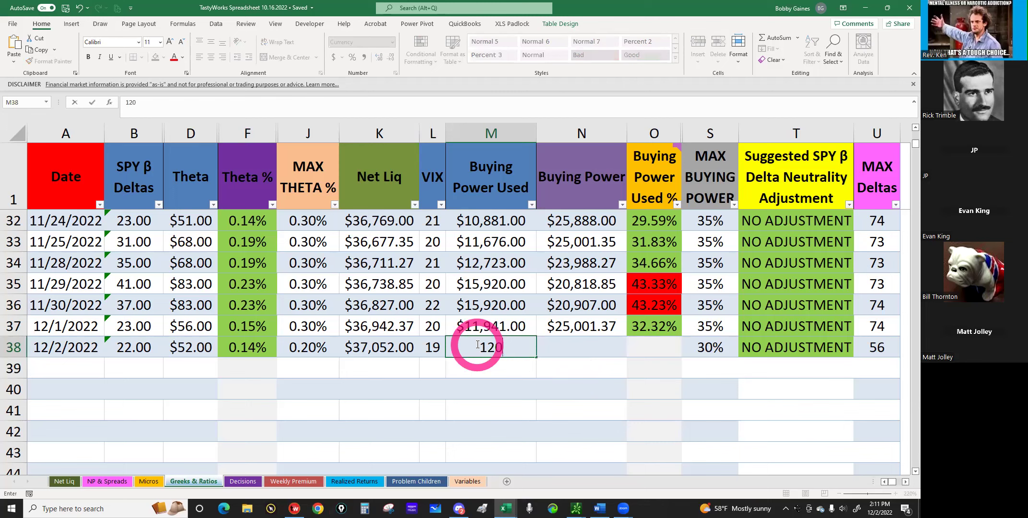
pyautogui.write('90')
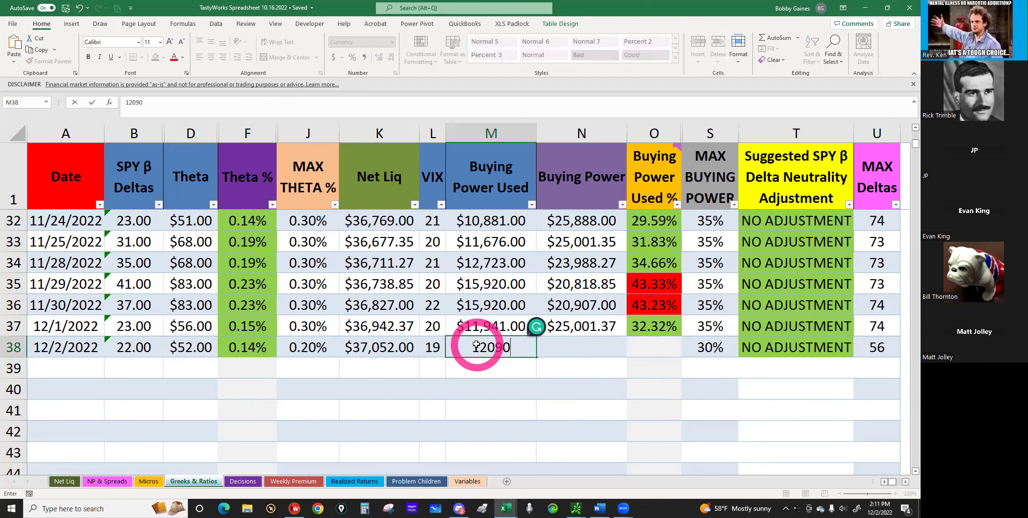
pyautogui.press('Return')
# Examine the Buying Power Used % for 12/2/2022, and compare that day's Theta % with its MAX THETA %.
pyautogui.click(656, 348)
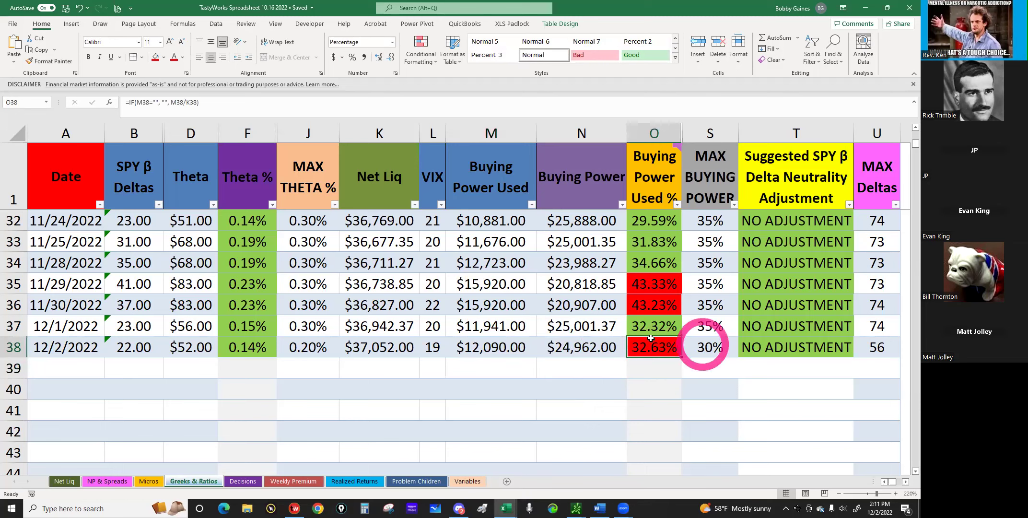
pyautogui.click(651, 346)
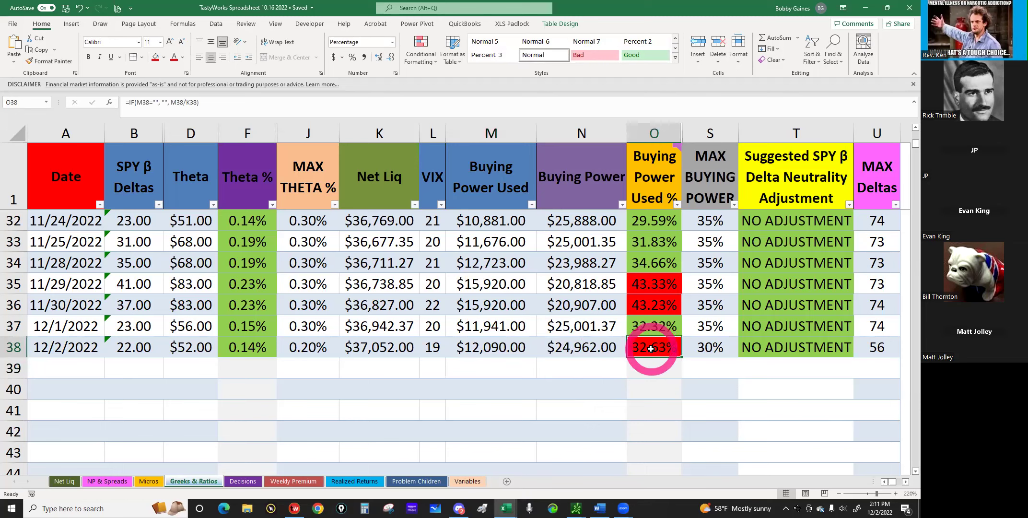
pyautogui.click(295, 348)
pyautogui.click(254, 347)
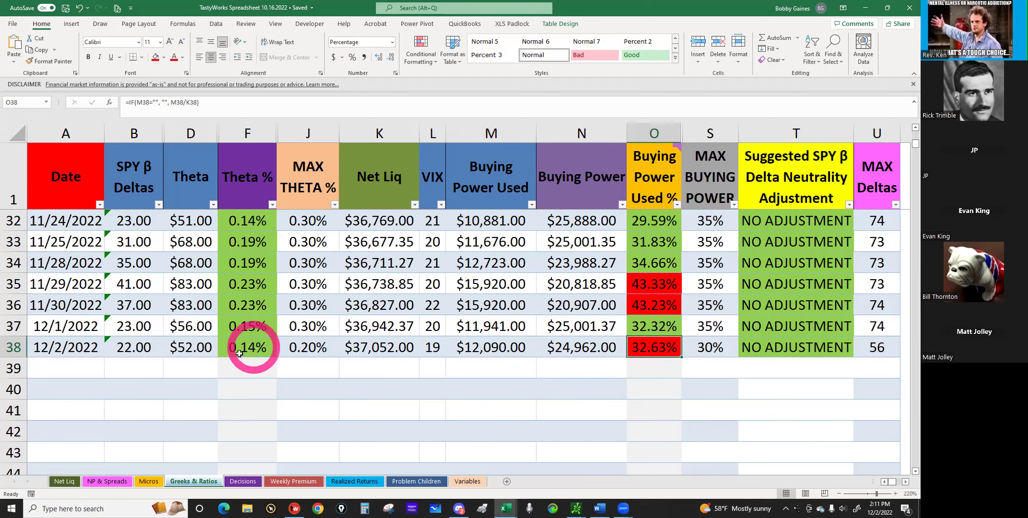
pyautogui.click(295, 344)
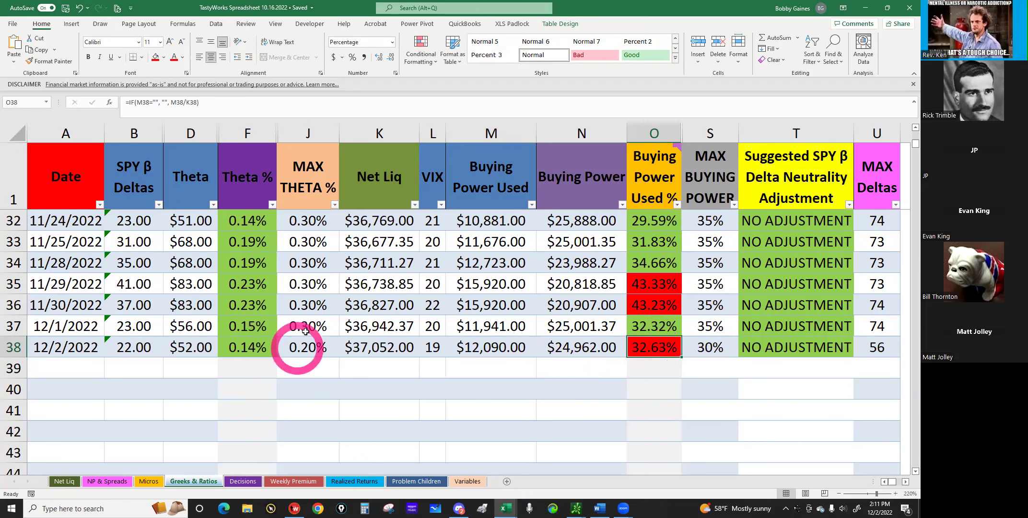
pyautogui.click(307, 327)
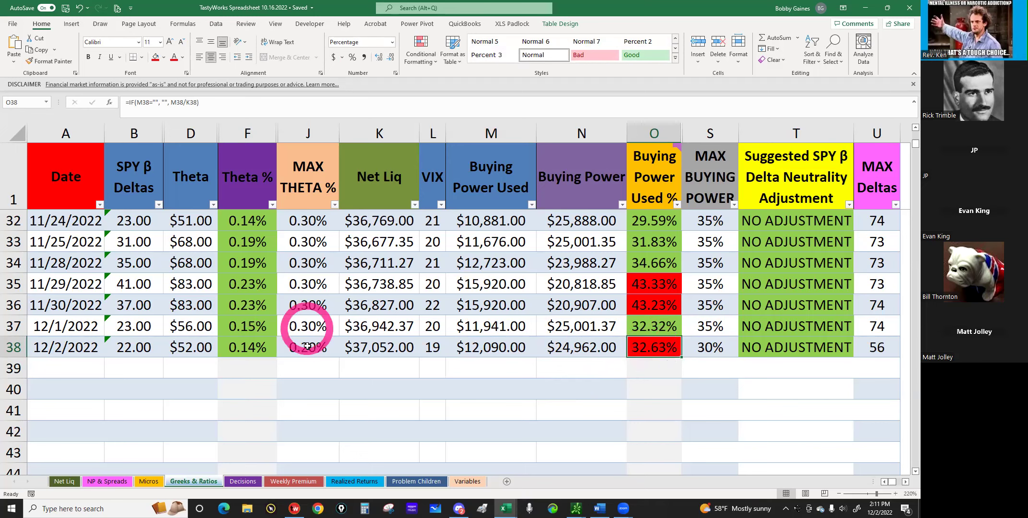
pyautogui.click(228, 357)
pyautogui.click(257, 346)
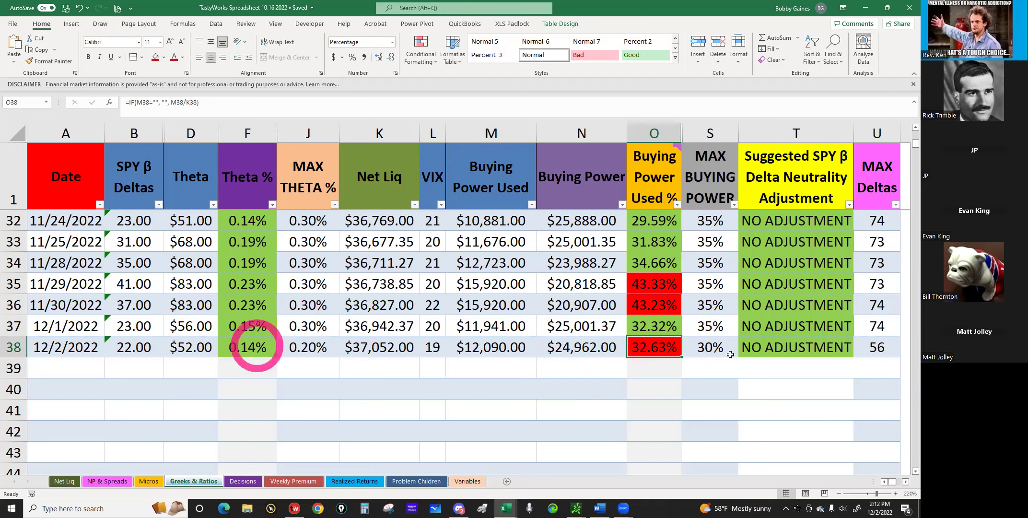
# Compare the 12/2/2022 Buying Power Used % with MAX BUYING POWER, and check the Suggested SPY β Delta Neutrality Adjustment.
pyautogui.click(744, 349)
pyautogui.click(671, 339)
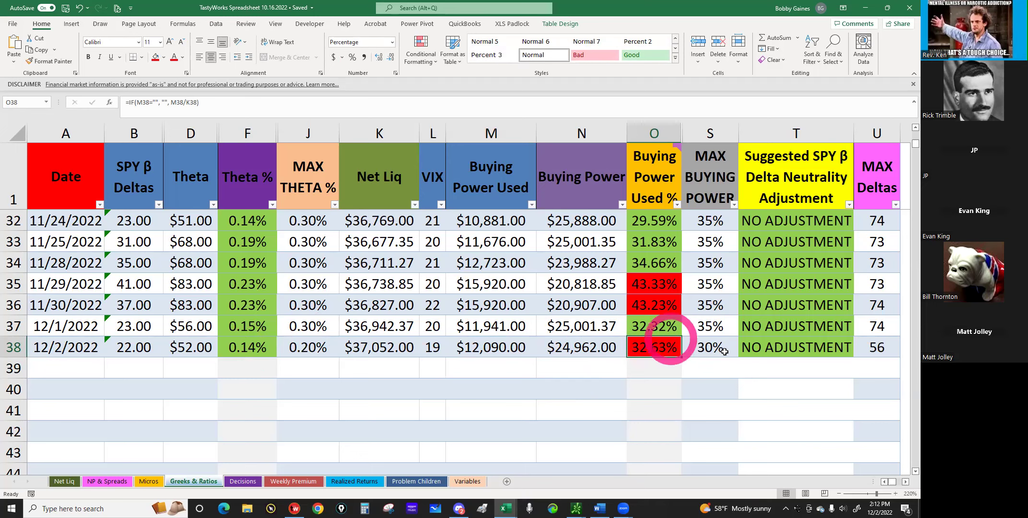
pyautogui.click(634, 355)
pyautogui.click(824, 333)
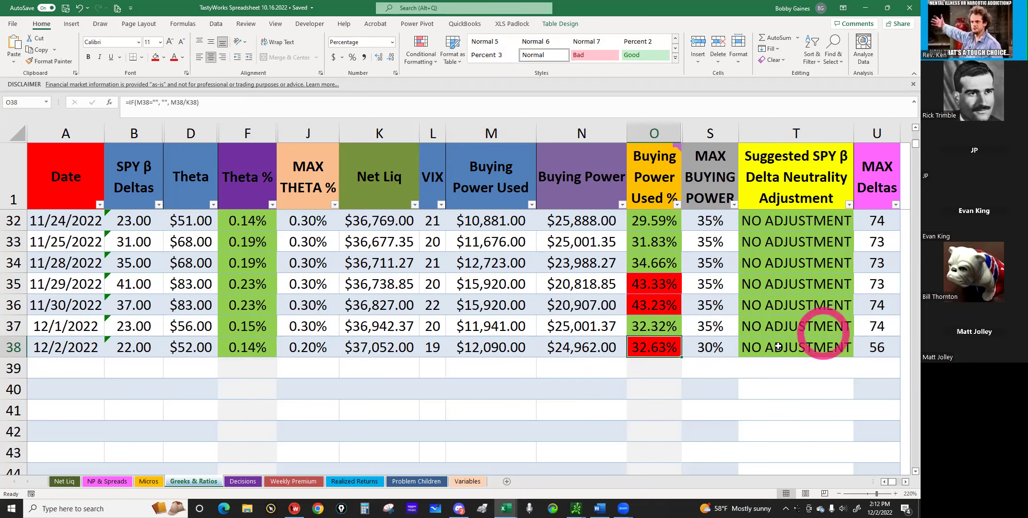
pyautogui.click(712, 352)
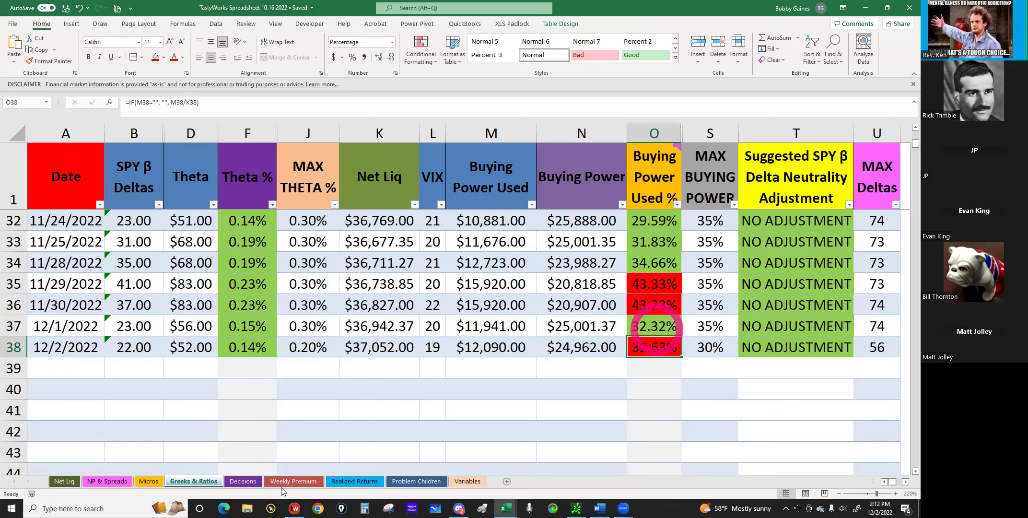
pyautogui.scroll(1, 374, 270)
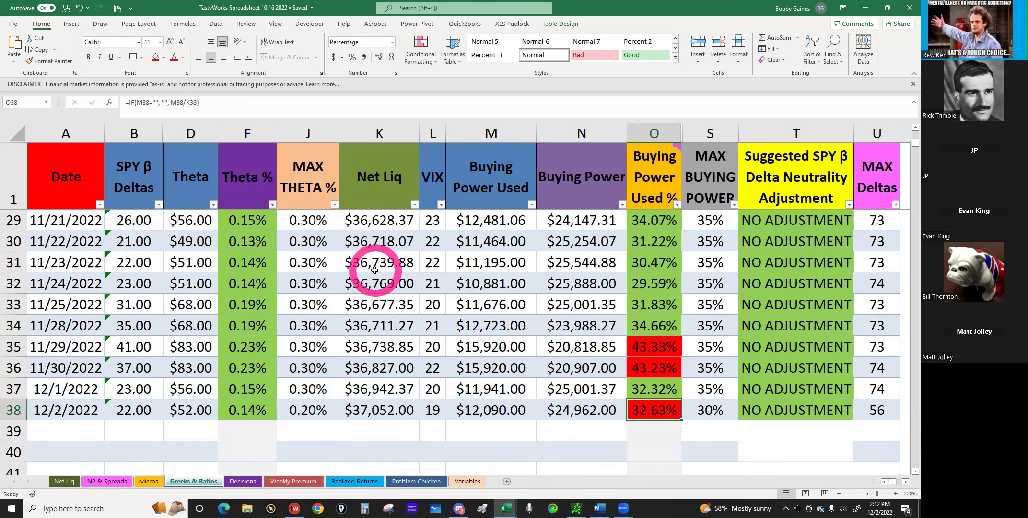
pyautogui.scroll(-1, 375, 270)
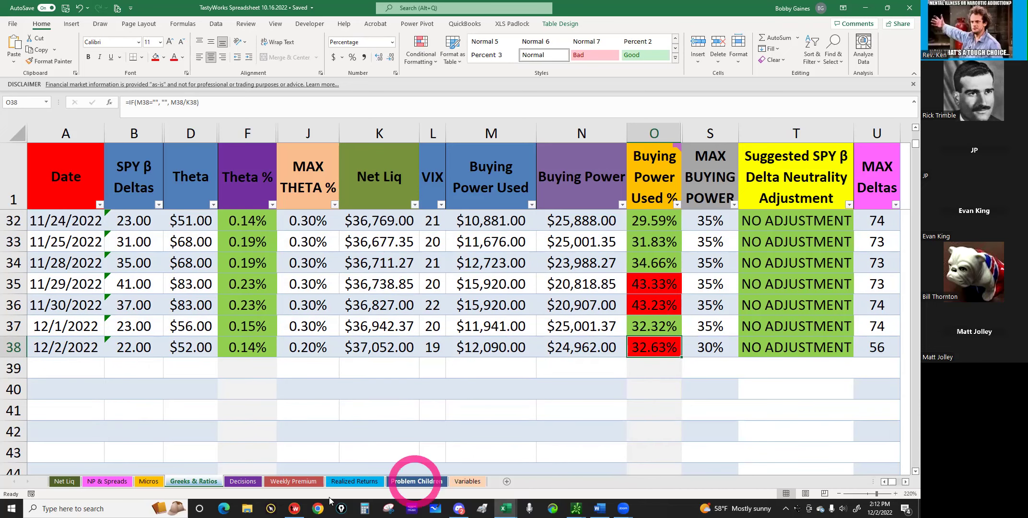
# Open the Realized Returns sheet and refresh all linked data to update the SPY quote.
pyautogui.click(352, 481)
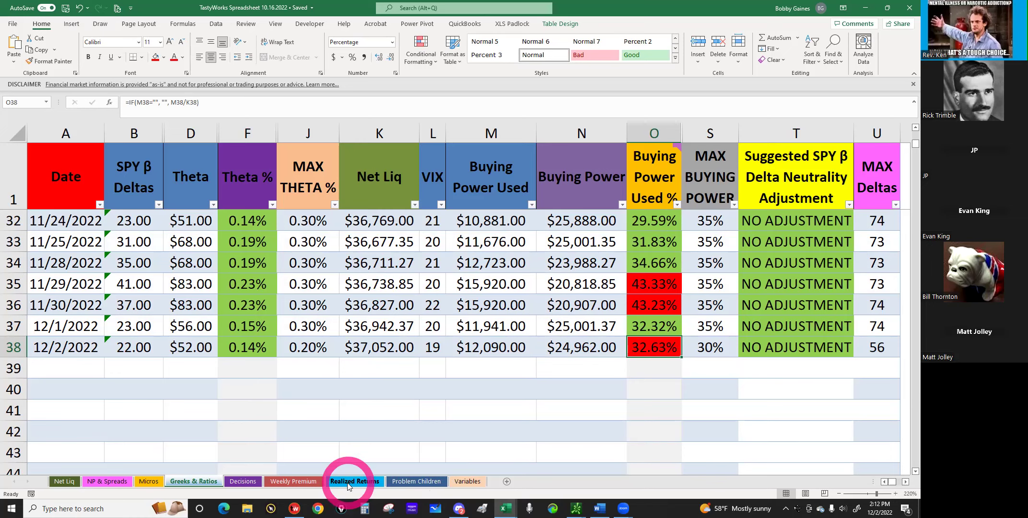
pyautogui.click(349, 482)
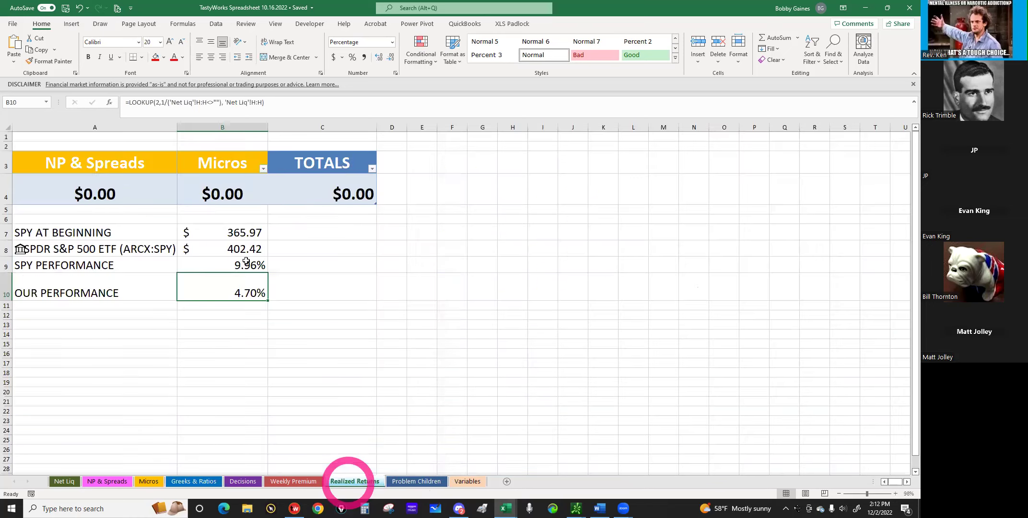
pyautogui.click(239, 120)
pyautogui.click(215, 24)
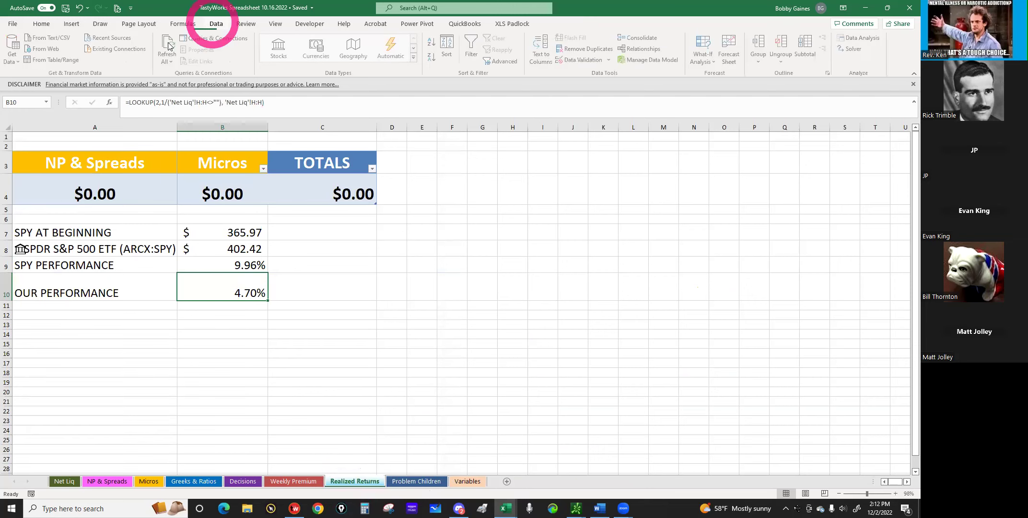
pyautogui.click(169, 46)
# Compare SPY PERFORMANCE with OUR PERFORMANCE on the Realized Returns sheet.
pyautogui.click(239, 276)
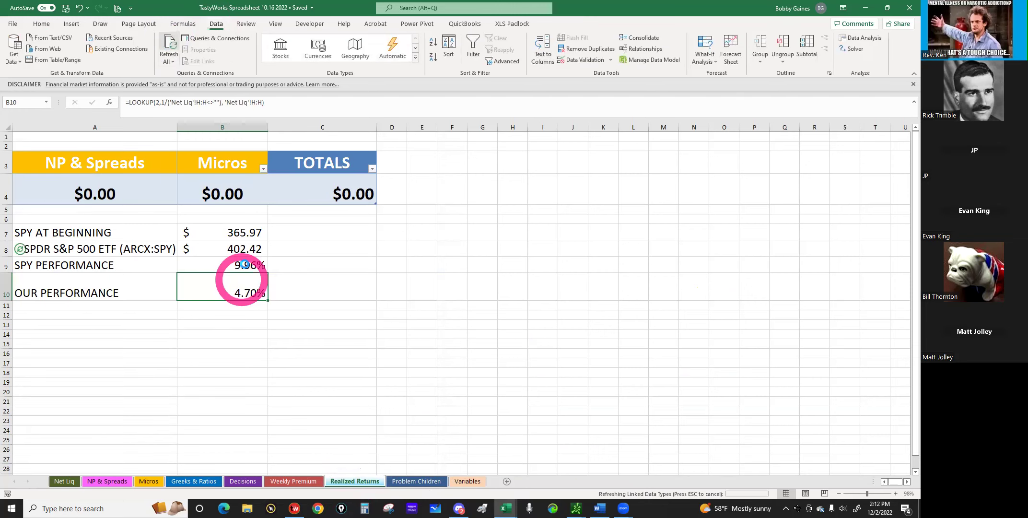
pyautogui.click(225, 271)
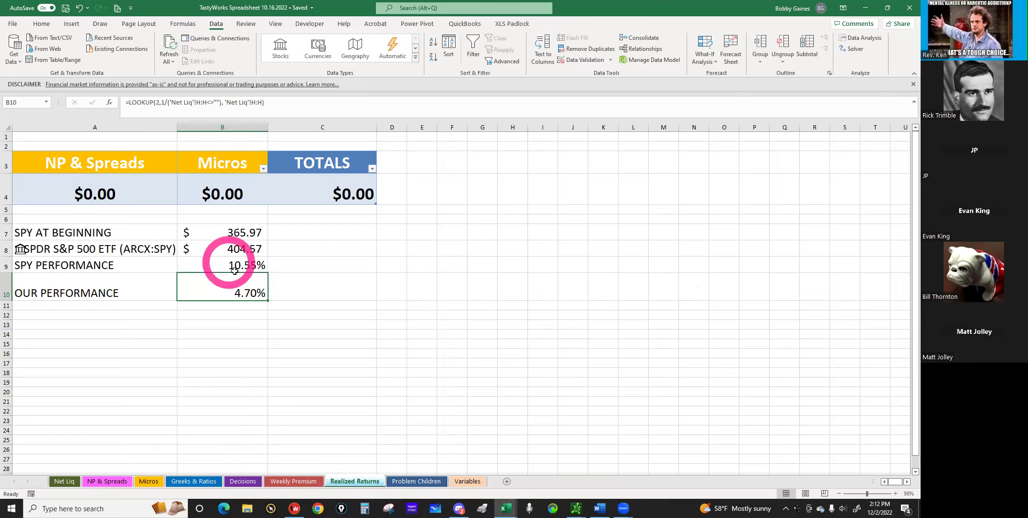
pyautogui.click(235, 269)
pyautogui.click(238, 293)
pyautogui.click(233, 300)
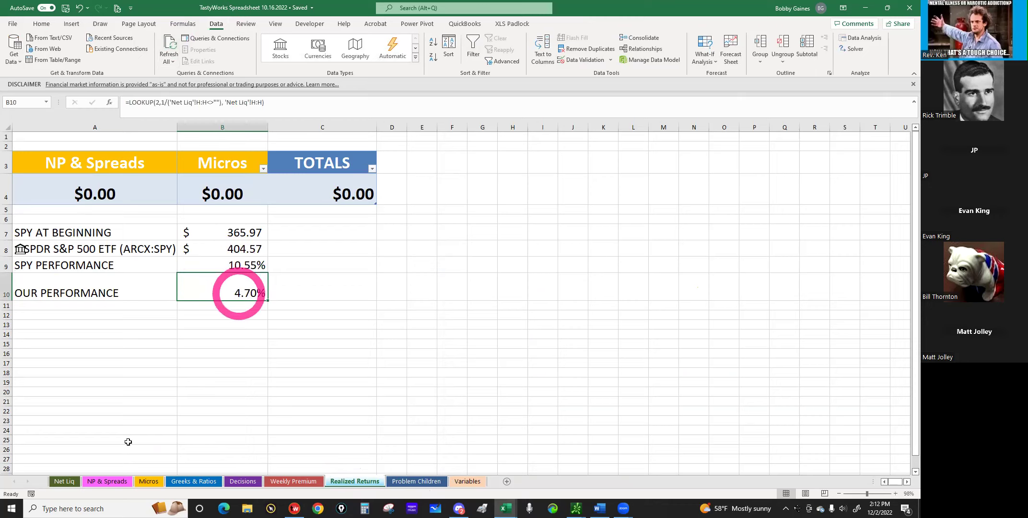
# Open the Net Liq sheet and review the daily net liquidation values starting from the first entry, 10/13/2022.
pyautogui.click(64, 483)
pyautogui.click(173, 380)
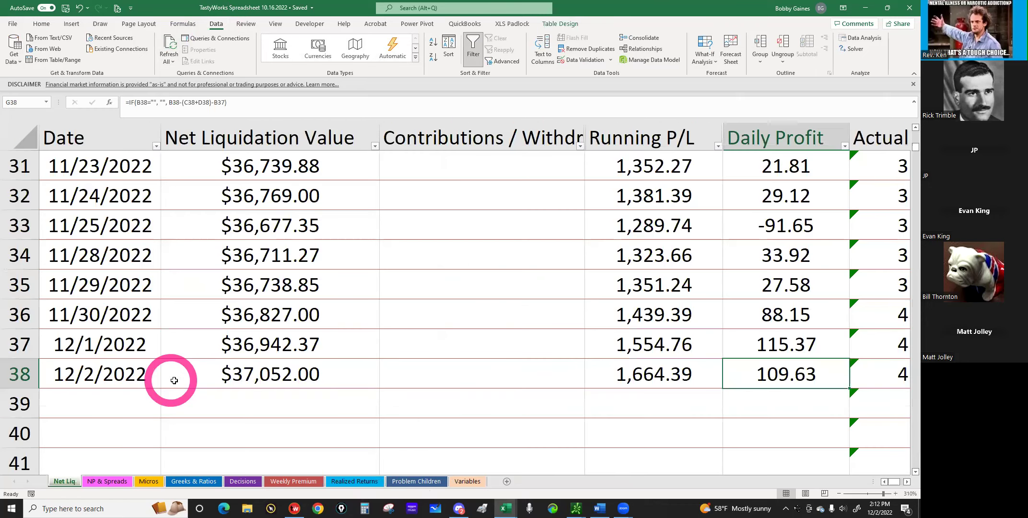
pyautogui.scroll(12, 174, 380)
pyautogui.click(94, 286)
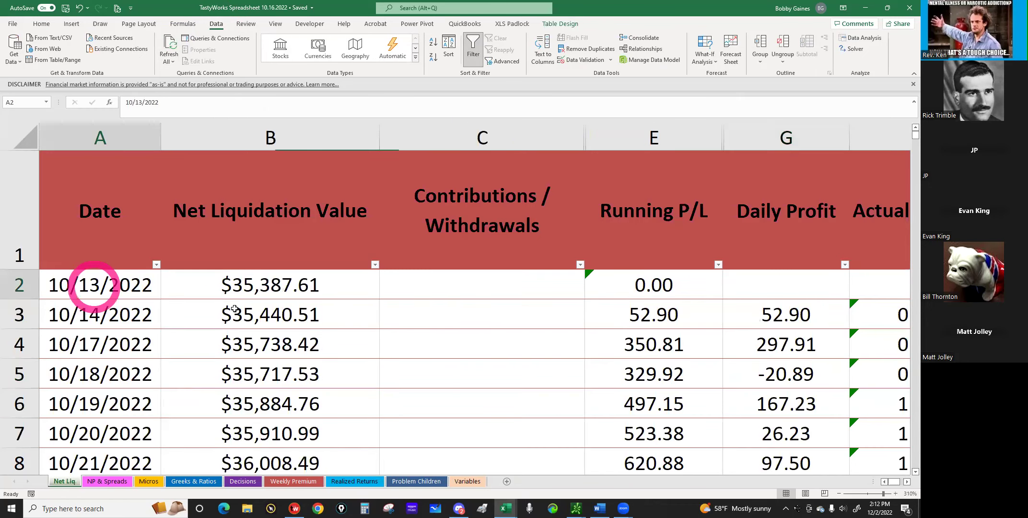
pyautogui.click(235, 308)
pyautogui.scroll(-3, 234, 309)
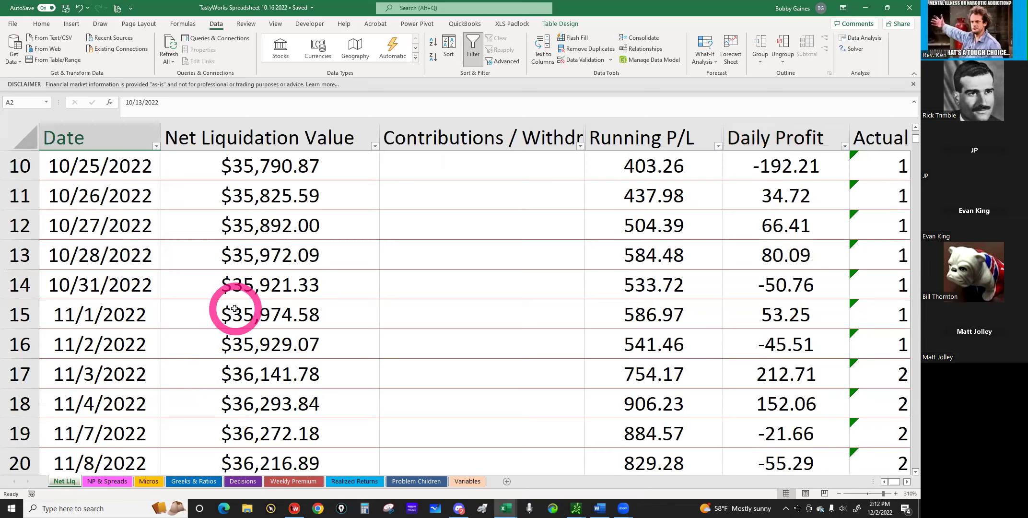
# Review the remaining daily net liquidation values on the Net Liq sheet through the 12/2/2022 entry.
pyautogui.scroll(-4, 234, 309)
pyautogui.scroll(-5, 234, 308)
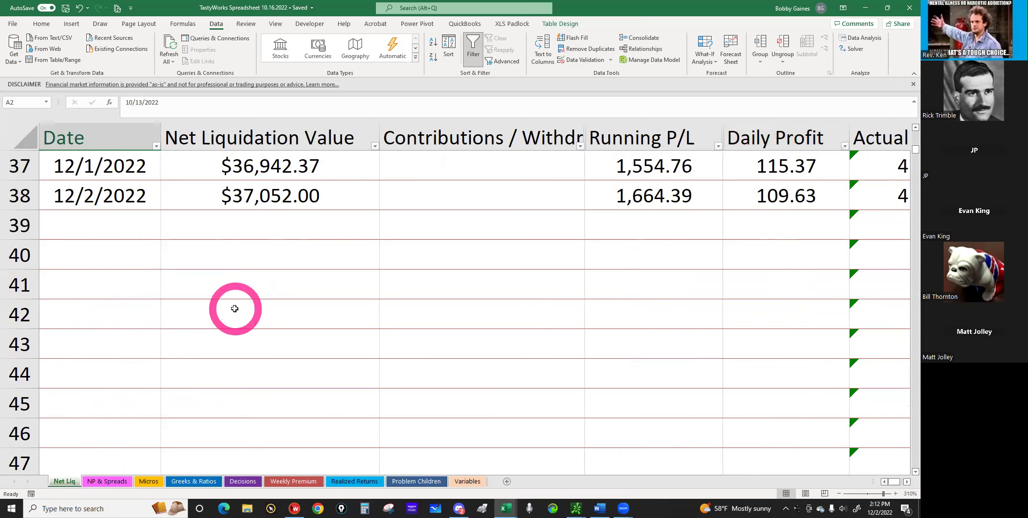
pyautogui.scroll(2, 449, 431)
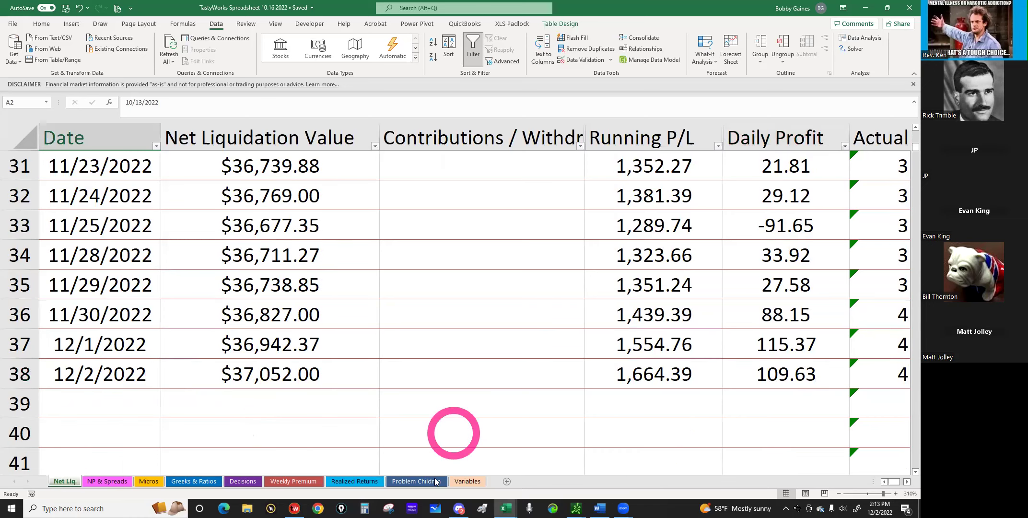
# Return to the Realized Returns sheet and inspect the SPY PERFORMANCE and OUR PERFORMANCE cells.
pyautogui.click(352, 481)
pyautogui.click(250, 264)
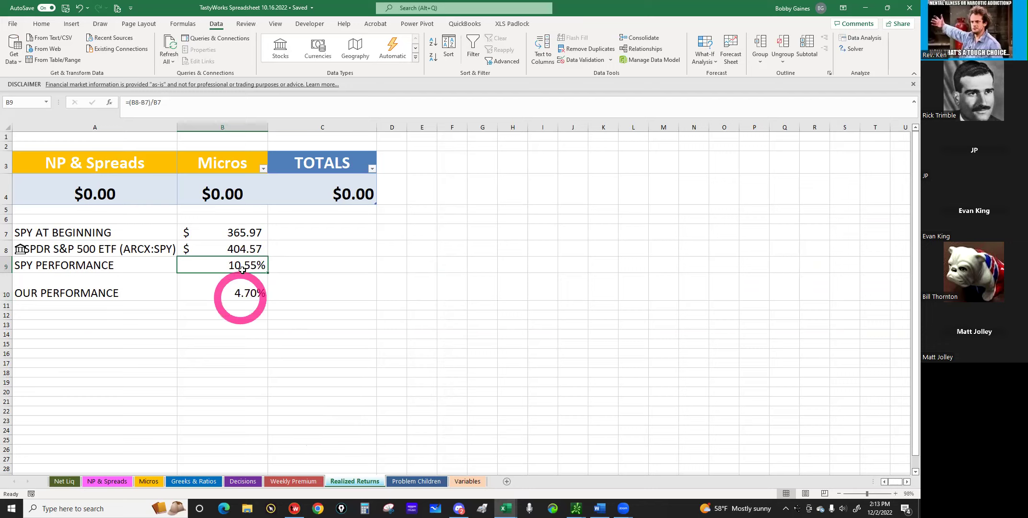
pyautogui.click(240, 292)
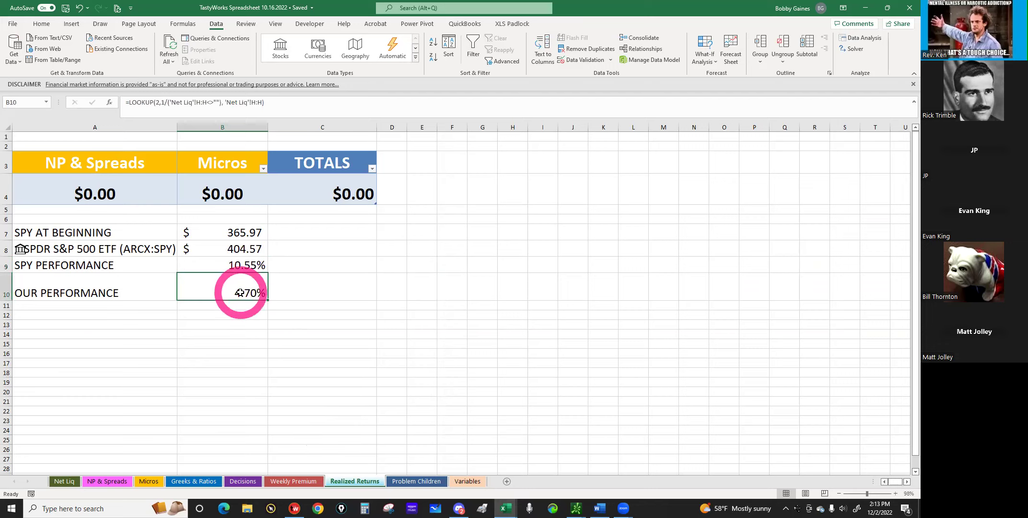
# Minimize the TastyWorks spreadsheet, maximize the tastyworks platform window, and switch to thinkorswim's Activity and Positions view.
pyautogui.click(866, 10)
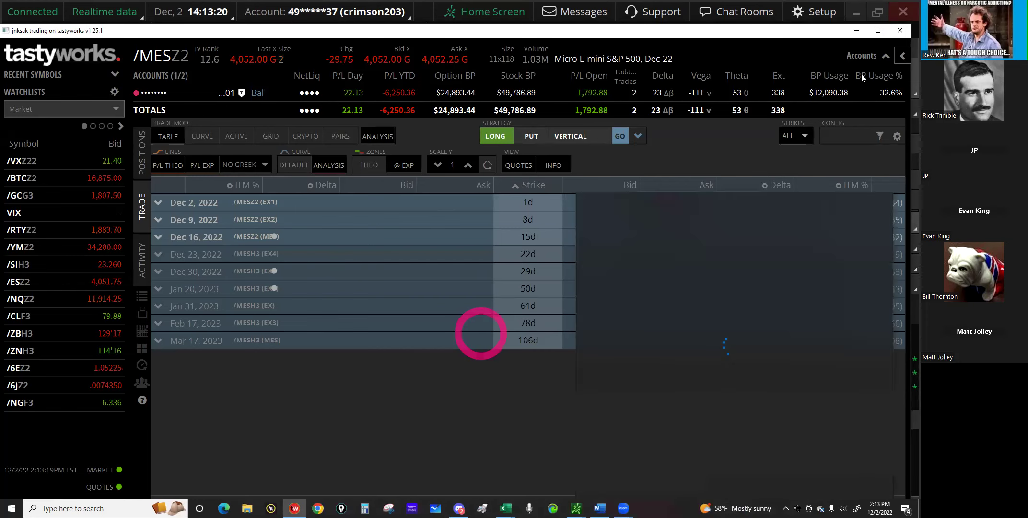
pyautogui.click(878, 31)
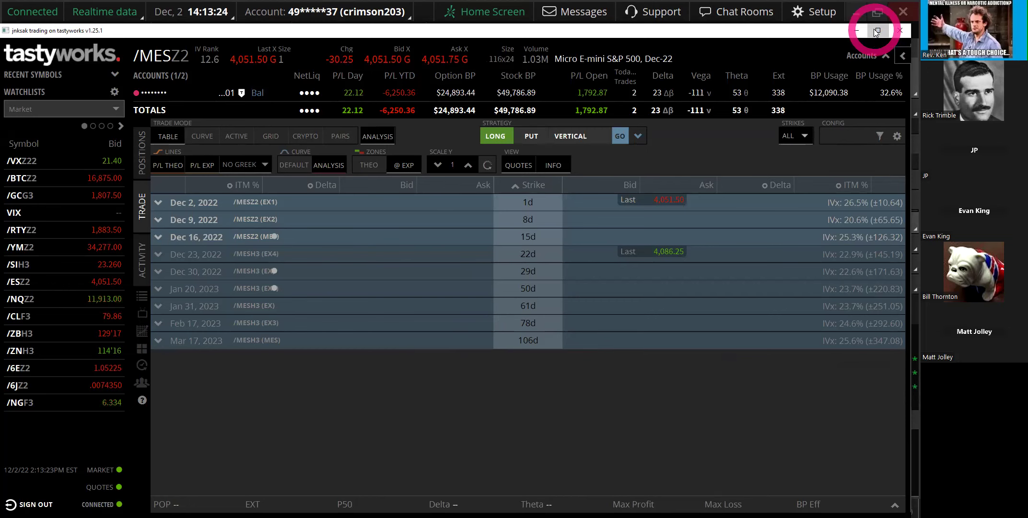
pyautogui.click(874, 30)
pyautogui.click(663, 370)
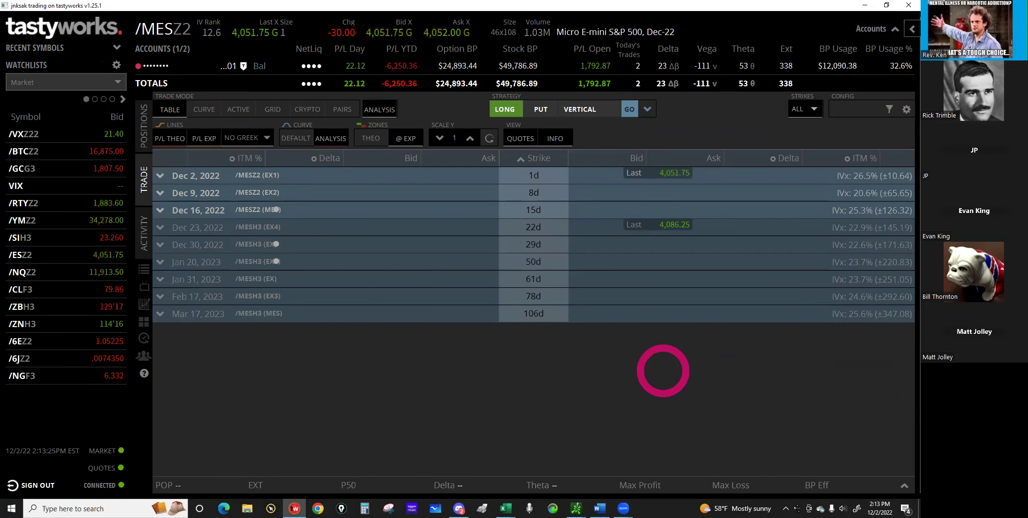
pyautogui.click(577, 508)
pyautogui.click(624, 418)
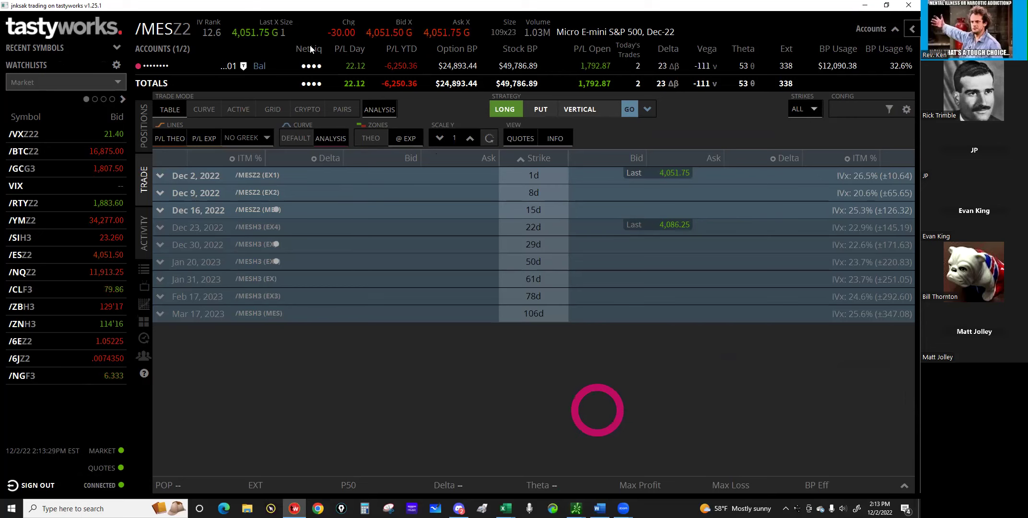
pyautogui.click(371, 489)
pyautogui.click(594, 509)
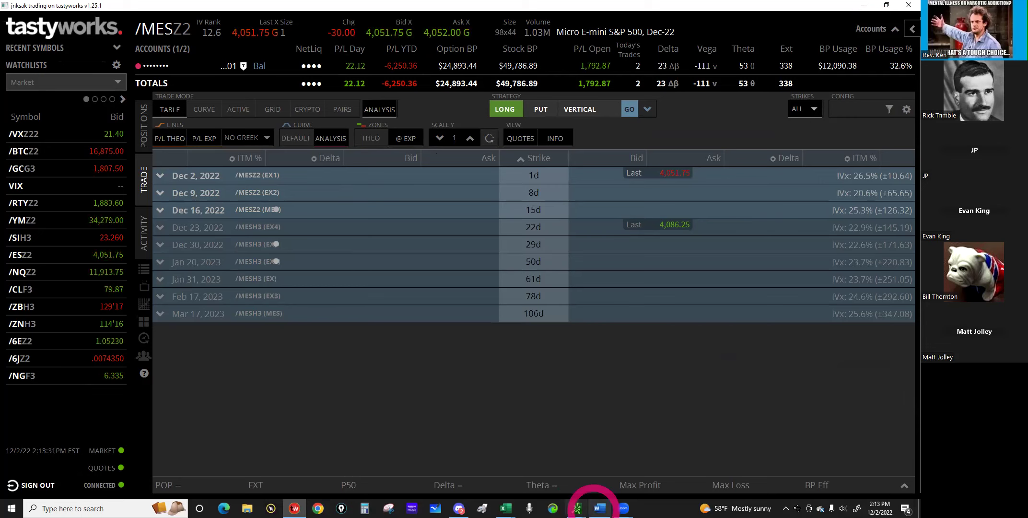
pyautogui.click(578, 508)
pyautogui.click(522, 477)
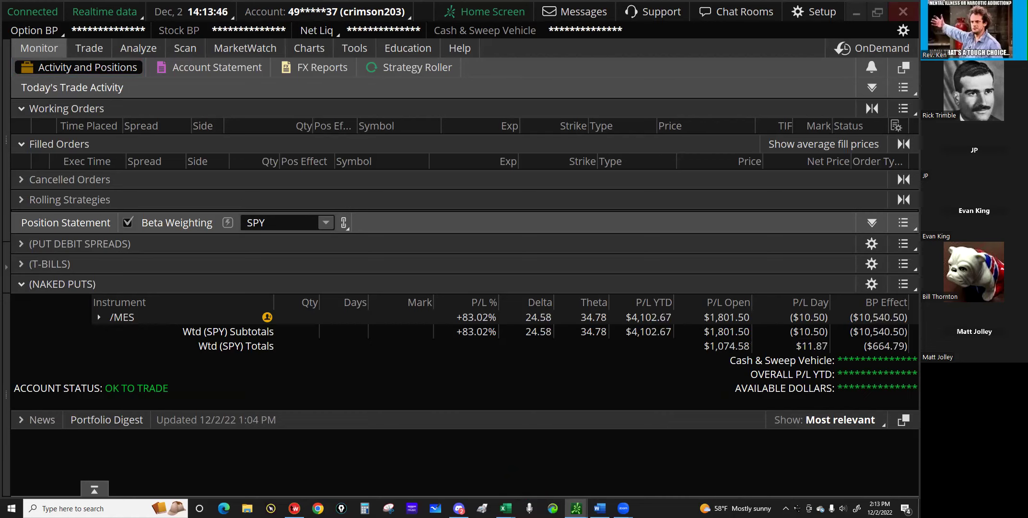
# Expand the account sidebar and display the 5 Day Net Liquidating Value under Net Liq & Day Trades.
pyautogui.click(386, 318)
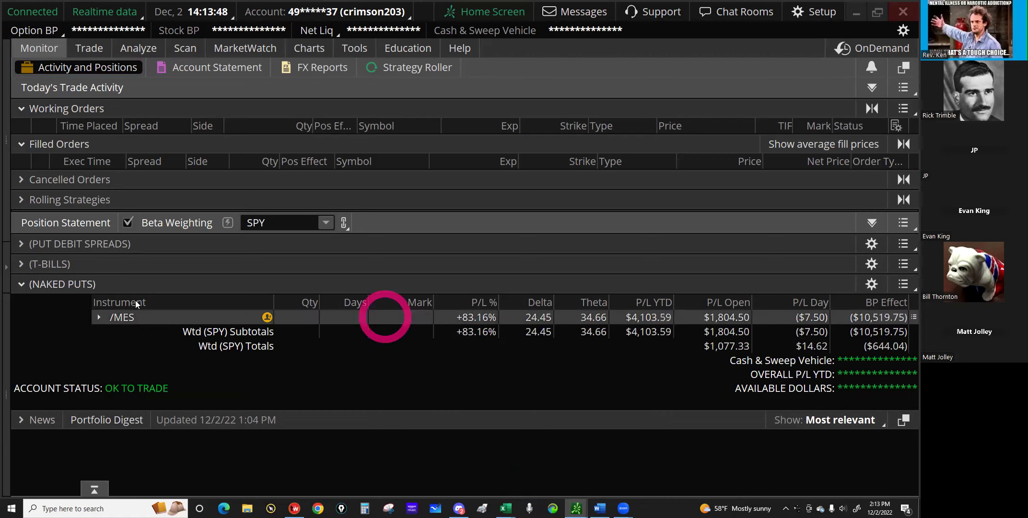
pyautogui.click(100, 299)
pyautogui.click(44, 283)
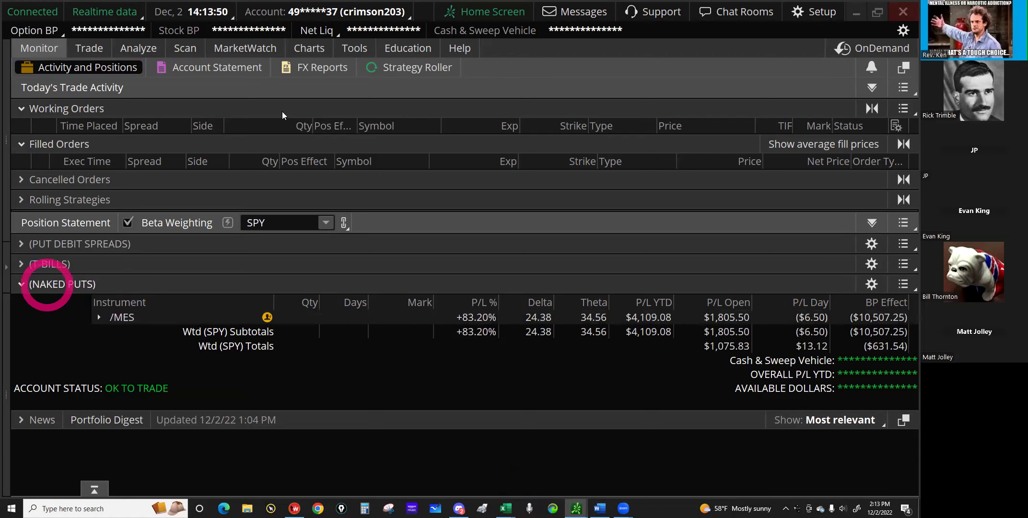
pyautogui.click(85, 51)
pyautogui.click(123, 185)
pyautogui.moveTo(10, 267); pyautogui.dragTo(184, 131)
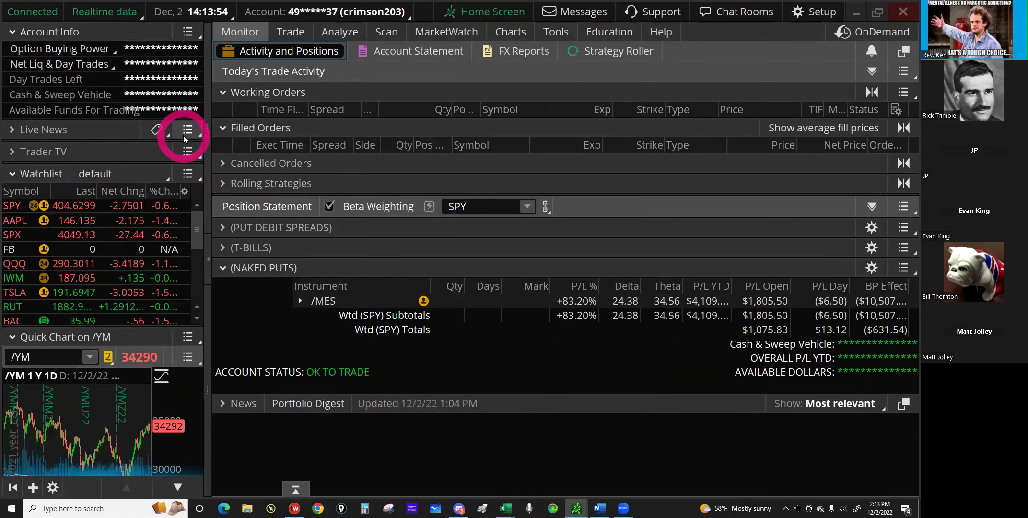
pyautogui.click(110, 68)
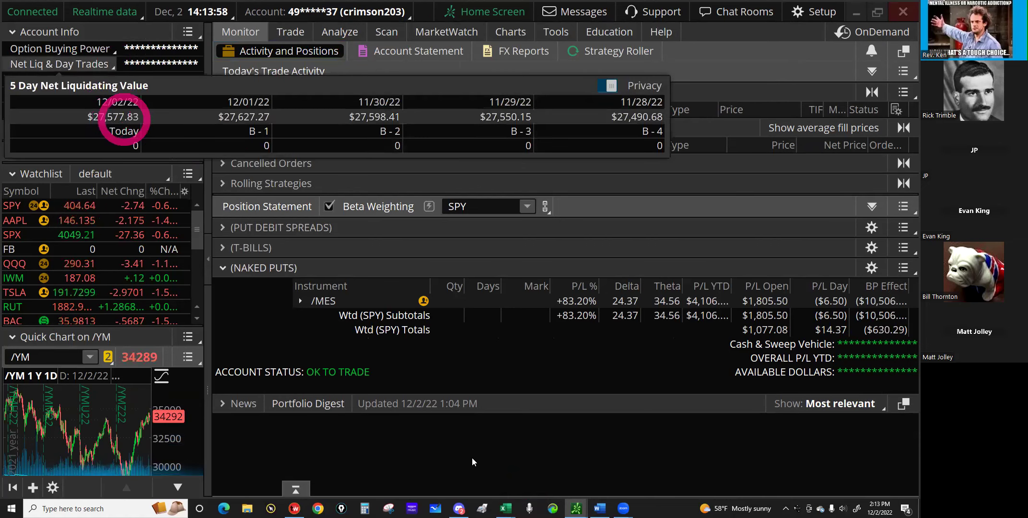
# Switch to the Sweet Bobby Spreadsheet in Excel and enter 27577 as the Net Liquidation Value below the 12/1/2022 entry.
pyautogui.click(527, 493)
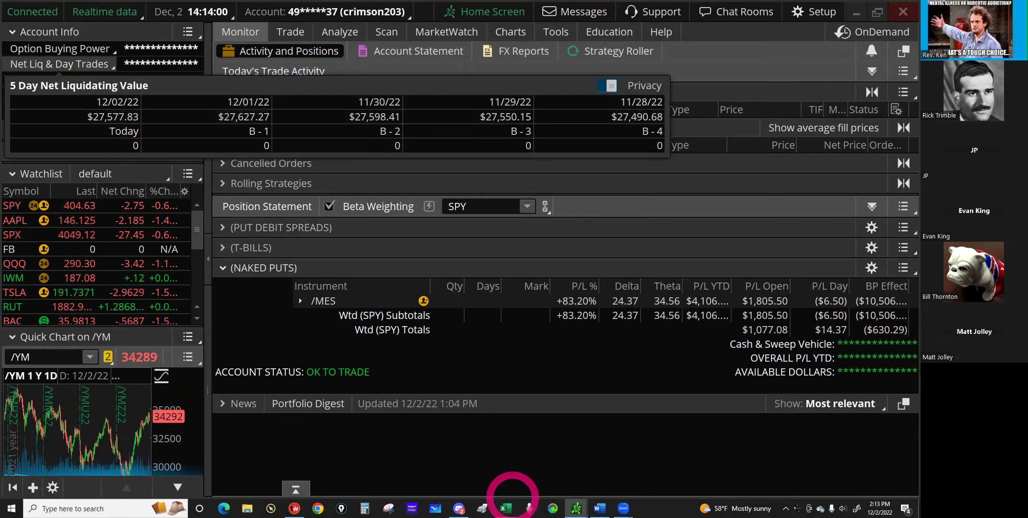
pyautogui.moveTo(497, 482)
pyautogui.click(422, 454)
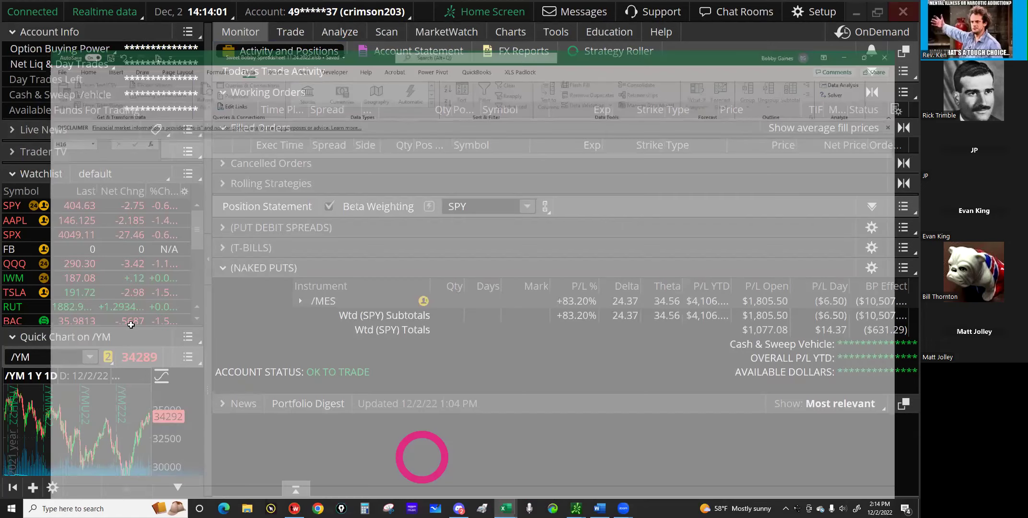
pyautogui.click(217, 391)
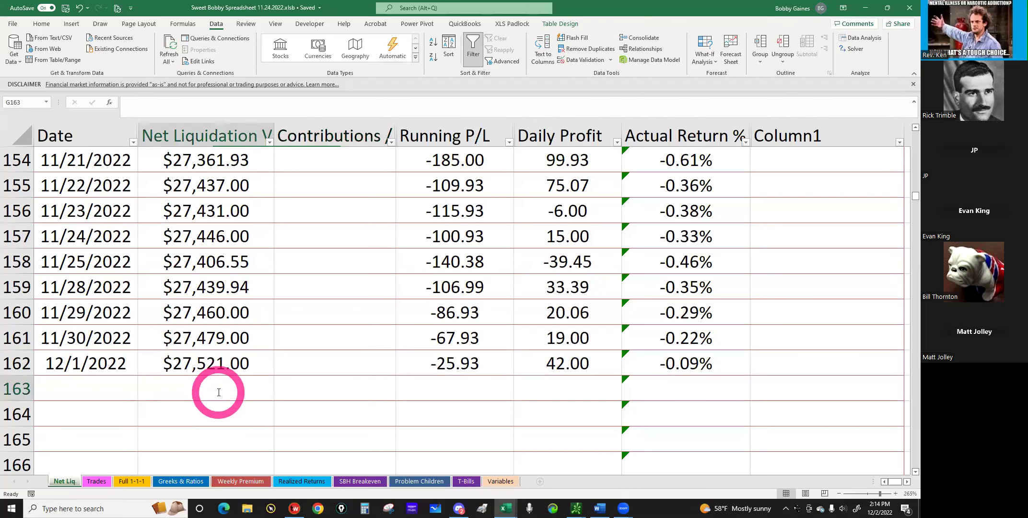
pyautogui.write('27577')
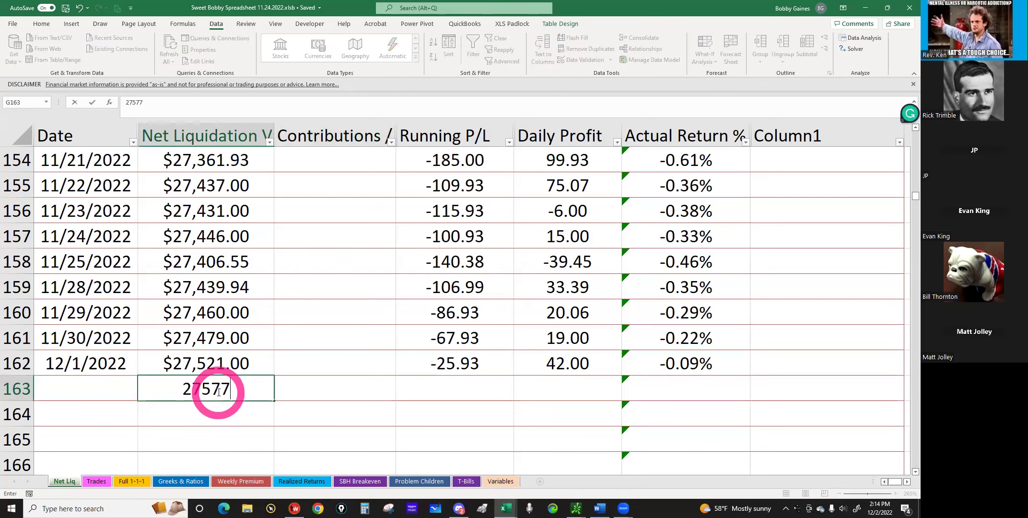
pyautogui.press('Return')
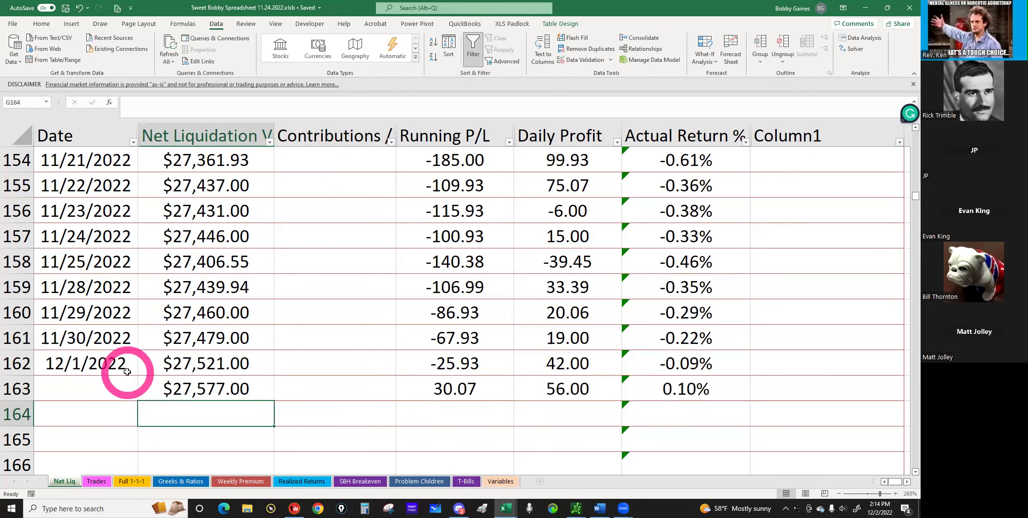
# Date the new Net Liq entry 12/2/22 and open the Greeks & Ratios sheet.
pyautogui.click(96, 384)
pyautogui.write('12/')
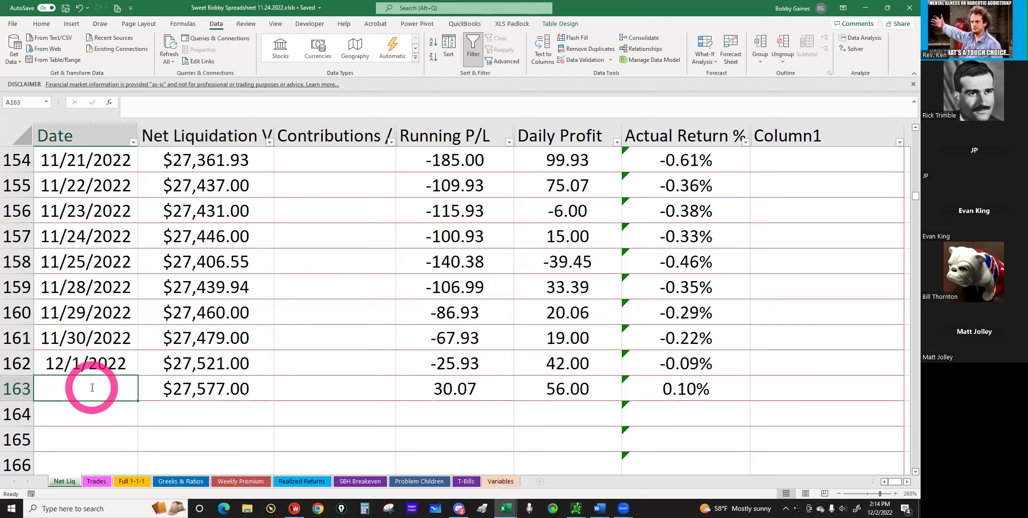
pyautogui.write('2/')
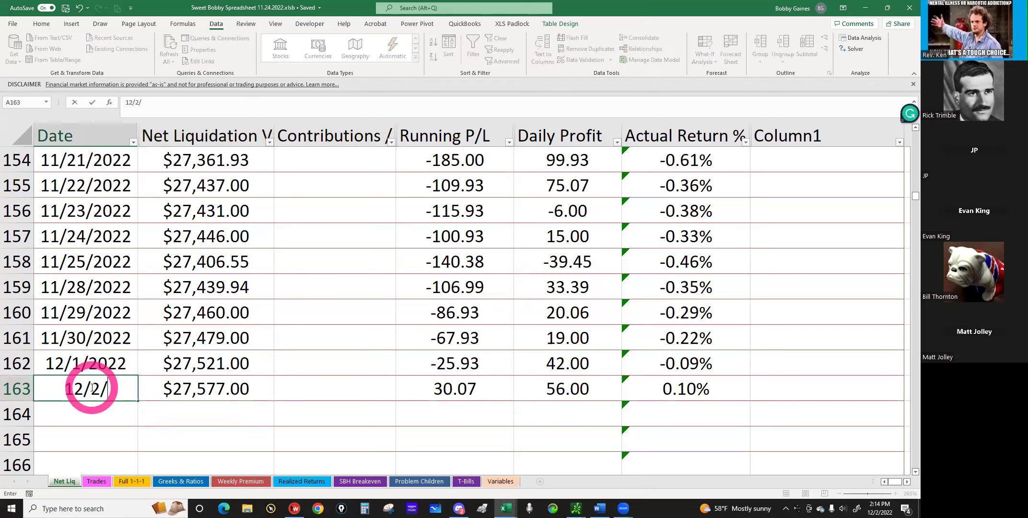
pyautogui.write('22')
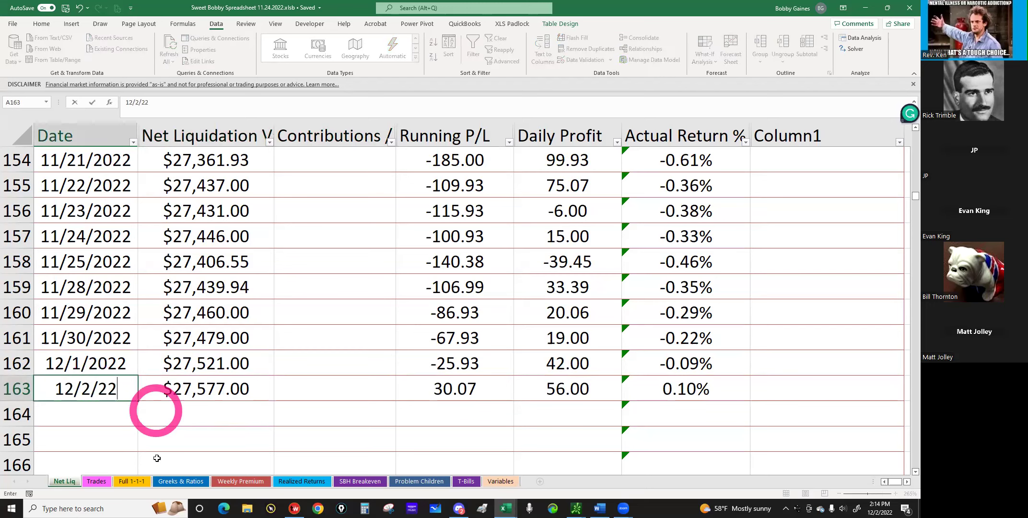
pyautogui.press('Return')
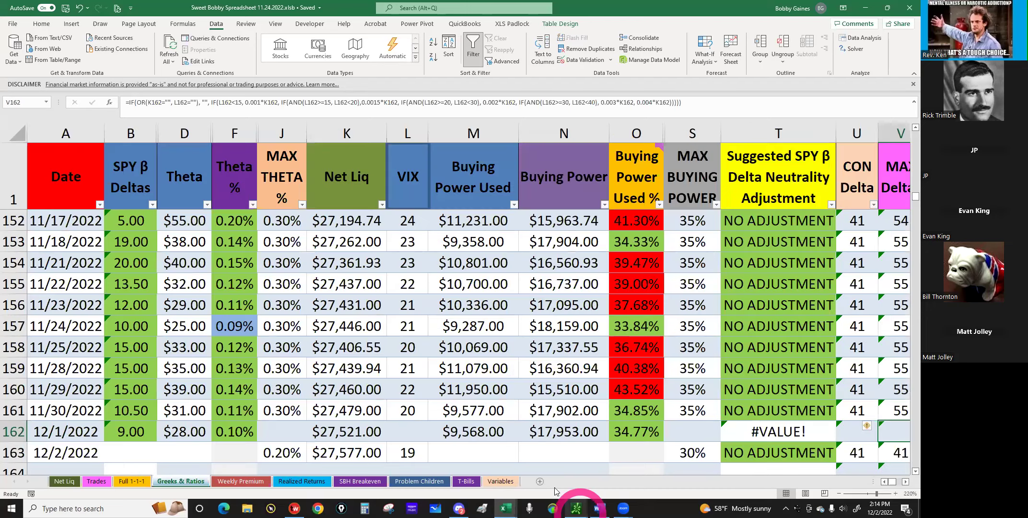
# Switch to thinkorswim, turn off Show groups in the Position Statement, and check the SPY beta-weighted Delta and Theta of /MES.
pyautogui.click(576, 508)
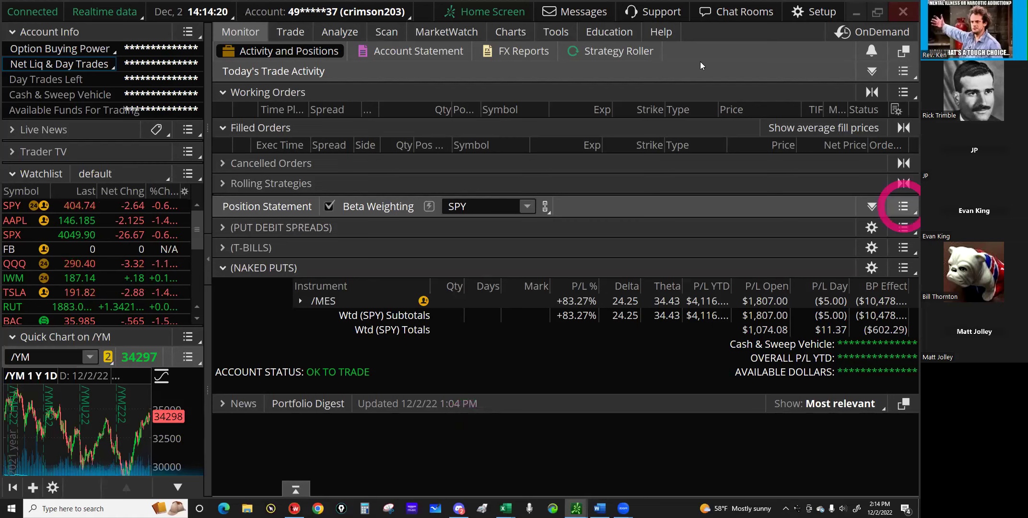
pyautogui.click(903, 206)
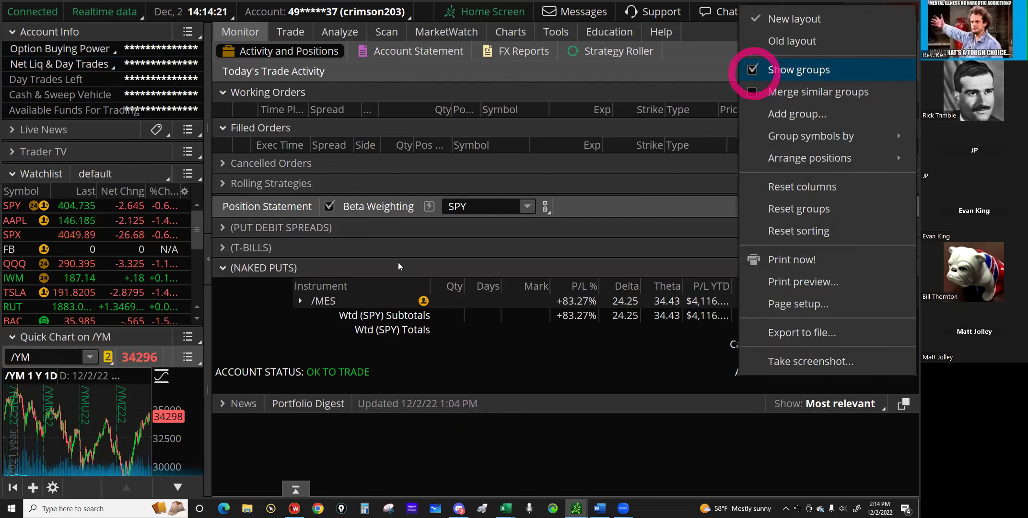
pyautogui.click(754, 71)
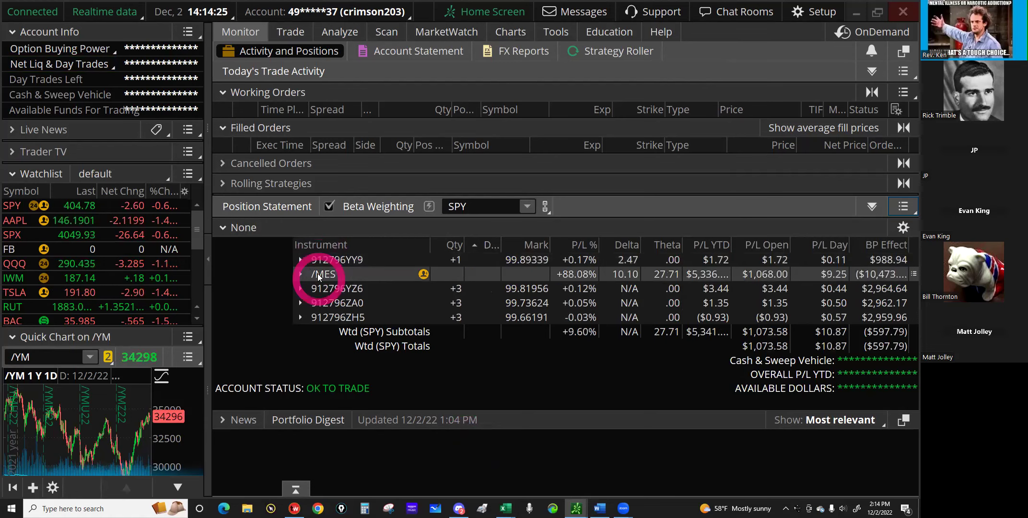
pyautogui.click(319, 274)
pyautogui.click(622, 276)
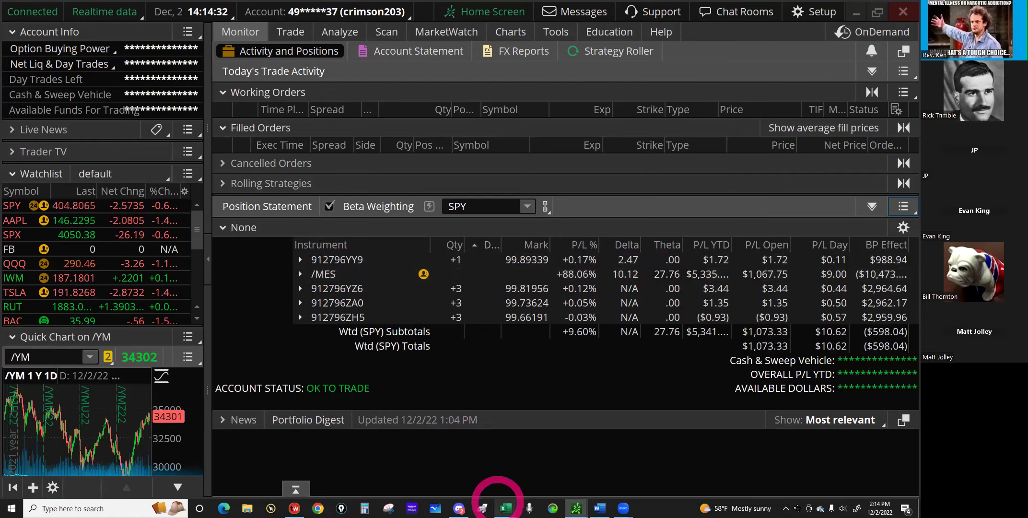
# Back in the Sweet Bobby Spreadsheet, enter 10 for SPY β Deltas and 28 for Theta in the 12/2/2022 row of Greeks & Ratios.
pyautogui.moveTo(503, 506)
pyautogui.click(422, 463)
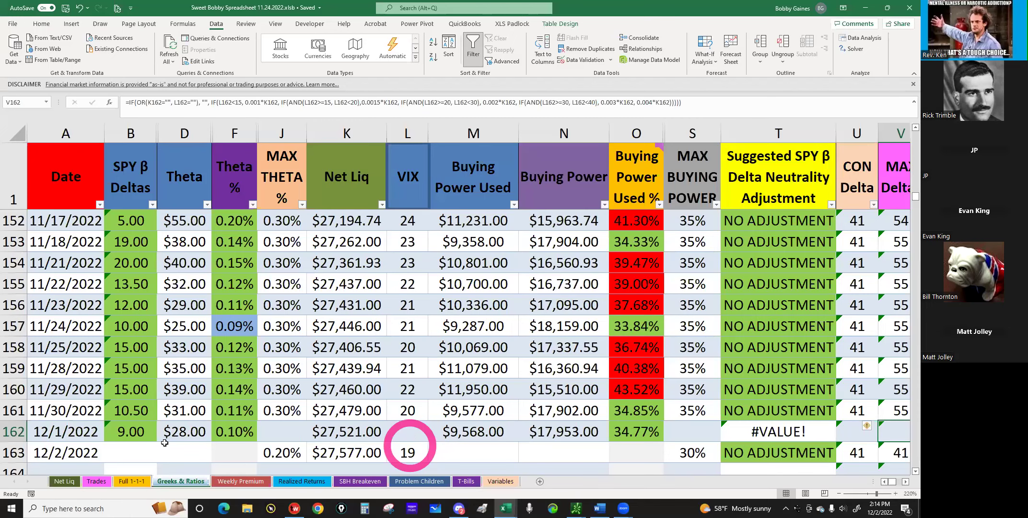
pyautogui.click(140, 454)
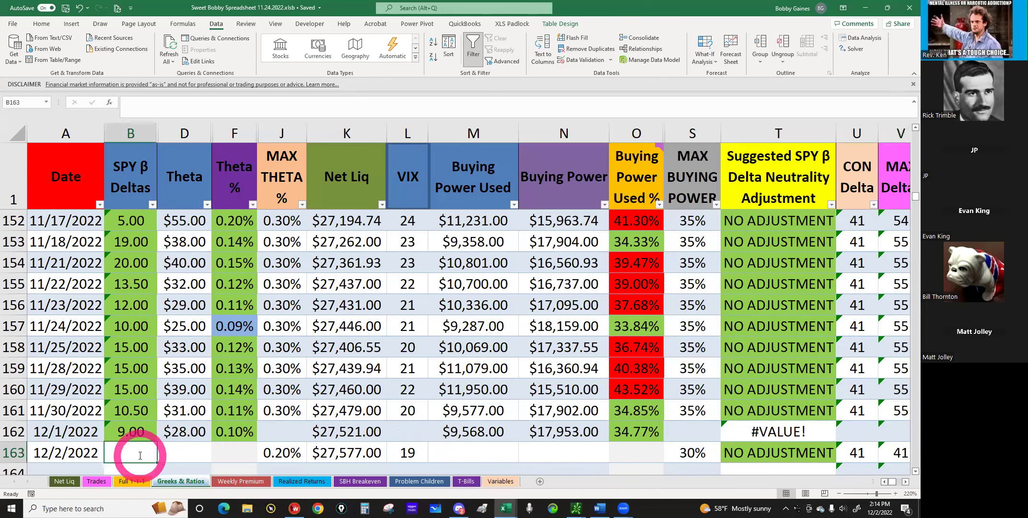
pyautogui.write('10')
pyautogui.click(188, 450)
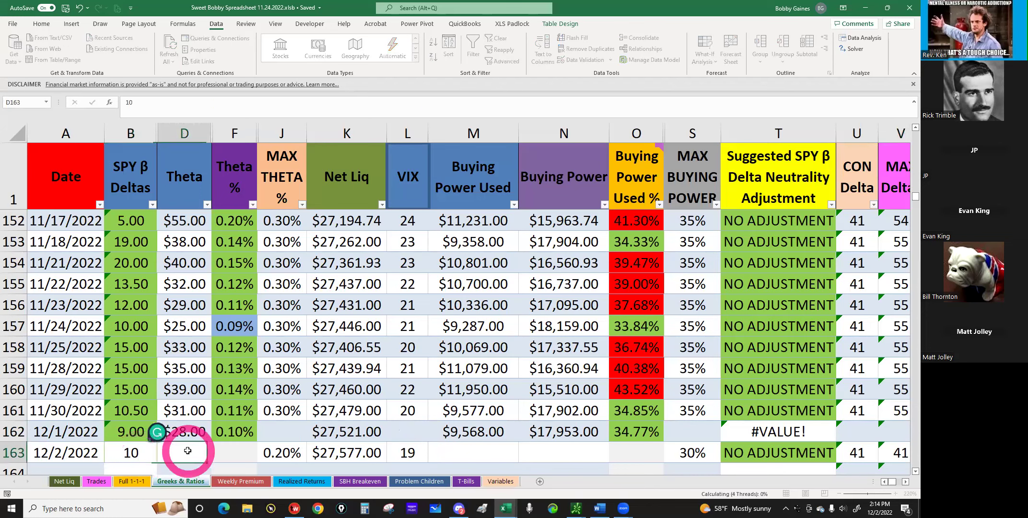
pyautogui.write('28')
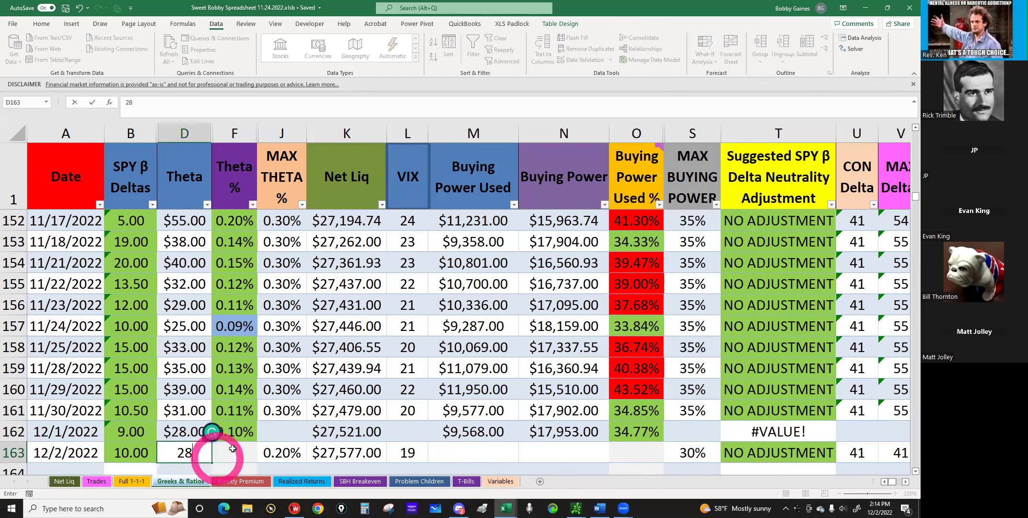
pyautogui.click(232, 449)
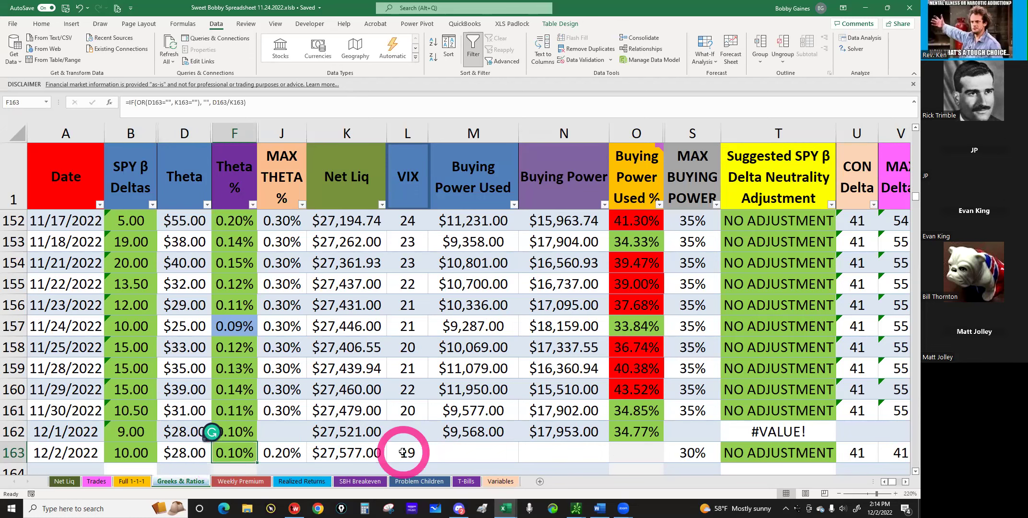
# Fill in the missing VIX value for 12/1/2022 with 20.
pyautogui.click(410, 430)
pyautogui.write('20')
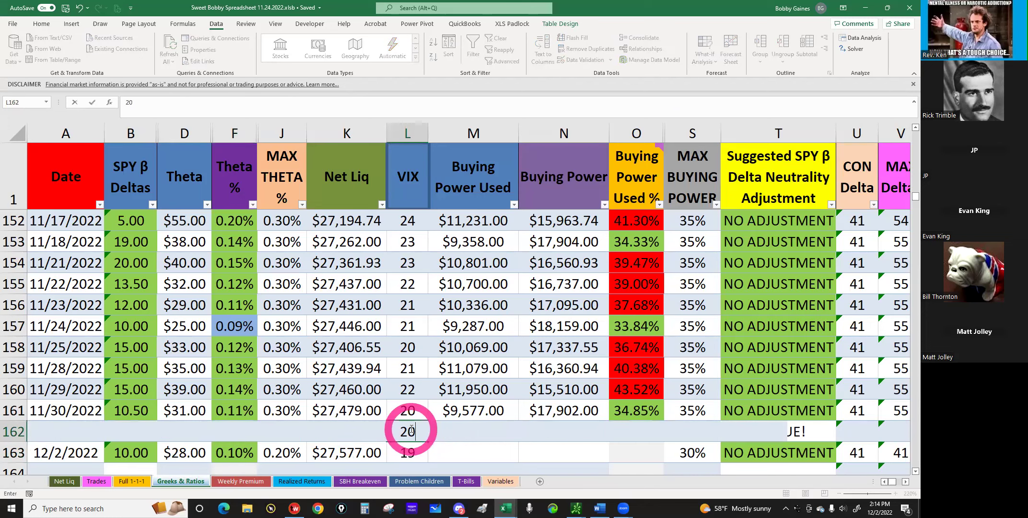
pyautogui.press('Return')
# Enter 19 as the VIX value in the 12/2/2022 row of Greeks & Ratios.
pyautogui.scroll(-1, 411, 430)
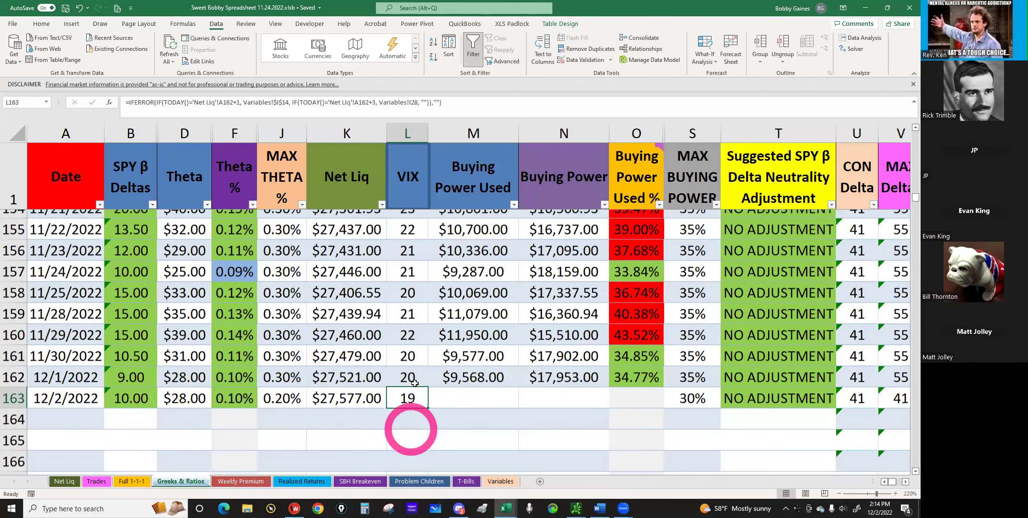
pyautogui.scroll(-1, 409, 387)
pyautogui.write('1')
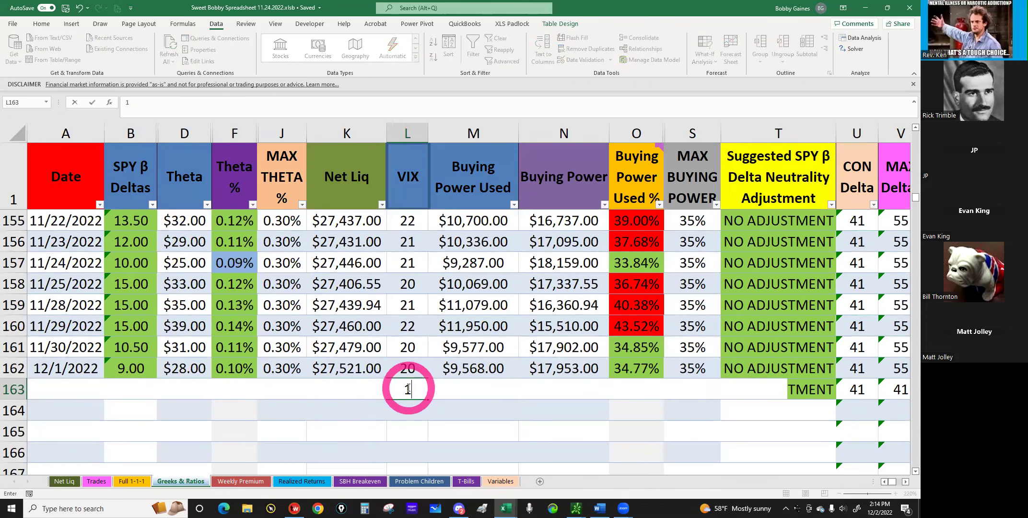
pyautogui.write('9')
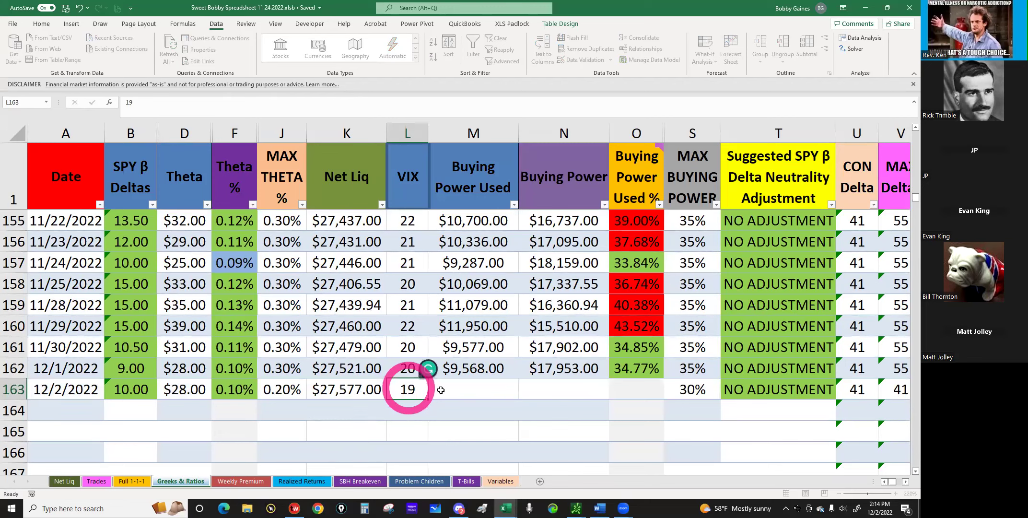
pyautogui.press('Return')
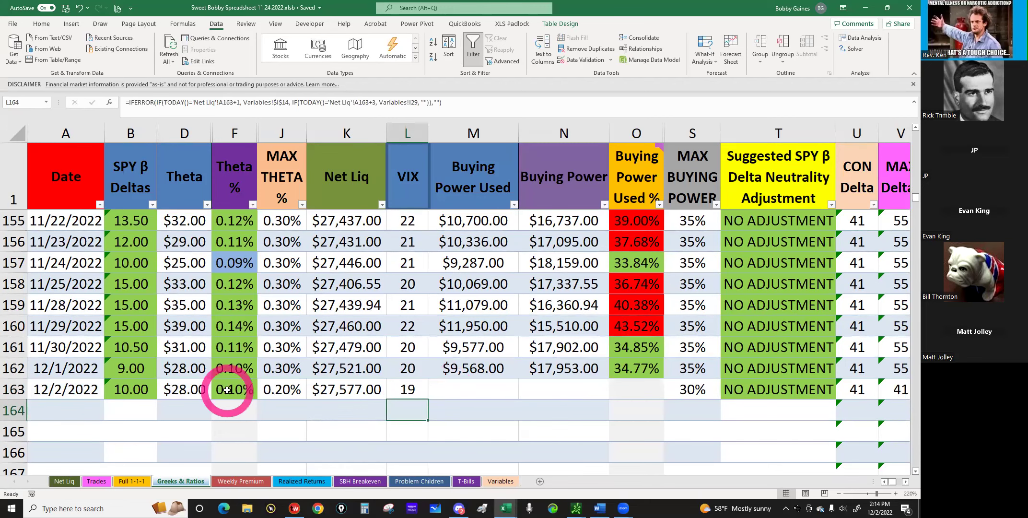
# Look up the BP Effect of /MES in thinkorswim, and back in the spreadsheet enter 10,430 as Buying Power Used for 12/2/2022.
pyautogui.click(481, 388)
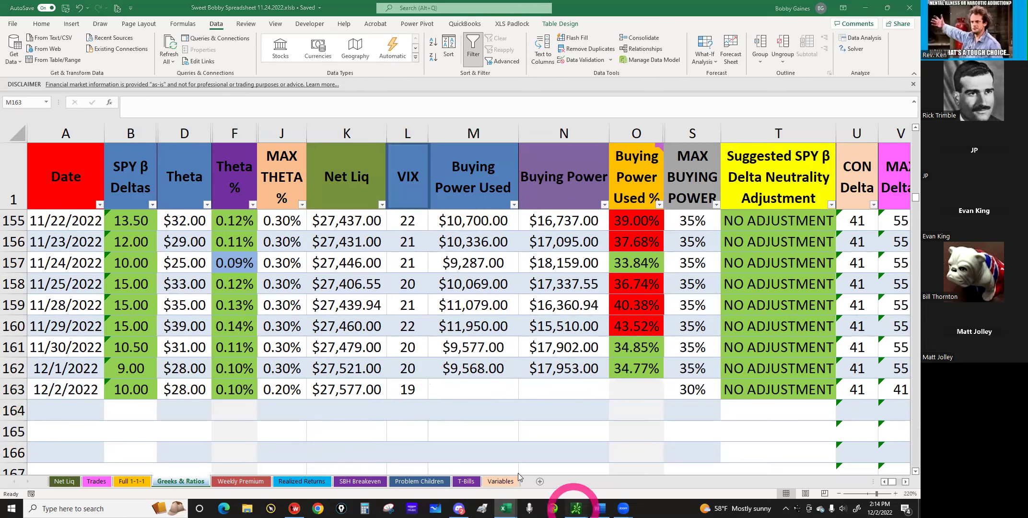
pyautogui.click(577, 508)
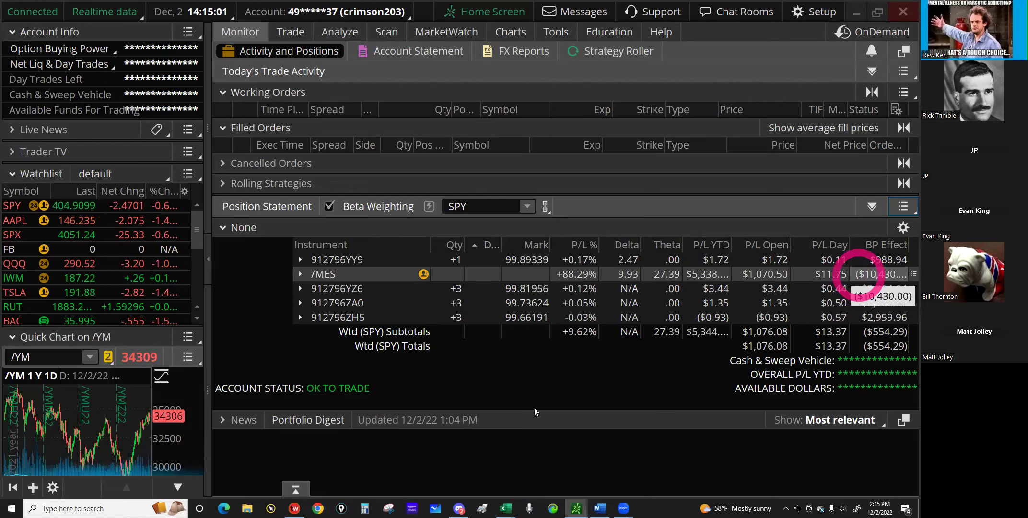
pyautogui.click(531, 491)
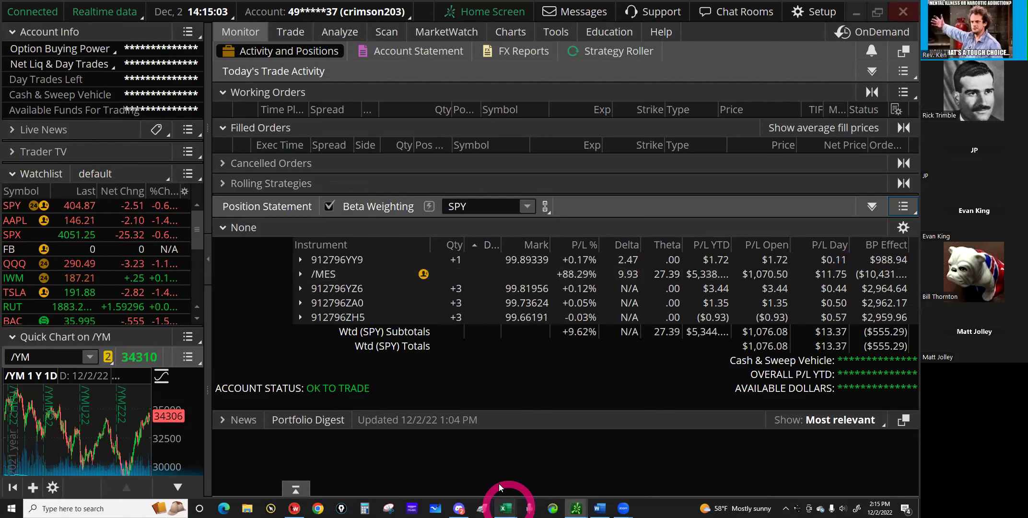
pyautogui.moveTo(506, 507)
pyautogui.click(406, 472)
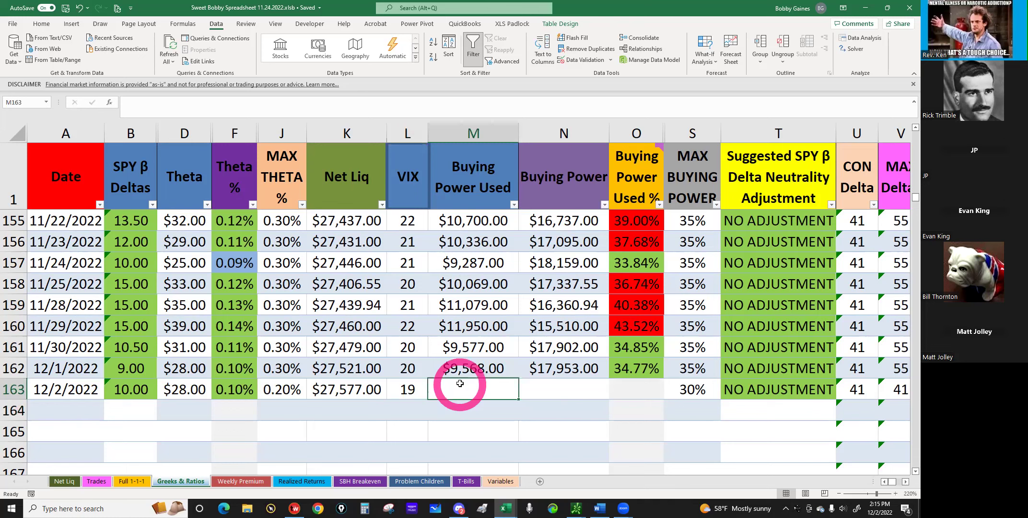
pyautogui.write('10,430')
pyautogui.press('Return')
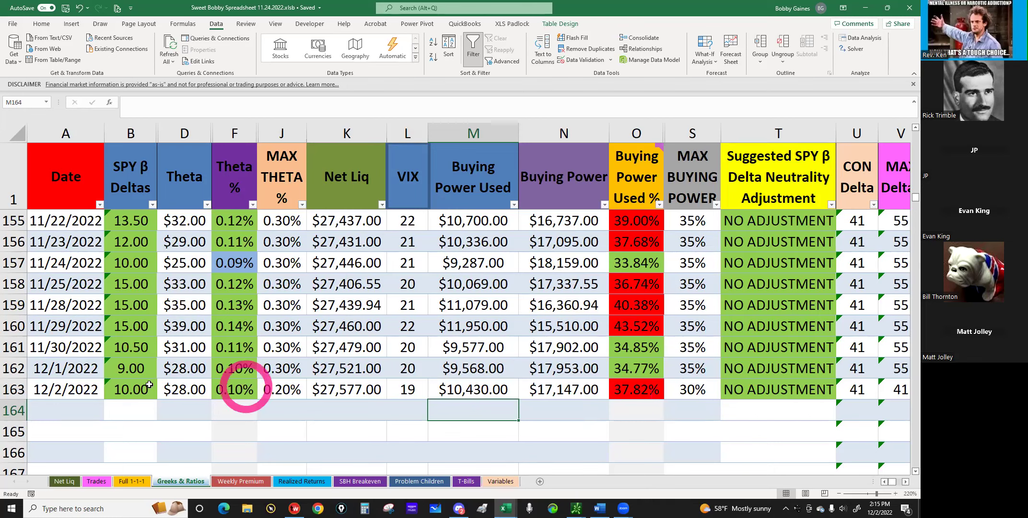
# Review the 12/2/2022 SPY β Deltas and Theta %, and compare Buying Power Used % with the maximum buying power.
pyautogui.click(125, 394)
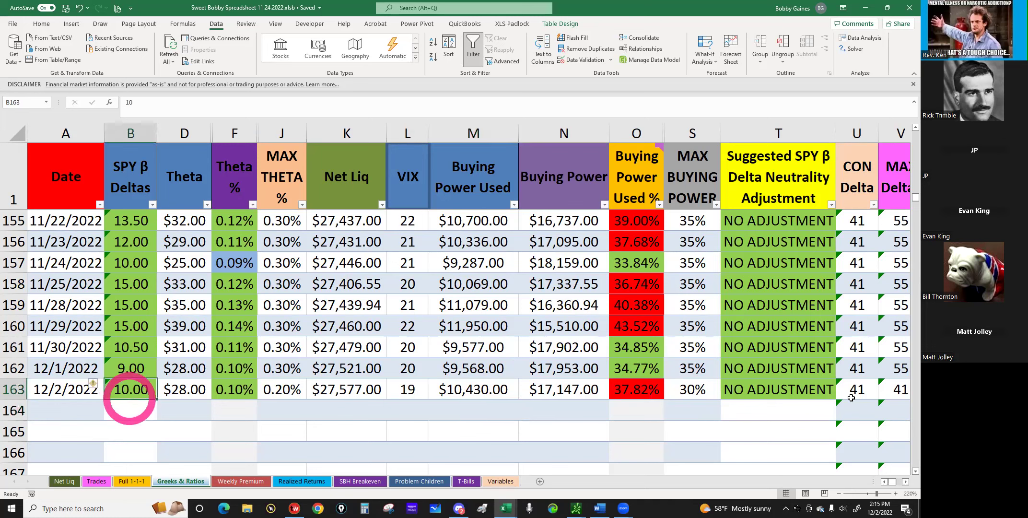
pyautogui.click(232, 390)
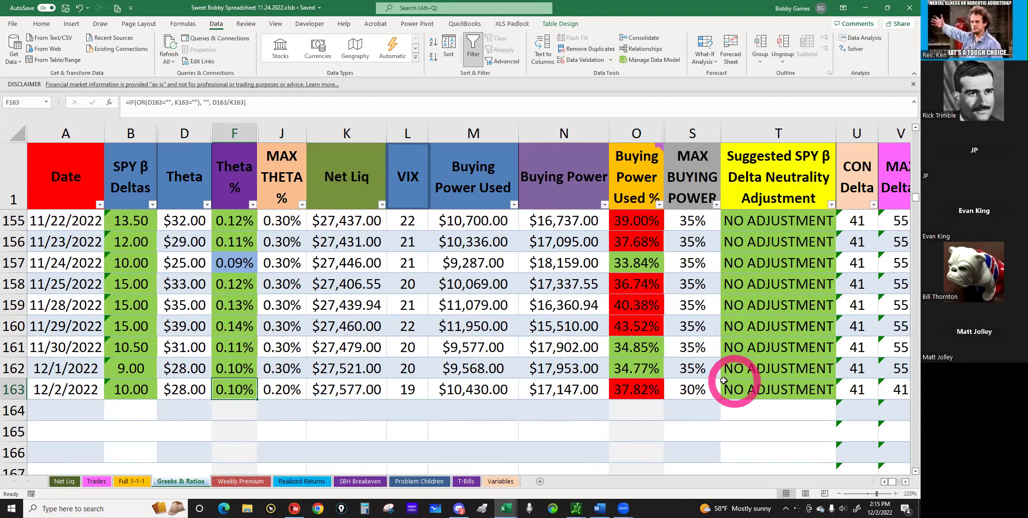
pyautogui.click(638, 393)
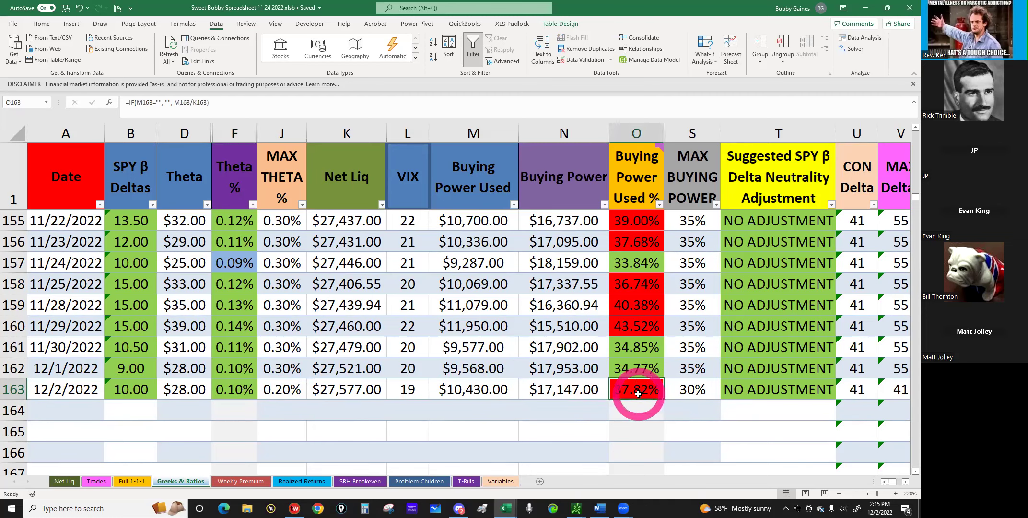
pyautogui.click(692, 390)
pyautogui.click(653, 394)
pyautogui.click(690, 390)
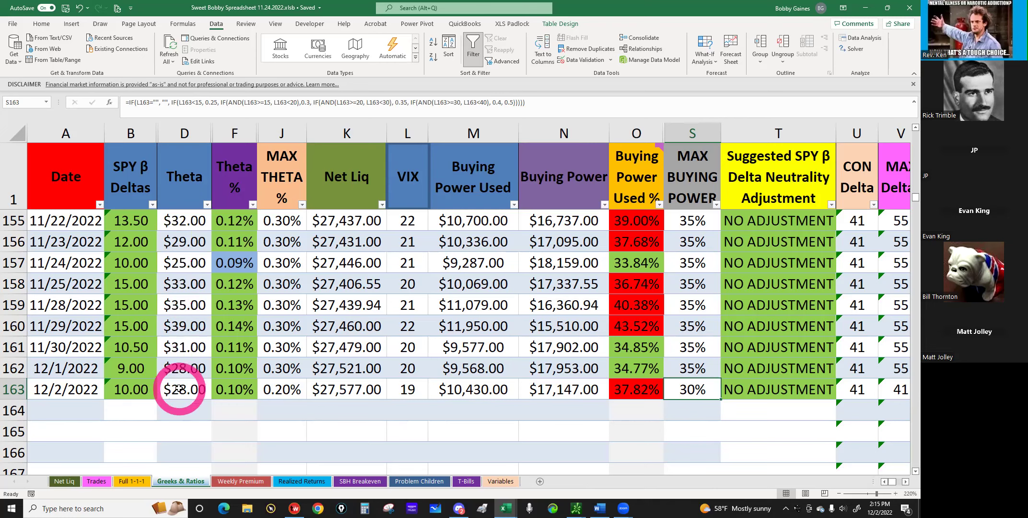
# Open the Net Liq sheet and check the 12/2/2022 Running P/L and the withdrawals on 3/21/2022 and 6/1/2022.
pyautogui.click(68, 480)
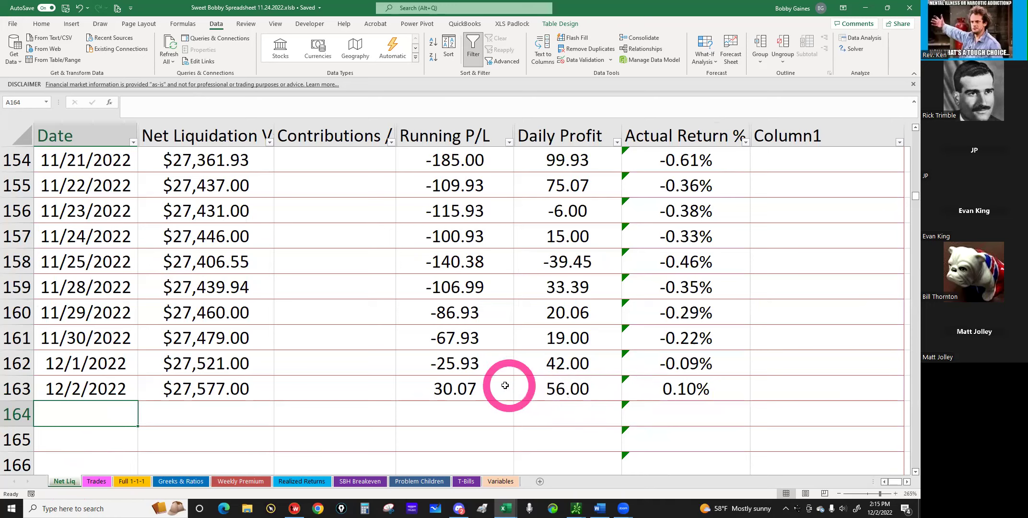
pyautogui.click(464, 388)
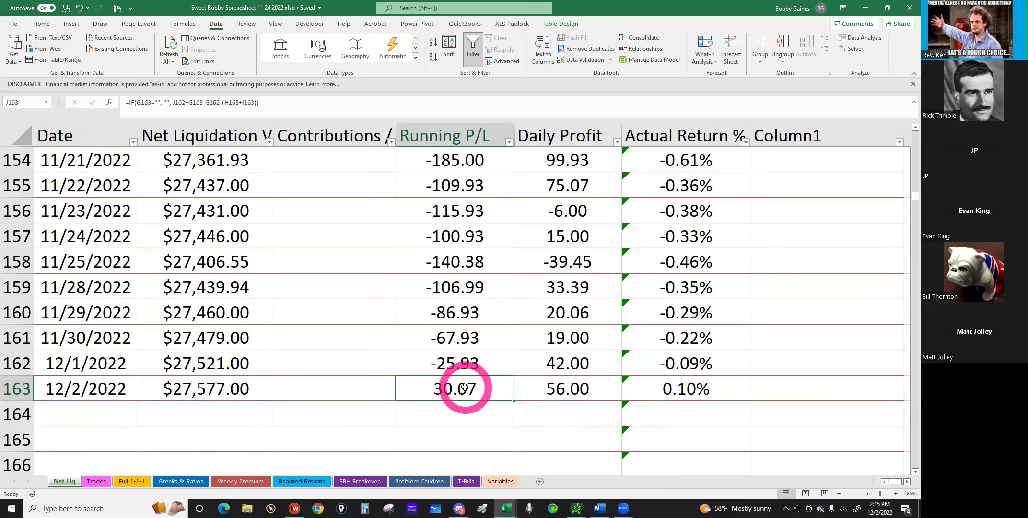
pyautogui.scroll(20, 465, 387)
pyautogui.scroll(20, 465, 388)
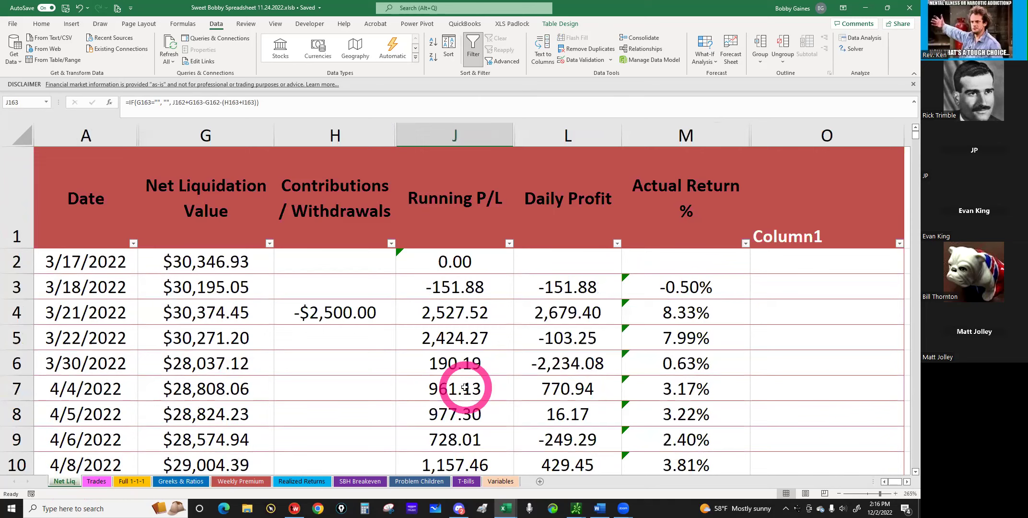
pyautogui.click(334, 312)
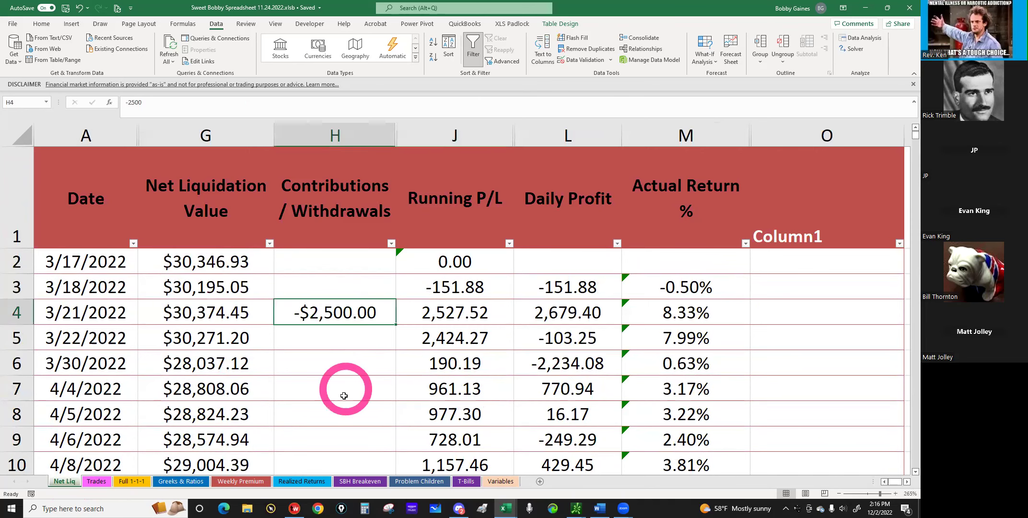
pyautogui.scroll(-2, 344, 395)
pyautogui.scroll(-10, 344, 395)
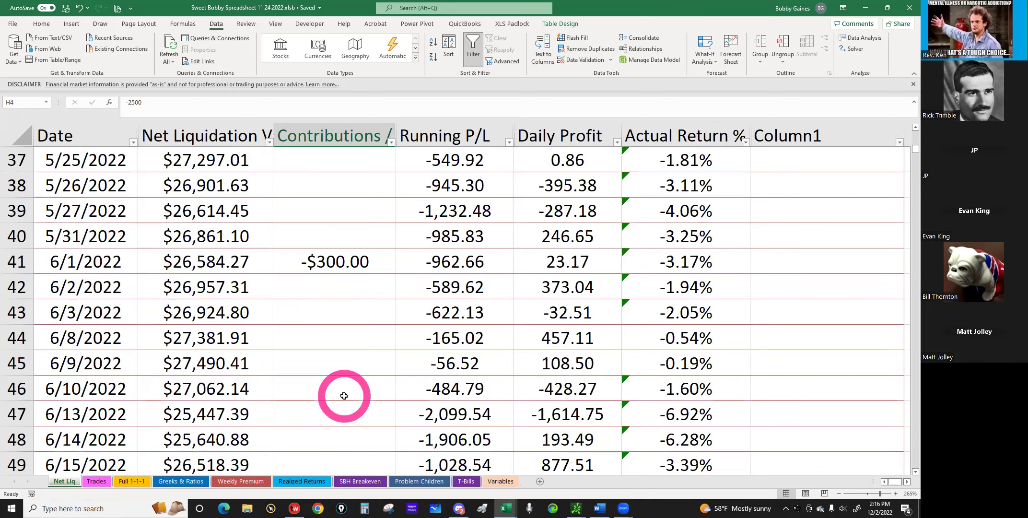
pyautogui.scroll(3, 344, 396)
pyautogui.scroll(-1, 333, 395)
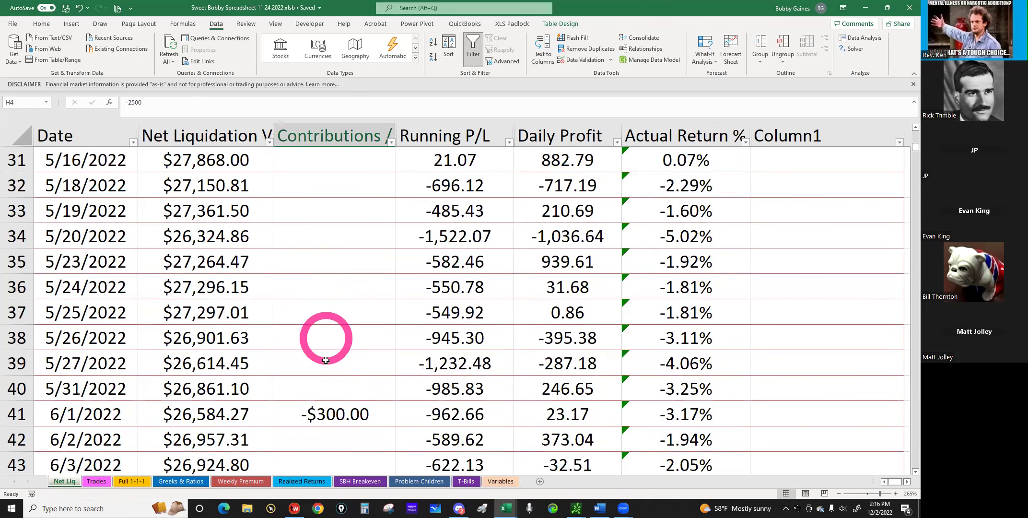
pyautogui.click(332, 410)
pyautogui.scroll(-4, 331, 410)
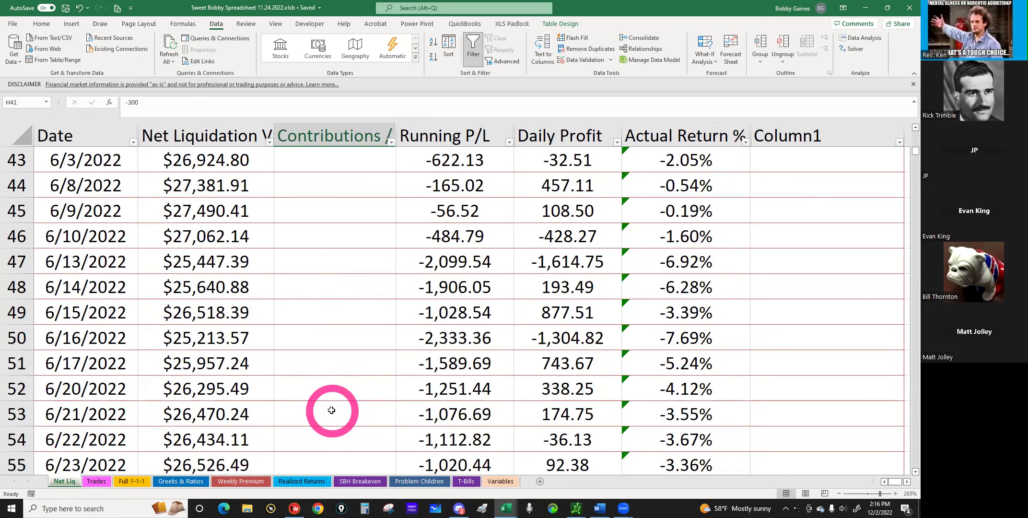
# Scan the Contributions / Withdrawals column through the Net Liq history for any other entries.
pyautogui.scroll(-9, 331, 410)
pyautogui.scroll(2, 331, 410)
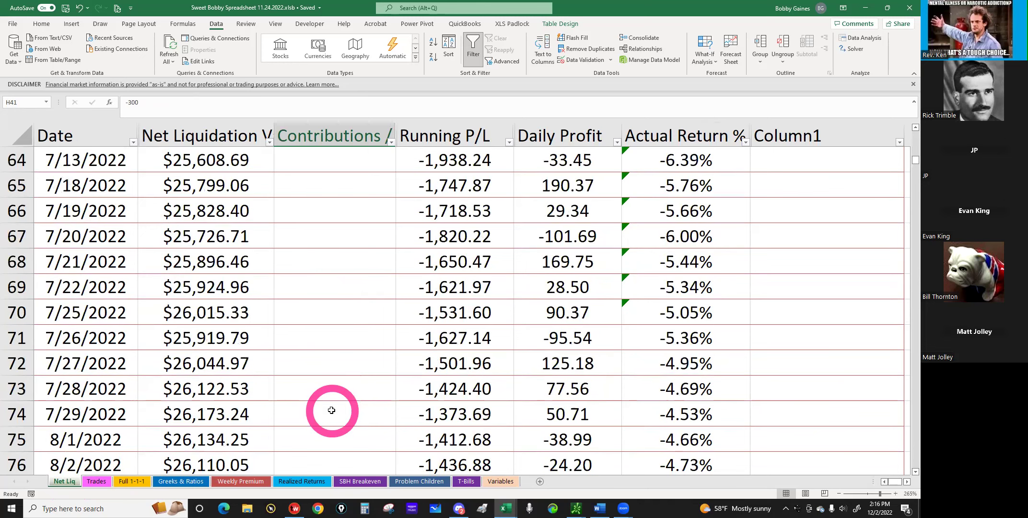
pyautogui.scroll(20, 332, 410)
pyautogui.scroll(1, 331, 410)
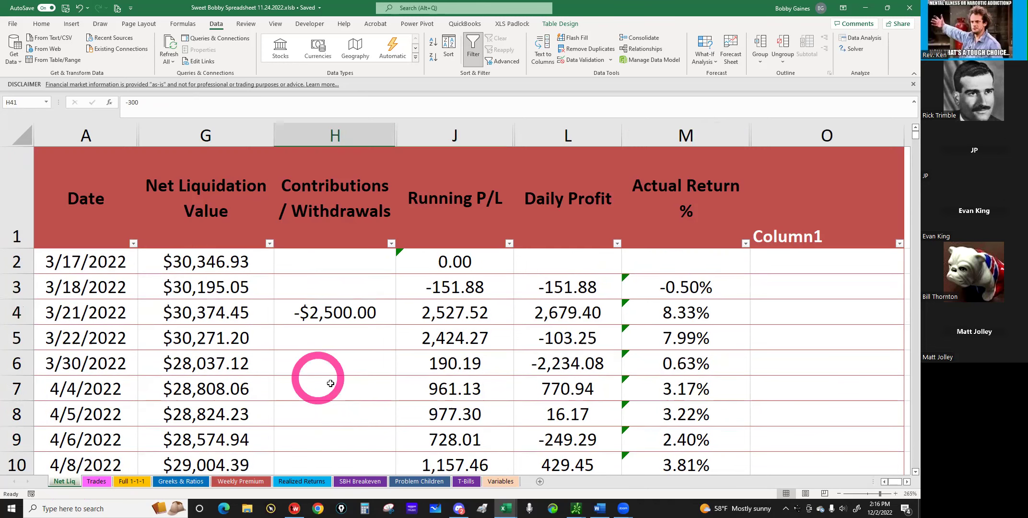
pyautogui.scroll(-1, 331, 383)
pyautogui.scroll(-15, 330, 383)
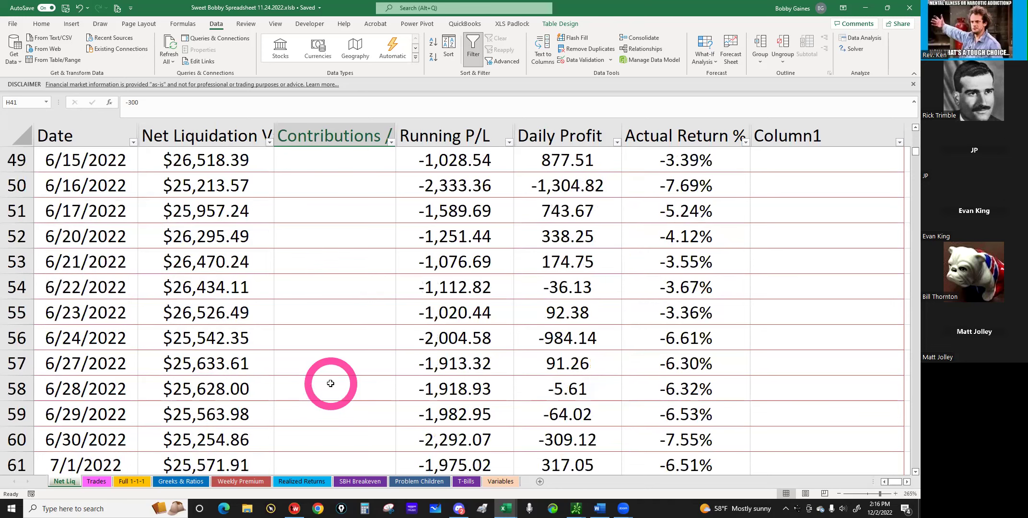
pyautogui.scroll(-20, 331, 383)
pyautogui.scroll(-6, 331, 383)
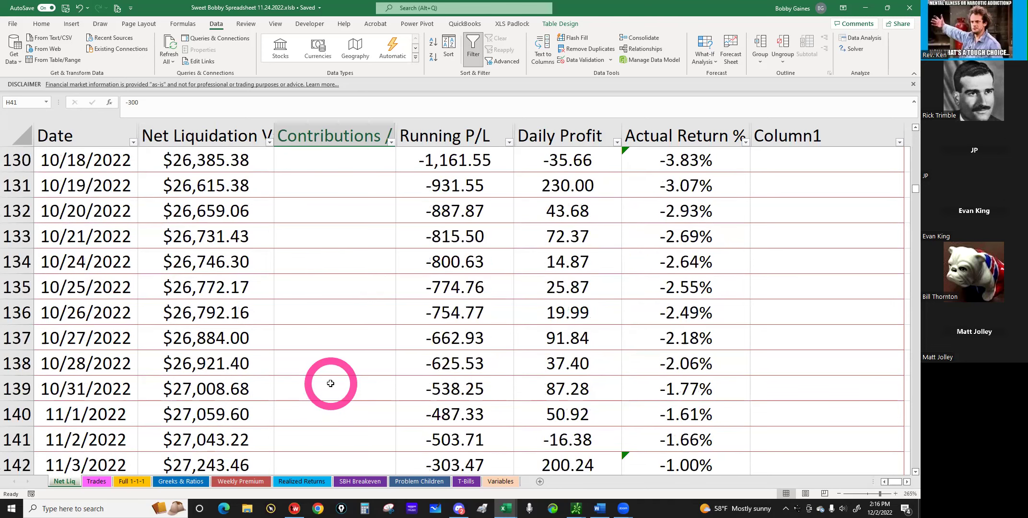
pyautogui.scroll(14, 330, 383)
pyautogui.scroll(20, 331, 383)
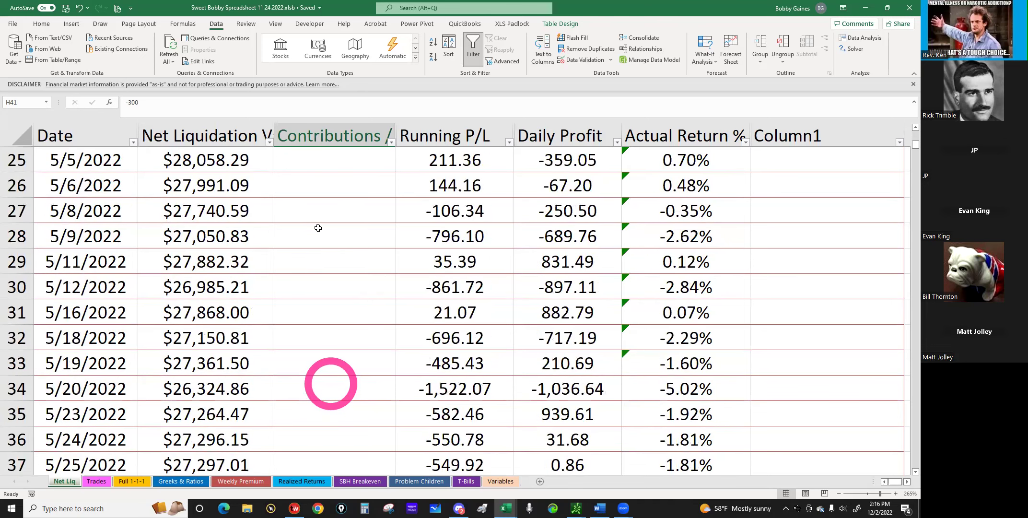
pyautogui.scroll(7, 321, 246)
pyautogui.scroll(1, 335, 320)
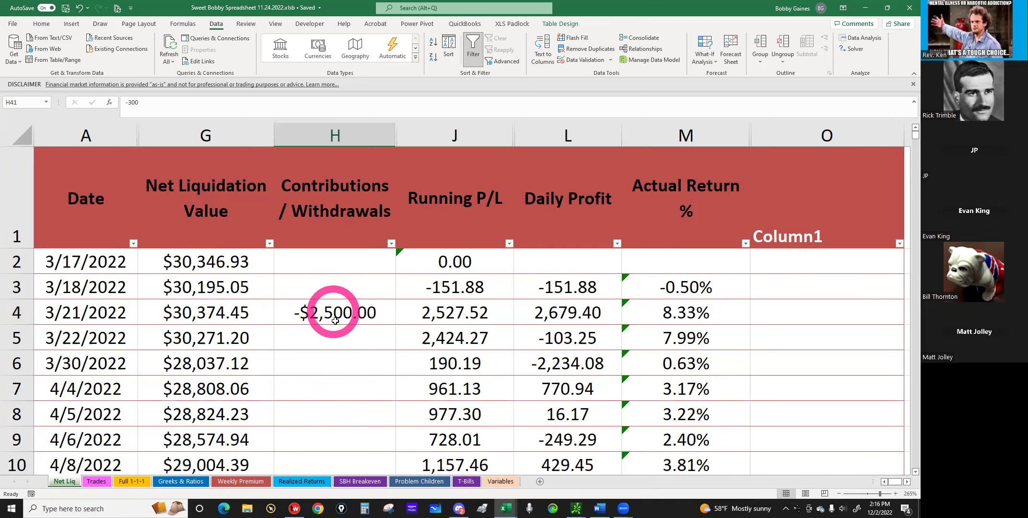
pyautogui.scroll(-3, 335, 320)
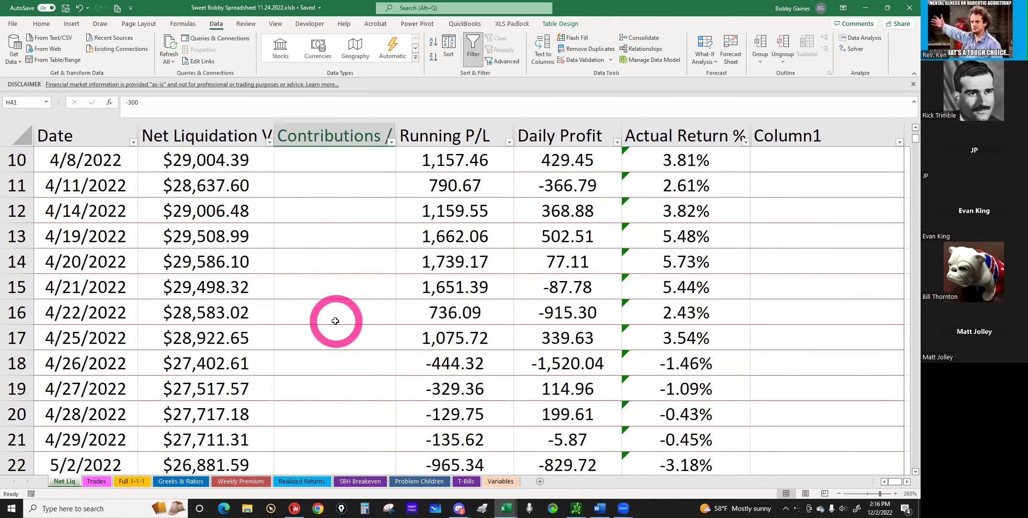
pyautogui.scroll(-4, 335, 321)
pyautogui.scroll(-10, 335, 321)
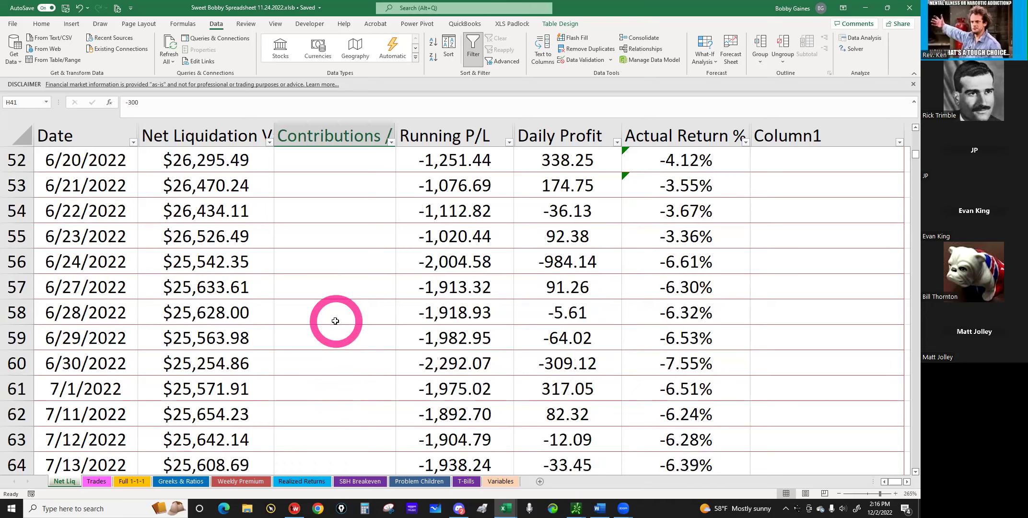
pyautogui.scroll(-9, 338, 288)
pyautogui.scroll(-5, 288, 453)
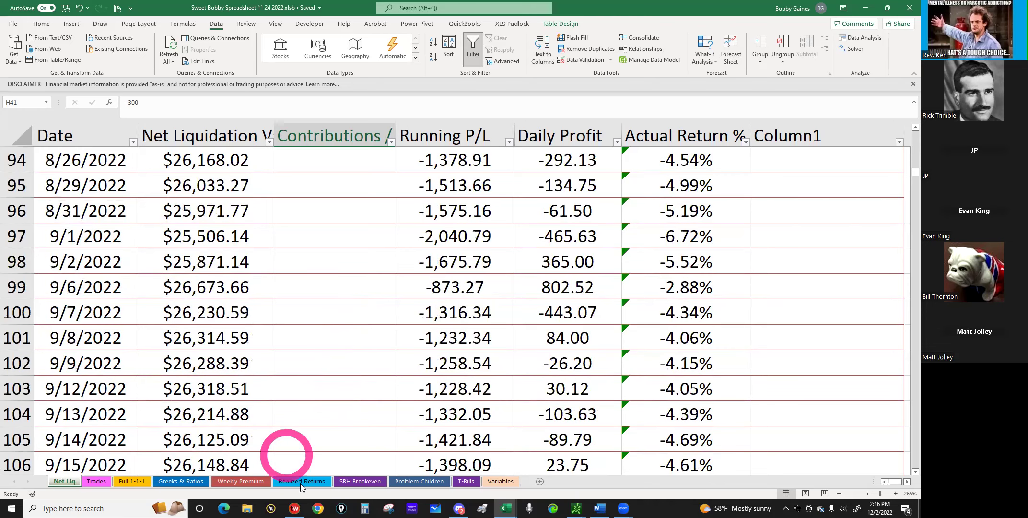
# Open the Realized Returns sheet, select the TOTALS amount, and refresh all data to update the SPY price.
pyautogui.click(299, 486)
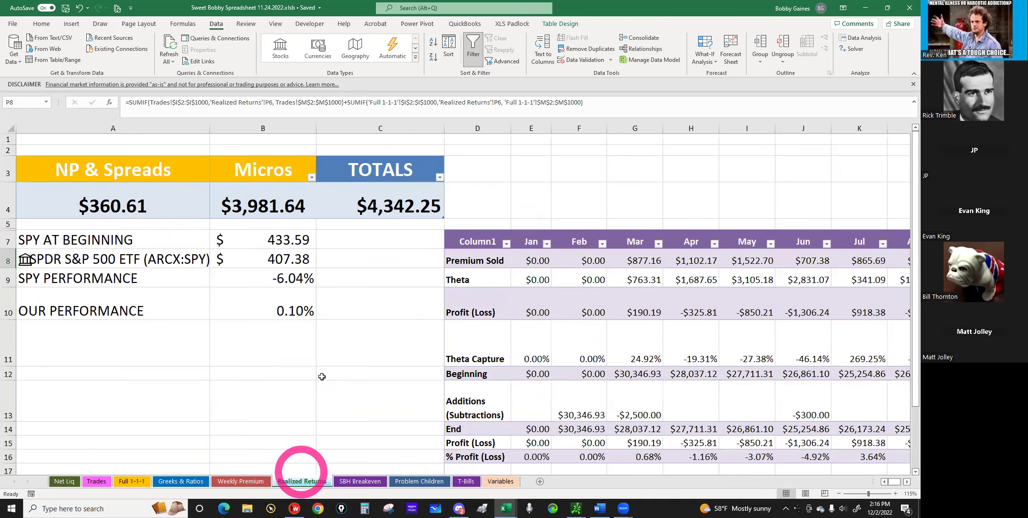
pyautogui.click(378, 202)
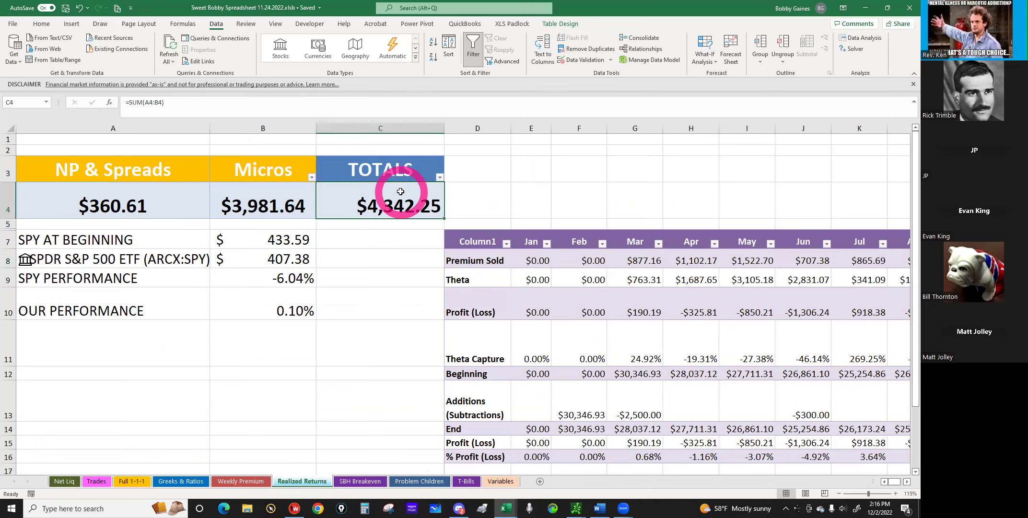
pyautogui.click(172, 44)
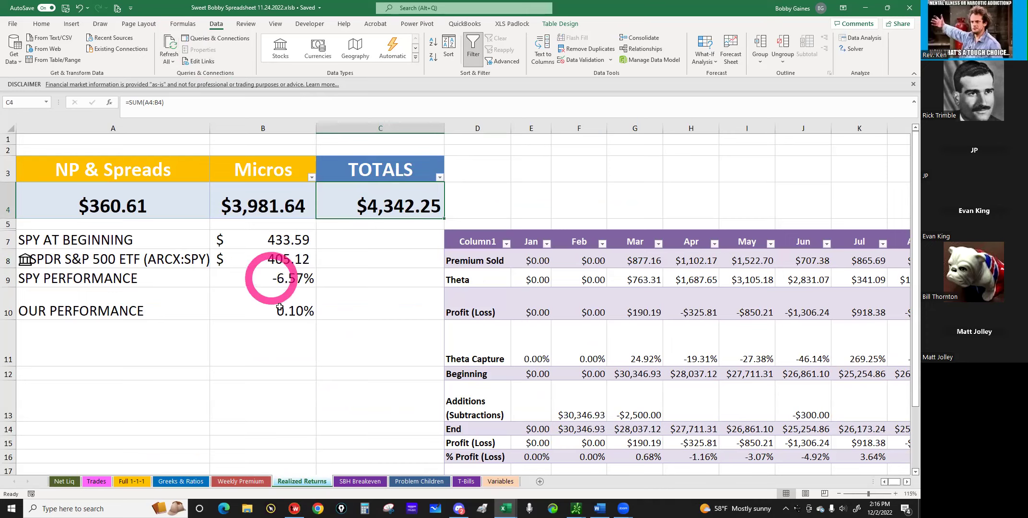
# Compare SPY performance with our performance and the realized total on the Realized Returns sheet.
pyautogui.click(278, 281)
pyautogui.click(371, 203)
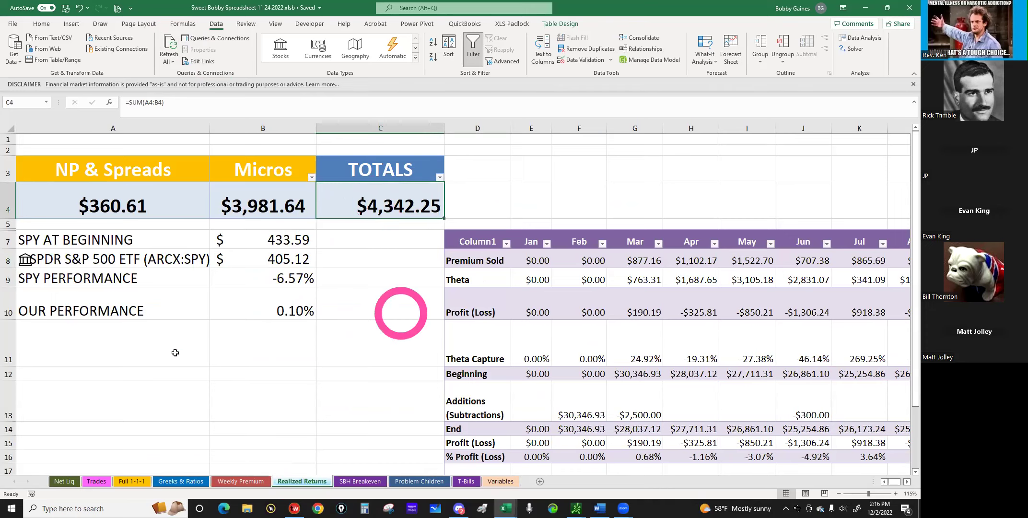
pyautogui.click(277, 311)
pyautogui.click(364, 204)
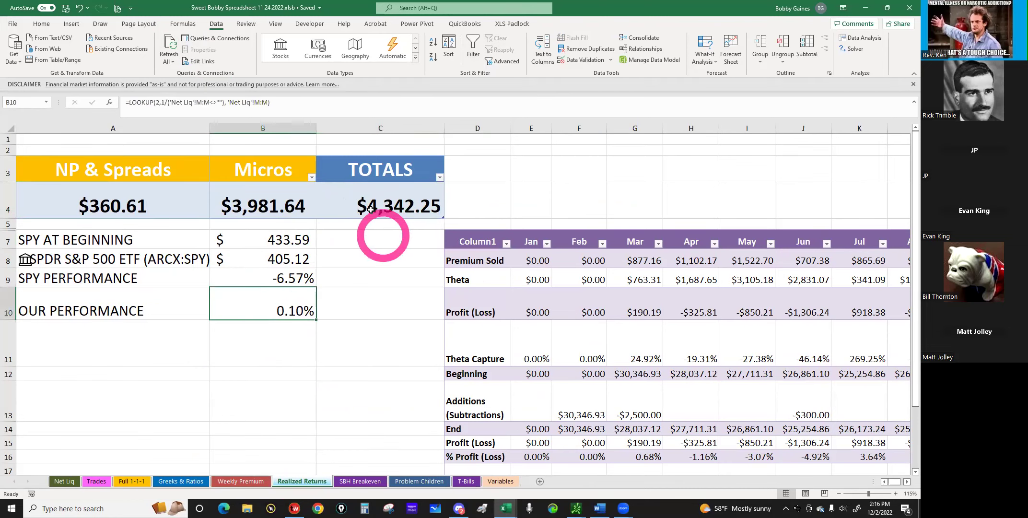
pyautogui.click(278, 303)
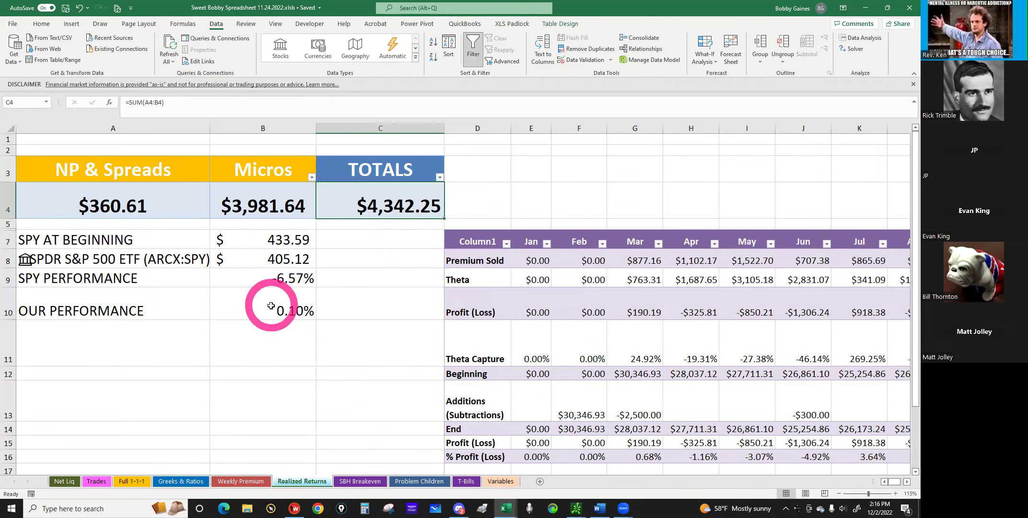
# Check the TOTALS amount on the Realized Returns sheet against the SPY and account performance figures.
pyautogui.click(357, 205)
pyautogui.scroll(-1, 430, 292)
pyautogui.scroll(1, 429, 292)
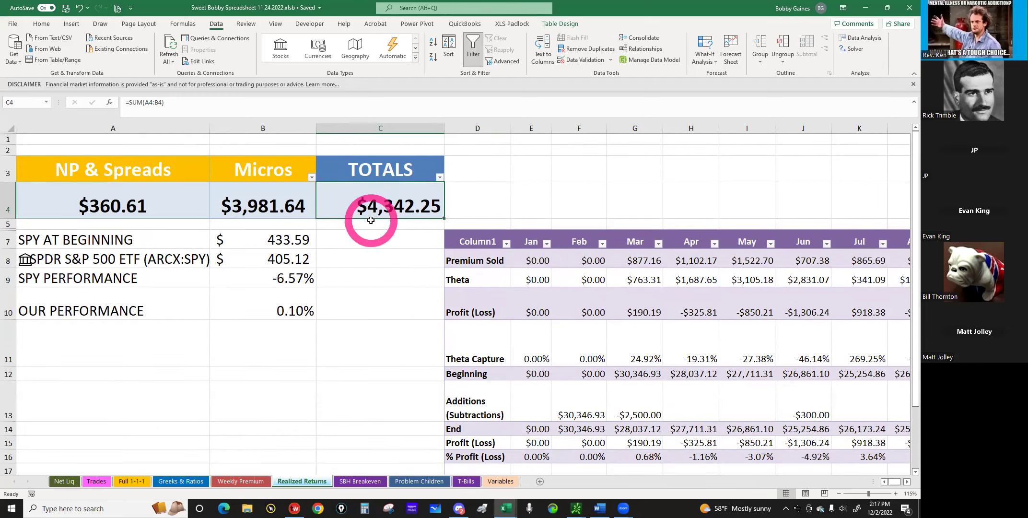
pyautogui.click(355, 229)
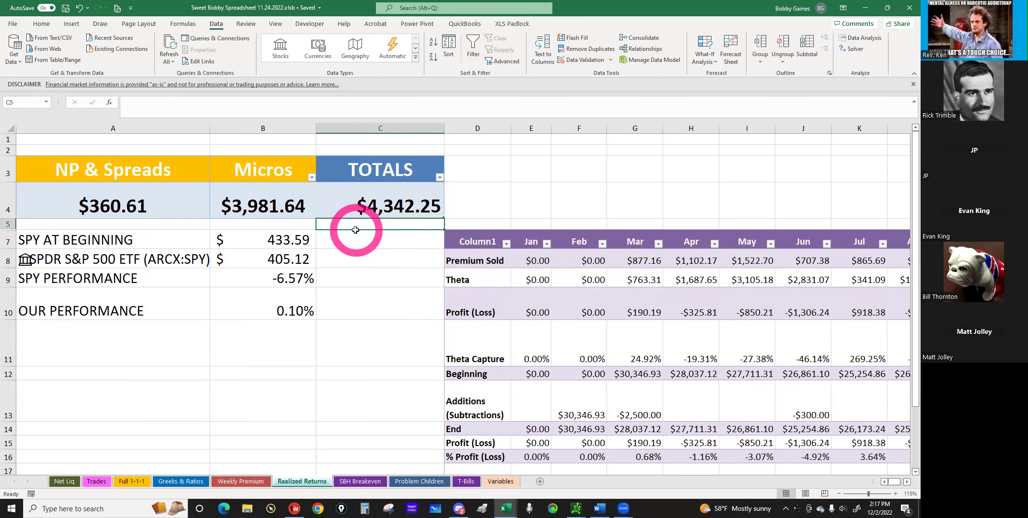
# Examine the monthly returns table across to its TOTAL column, including the SPY % and ALPHA rows.
pyautogui.click(907, 481)
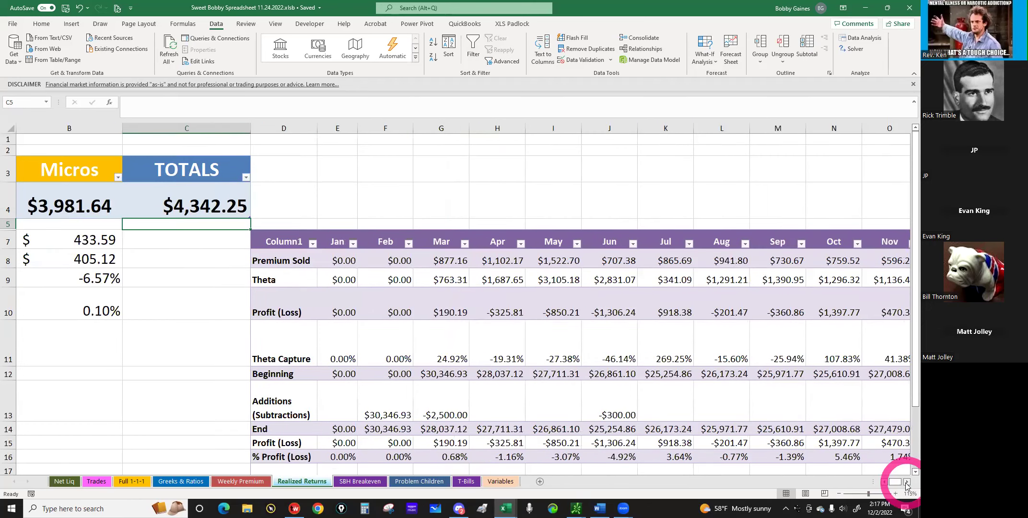
pyautogui.click(906, 482)
pyautogui.click(907, 482)
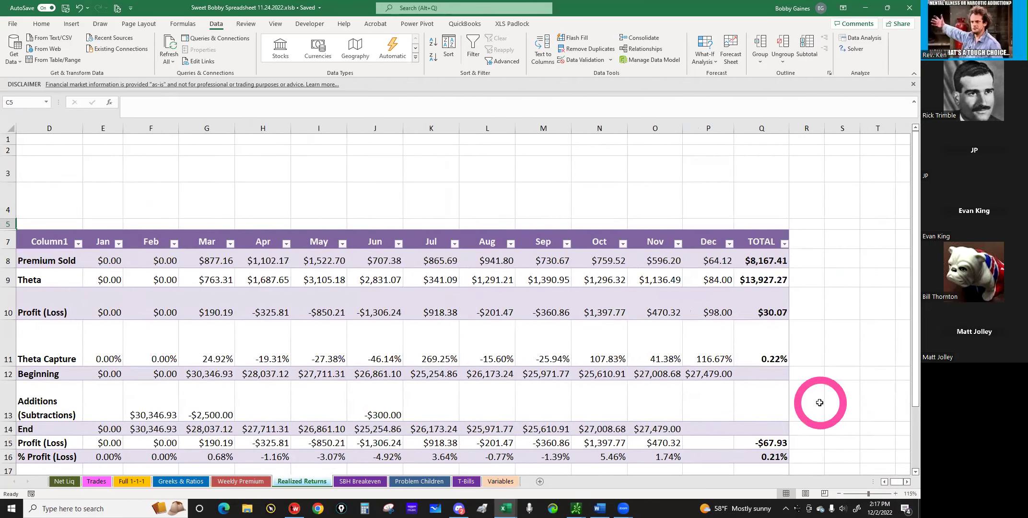
pyautogui.scroll(-2, 814, 408)
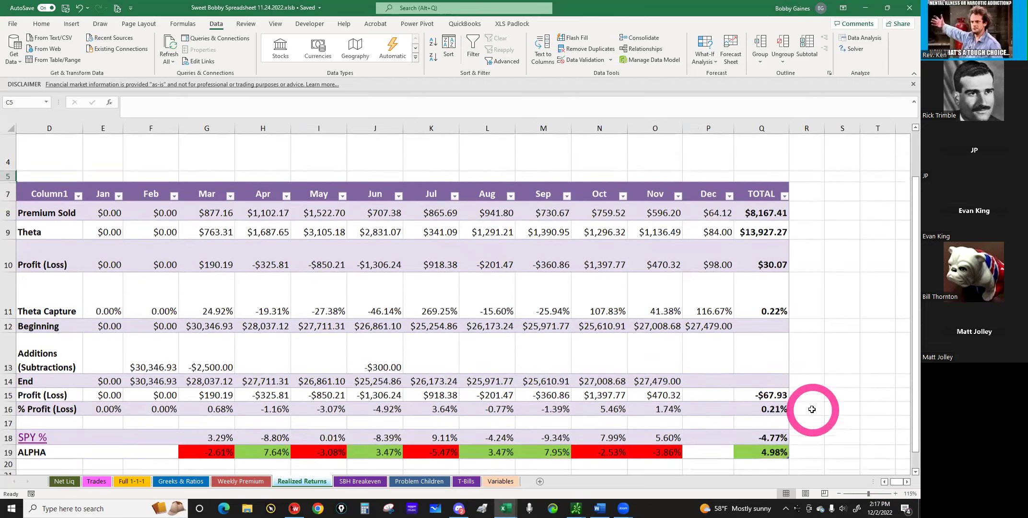
pyautogui.scroll(2, 811, 409)
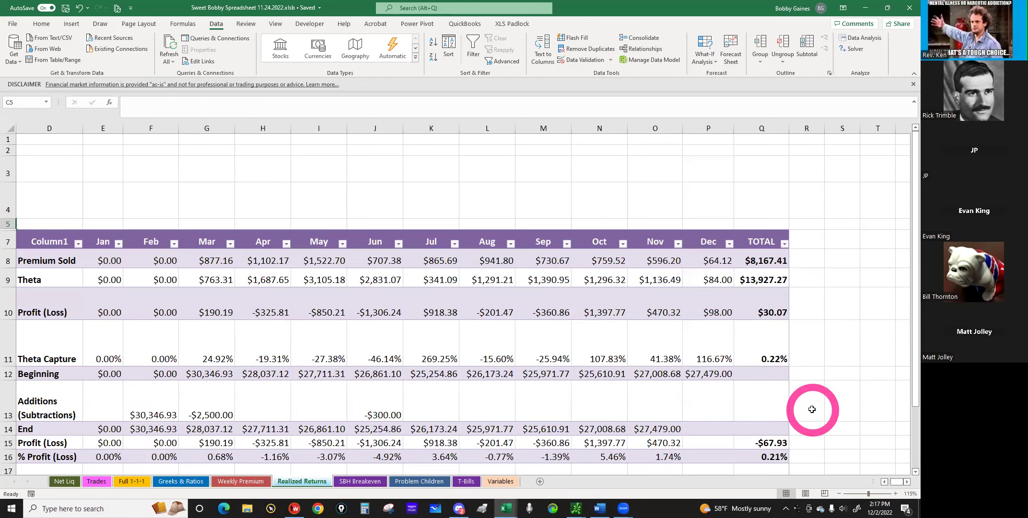
# Review the Premium Sold row month by month through its TOTAL, and check the December Theta amount.
pyautogui.click(62, 259)
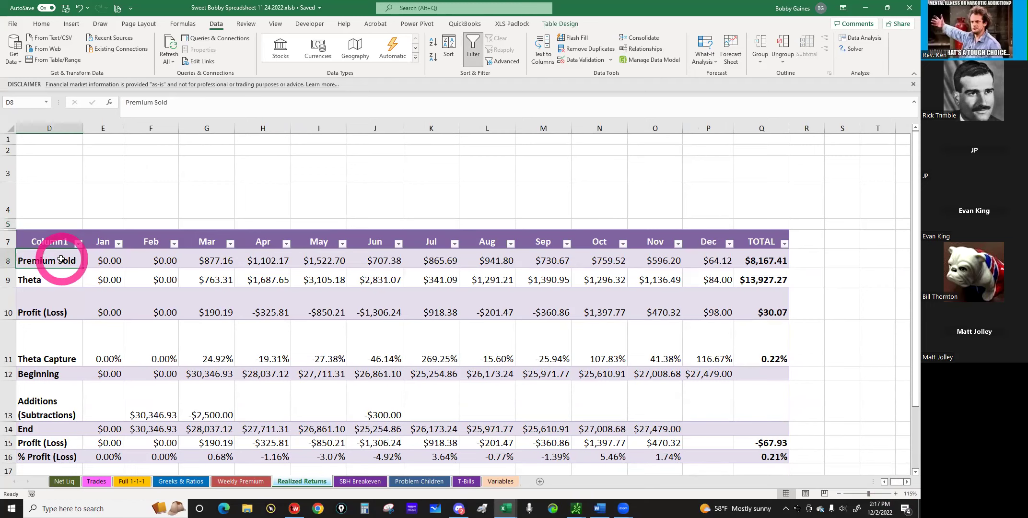
pyautogui.click(101, 260)
pyautogui.click(157, 265)
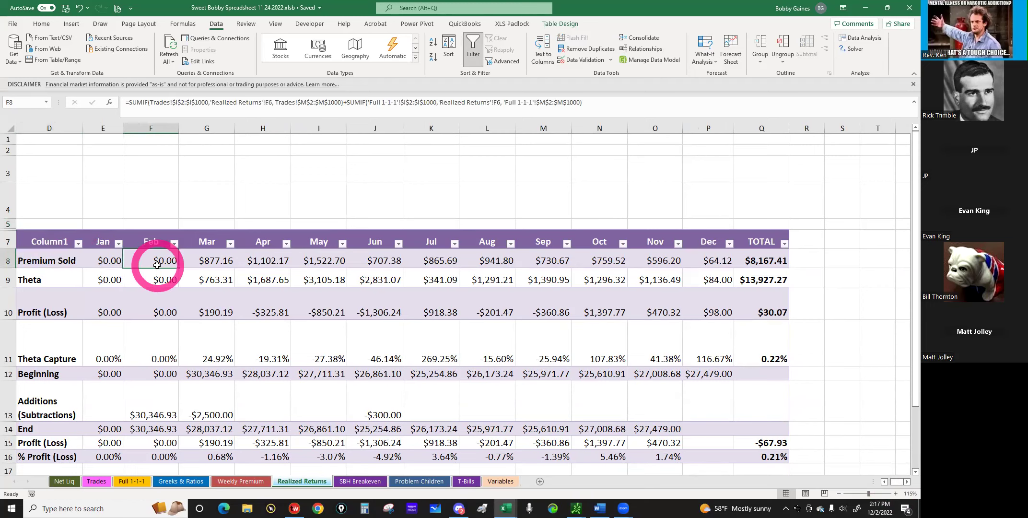
pyautogui.click(202, 260)
pyautogui.click(250, 259)
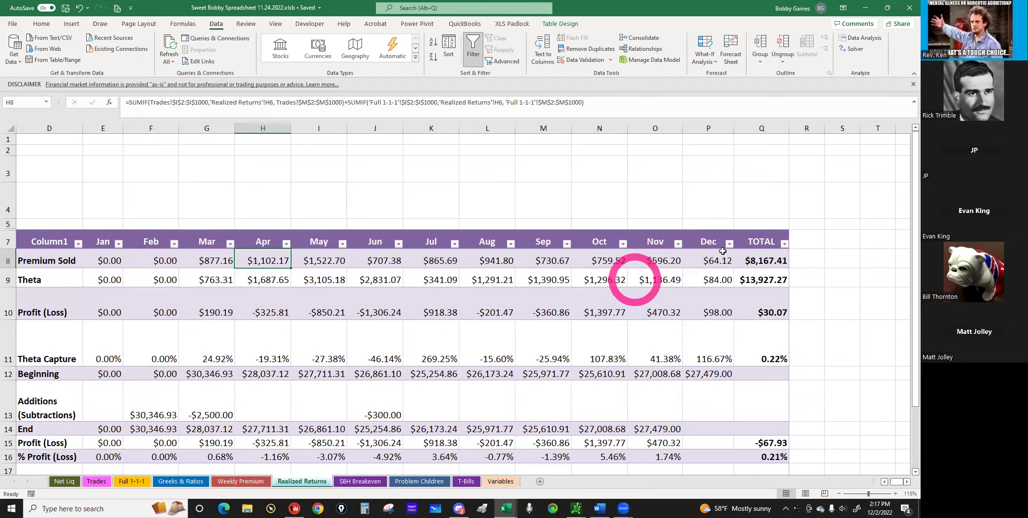
pyautogui.click(713, 278)
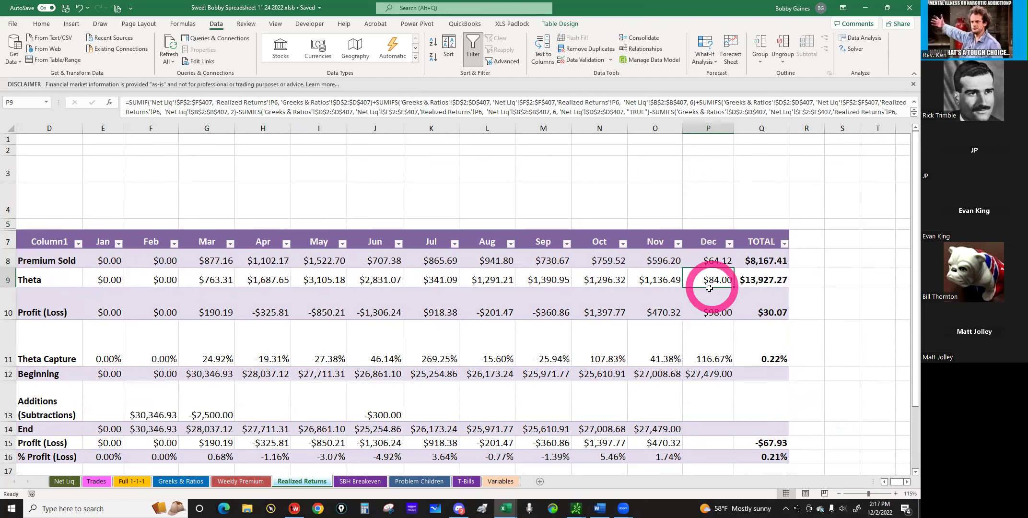
pyautogui.click(709, 260)
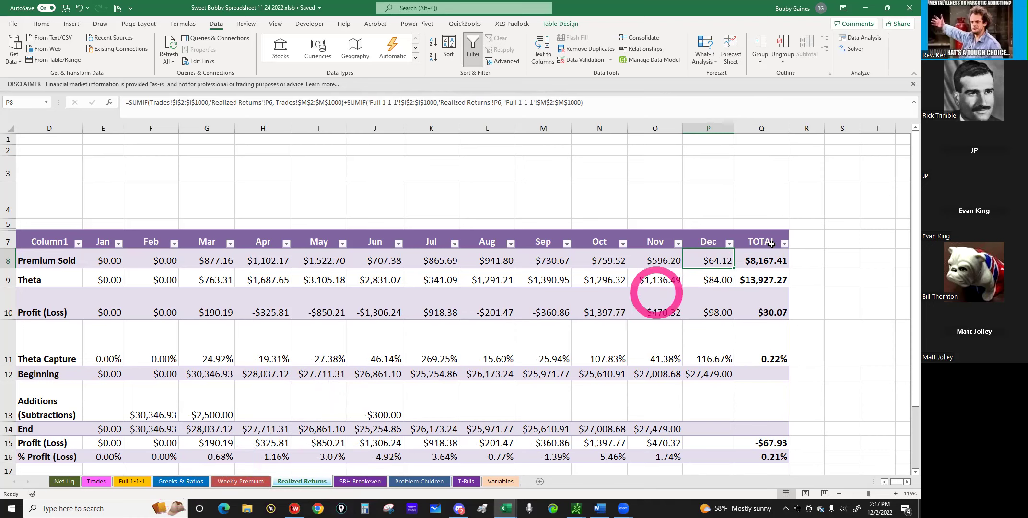
pyautogui.click(765, 262)
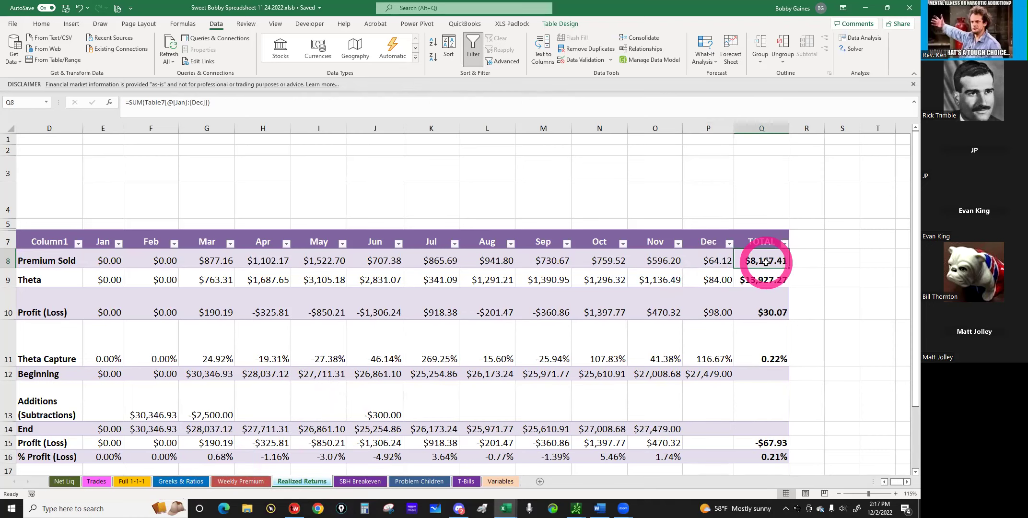
# Open the Weekly Premium sheet and check the Total Premium Sold This Year amount.
pyautogui.click(242, 482)
pyautogui.scroll(7, 685, 336)
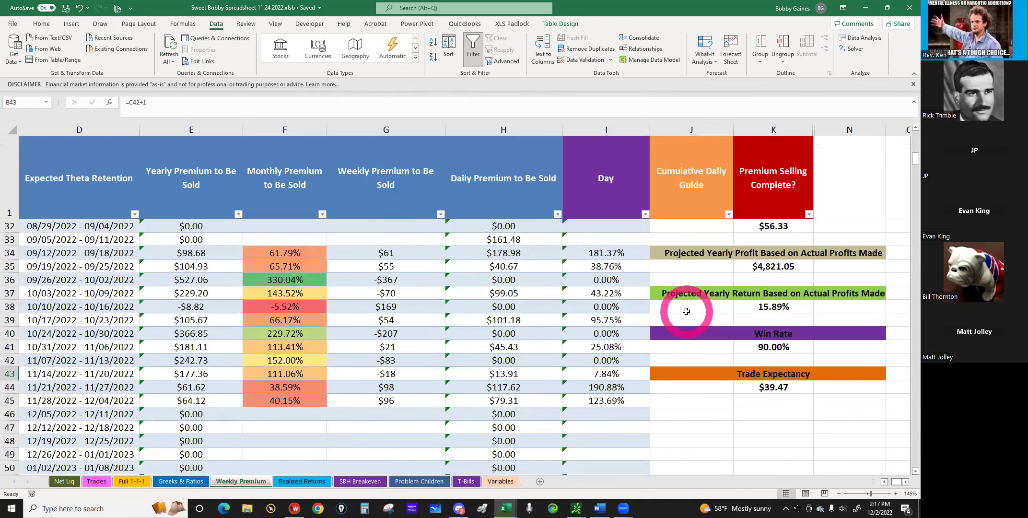
pyautogui.scroll(2, 686, 312)
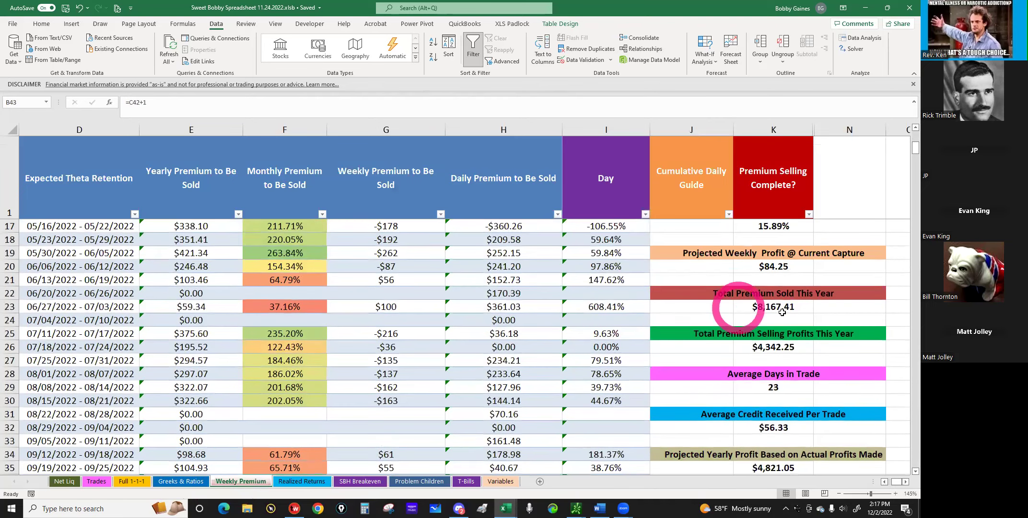
pyautogui.click(774, 306)
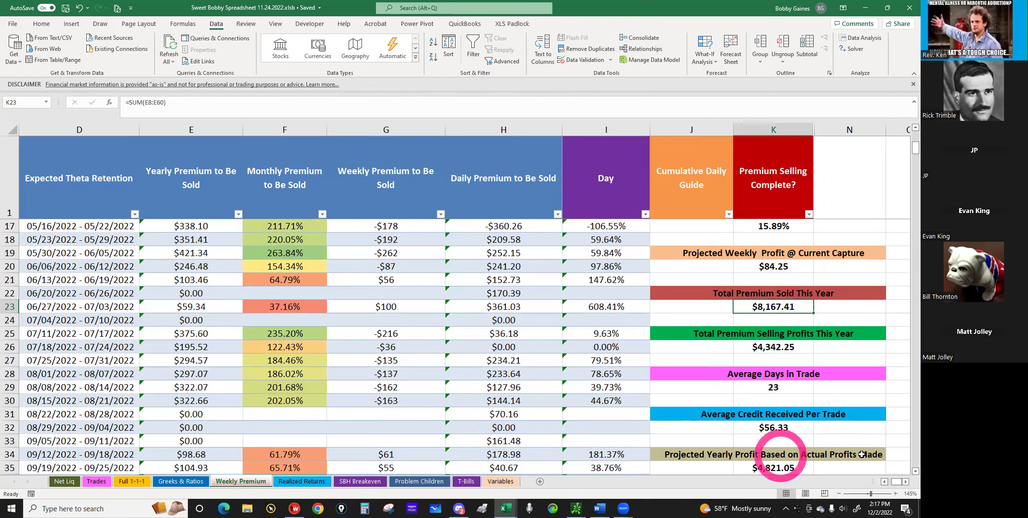
# Review the weekly date ranges and premium figures down to the December weeks on the Weekly Premium sheet.
pyautogui.click(884, 483)
pyautogui.click(885, 482)
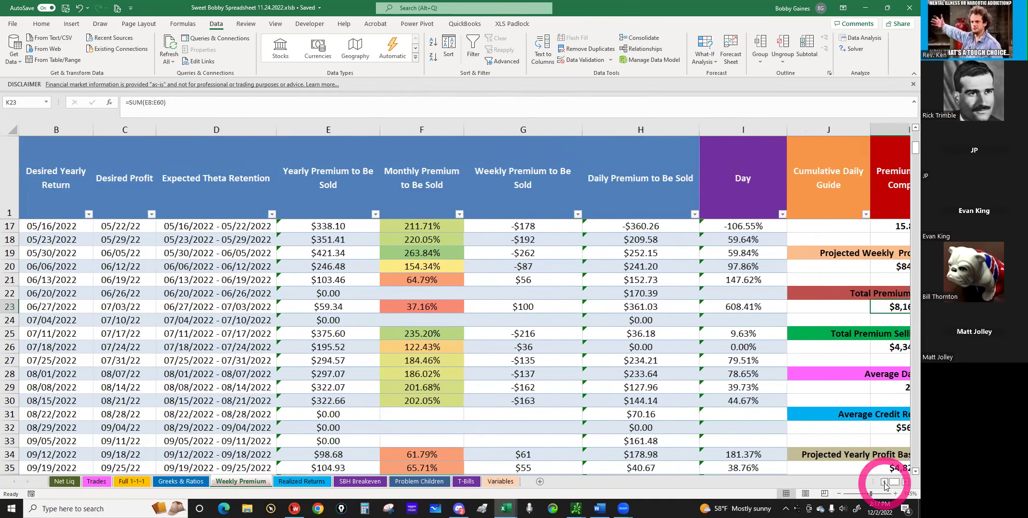
pyautogui.click(884, 482)
pyautogui.scroll(1, 664, 426)
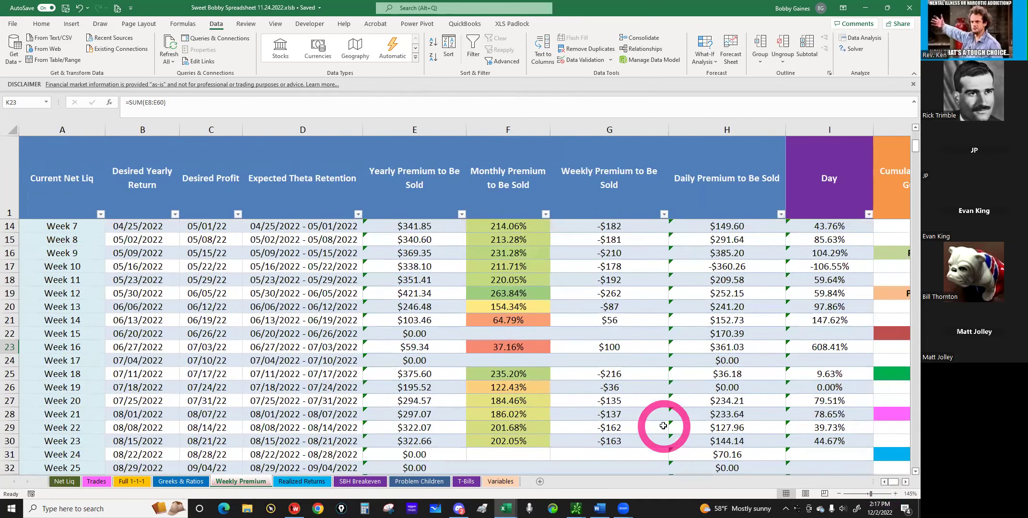
pyautogui.scroll(1, 666, 431)
pyautogui.scroll(-7, 417, 245)
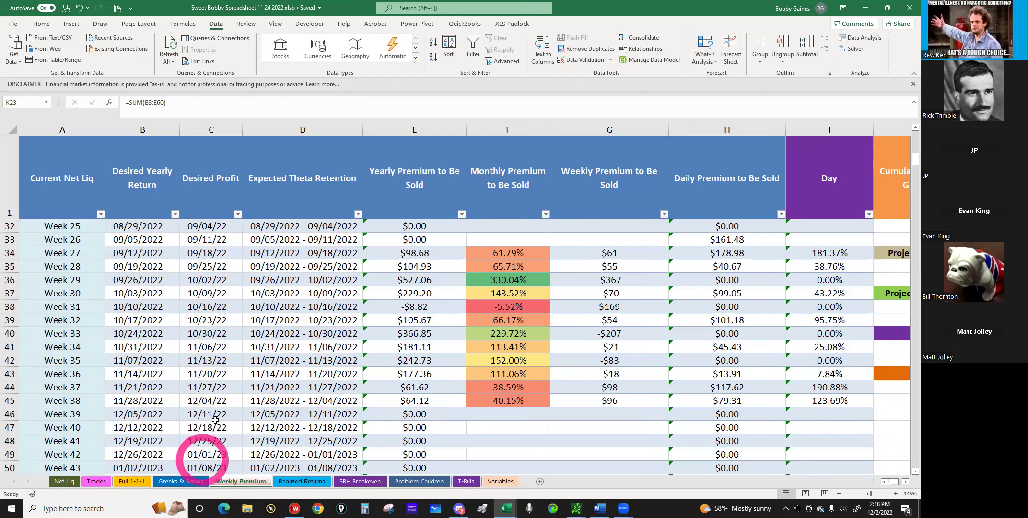
# Fill the start-date formula from Week 36 (11/14/2022) down through Week 53.
pyautogui.click(137, 388)
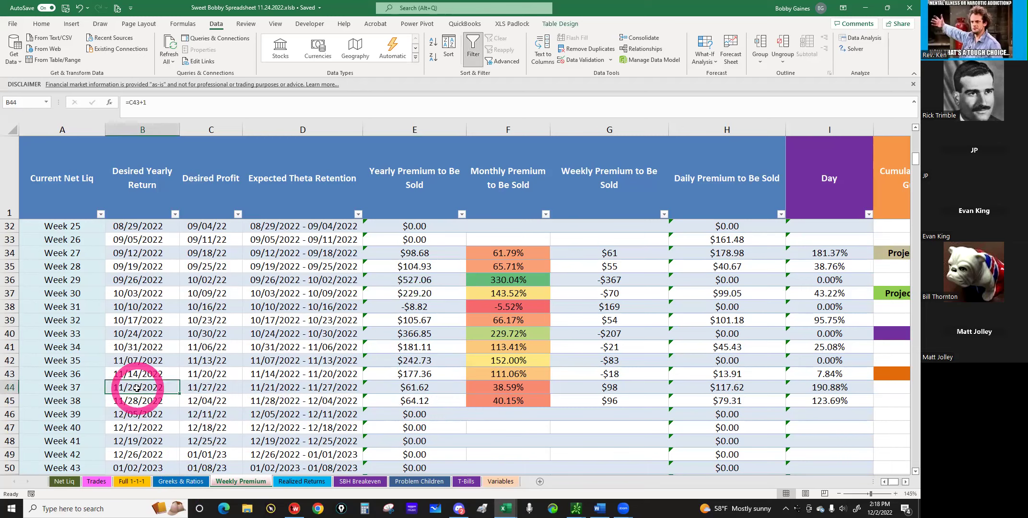
pyautogui.click(144, 375)
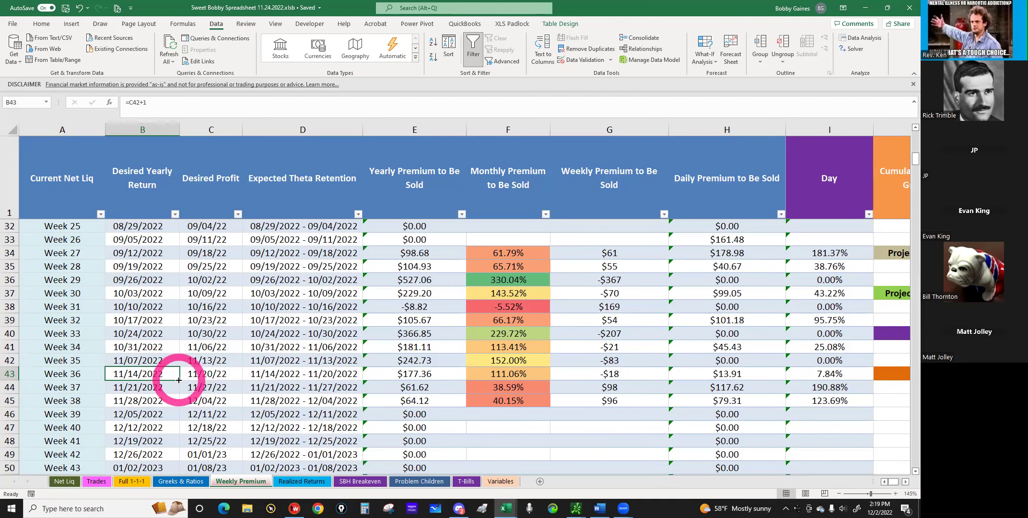
pyautogui.doubleClick(178, 380)
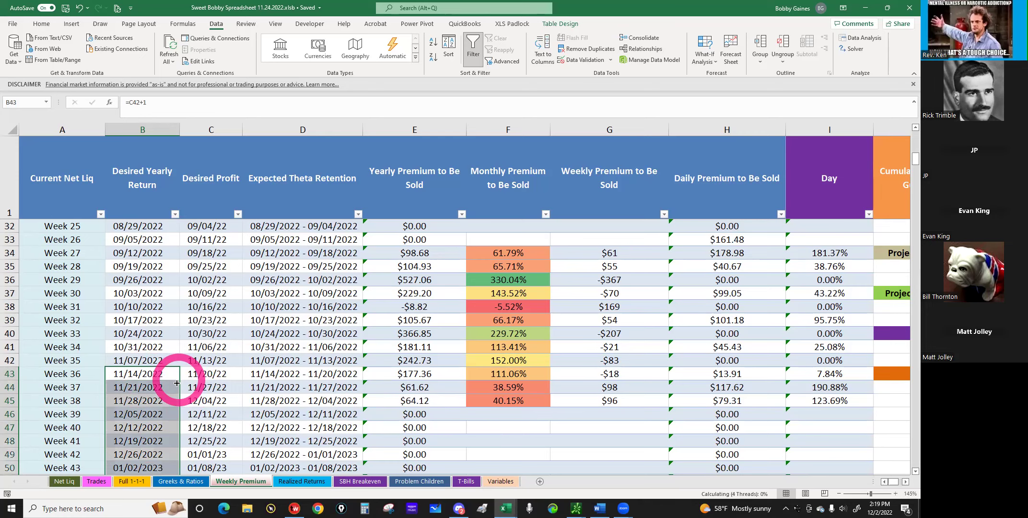
pyautogui.scroll(-5, 165, 384)
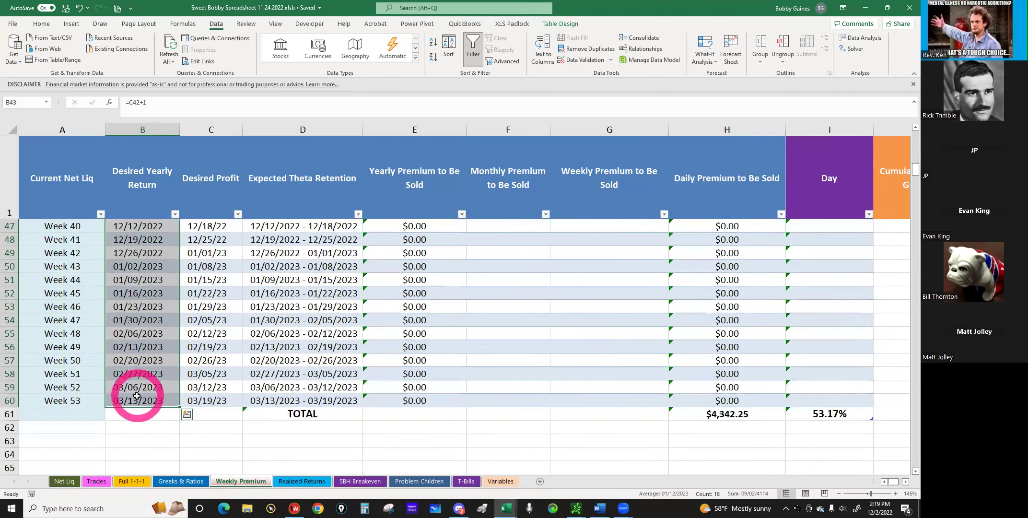
pyautogui.click(139, 414)
# Examine the premium targets, daily guide and projected profit figures at the start of the Weekly Premium sheet.
pyautogui.scroll(15, 273, 412)
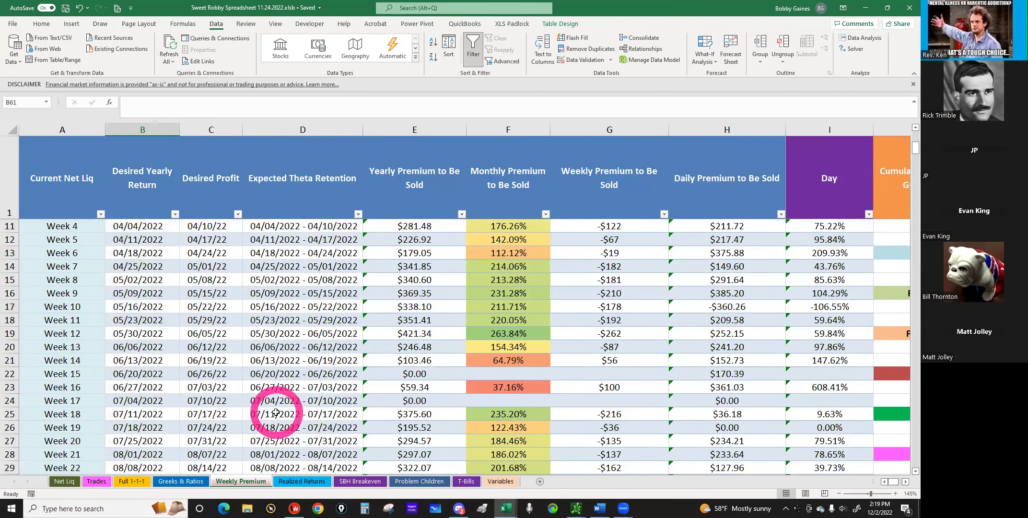
pyautogui.scroll(-2, 276, 412)
pyautogui.scroll(2, 276, 412)
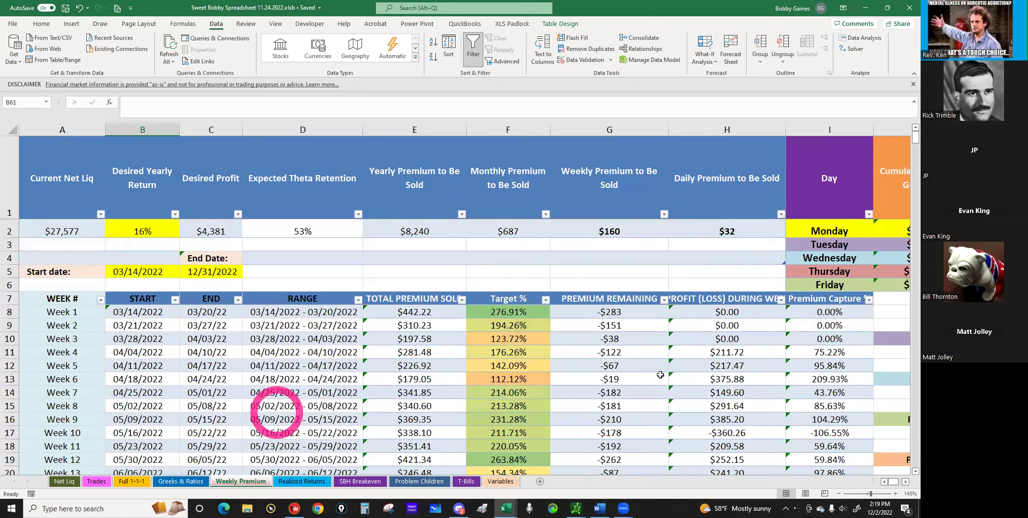
pyautogui.click(905, 483)
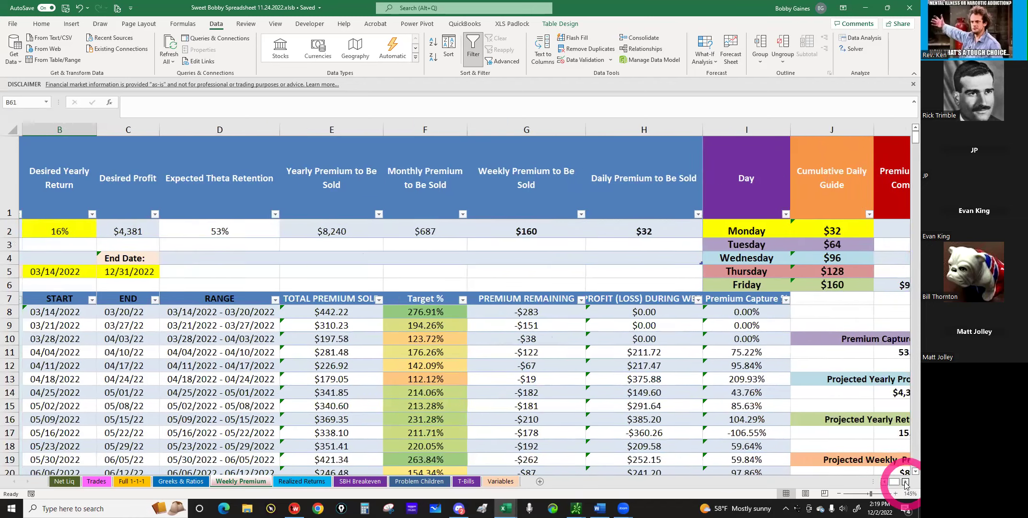
pyautogui.click(905, 483)
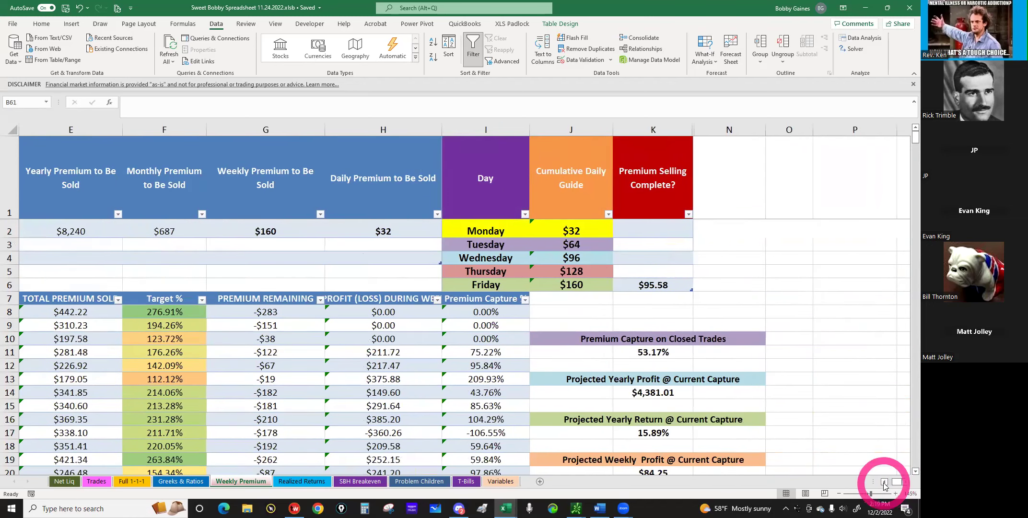
pyautogui.click(885, 482)
pyautogui.click(885, 482)
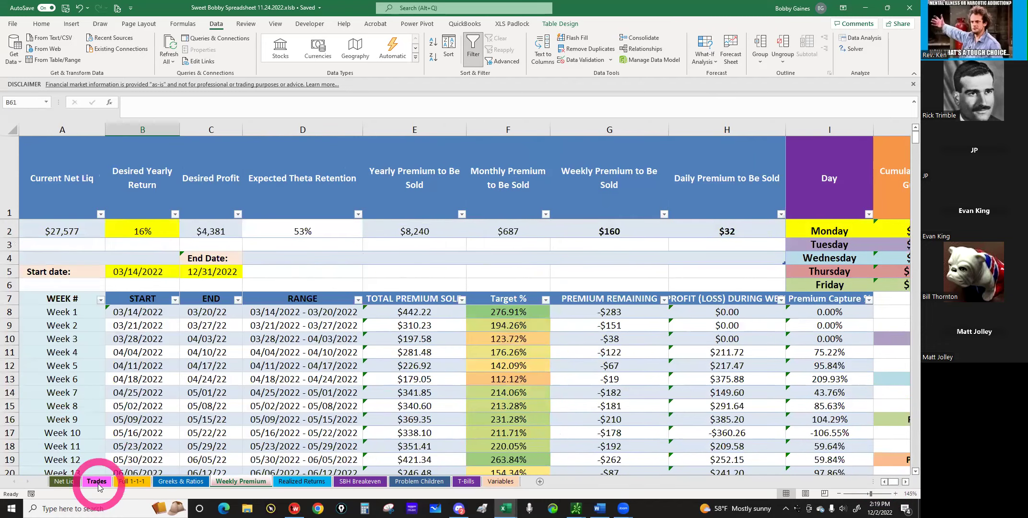
# Open the Greeks & Ratios sheet and check the 12/2/2022 Buying Power Used %, Theta and Theta % values.
pyautogui.click(173, 481)
pyautogui.click(634, 383)
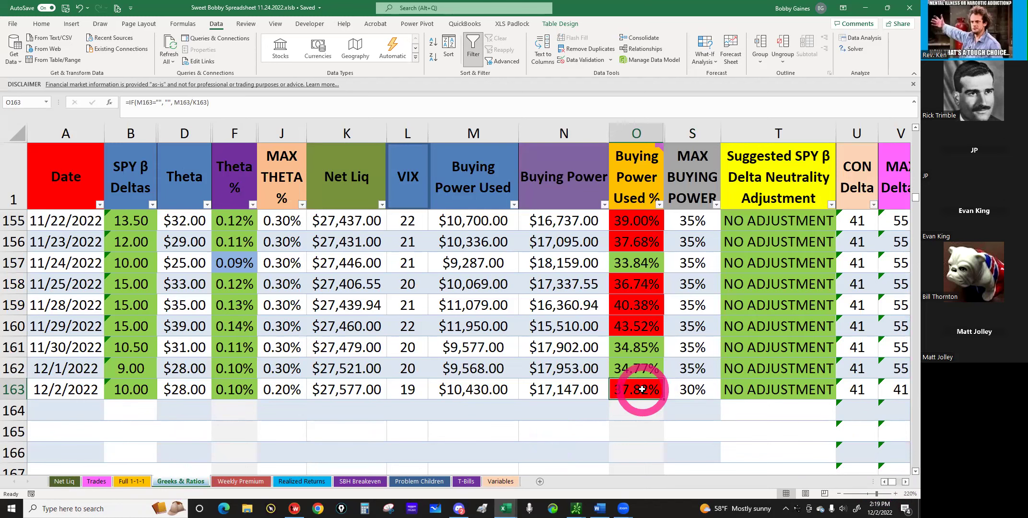
pyautogui.click(231, 390)
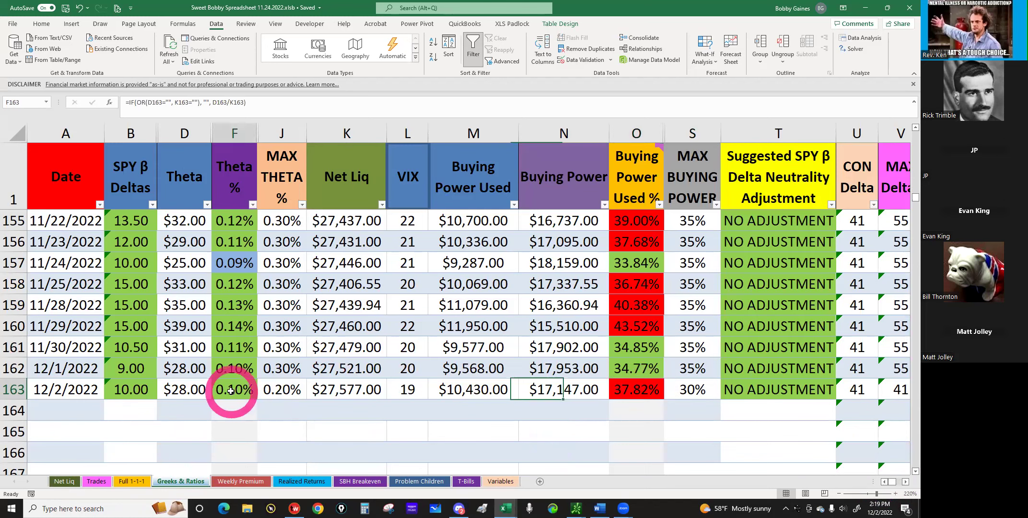
pyautogui.click(192, 391)
pyautogui.click(224, 392)
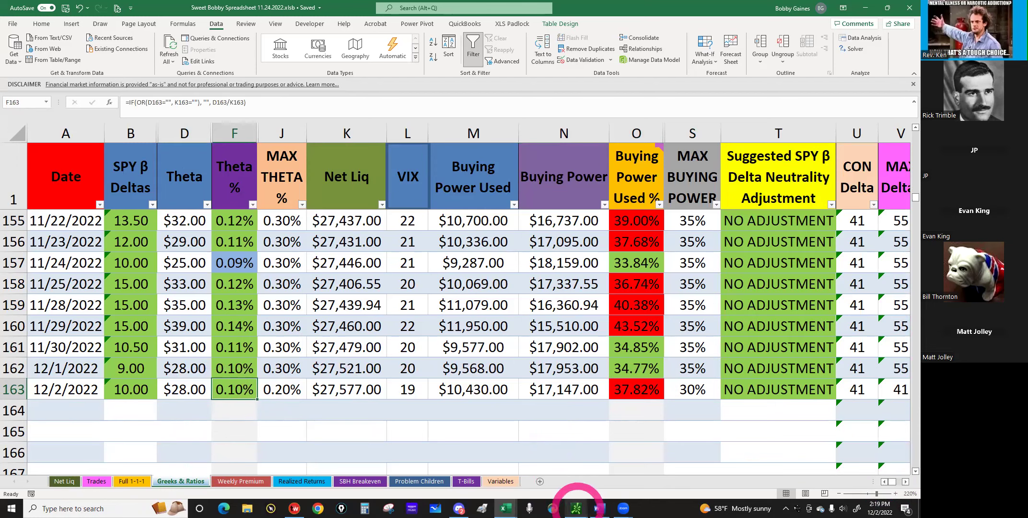
# Switch to thinkorswim and turn on Show groups for the Position Statement.
pyautogui.moveTo(576, 505)
pyautogui.click(531, 485)
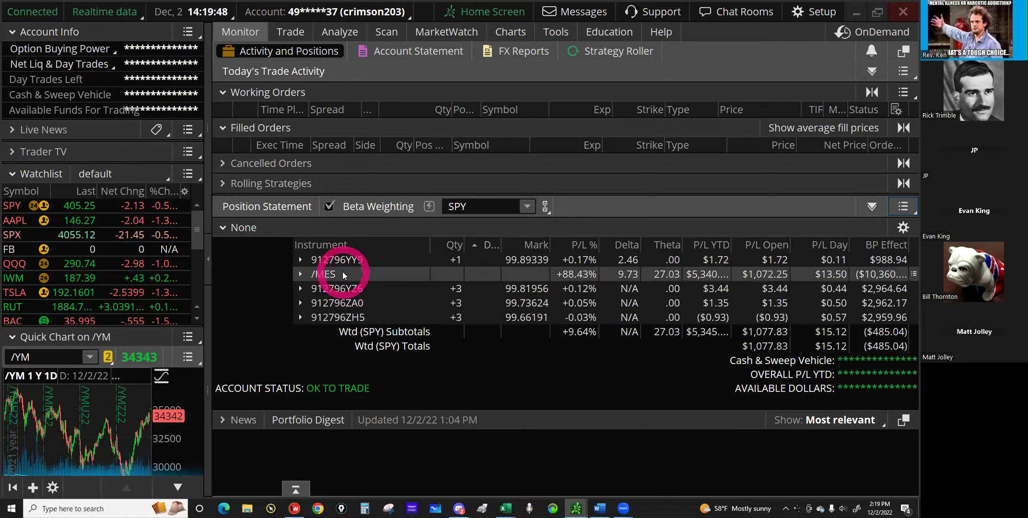
pyautogui.click(903, 207)
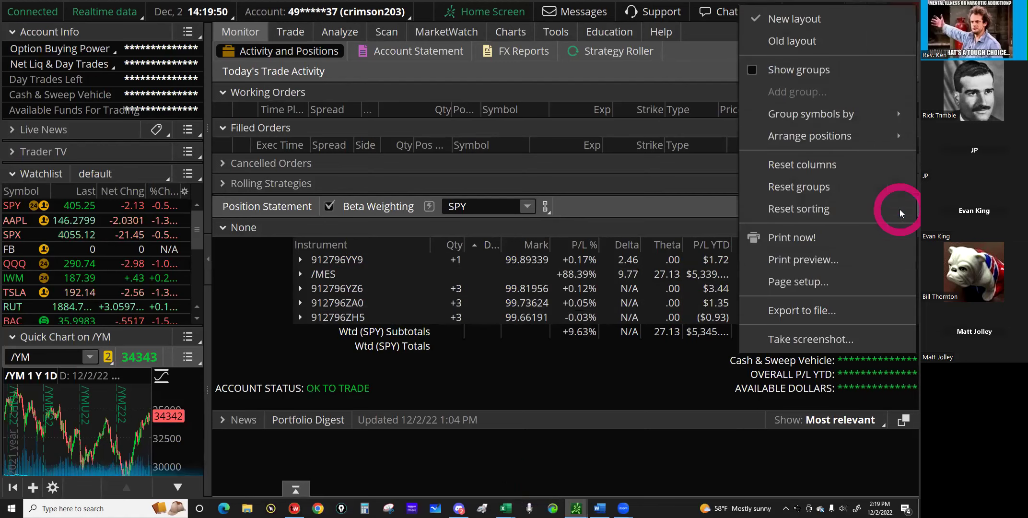
pyautogui.click(753, 71)
# Expand the /MES positions in the NAKED PUTS group to list the individual contracts.
pyautogui.click(262, 264)
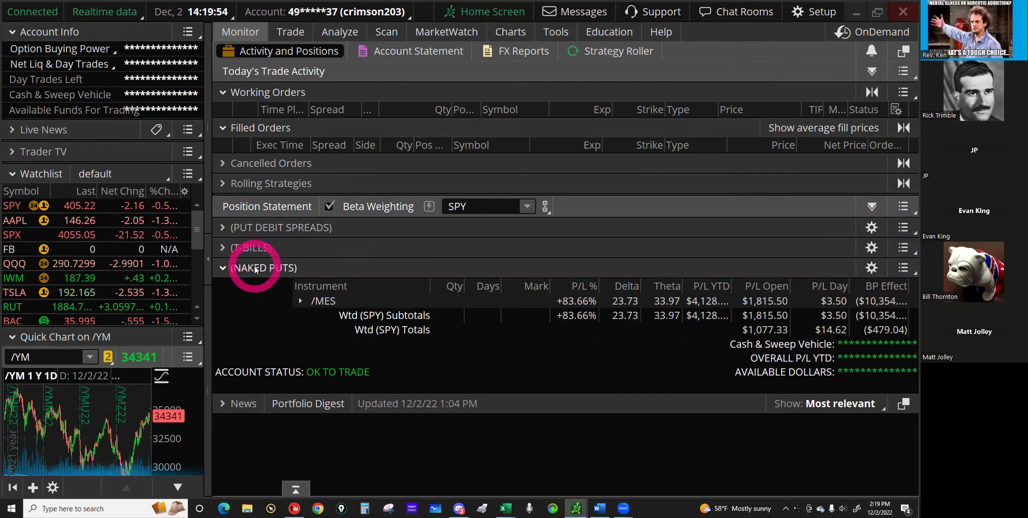
pyautogui.click(296, 300)
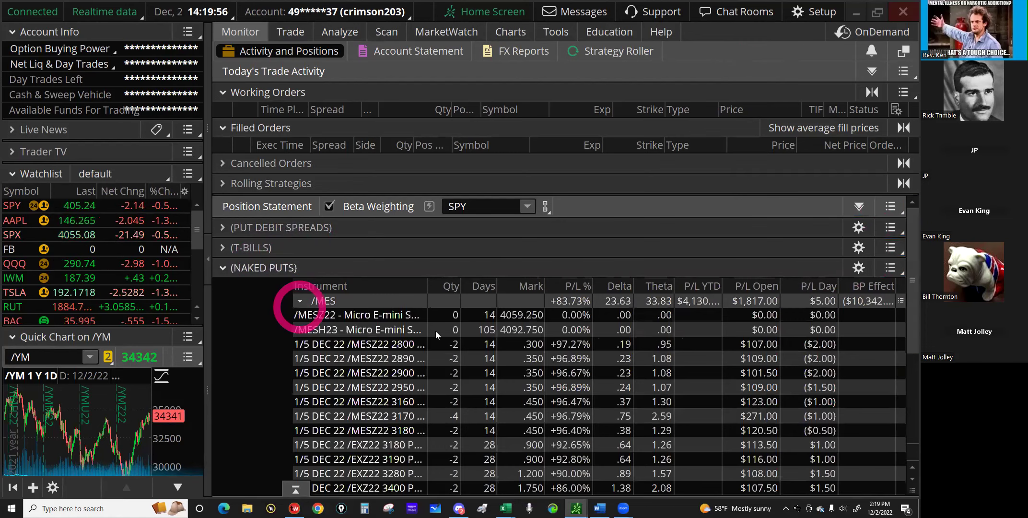
pyautogui.click(527, 286)
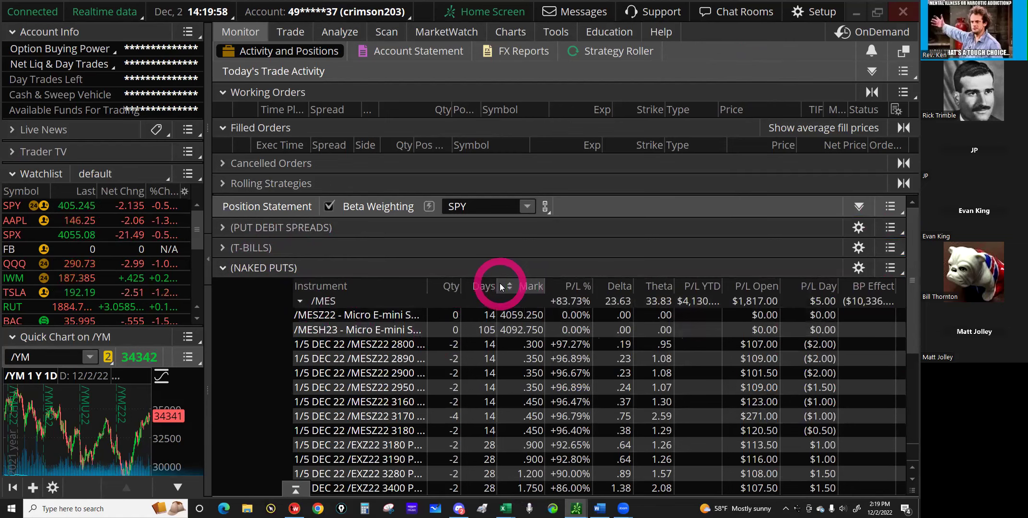
# Examine the quantity, days to expiration and profit figures of the 14-day /MES naked puts, and collapse the /MES list.
pyautogui.click(470, 327)
pyautogui.click(494, 344)
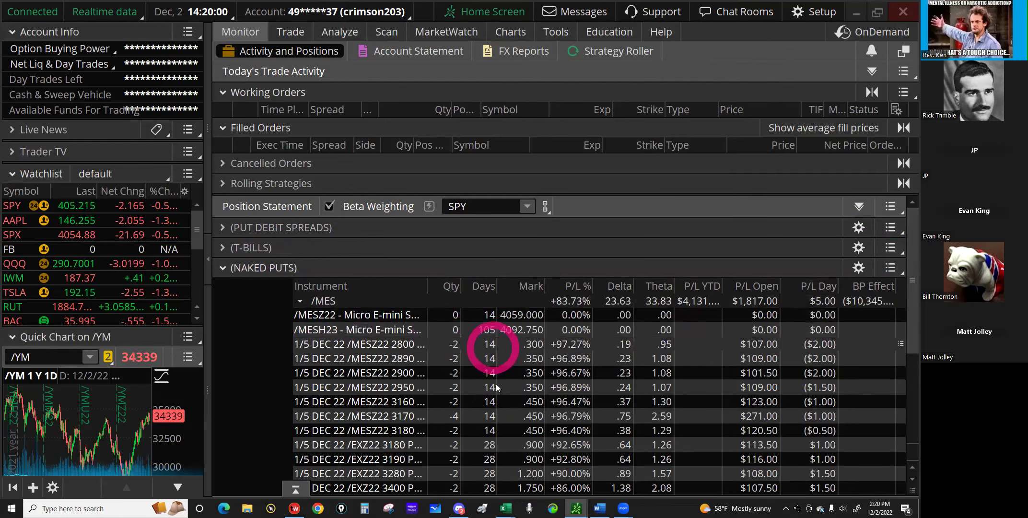
pyautogui.click(452, 343)
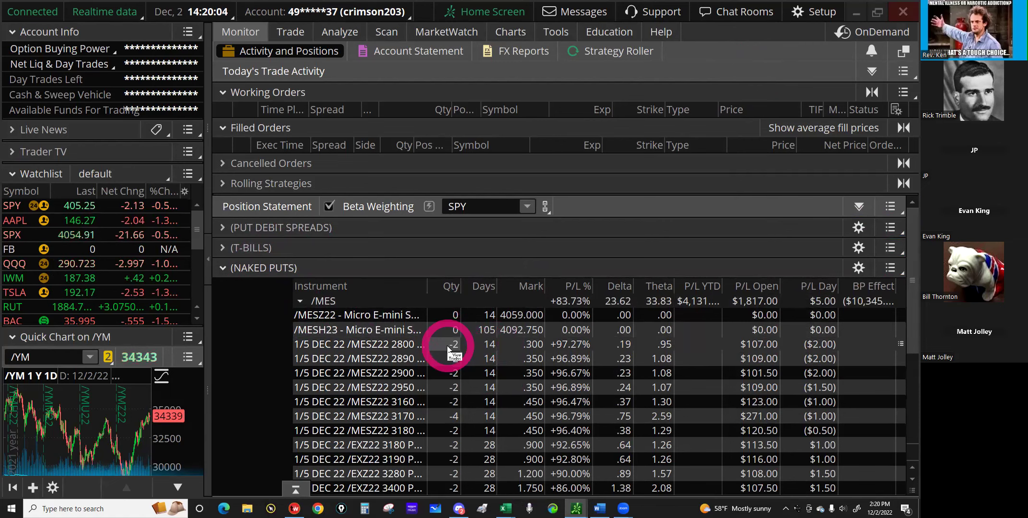
pyautogui.click(482, 353)
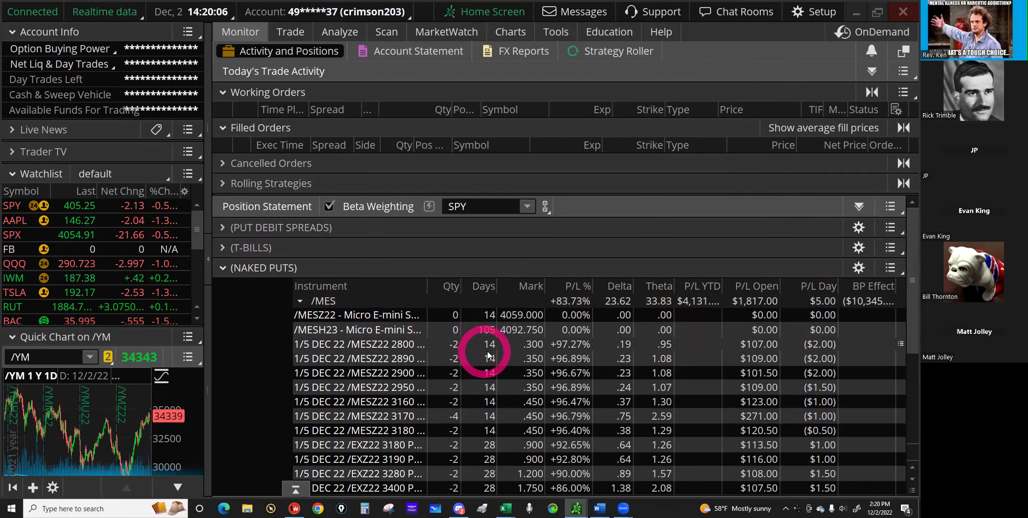
pyautogui.click(560, 345)
pyautogui.click(754, 345)
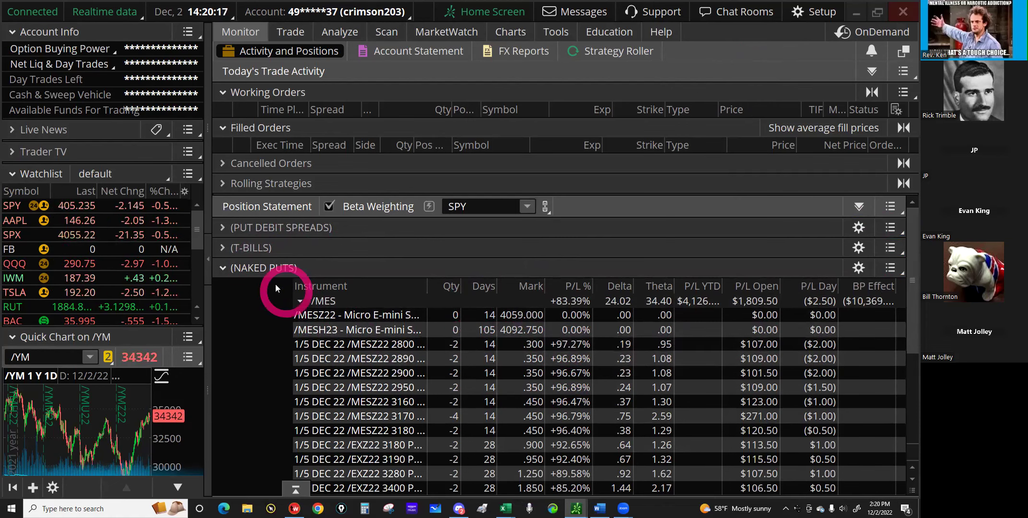
pyautogui.click(299, 302)
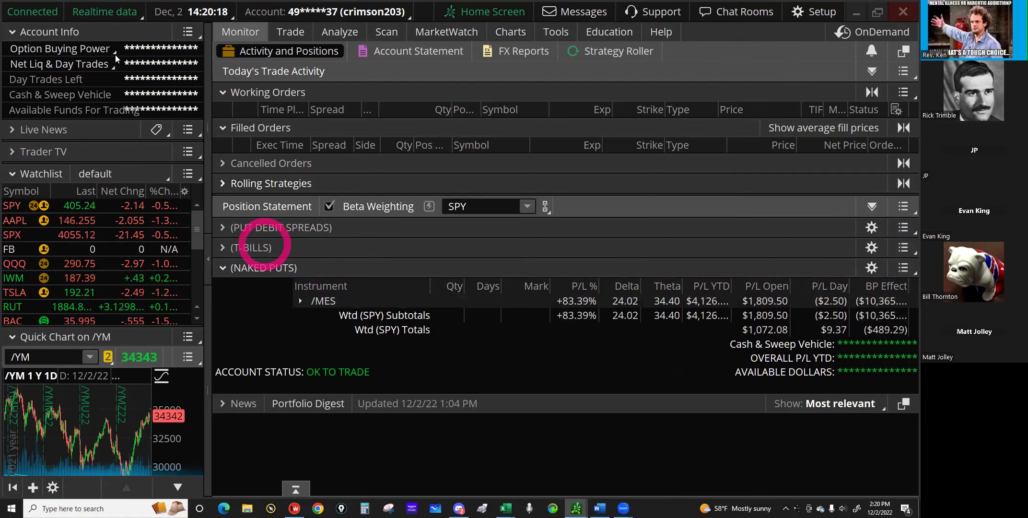
# Switch to the main account that contains the SWEET BOBBY HEDGES group and show its 5 Day Net Liquidating Value.
pyautogui.click(361, 14)
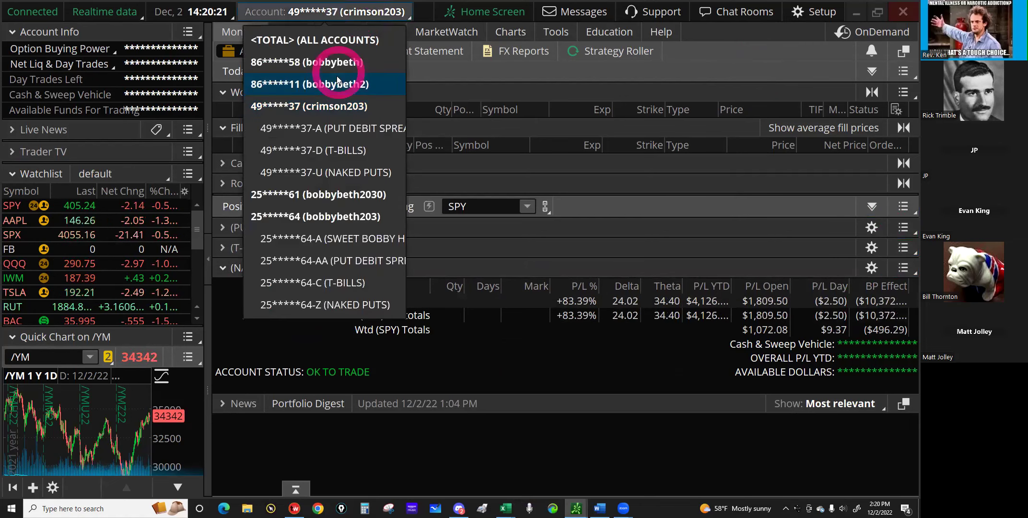
pyautogui.click(340, 217)
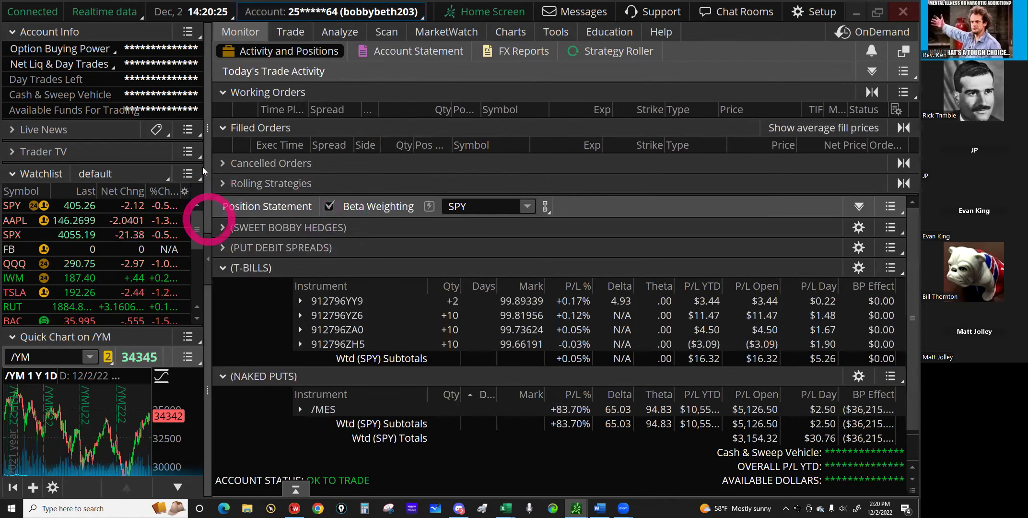
pyautogui.click(112, 64)
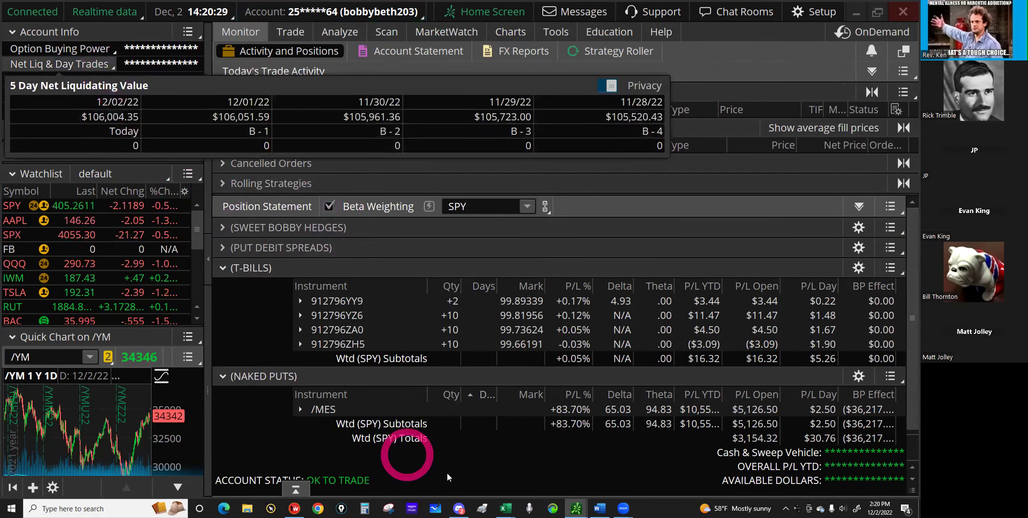
# Switch to the Sweet Bobby IRA Spreadsheet in Excel and record a net liquidation value of 106004 dated 12/2/22 in row 168.
pyautogui.moveTo(508, 506)
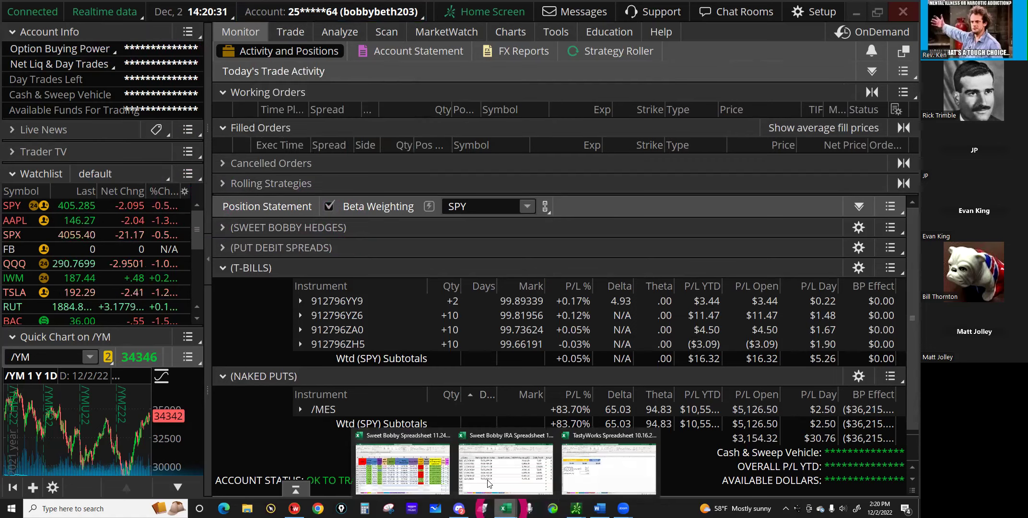
pyautogui.click(480, 476)
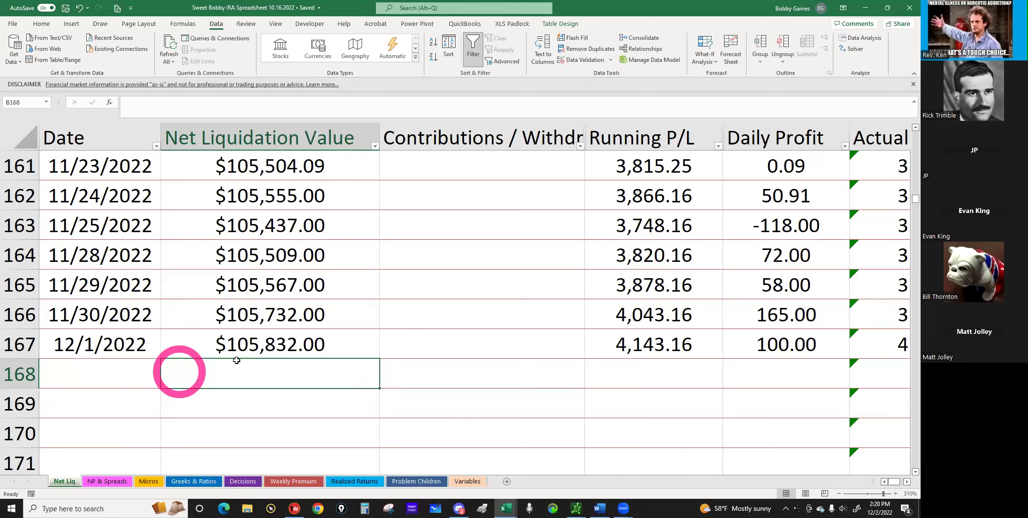
pyautogui.write('10')
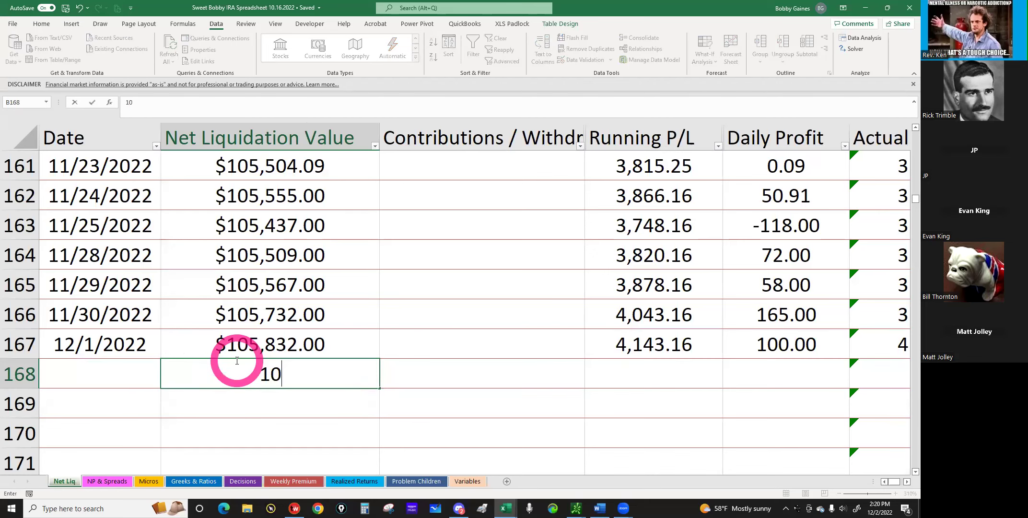
pyautogui.write('6004')
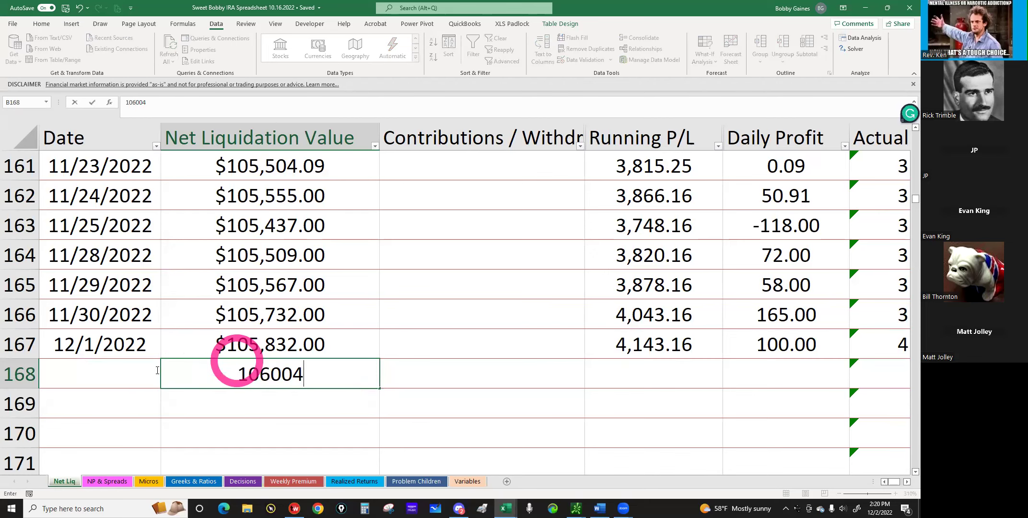
pyautogui.press('Return')
pyautogui.click(96, 376)
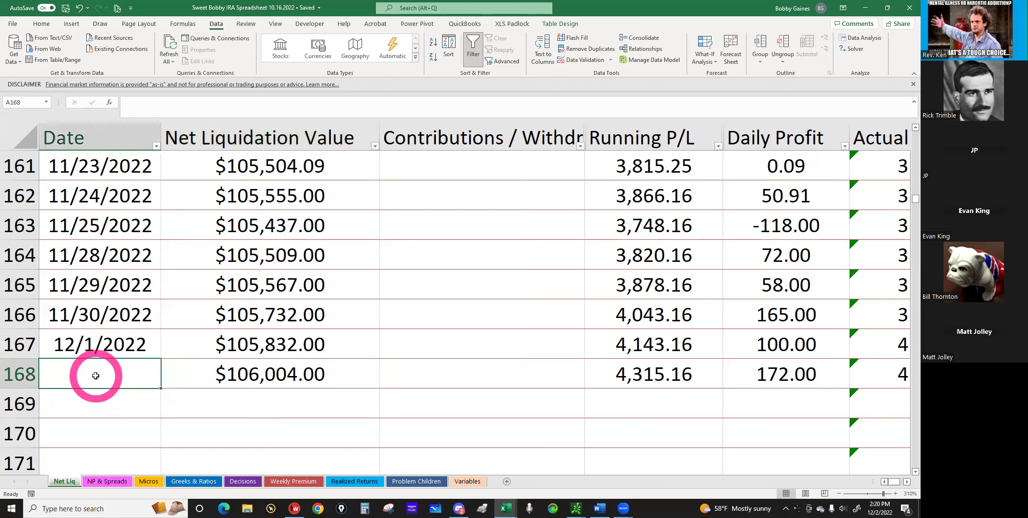
pyautogui.write('12/2/22')
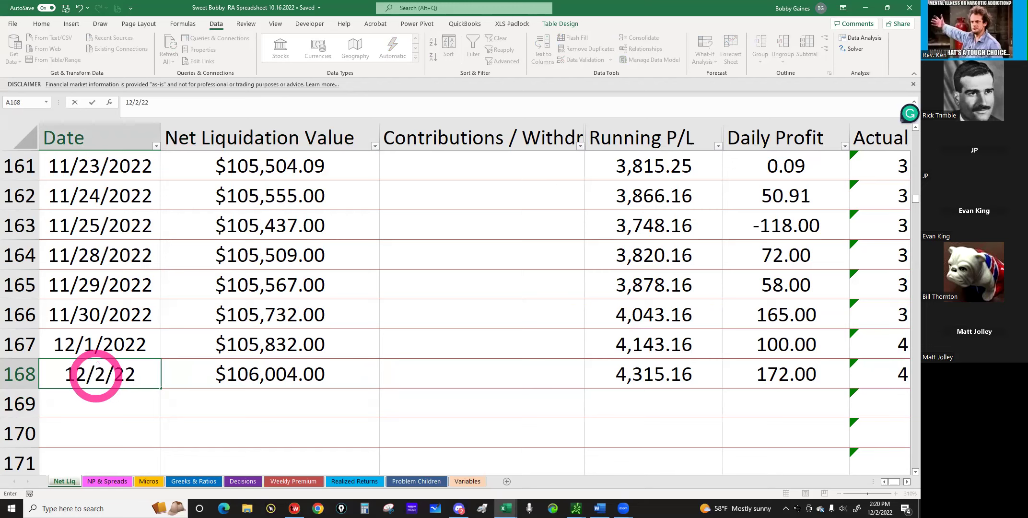
pyautogui.press('Return')
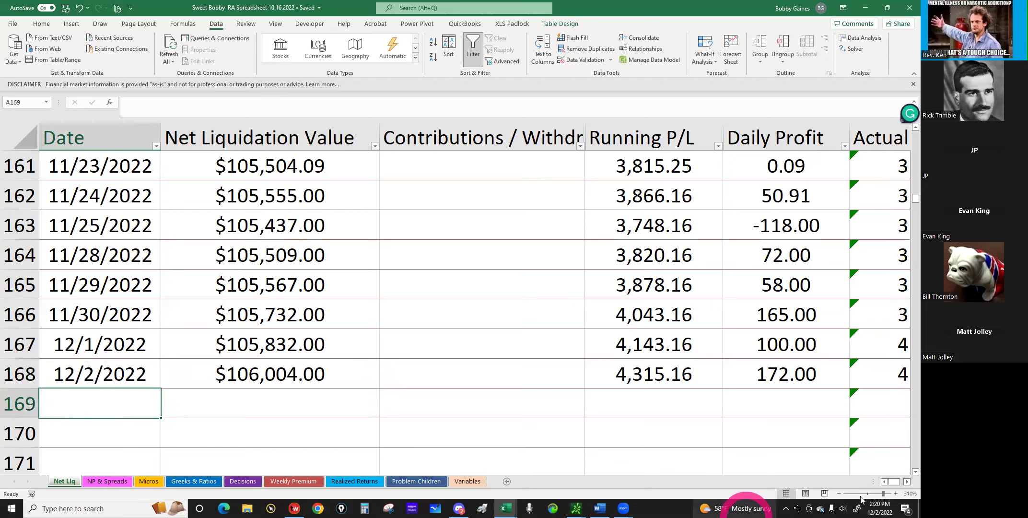
# Check the 12/2/2022 Daily Profit and Running P/L, and the starting Net Liquidation Value of 3/23/2022.
pyautogui.click(772, 376)
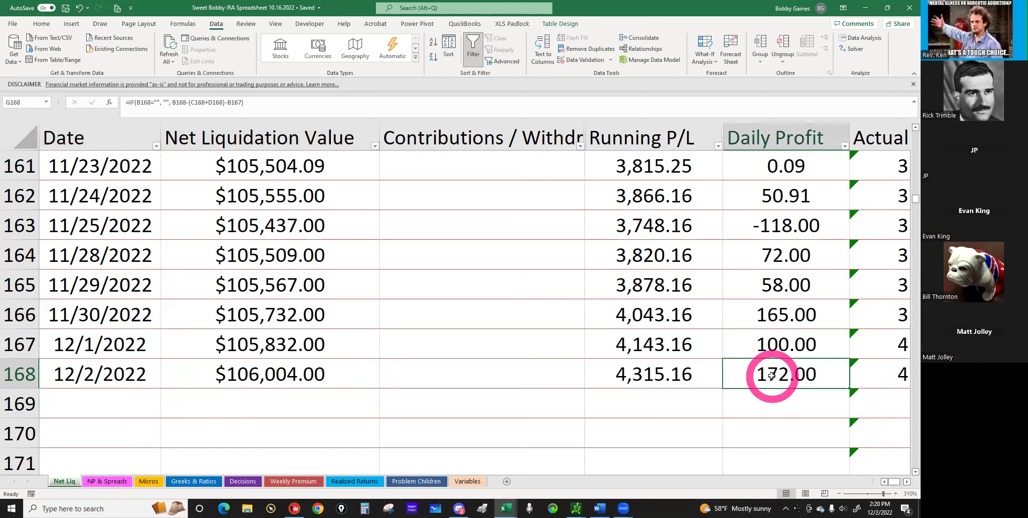
pyautogui.click(649, 374)
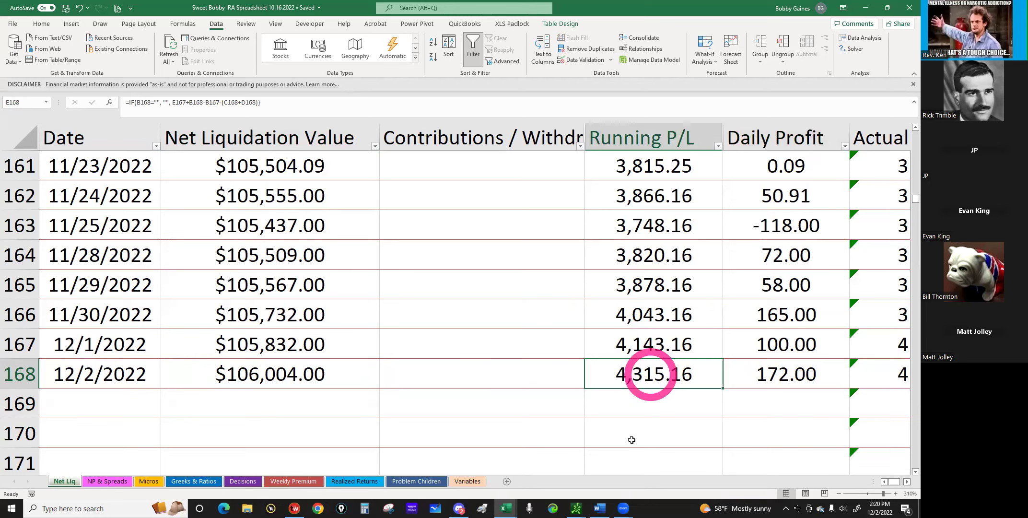
pyautogui.scroll(2, 632, 440)
pyautogui.scroll(20, 490, 290)
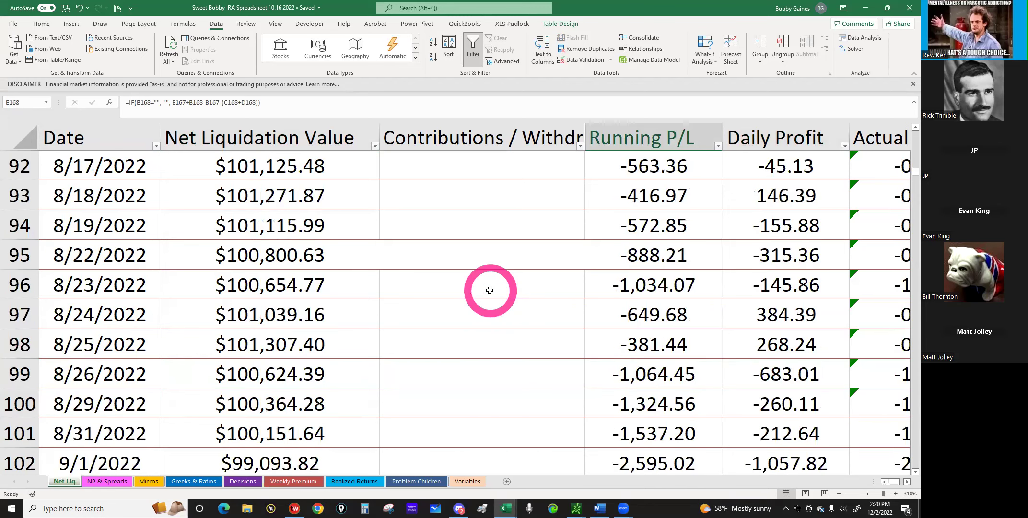
pyautogui.scroll(20, 489, 290)
pyautogui.scroll(8, 490, 290)
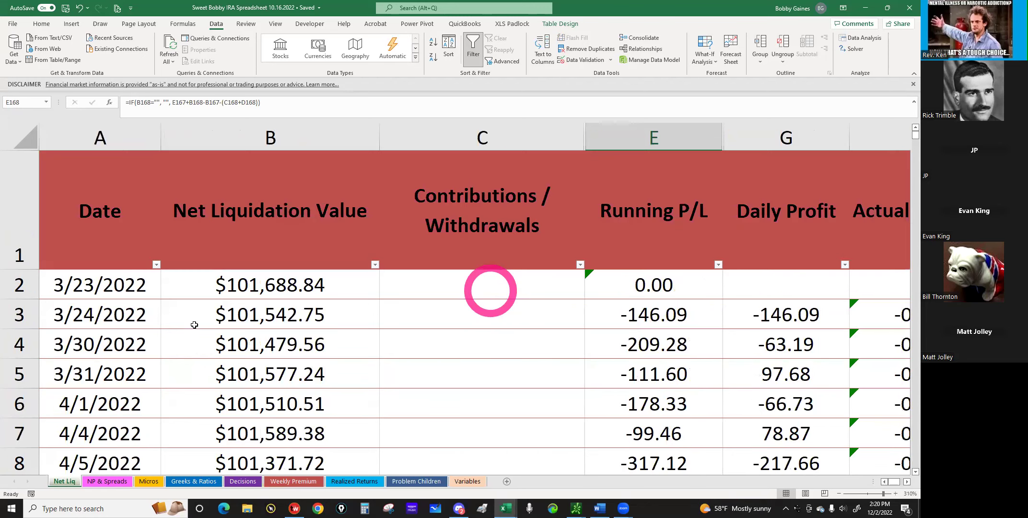
pyautogui.click(208, 283)
pyautogui.click(473, 403)
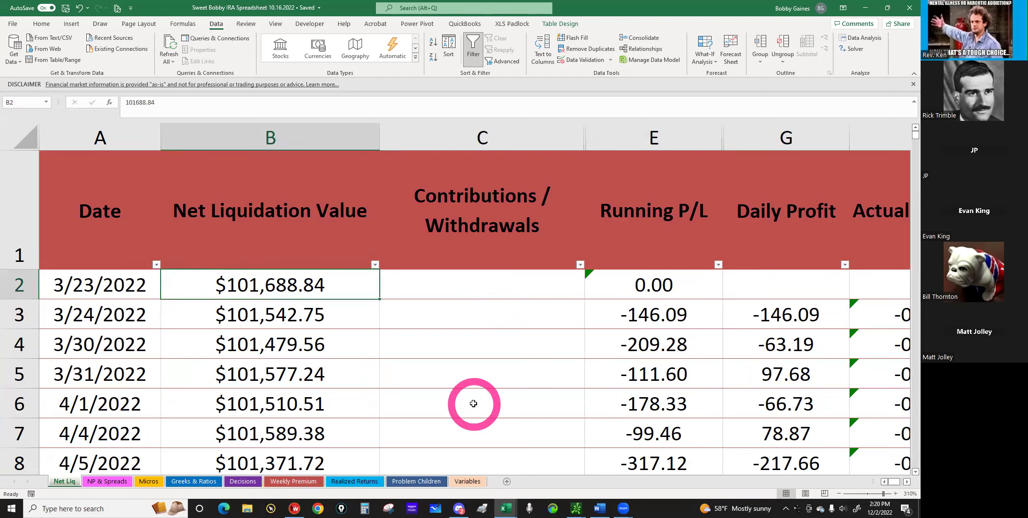
# Follow the Net Liq history from the first entries through to the Running P/L of 12/2/2022.
pyautogui.scroll(-11, 473, 403)
pyautogui.scroll(-17, 473, 404)
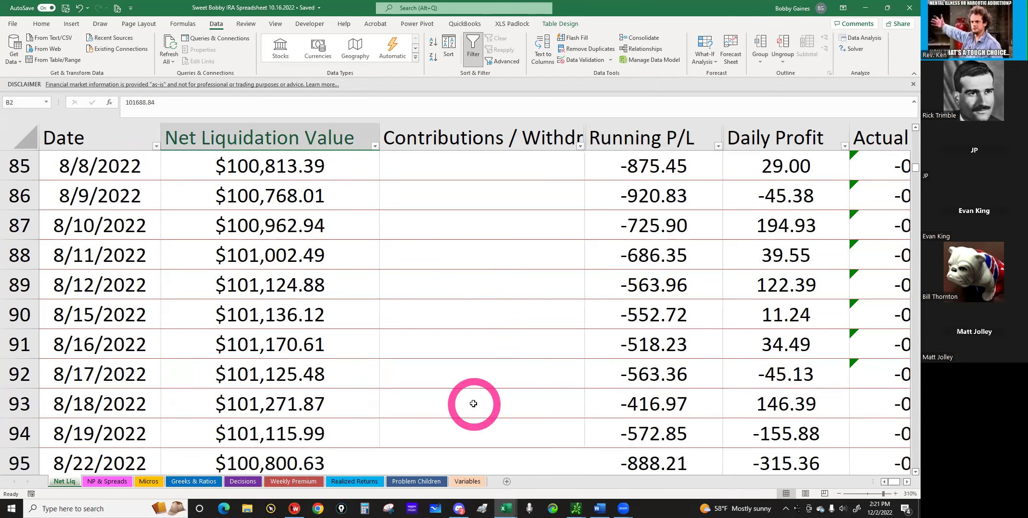
pyautogui.scroll(-8, 473, 403)
pyautogui.scroll(-4, 476, 402)
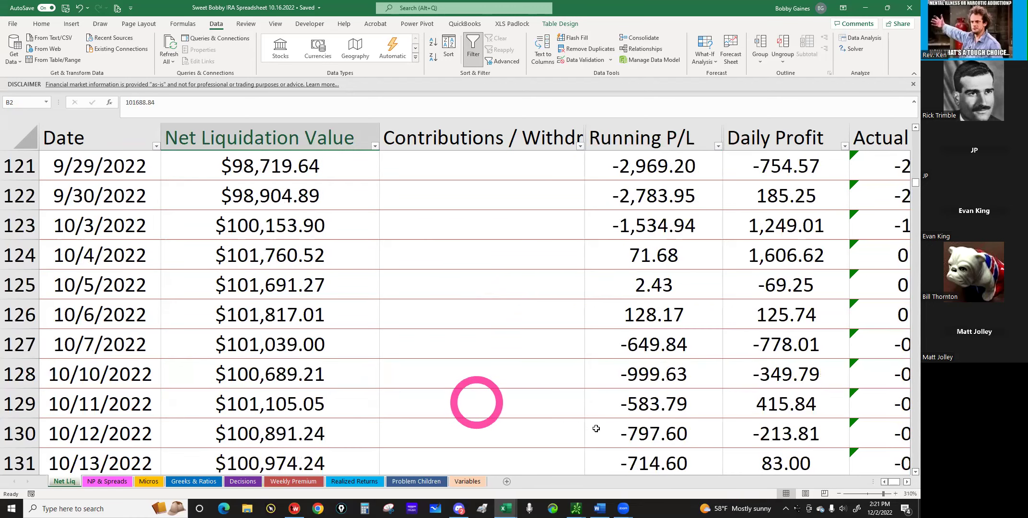
pyautogui.scroll(-6, 596, 428)
pyautogui.scroll(-9, 597, 427)
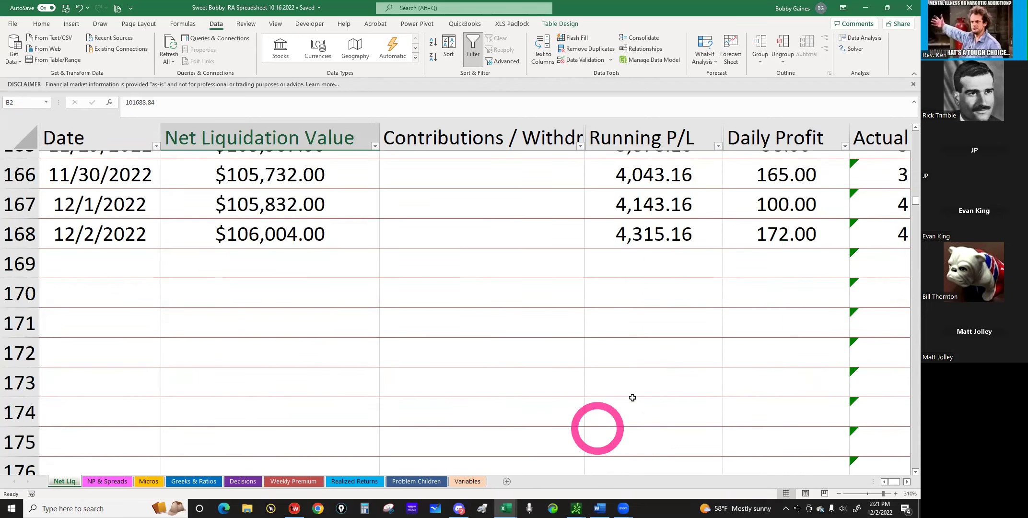
pyautogui.scroll(2, 633, 397)
pyautogui.click(633, 401)
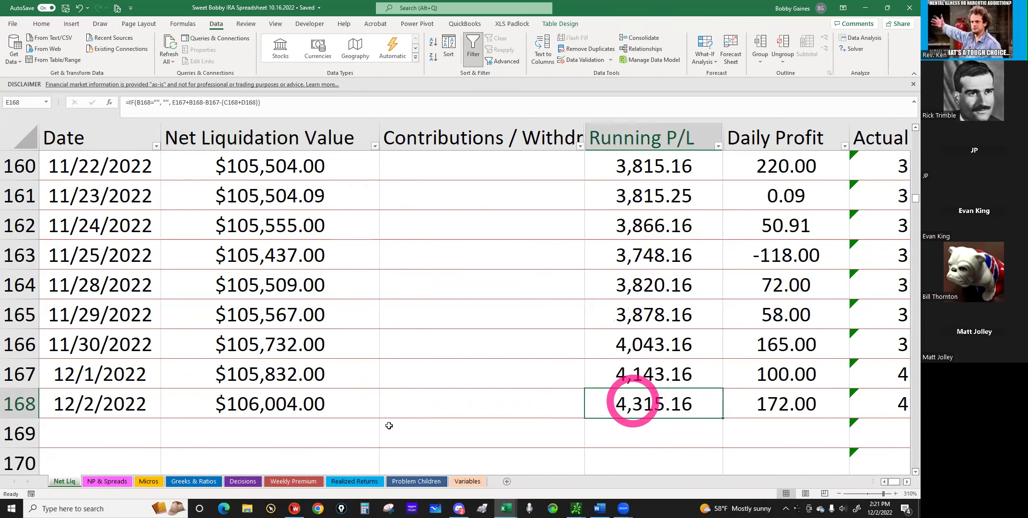
# Open the Realized Returns sheet, check the TOTALS value, and refresh all the workbook's data, including the SPY price.
pyautogui.click(354, 481)
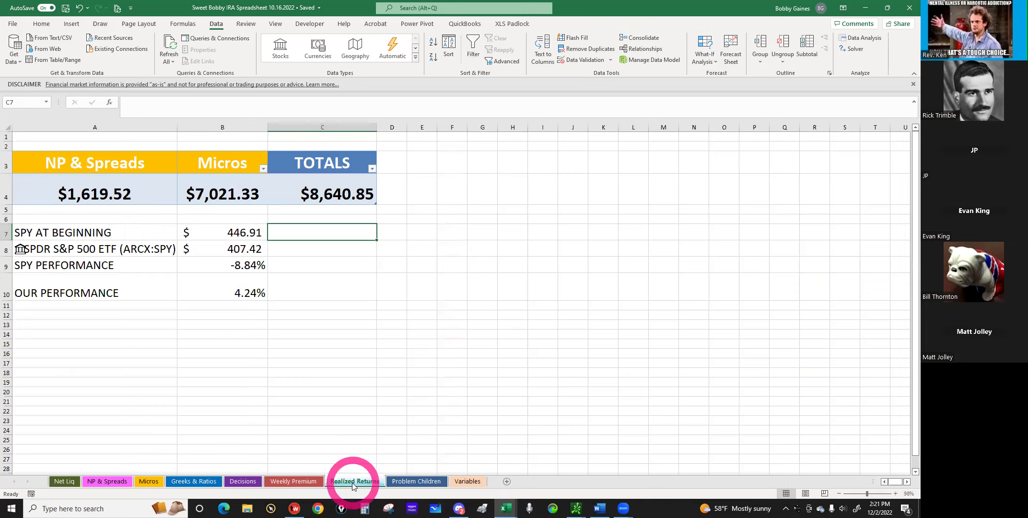
pyautogui.click(309, 194)
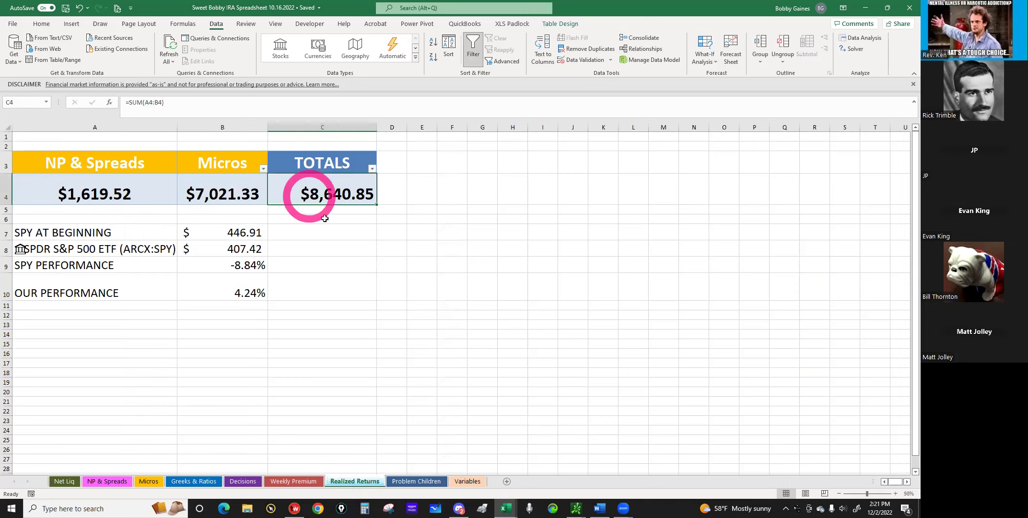
pyautogui.click(101, 38)
pyautogui.click(118, 11)
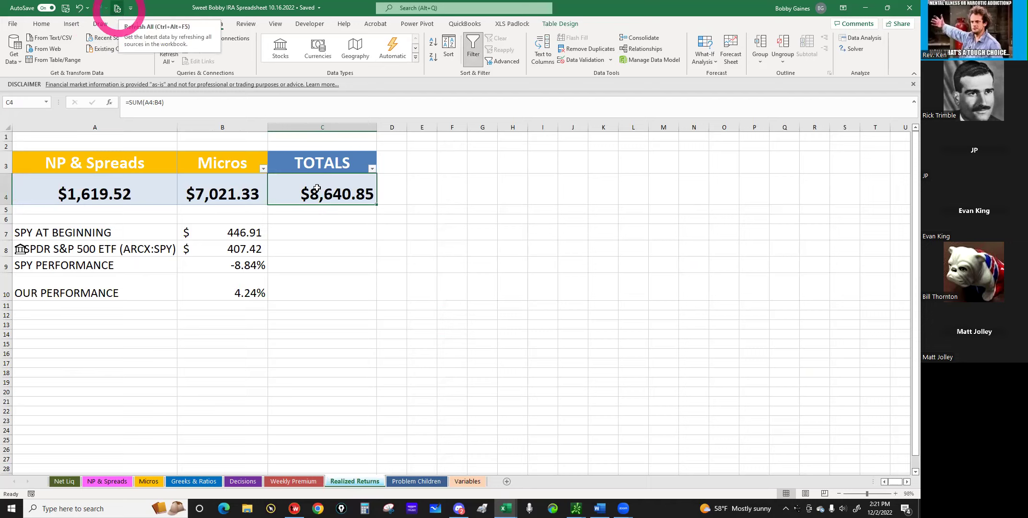
pyautogui.click(317, 188)
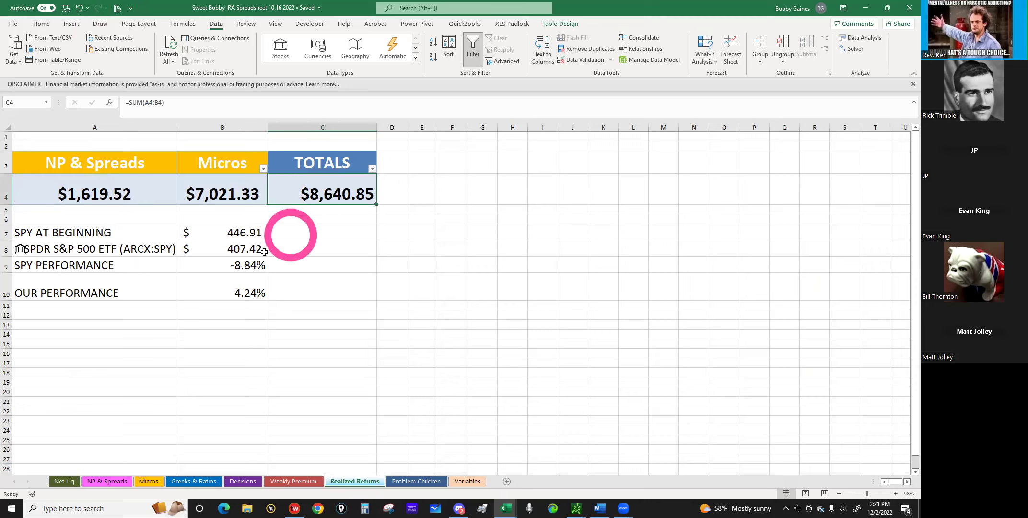
pyautogui.click(168, 46)
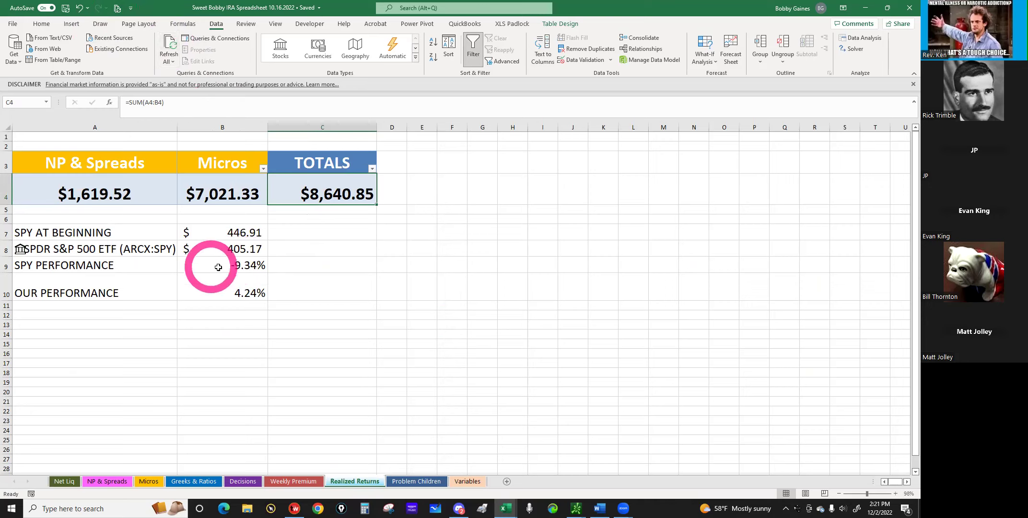
# Compare the SPY PERFORMANCE and OUR PERFORMANCE percentages on the Realized Returns sheet.
pyautogui.click(253, 267)
pyautogui.click(250, 294)
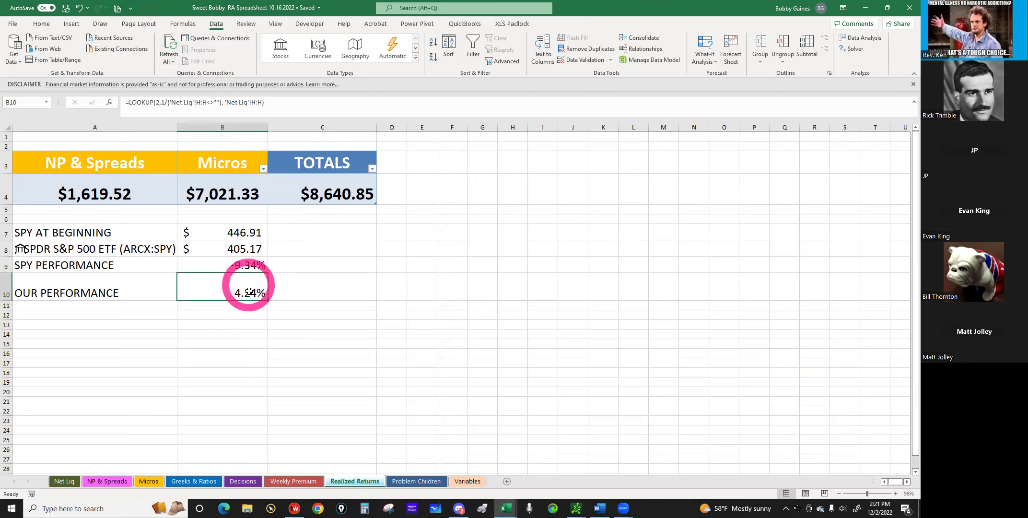
pyautogui.click(317, 293)
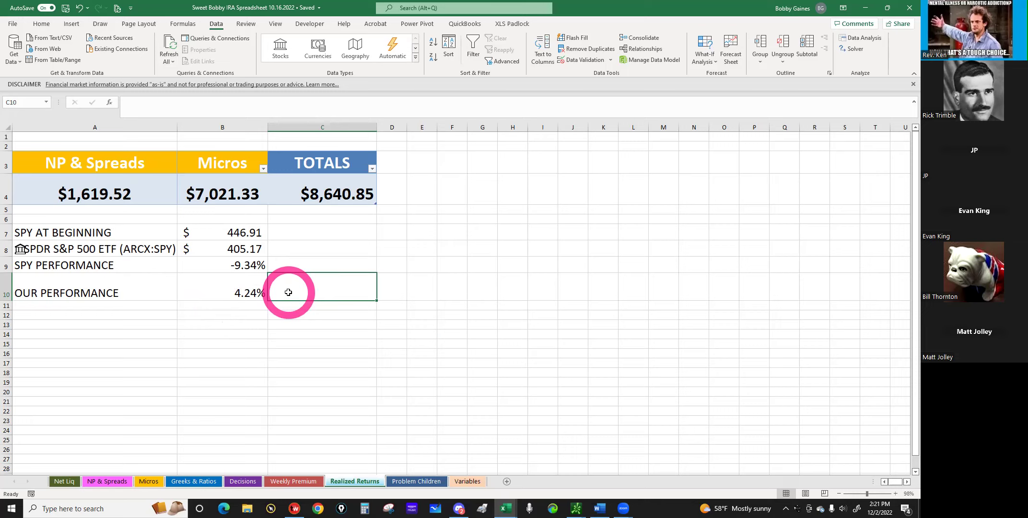
# Review the closed /MES trades on the Micros sheet, from the earliest entries through the last filled row.
pyautogui.click(147, 481)
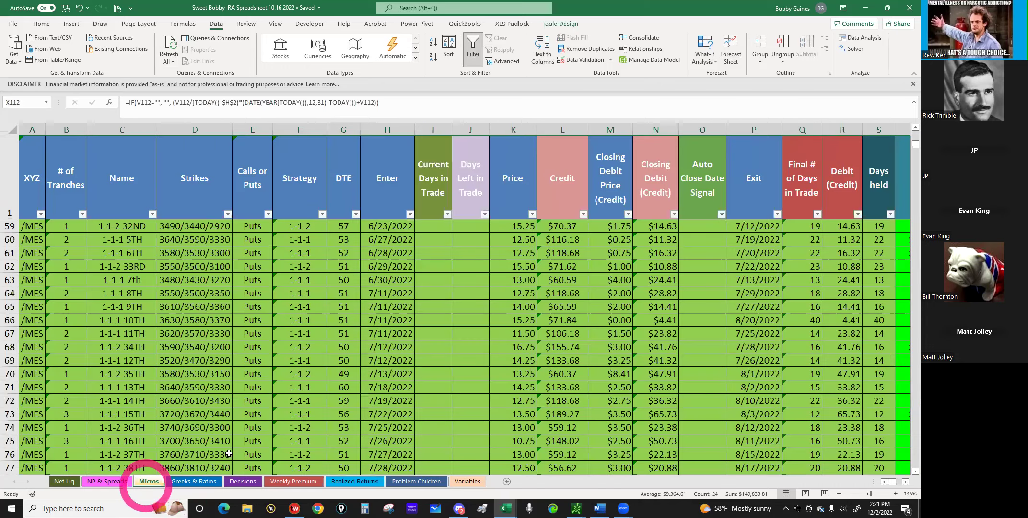
pyautogui.scroll(11, 259, 382)
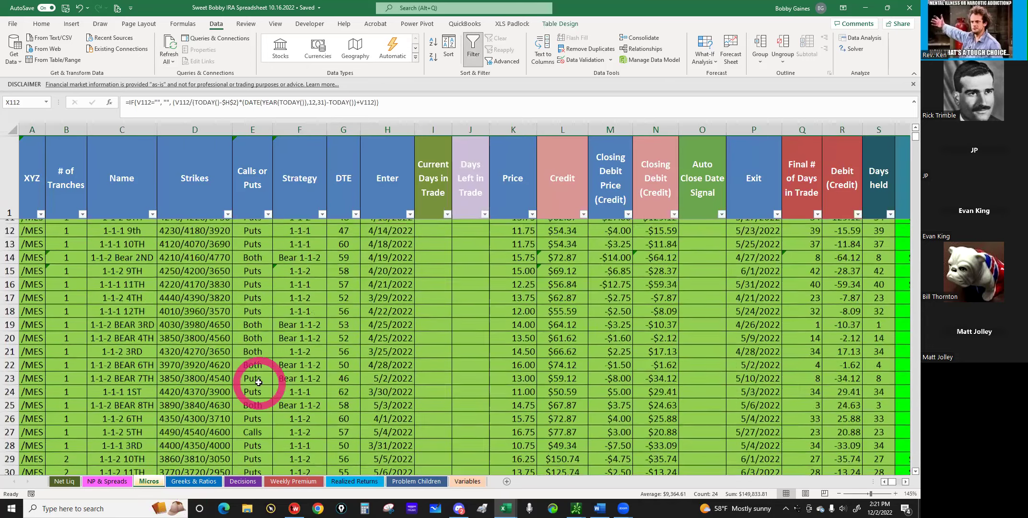
pyautogui.scroll(-1, 258, 382)
pyautogui.scroll(1, 247, 374)
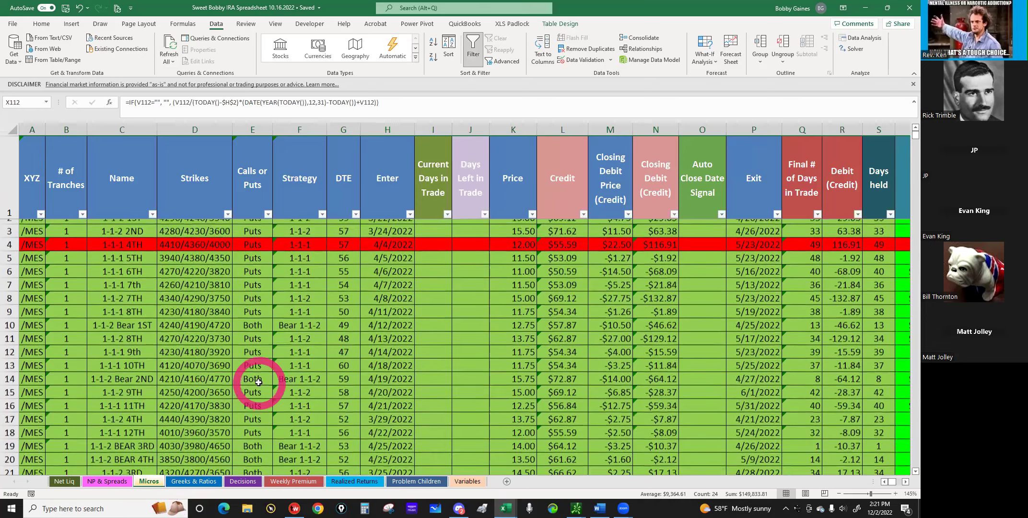
pyautogui.scroll(-6, 383, 229)
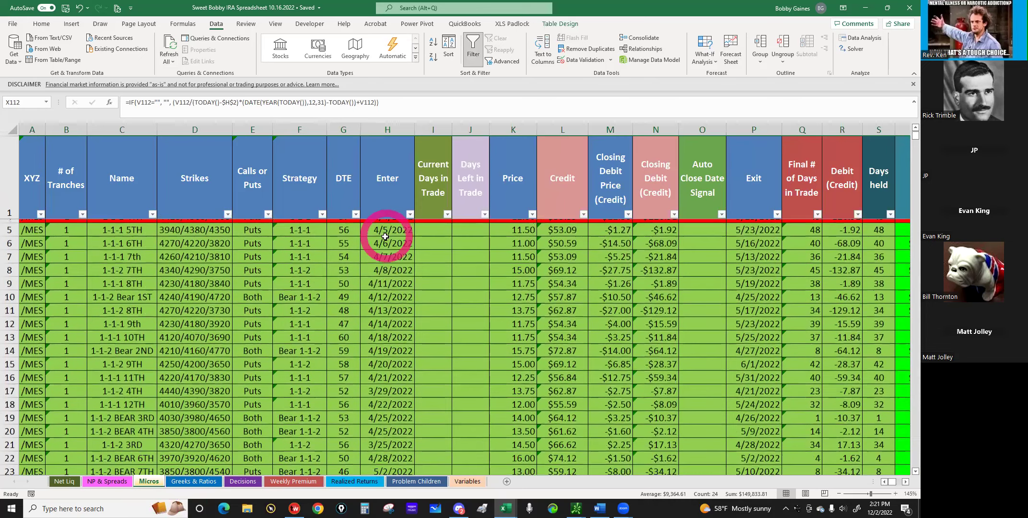
pyautogui.scroll(-4, 395, 253)
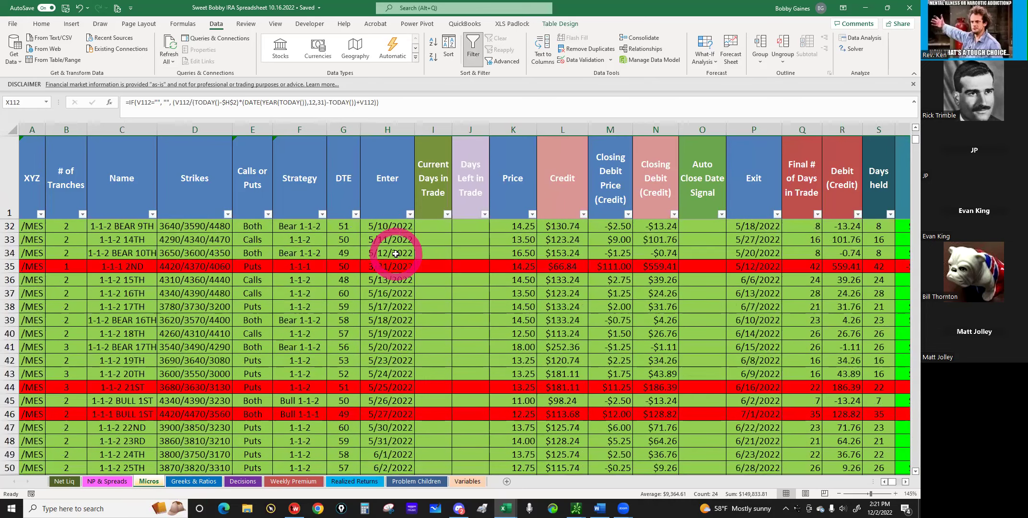
pyautogui.scroll(-7, 395, 254)
pyautogui.scroll(-8, 395, 254)
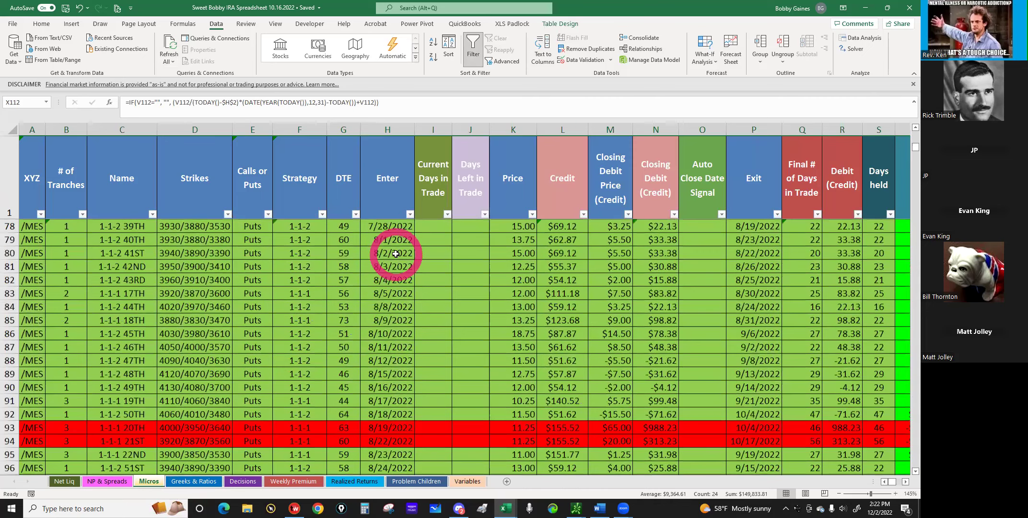
pyautogui.scroll(-10, 395, 253)
pyautogui.scroll(2, 396, 254)
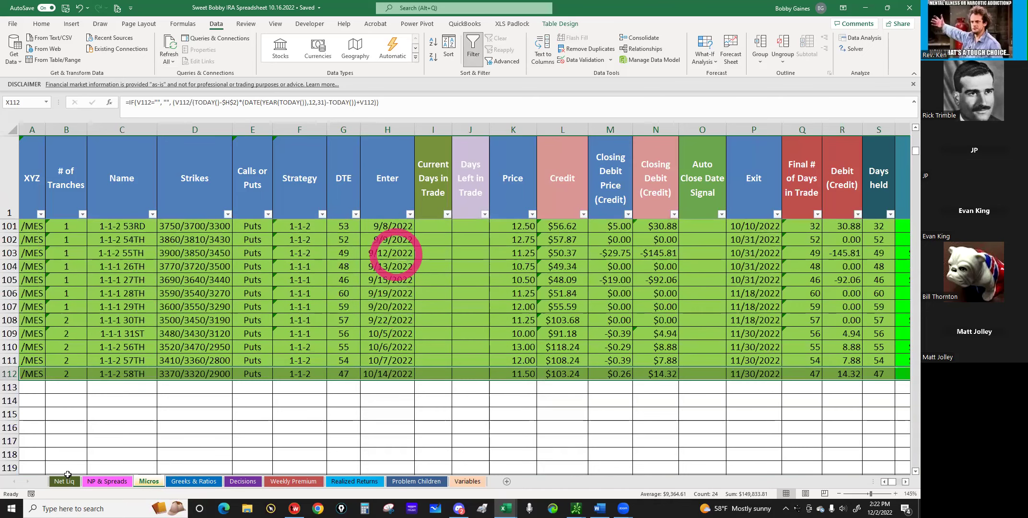
pyautogui.click(138, 477)
pyautogui.click(292, 481)
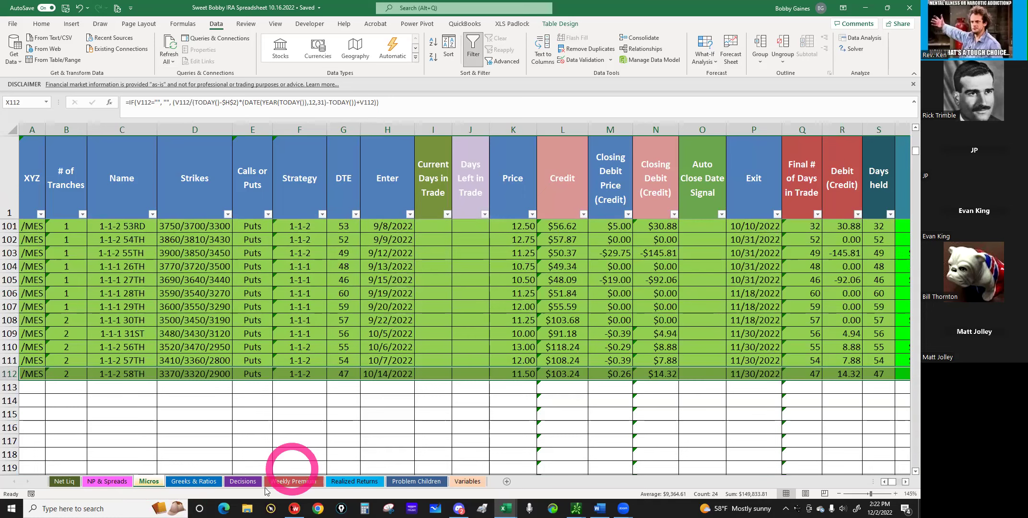
# On the Greeks & Ratios sheet, enter 19 as the VIX for 12/2/2022.
pyautogui.click(193, 481)
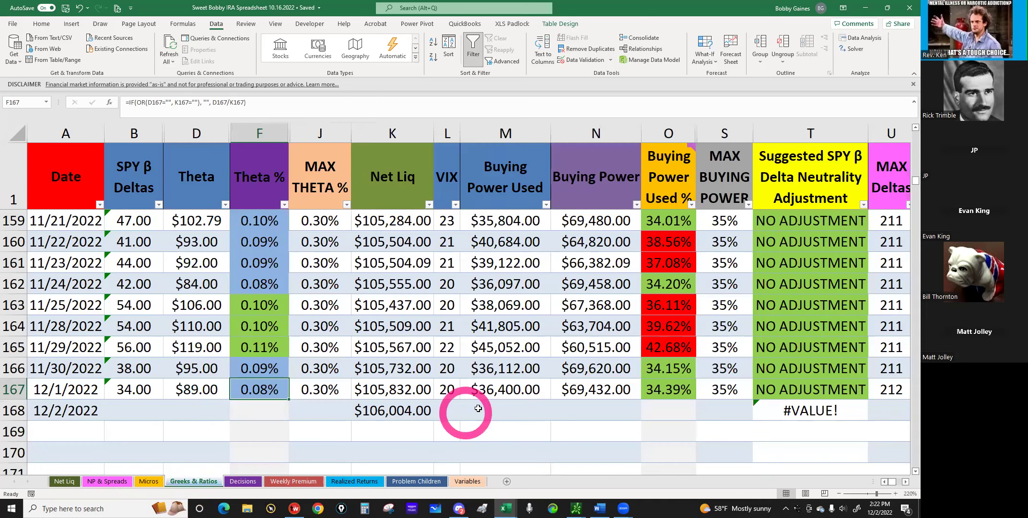
pyautogui.click(446, 409)
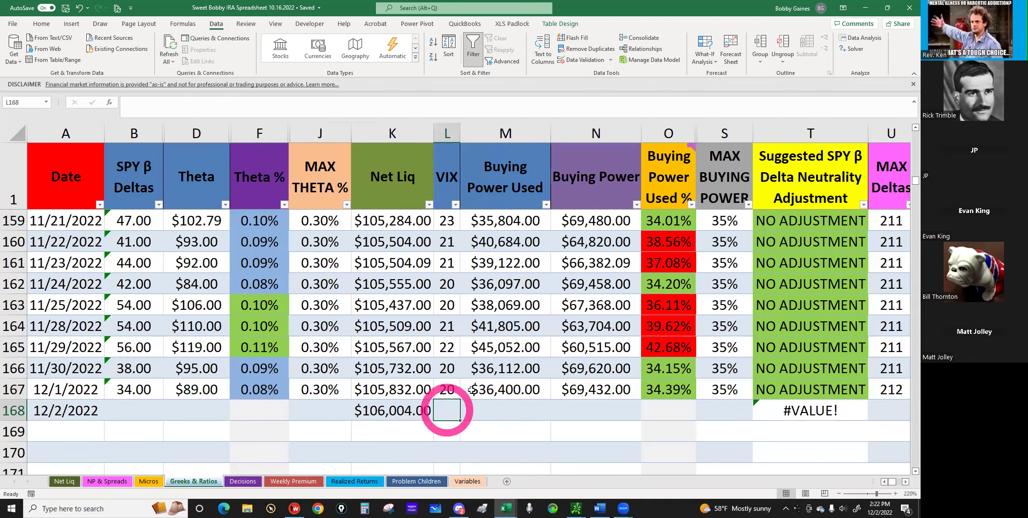
pyautogui.write('19')
pyautogui.click(482, 508)
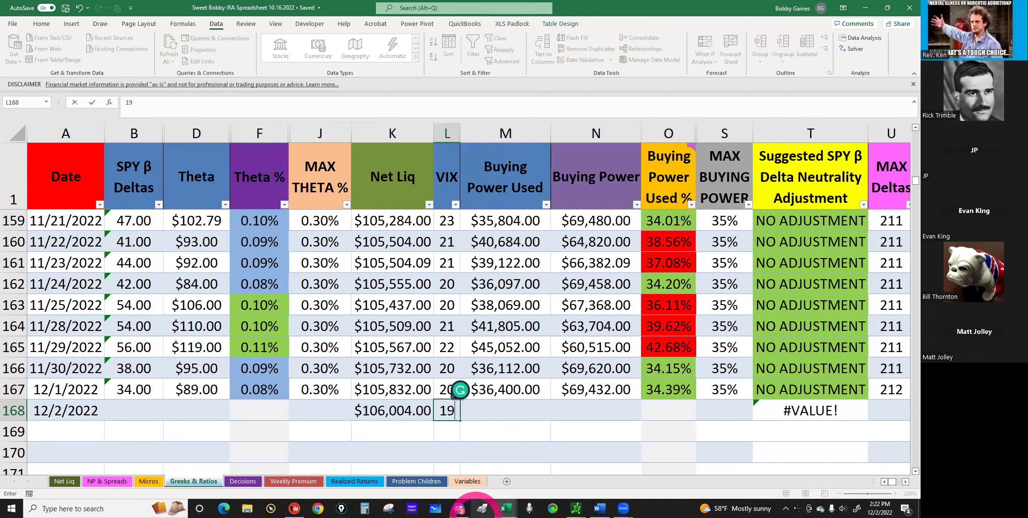
pyautogui.press('Return')
# Switch to the main thinkorswim window and turn off group display in the Position Statement.
pyautogui.click(576, 508)
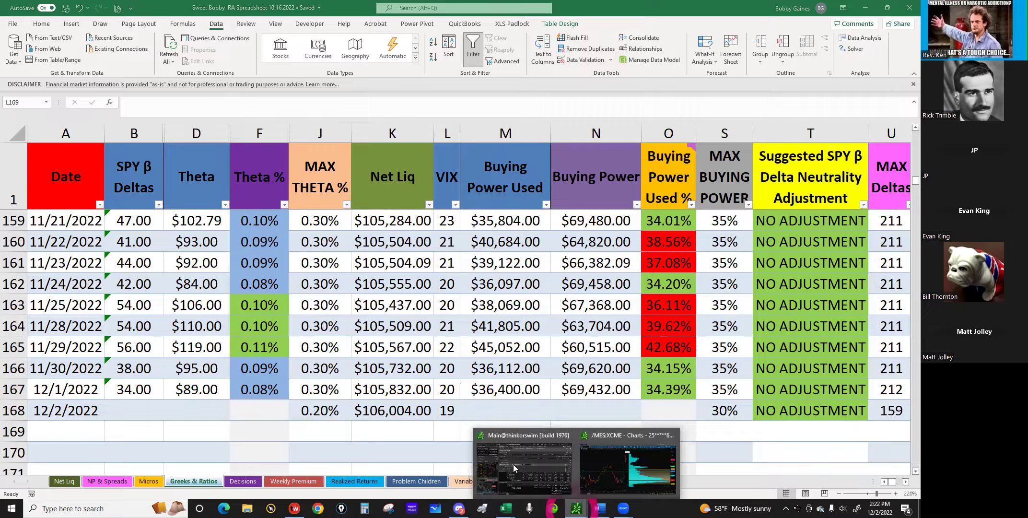
pyautogui.click(514, 467)
pyautogui.click(387, 30)
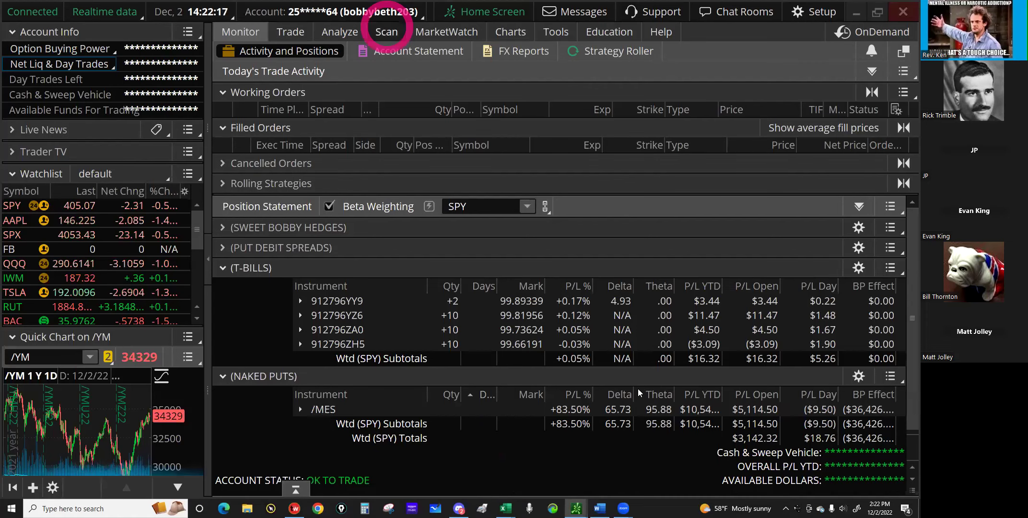
pyautogui.click(516, 328)
pyautogui.click(461, 316)
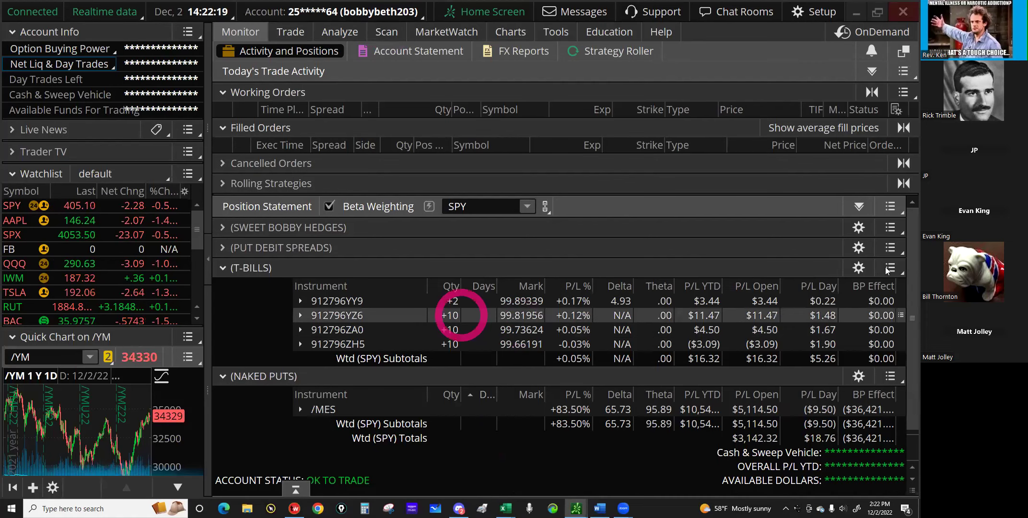
pyautogui.click(902, 239)
pyautogui.click(891, 207)
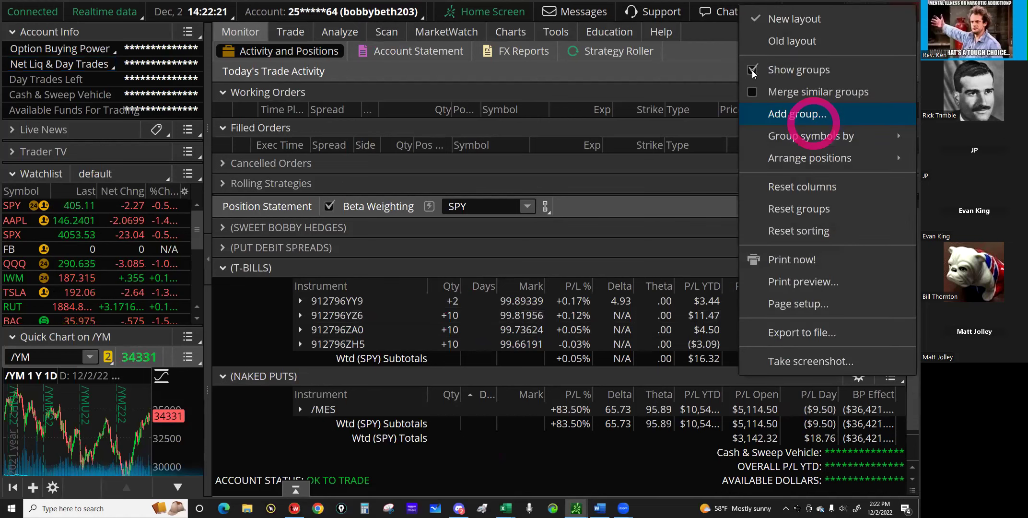
pyautogui.click(753, 71)
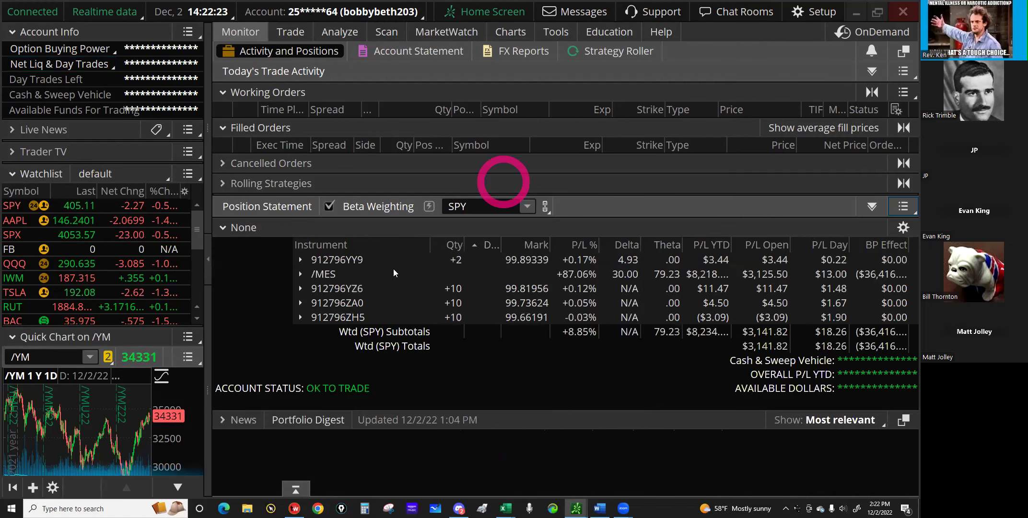
# Check the beta-weighted /MES delta and theta, and record 30 SPY β Deltas and 79 Theta for 12/2/2022 in the IRA workbook.
pyautogui.click(440, 287)
pyautogui.click(618, 277)
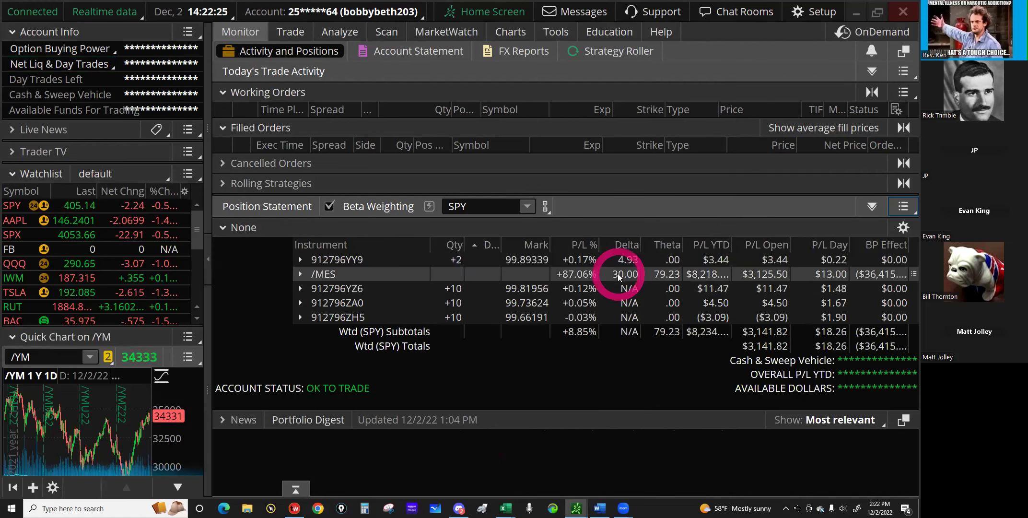
pyautogui.click(657, 280)
pyautogui.click(576, 507)
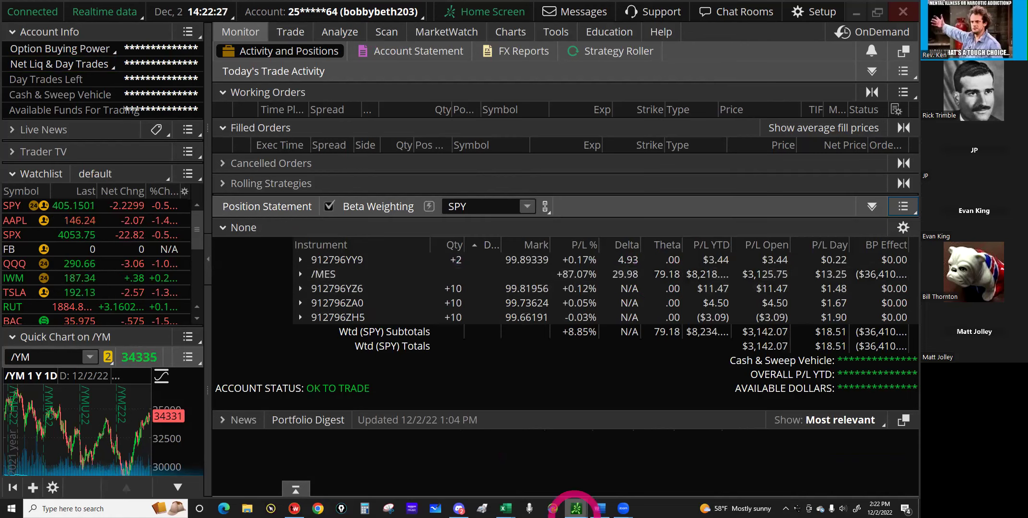
pyautogui.click(505, 508)
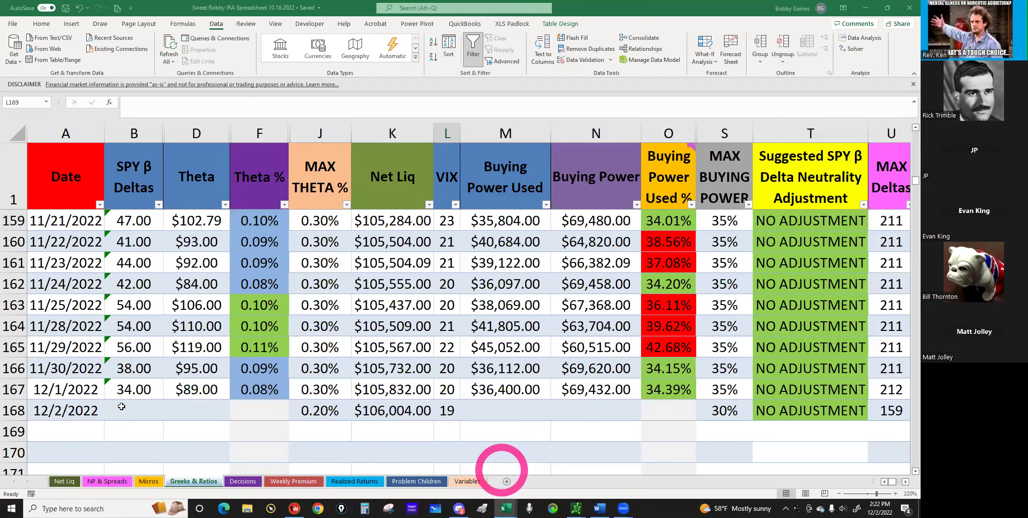
pyautogui.click(121, 406)
pyautogui.write('30')
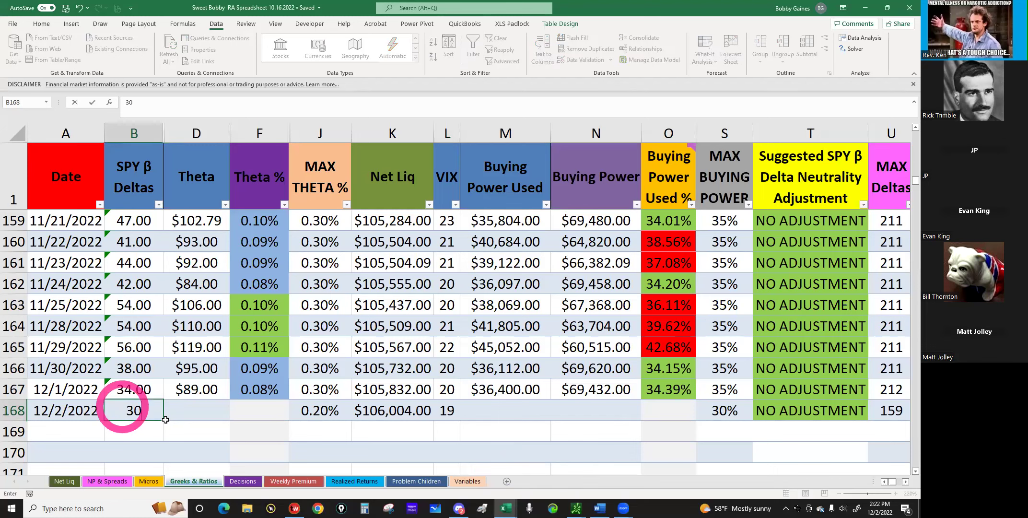
pyautogui.click(197, 406)
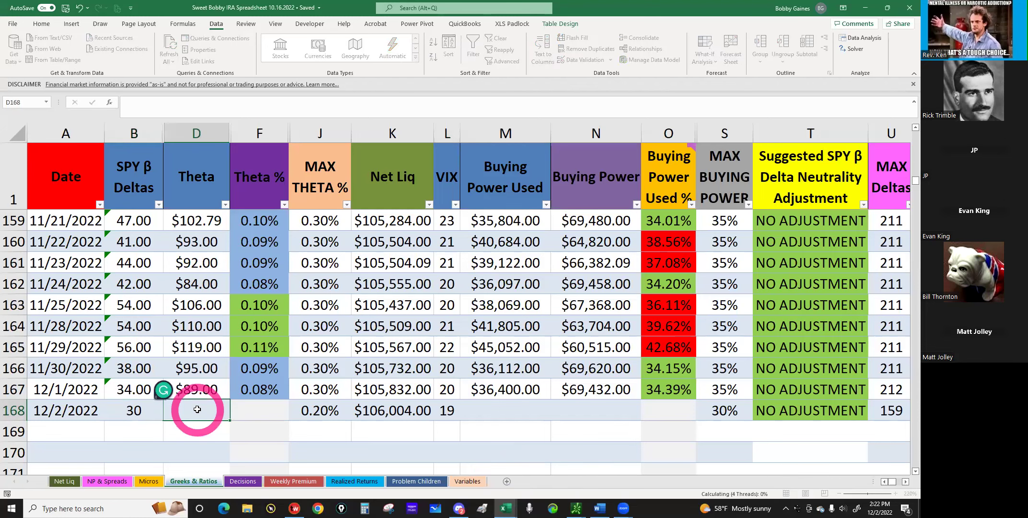
pyautogui.write('79')
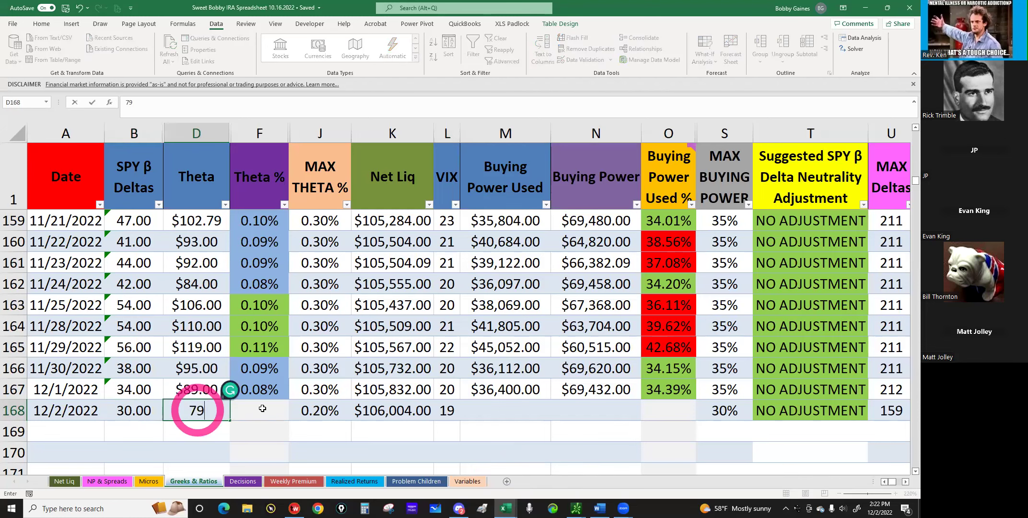
pyautogui.press('Return')
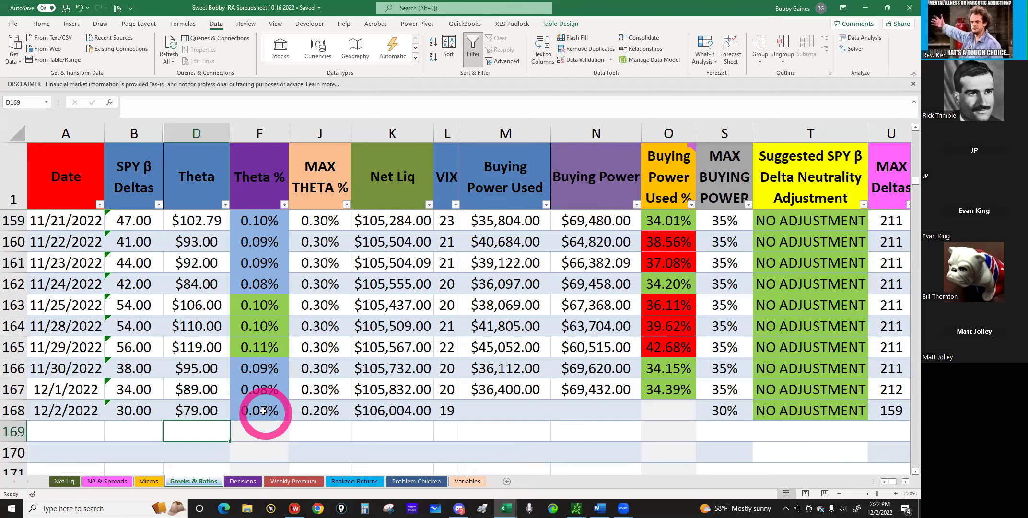
# Look up the BP Effect in thinkorswim and enter 36466 as the 12/2/2022 Buying Power Used in the IRA workbook.
pyautogui.click(484, 413)
pyautogui.click(576, 508)
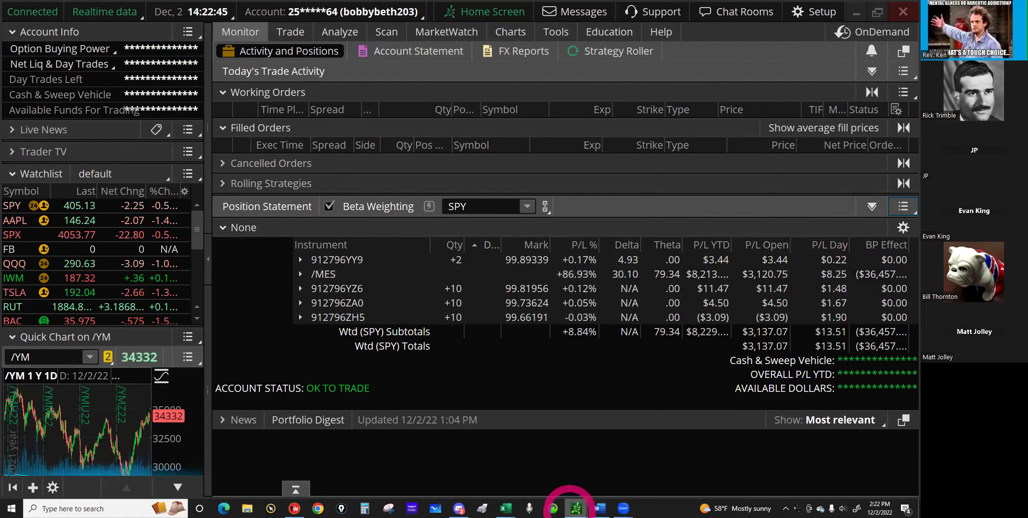
pyautogui.moveTo(505, 508)
pyautogui.click(504, 463)
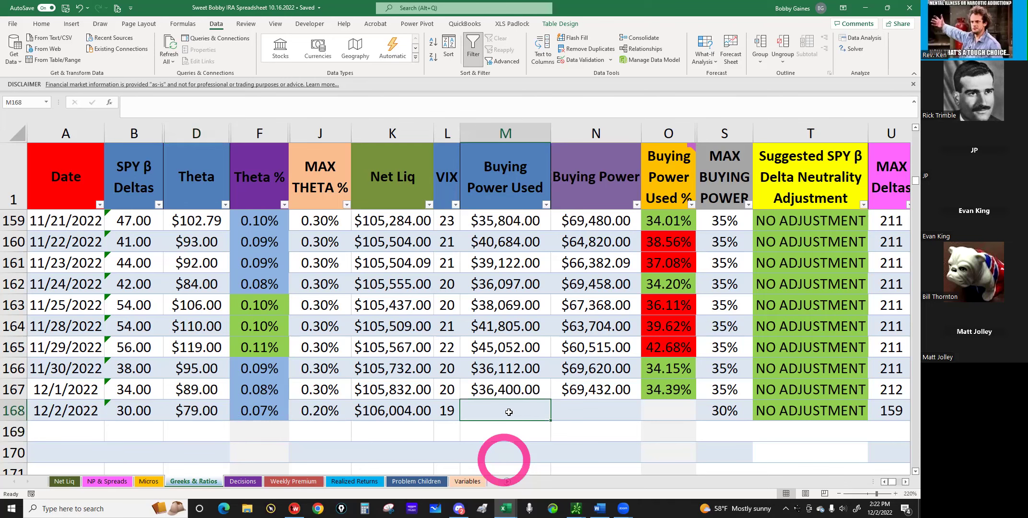
pyautogui.write('3')
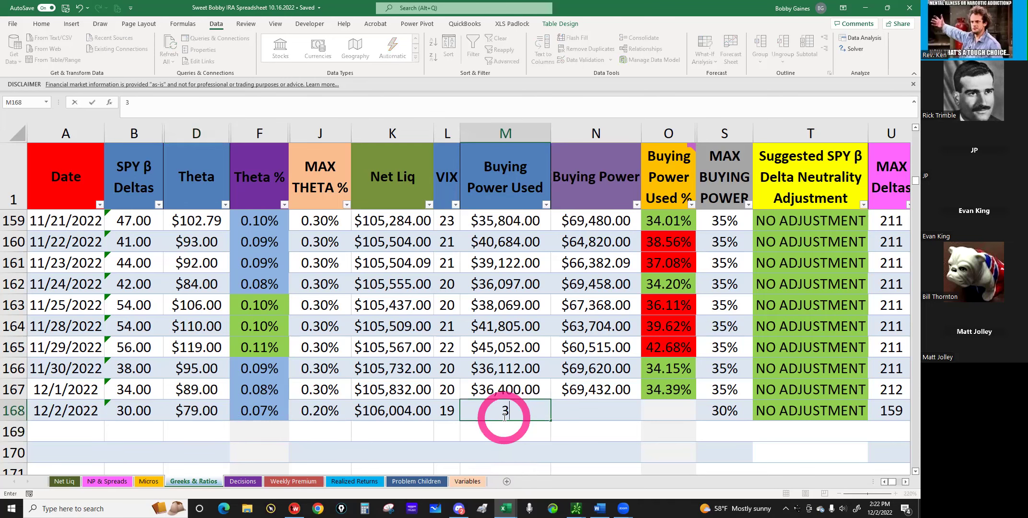
pyautogui.write('6466')
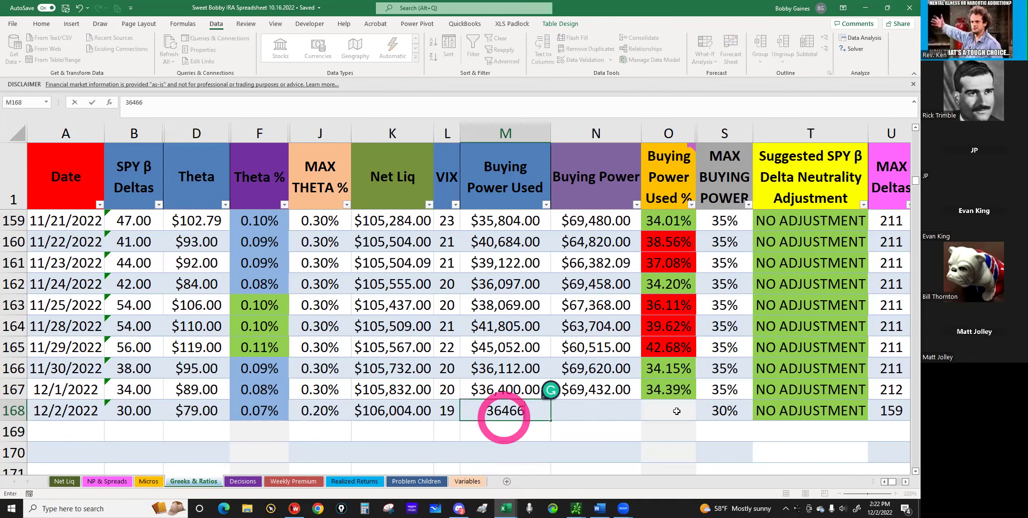
pyautogui.press('Return')
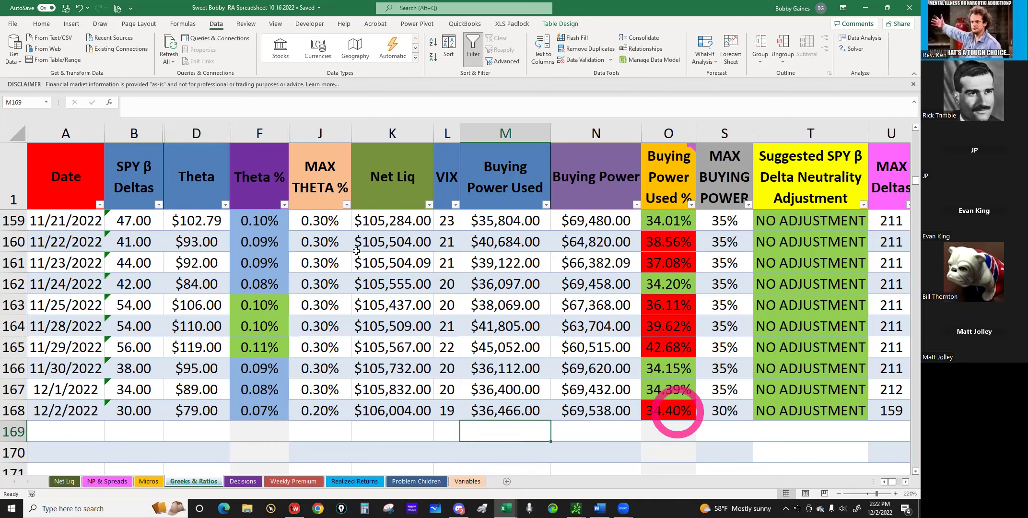
# Review the 12/2/2022 Theta % and Buying Power Used %, along with the open NP & Spreads trades and the Net Liq entry.
pyautogui.click(251, 407)
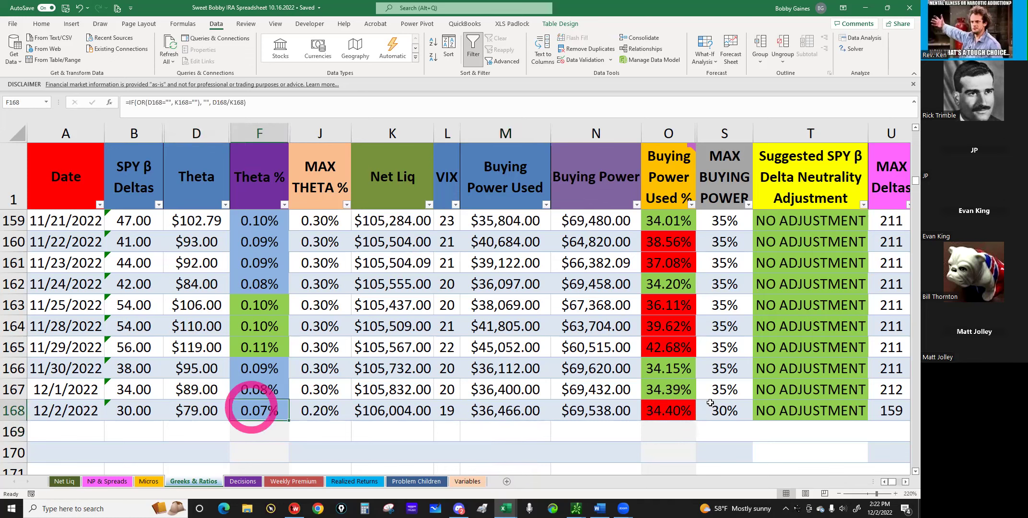
pyautogui.click(663, 410)
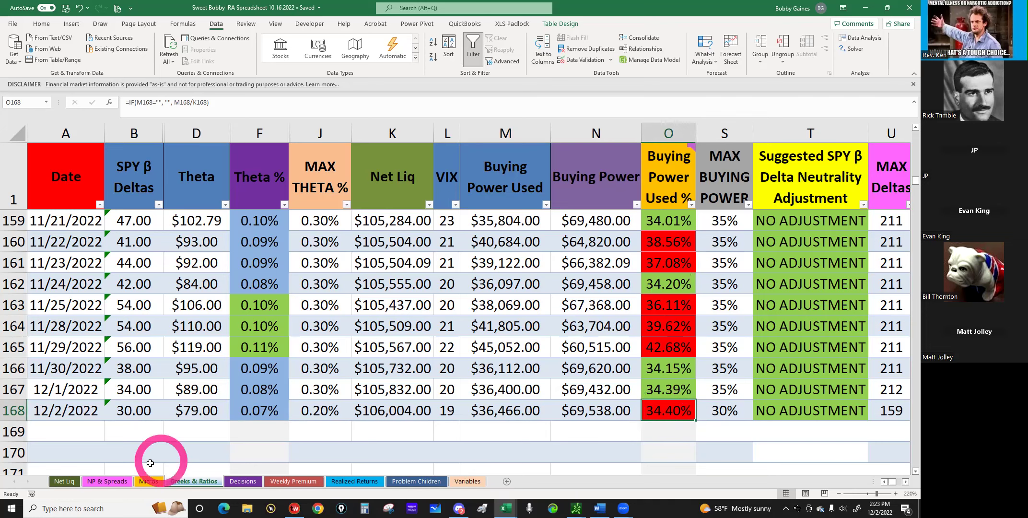
pyautogui.click(107, 481)
pyautogui.rightClick(107, 482)
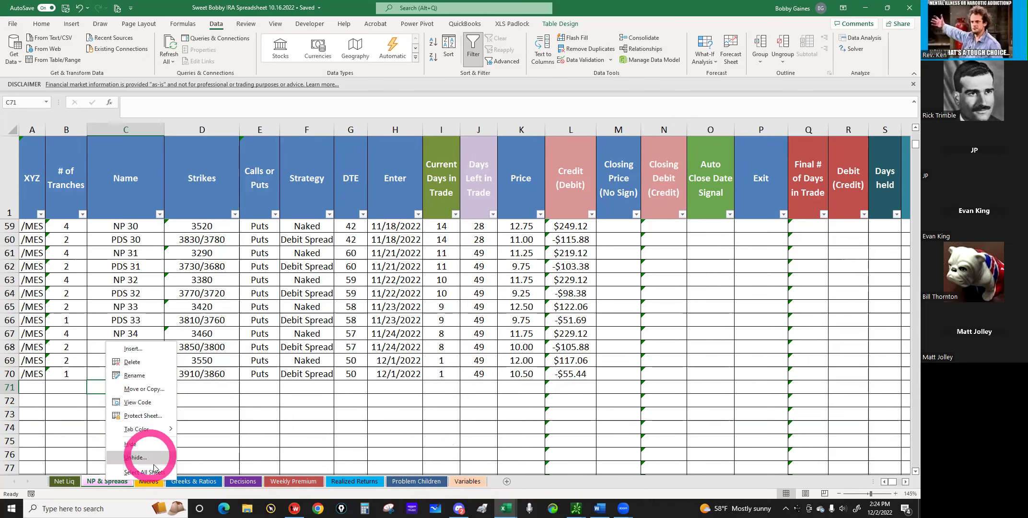
pyautogui.click(61, 483)
pyautogui.click(64, 481)
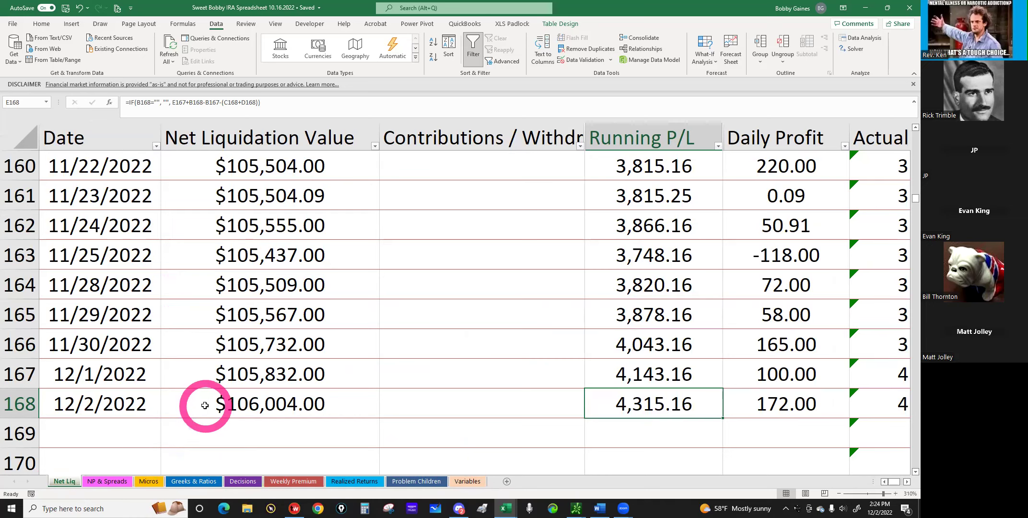
pyautogui.click(189, 481)
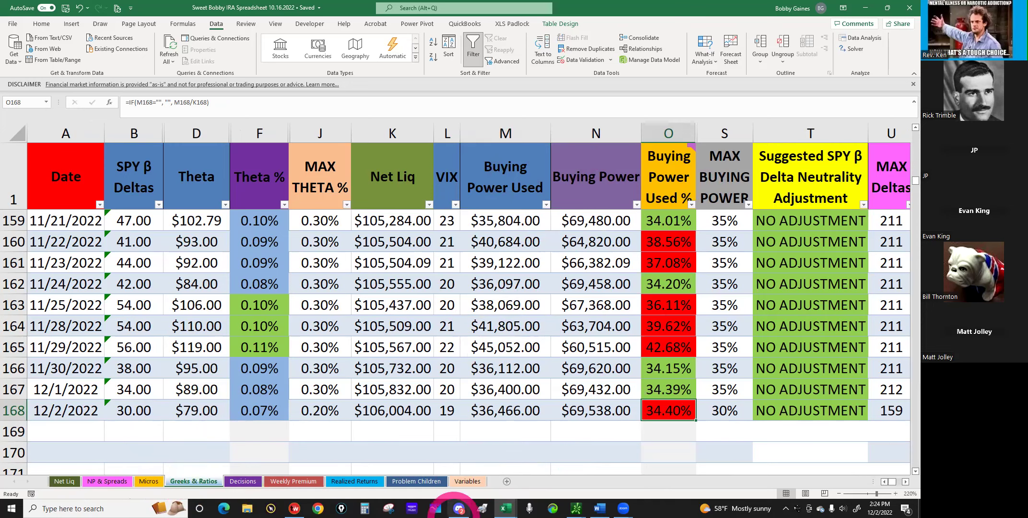
# Switch to the TastyWorks workbook and check its NP & Spreads and Realized Returns sheets.
pyautogui.click(503, 509)
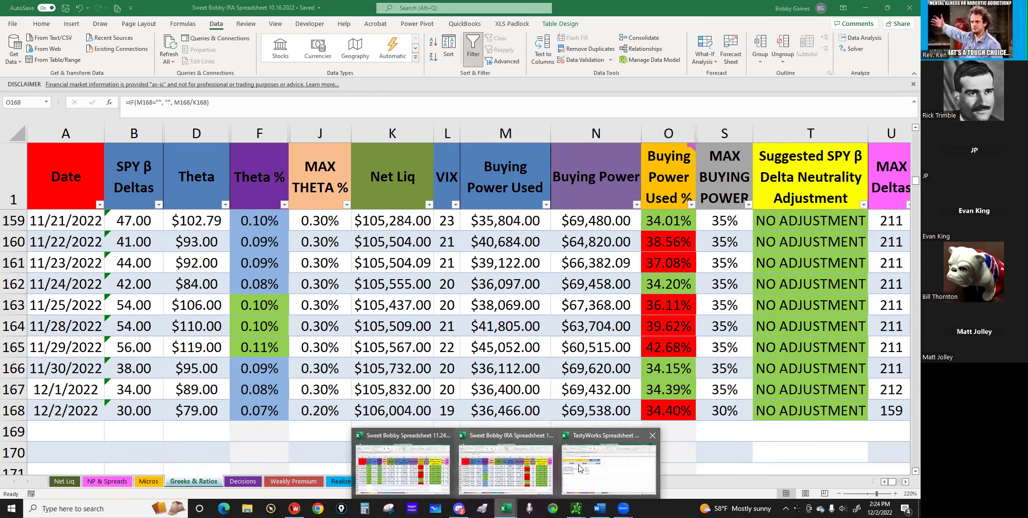
pyautogui.click(580, 468)
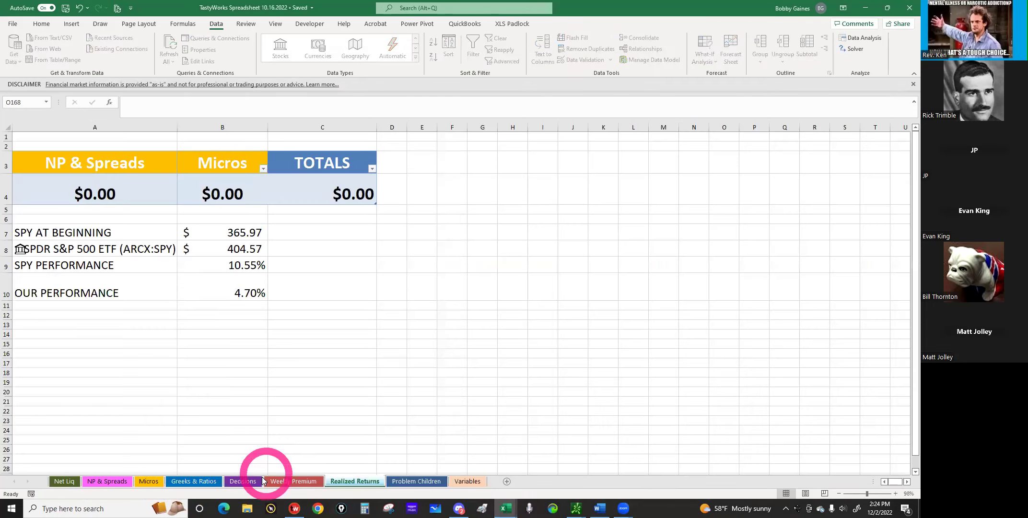
pyautogui.click(98, 482)
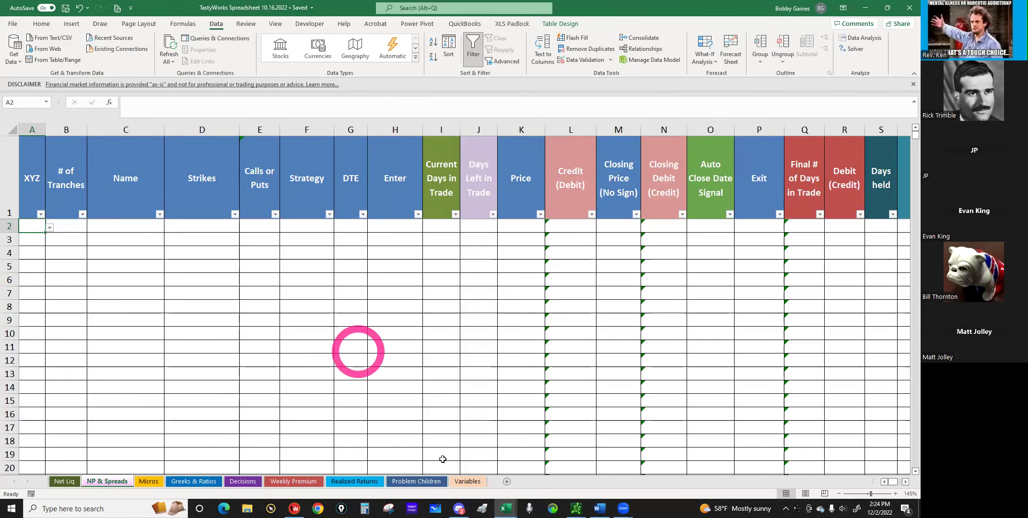
pyautogui.click(355, 481)
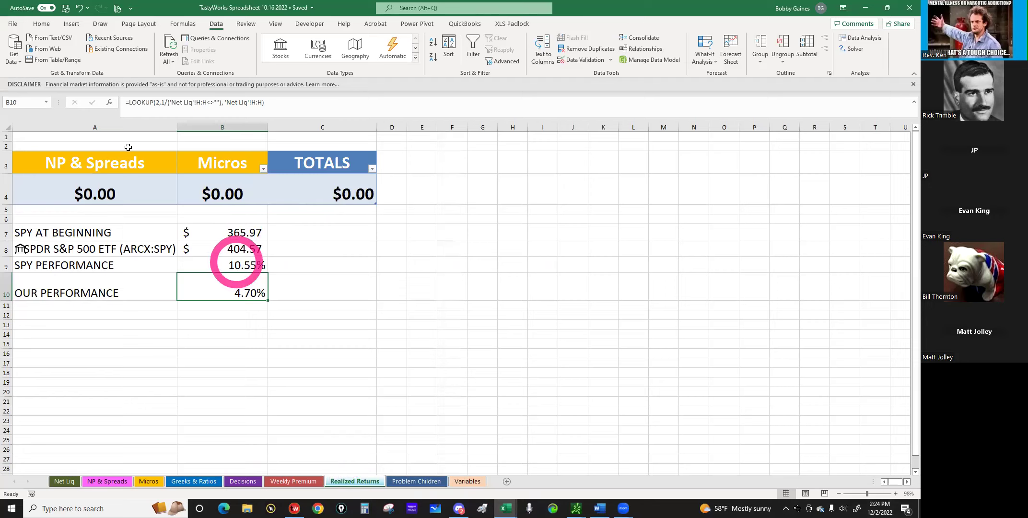
# Refresh the SPY price data in the TastyWorks Realized Returns, check the SPY performance formula, and save the workbook.
pyautogui.click(214, 245)
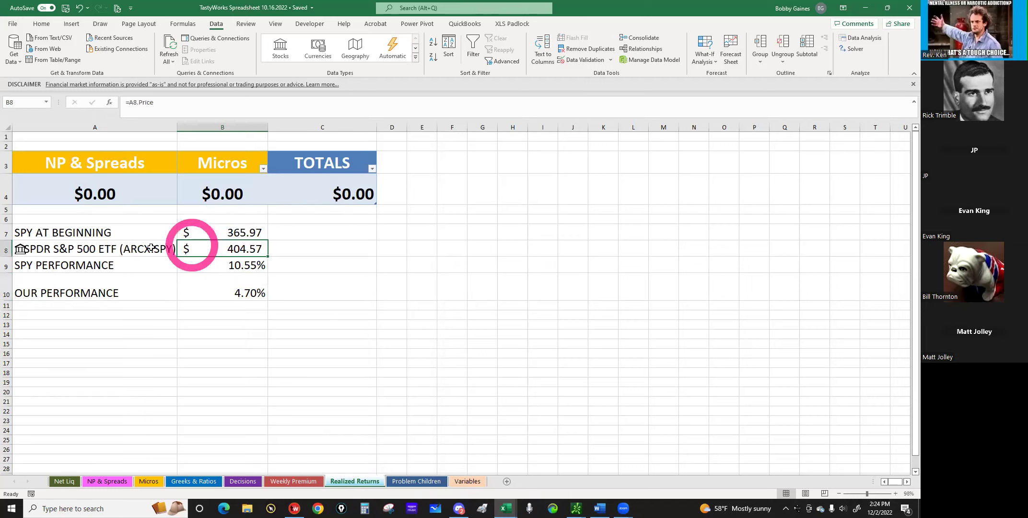
pyautogui.click(171, 46)
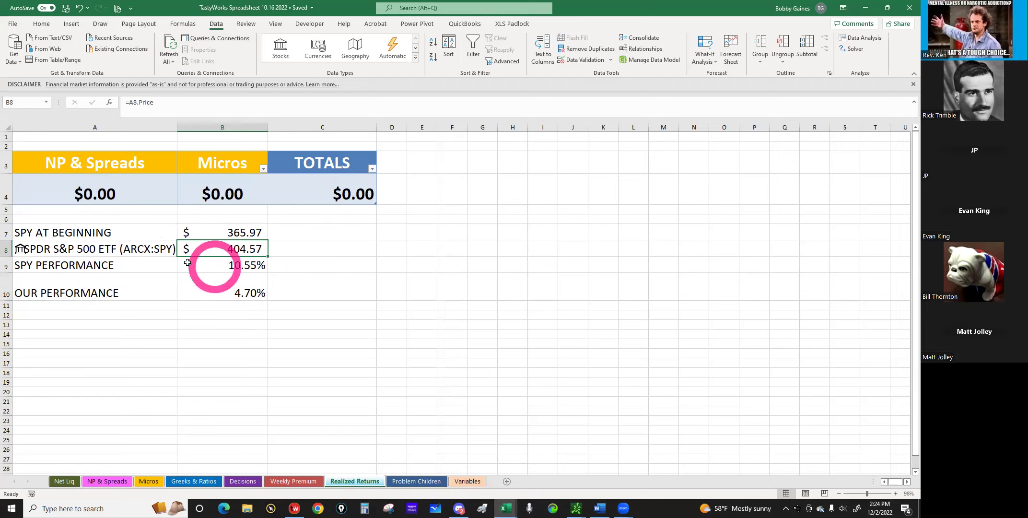
pyautogui.click(218, 271)
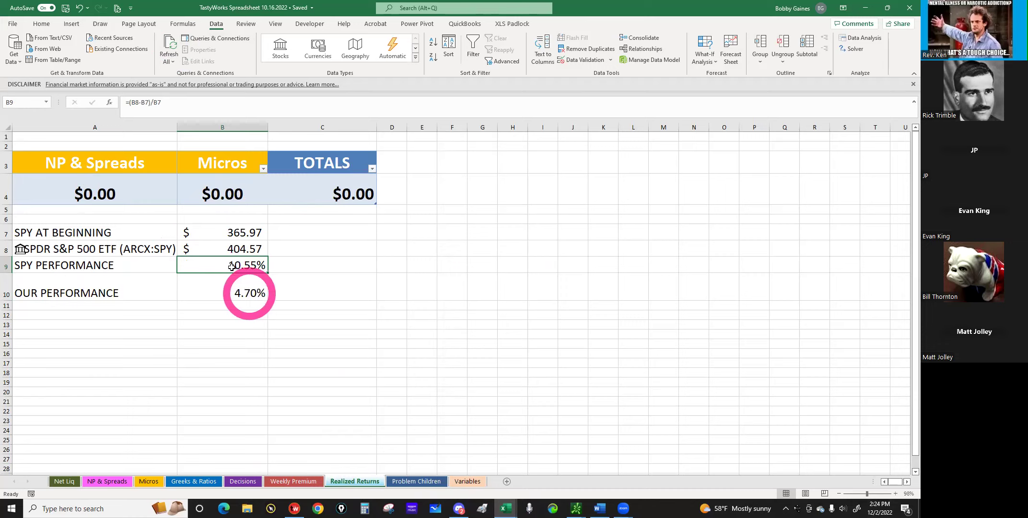
pyautogui.click(66, 11)
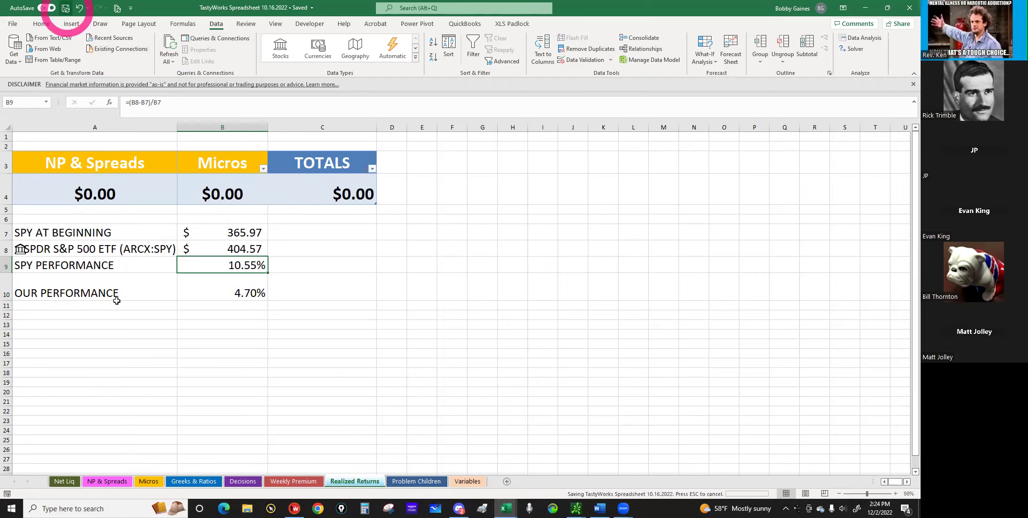
# Return to the IRA workbook, save it, and check the 11/22/2022 Buying Power Used %.
pyautogui.click(864, 11)
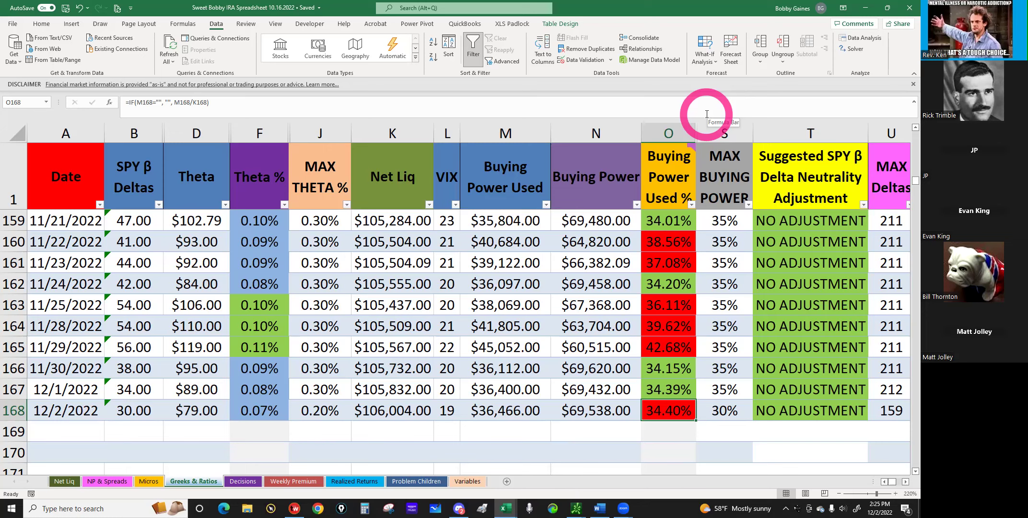
pyautogui.hotkey('ctrl', 's')
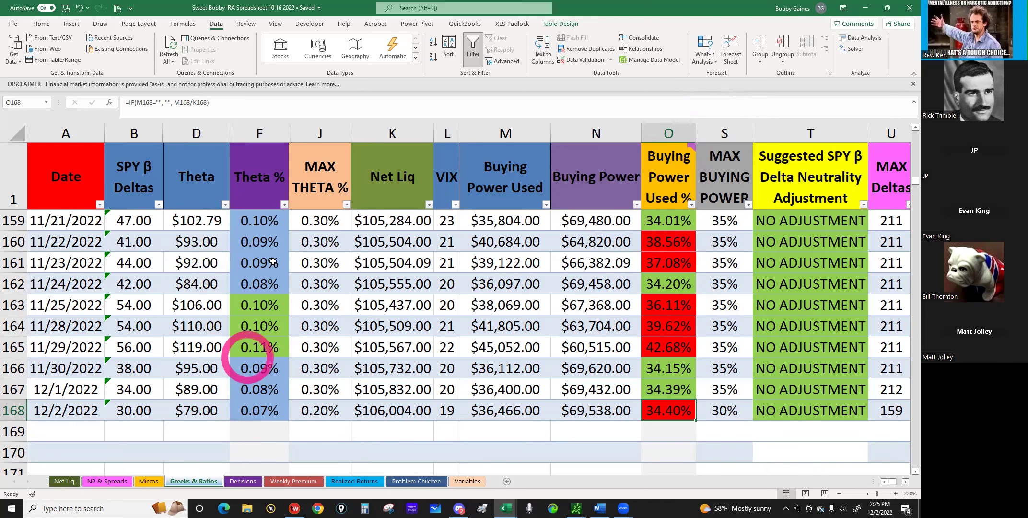
pyautogui.click(672, 242)
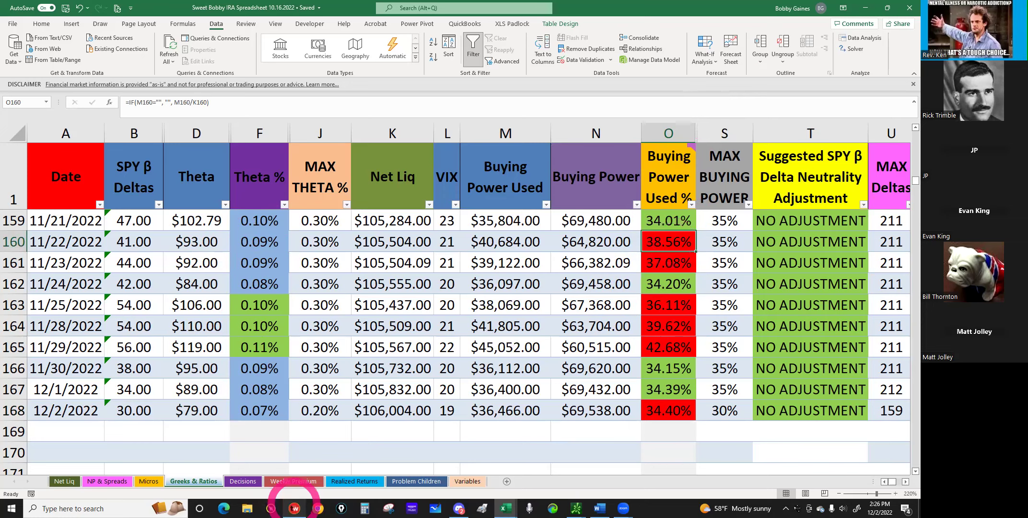
# Look up VIX in tastyworks, examine its price chart, and return to the IRA workbook.
pyautogui.click(295, 508)
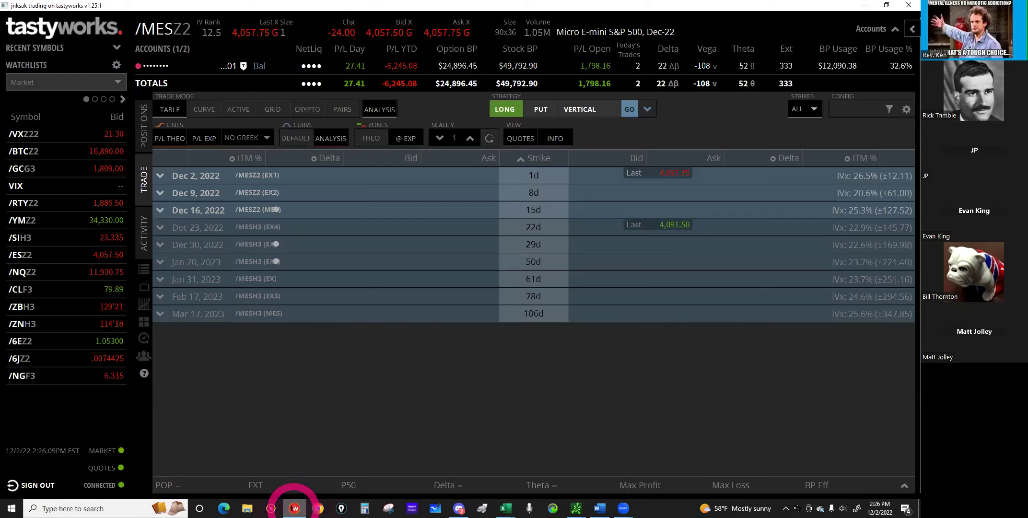
pyautogui.click(154, 32)
pyautogui.write('VIX')
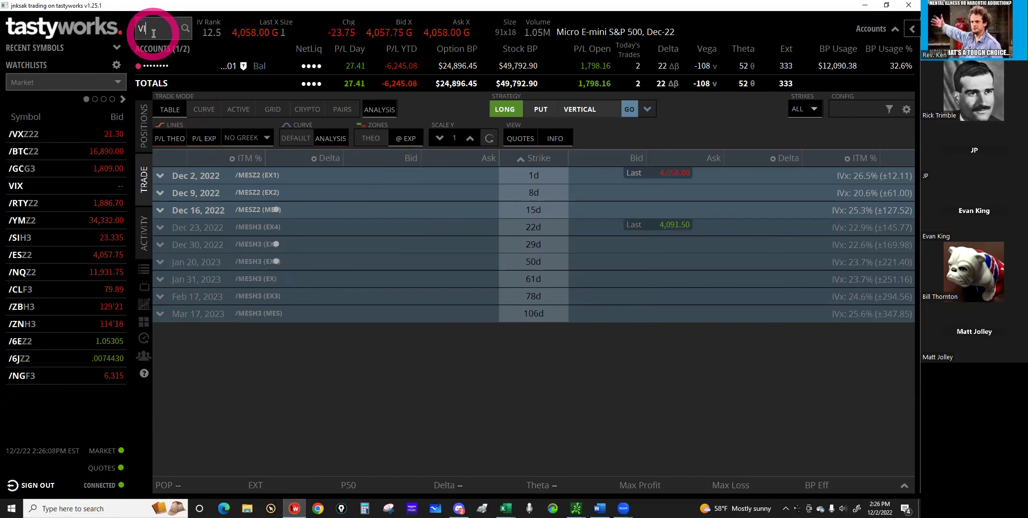
pyautogui.press('Return')
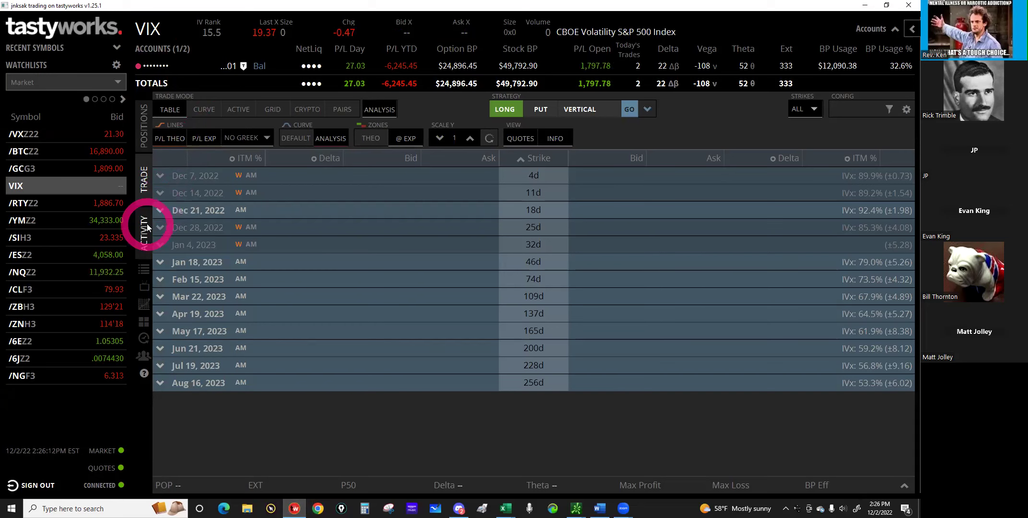
pyautogui.click(144, 305)
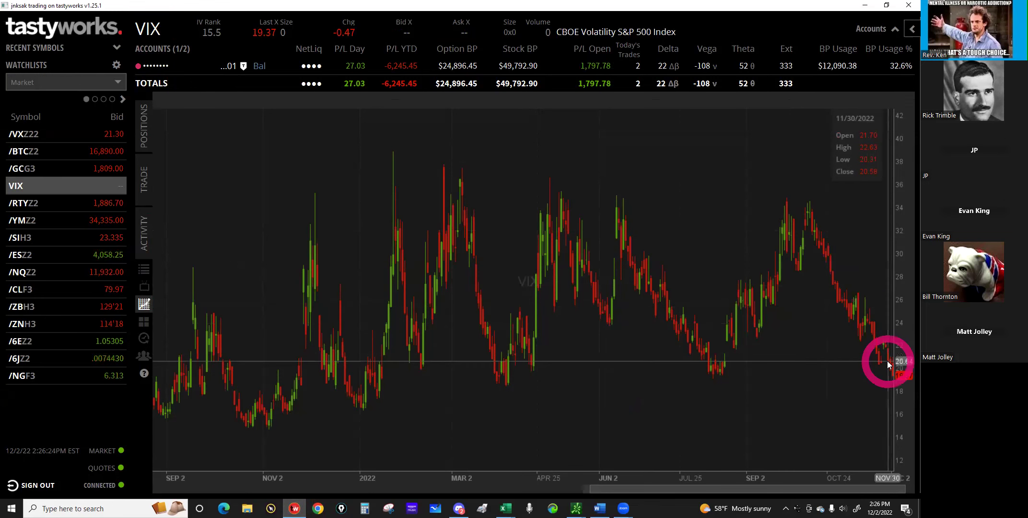
pyautogui.click(863, 11)
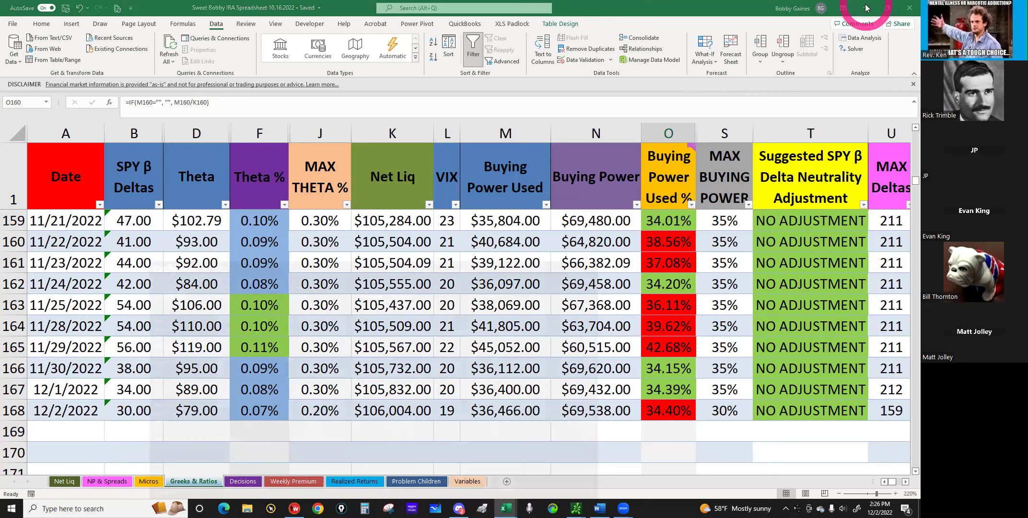
# Compare the 12/2/2022 Theta % and Buying Power Used % with their maximum values in the IRA workbook.
pyautogui.click(667, 415)
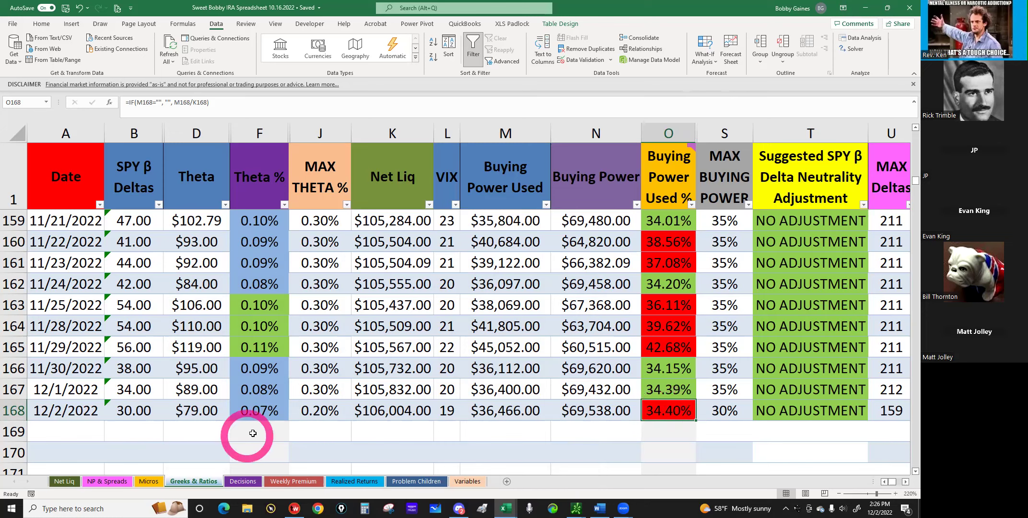
pyautogui.click(242, 411)
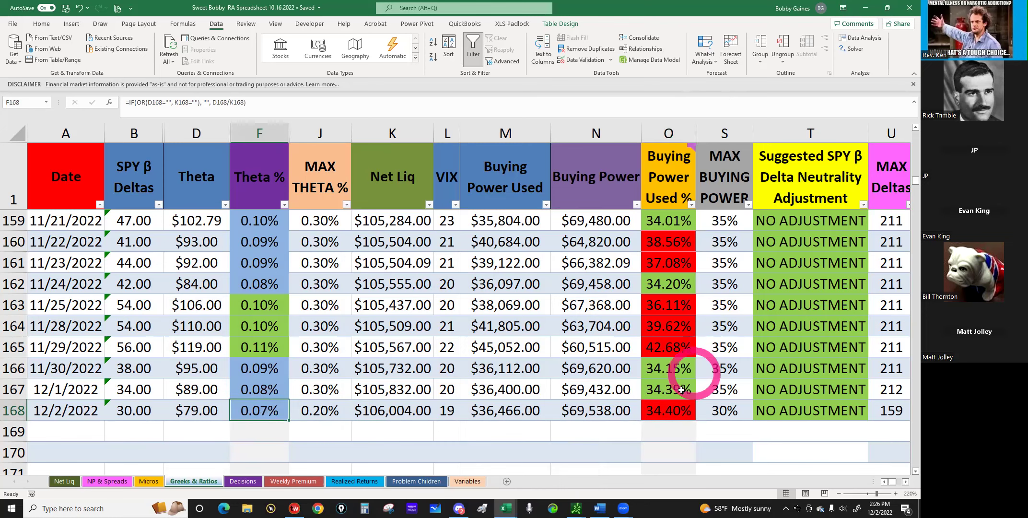
pyautogui.click(669, 410)
pyautogui.click(259, 412)
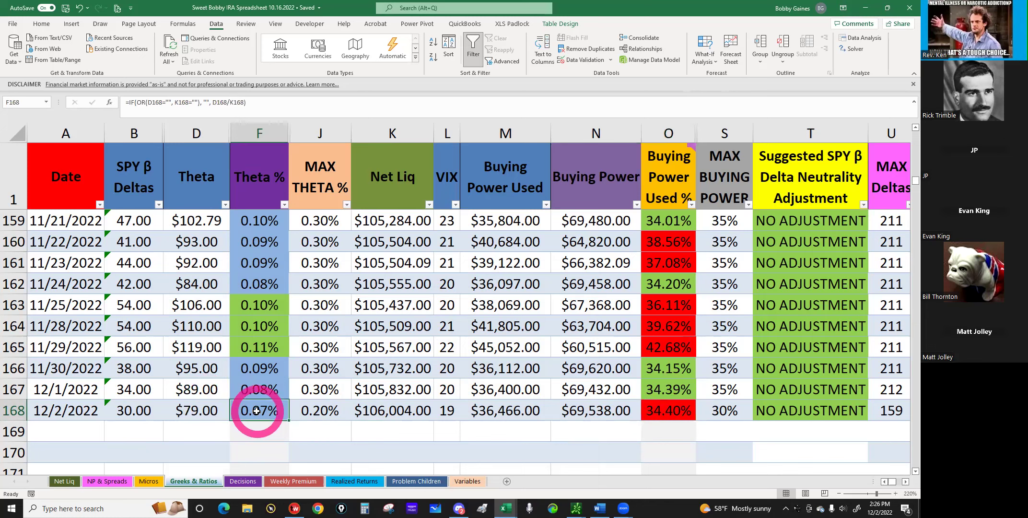
pyautogui.click(662, 411)
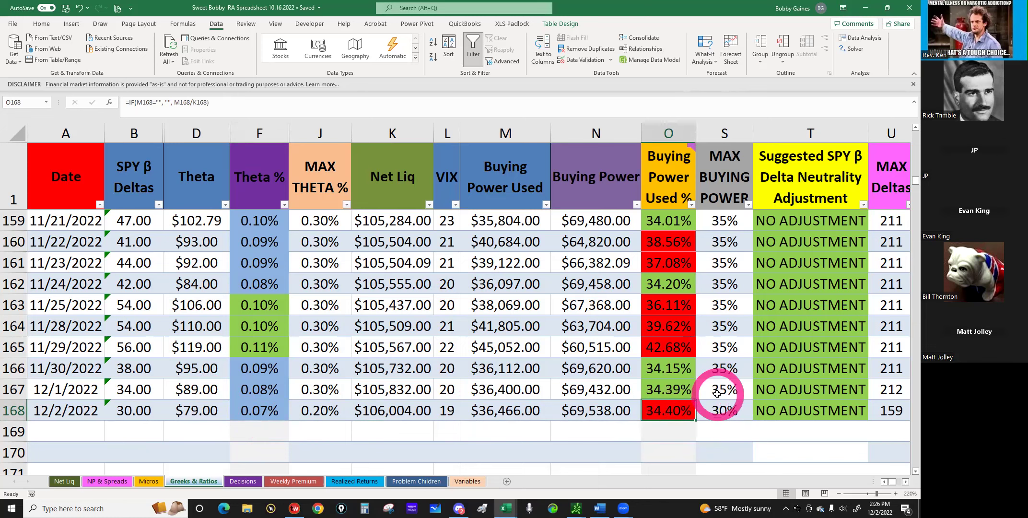
pyautogui.click(263, 411)
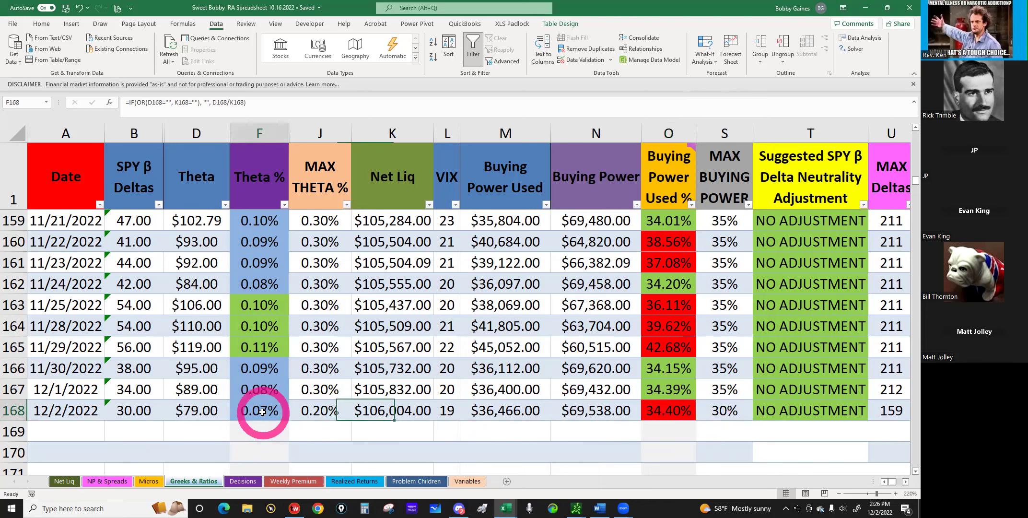
pyautogui.click(110, 411)
pyautogui.click(264, 409)
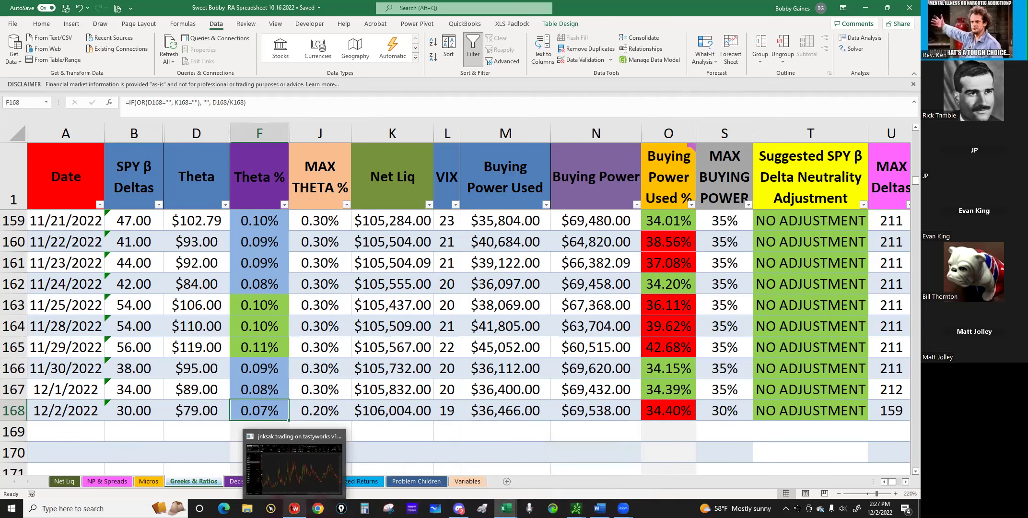
# Switch to the 11.24.2022 workbook and open its Weekly Premium sheet.
pyautogui.moveTo(506, 503)
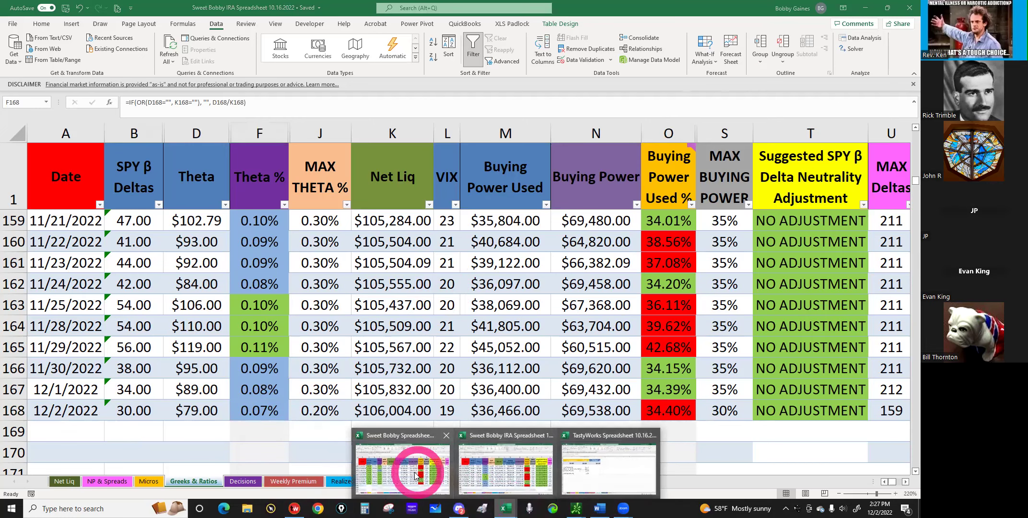
pyautogui.click(420, 470)
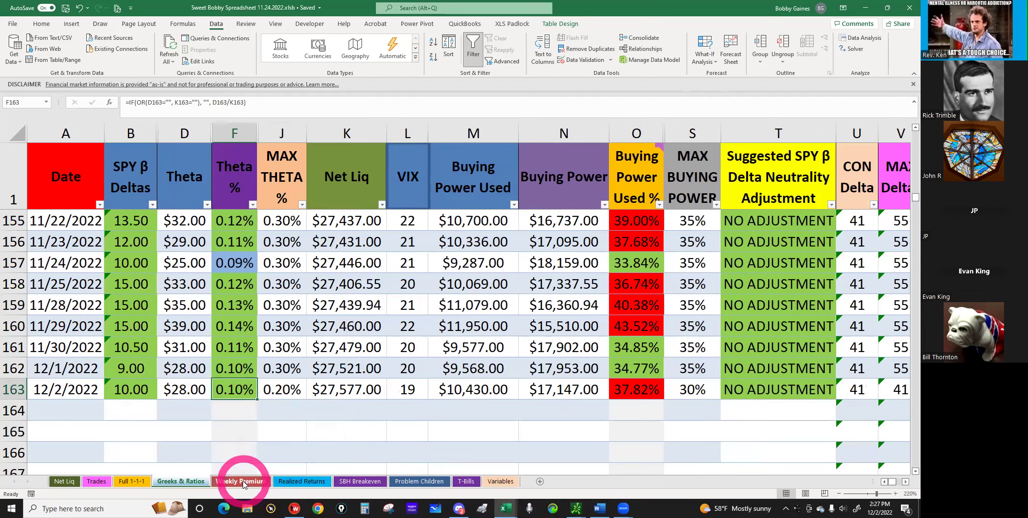
pyautogui.click(243, 480)
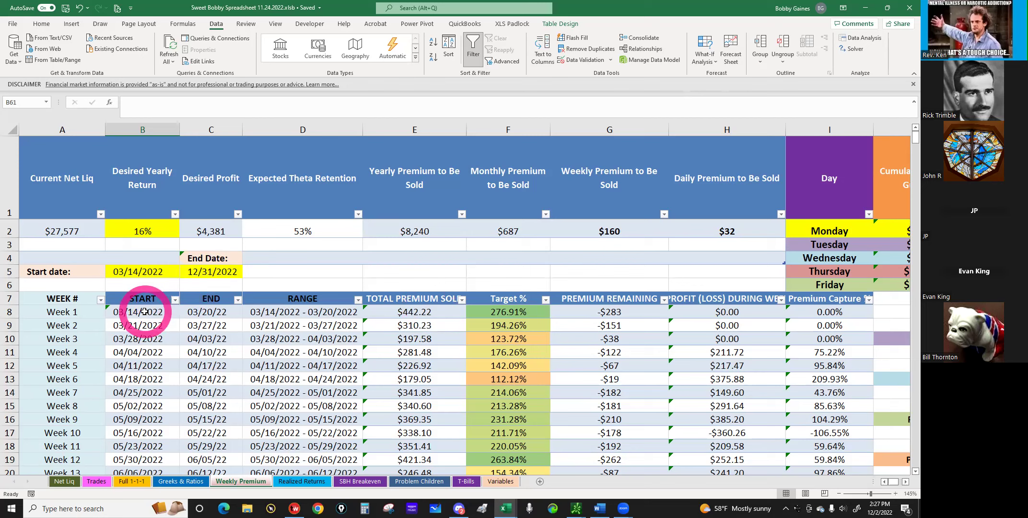
# Check the Weekly Premium start and end dates against the December 2022 calendar.
pyautogui.click(875, 506)
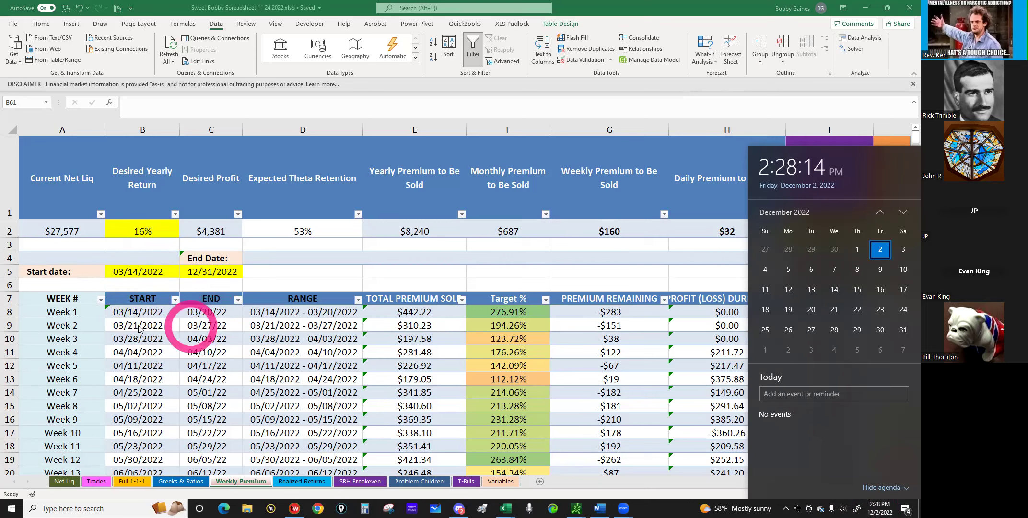
pyautogui.click(140, 272)
pyautogui.click(140, 272)
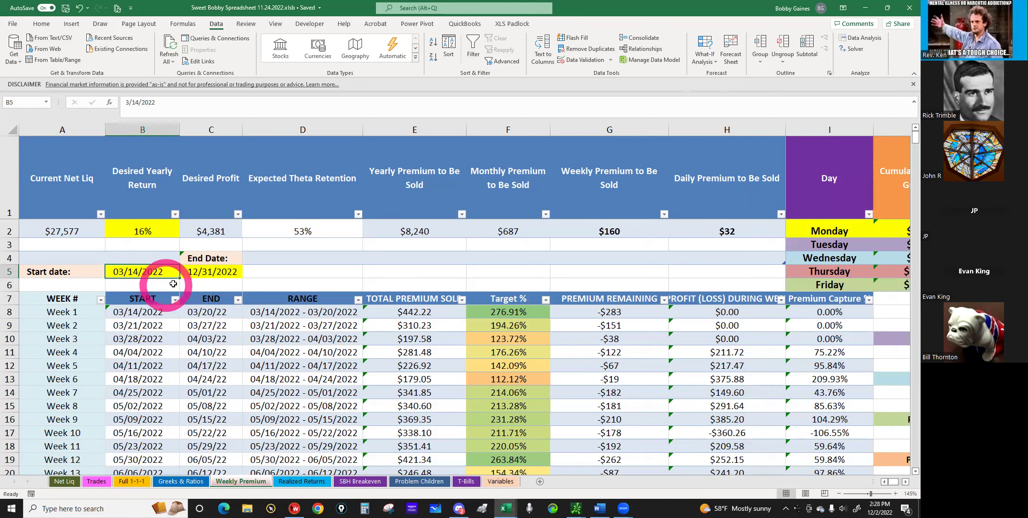
pyautogui.click(210, 272)
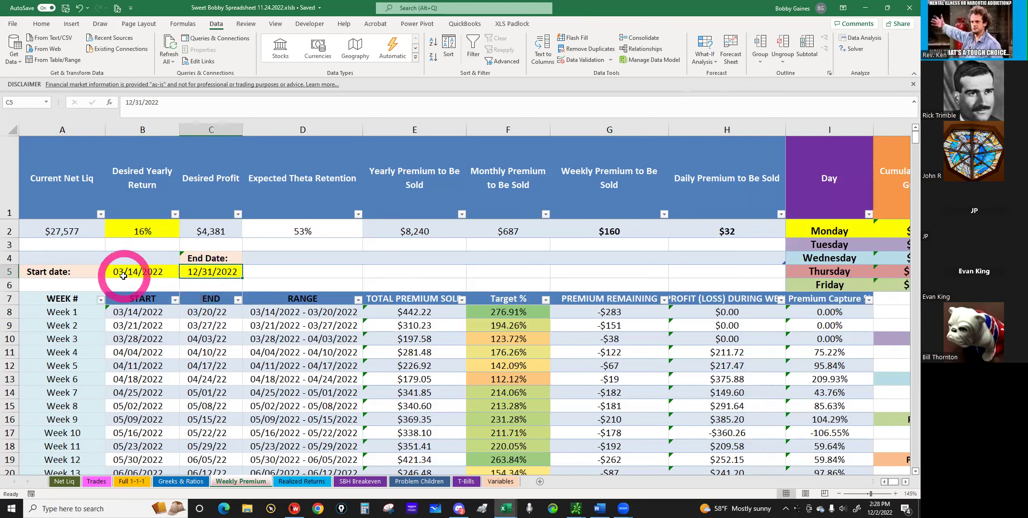
pyautogui.click(123, 276)
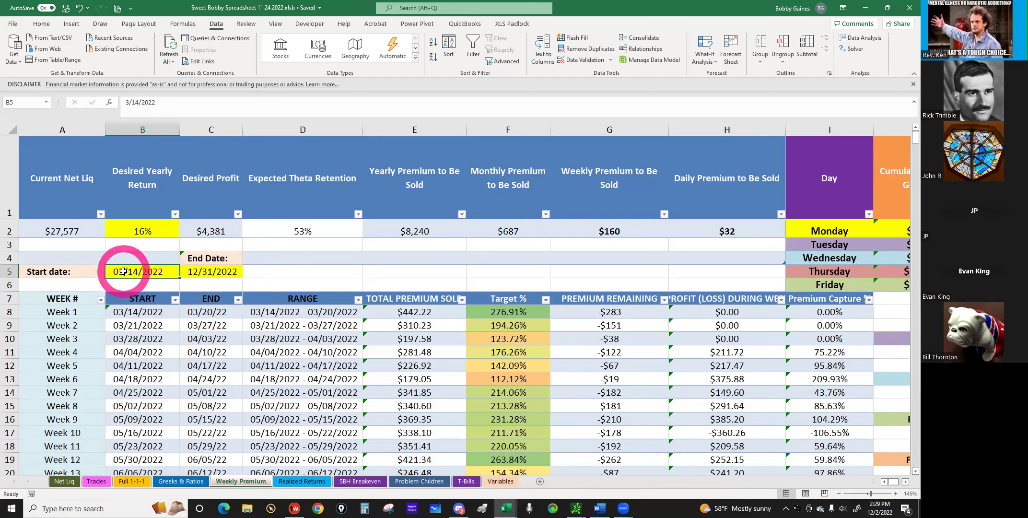
pyautogui.click(898, 503)
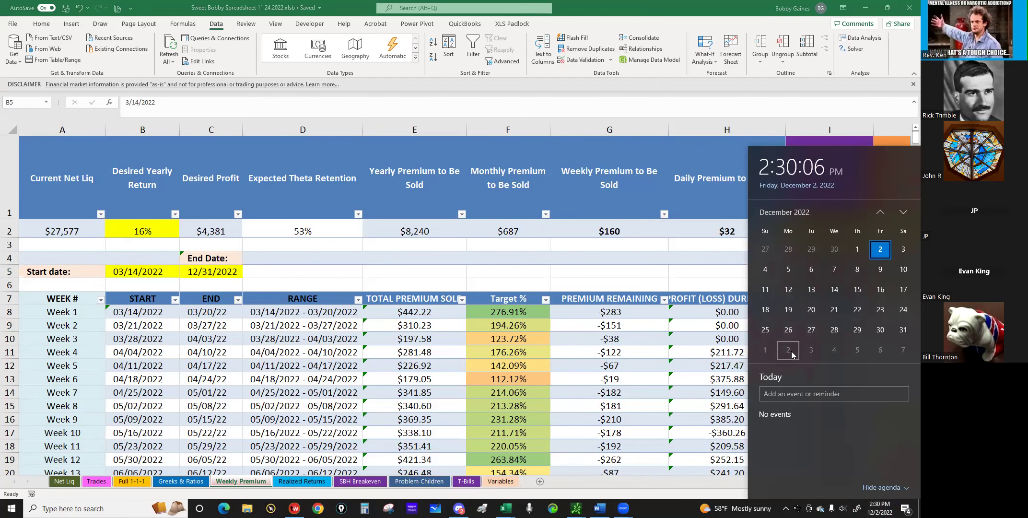
pyautogui.click(731, 24)
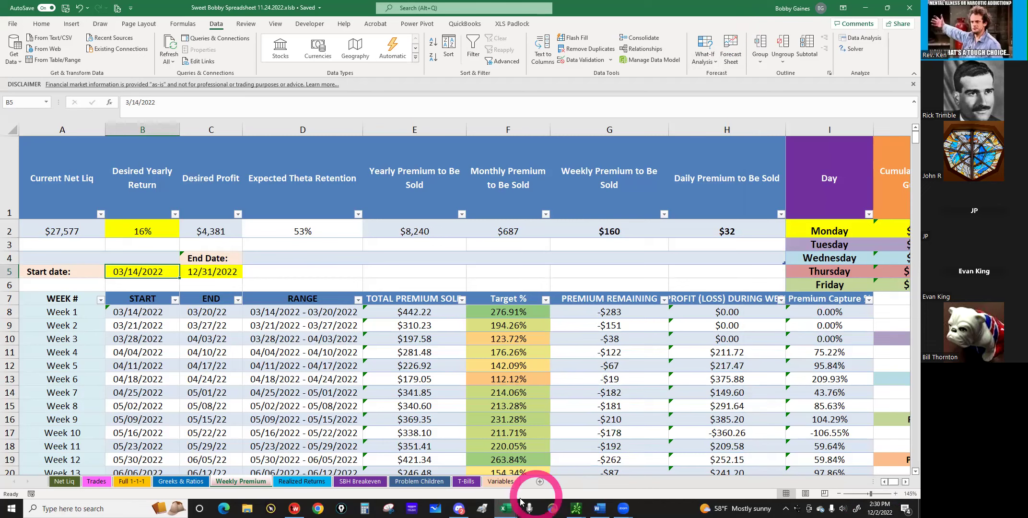
# Glance at the TastyWorks Realized Returns, and open the SBH Breakeven sheet in the 11.24.2022 workbook.
pyautogui.click(499, 504)
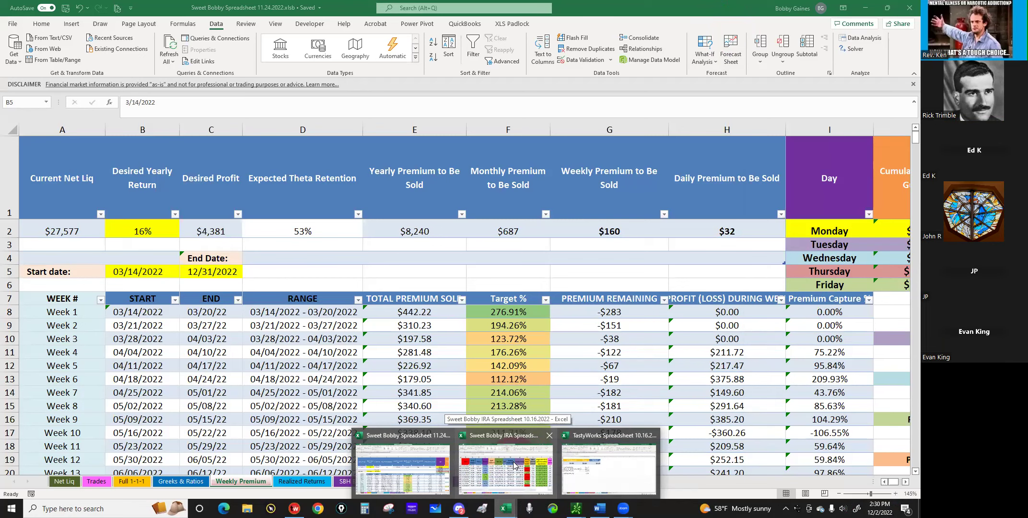
pyautogui.click(615, 466)
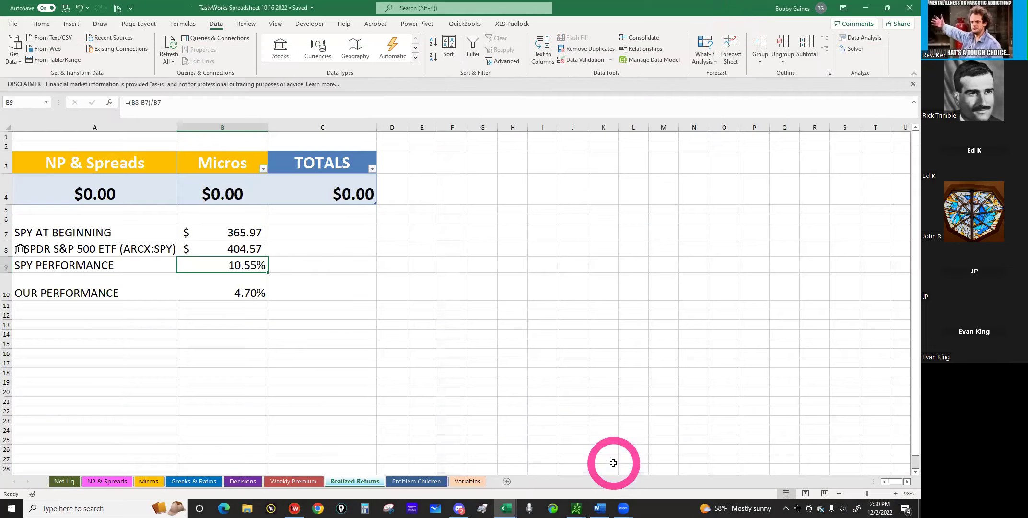
pyautogui.click(866, 8)
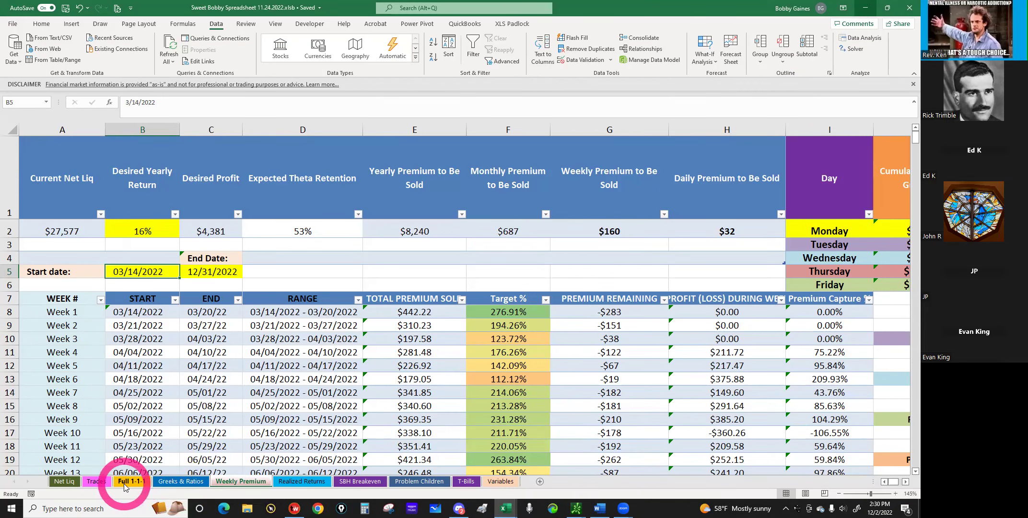
pyautogui.click(349, 482)
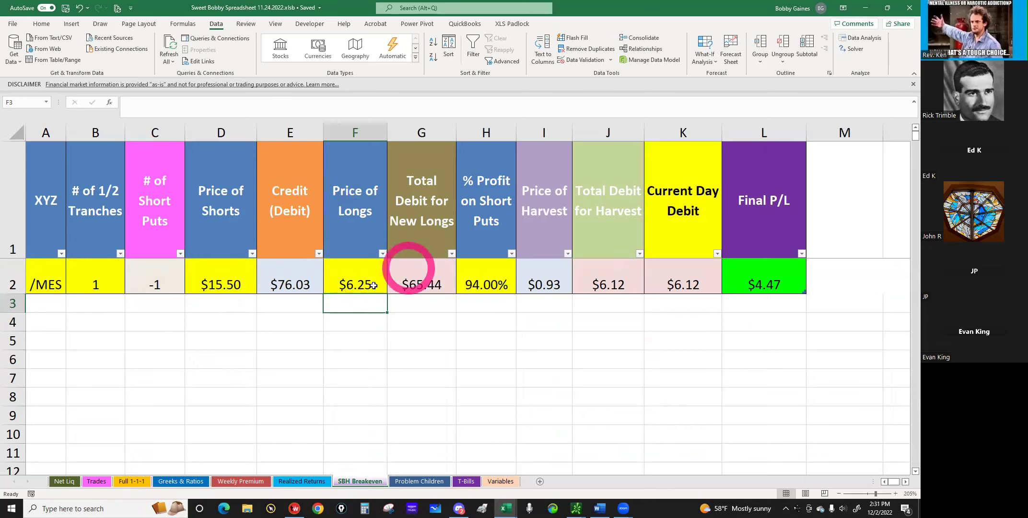
# Run Goal Seek to bring Final P/L in L2 to 0 by changing the Price of Longs in F2.
pyautogui.click(358, 281)
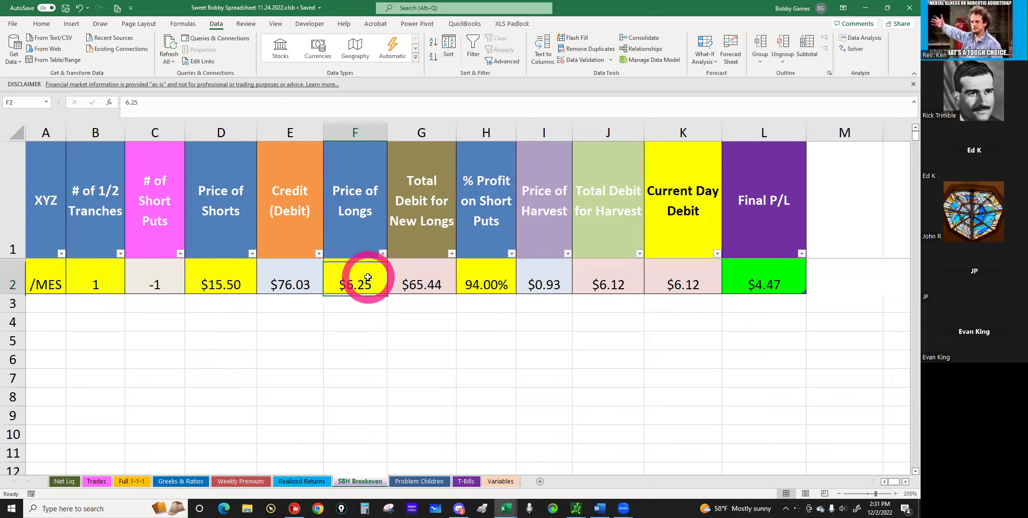
pyautogui.click(715, 64)
pyautogui.click(717, 86)
pyautogui.click(527, 65)
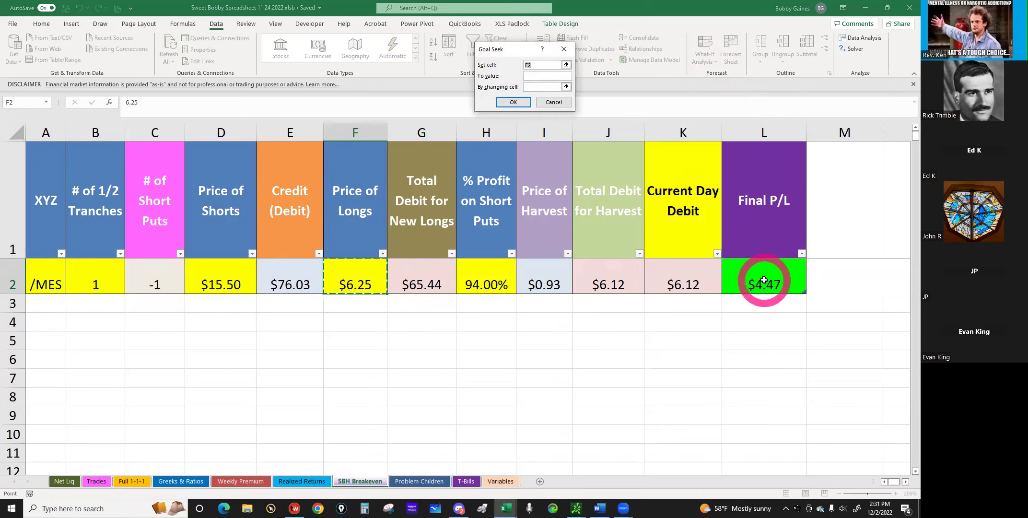
pyautogui.click(764, 280)
pyautogui.click(532, 75)
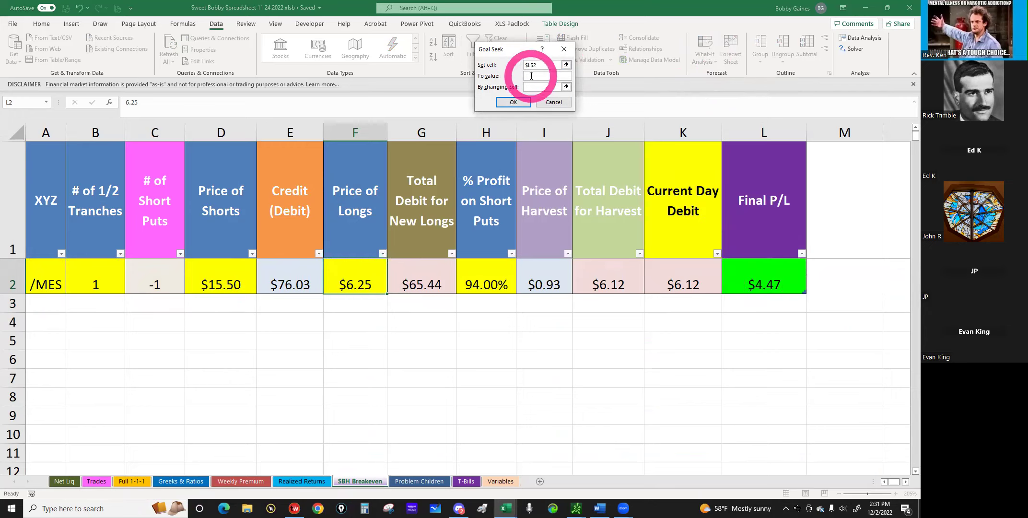
pyautogui.click(532, 86)
pyautogui.click(355, 275)
pyautogui.click(513, 102)
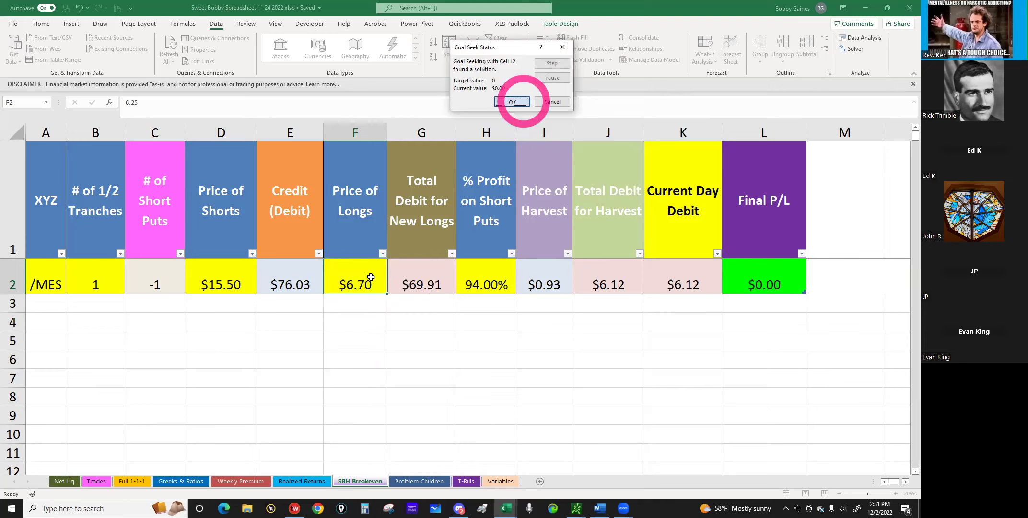
pyautogui.click(524, 103)
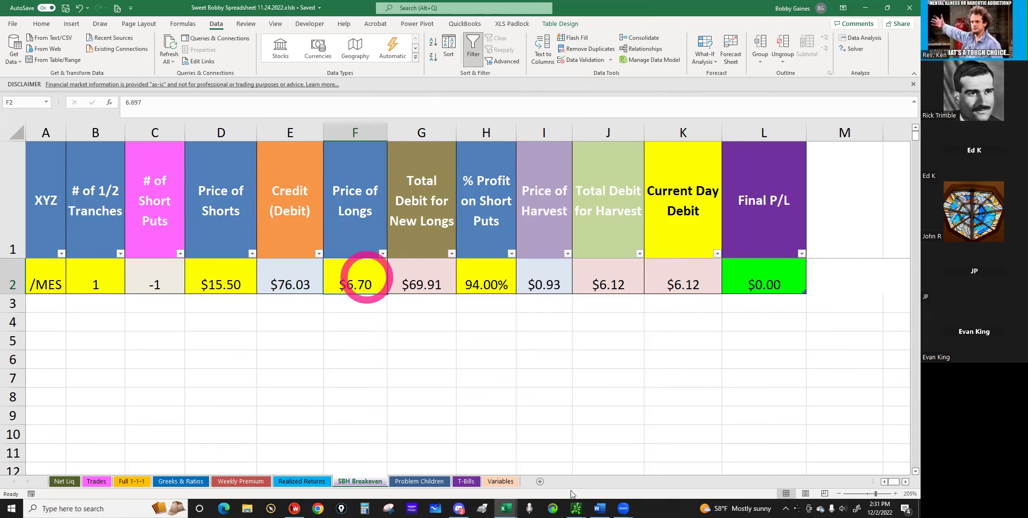
# Switch to the thinkorswim main window, hide its sidebar, and show the position statement by position groups.
pyautogui.moveTo(576, 507)
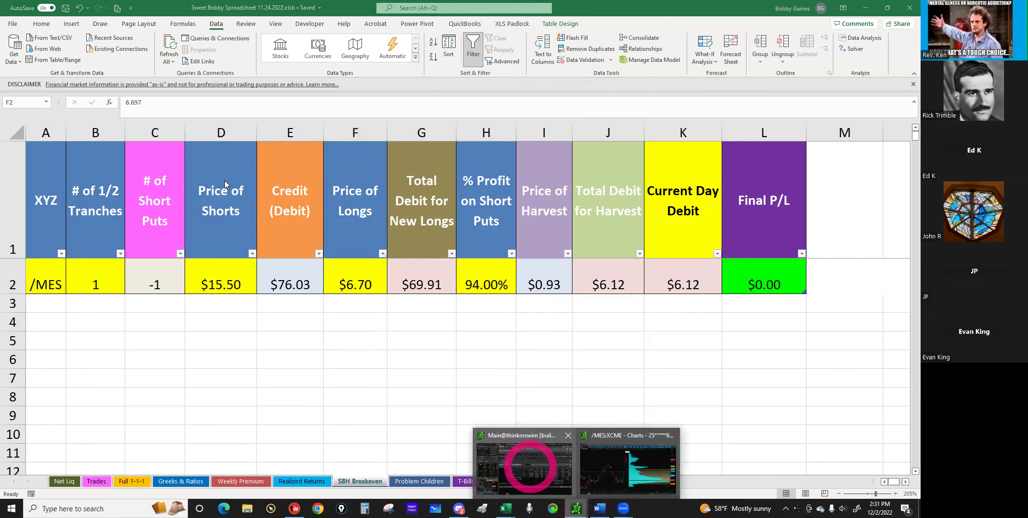
pyautogui.click(530, 470)
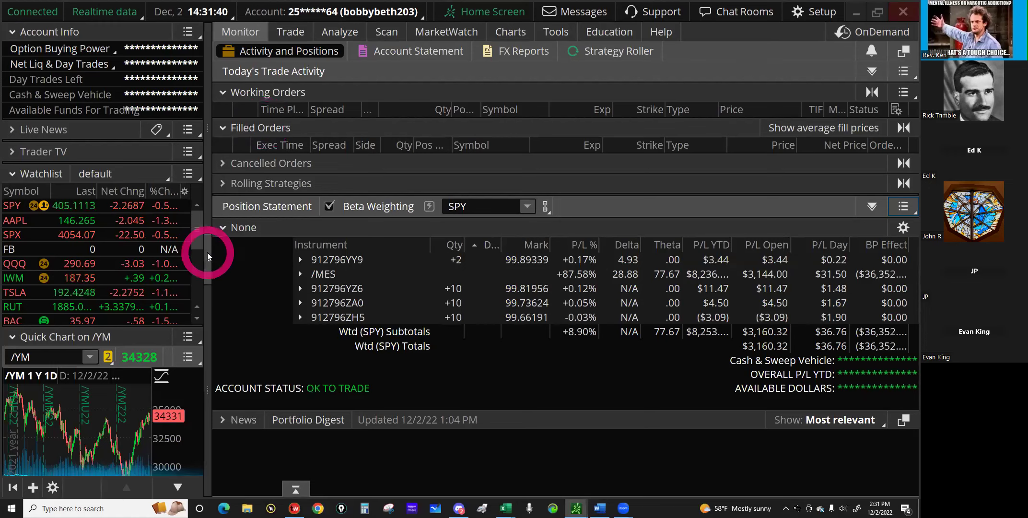
pyautogui.click(207, 252)
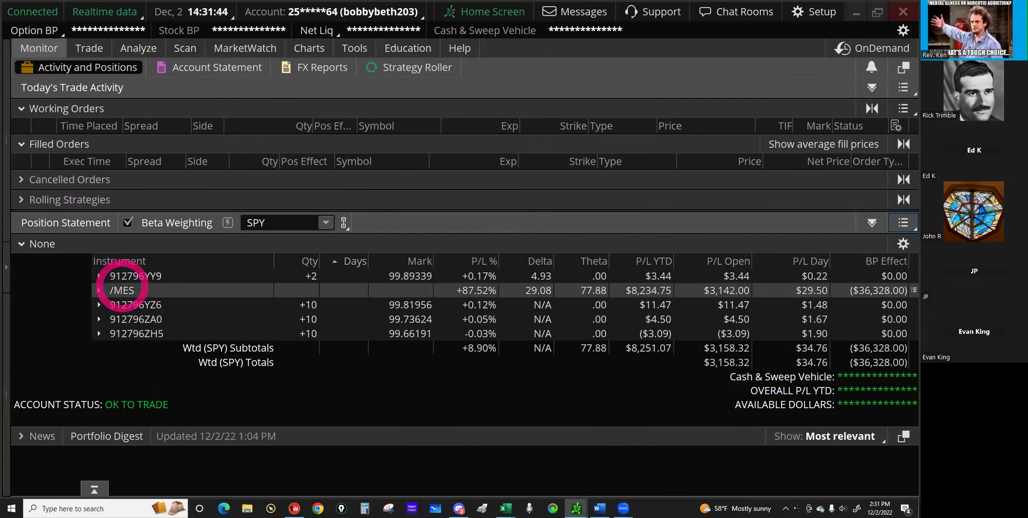
pyautogui.click(751, 72)
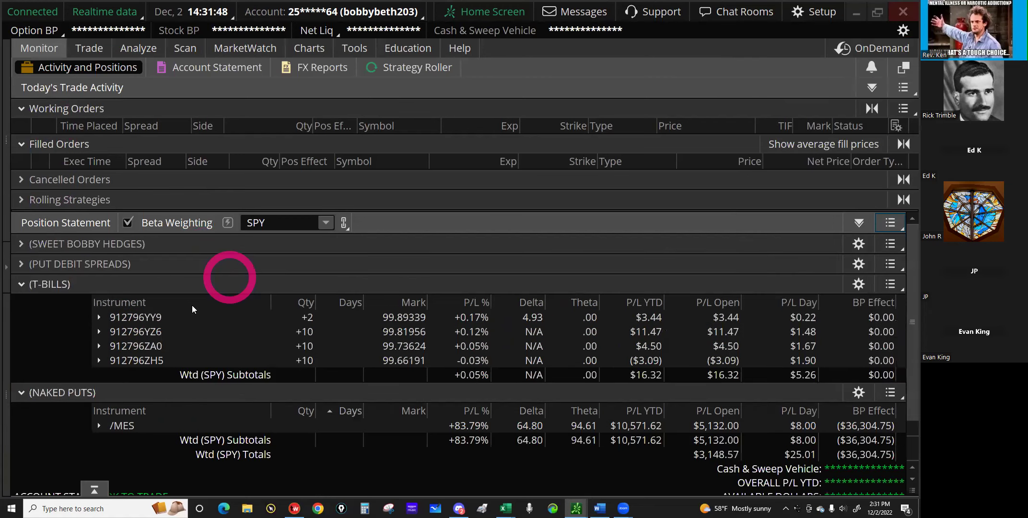
# Collapse the T-BILLS group, expand SWEET BOBBY HEDGES and its /MES position, and examine the short put's days, mark and open P/L.
pyautogui.click(448, 302)
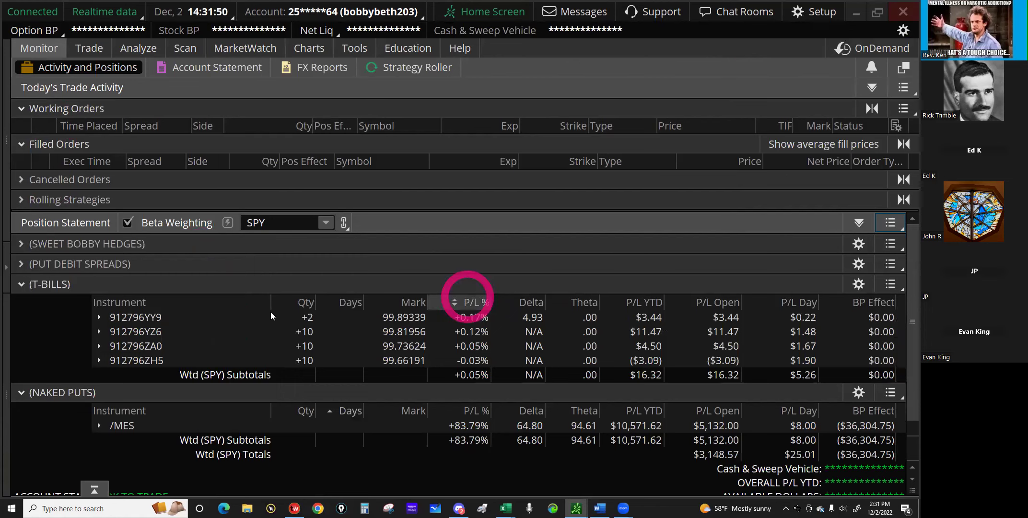
pyautogui.click(35, 287)
pyautogui.click(28, 248)
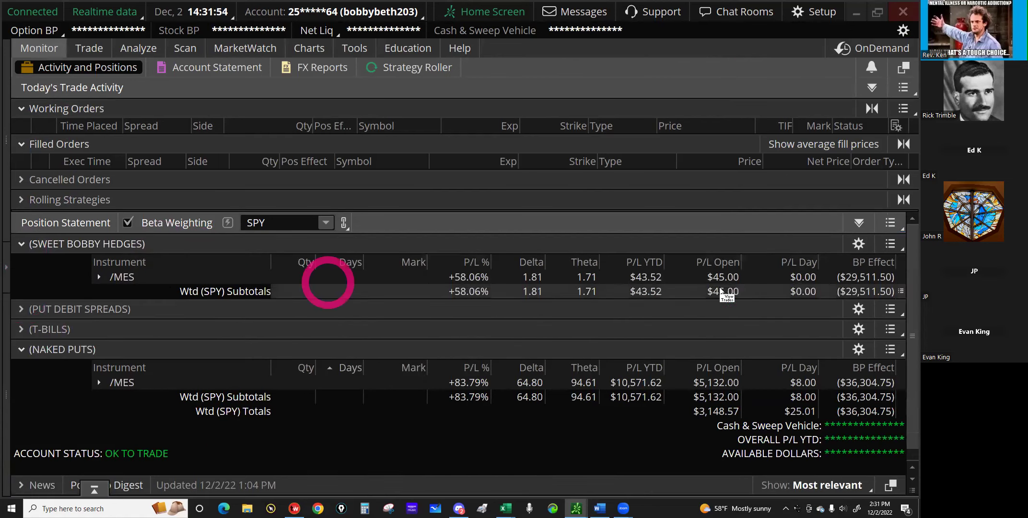
pyautogui.click(719, 278)
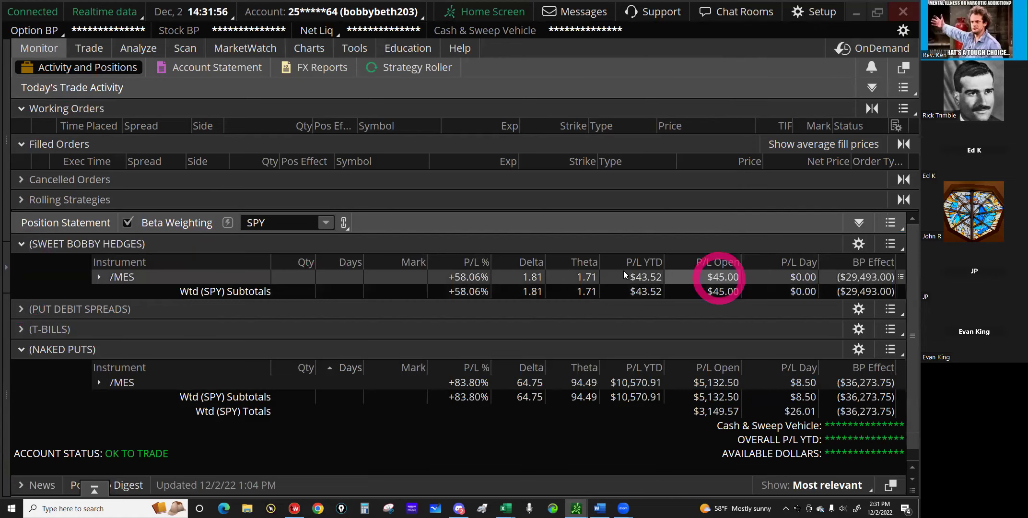
pyautogui.click(497, 288)
pyautogui.click(122, 251)
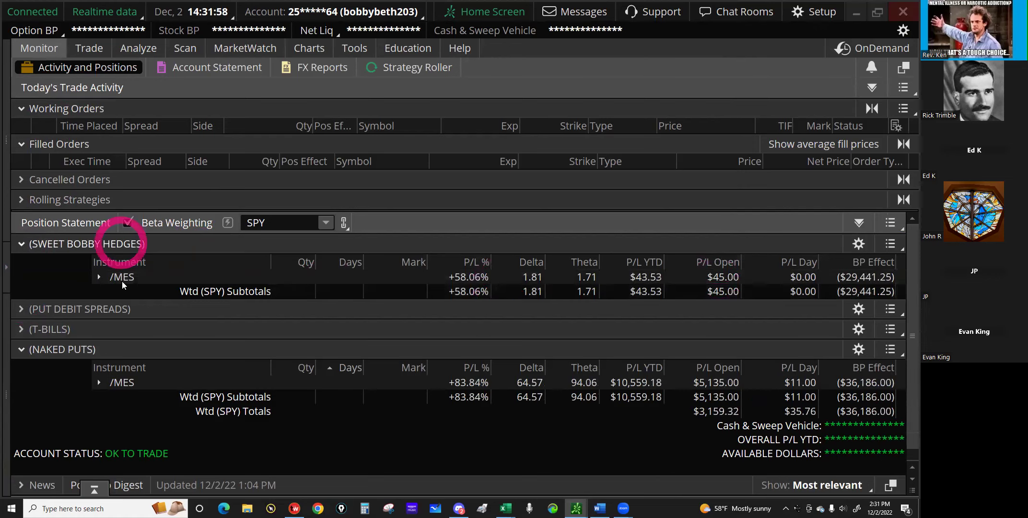
pyautogui.click(122, 279)
pyautogui.click(354, 282)
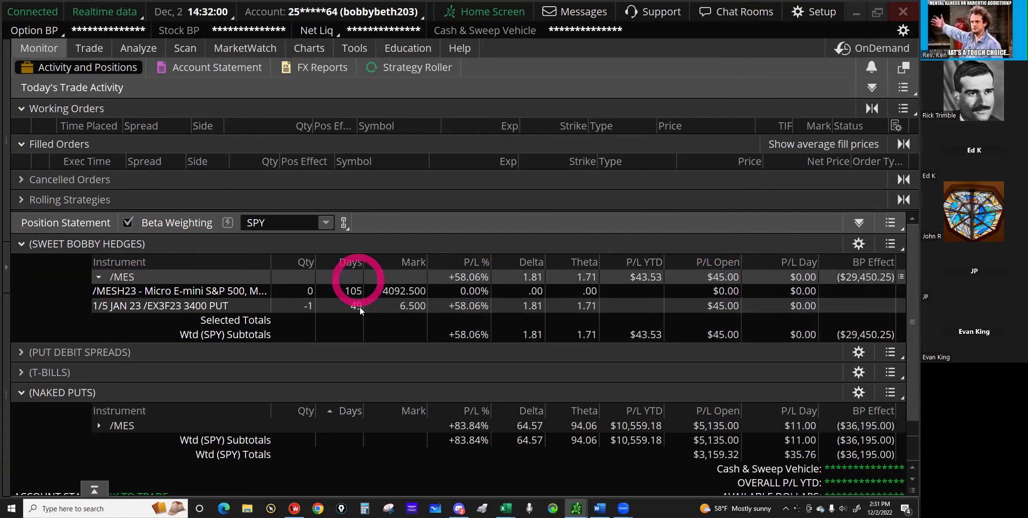
pyautogui.click(411, 320)
pyautogui.click(701, 306)
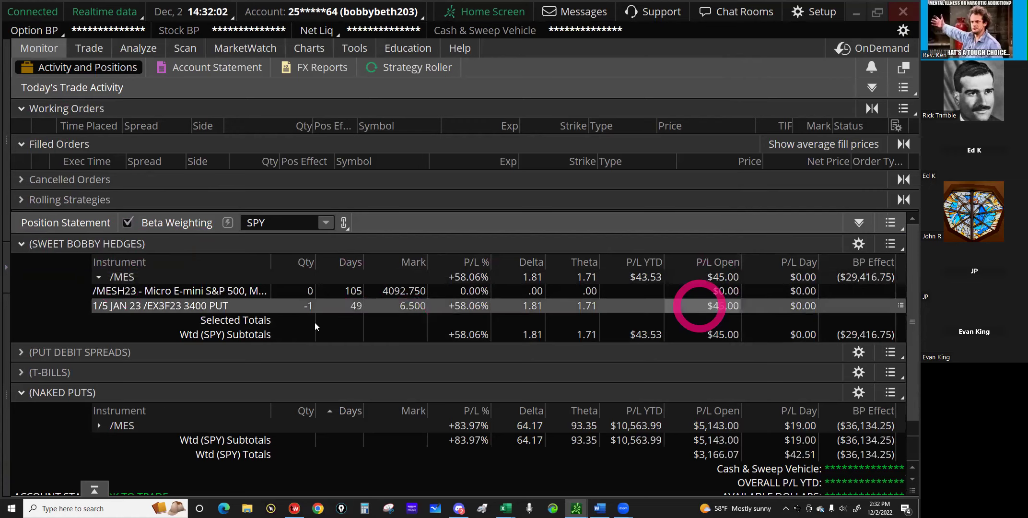
pyautogui.click(217, 302)
# Check the hedge's days to expiration, and expand the matching JAN 23 (49) expiration in the /MES option chain.
pyautogui.click(89, 48)
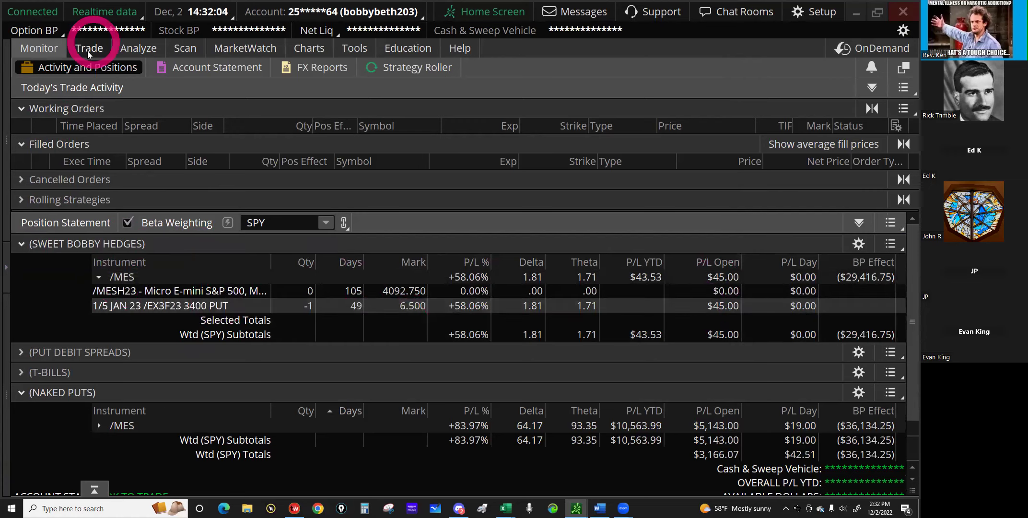
pyautogui.click(36, 176)
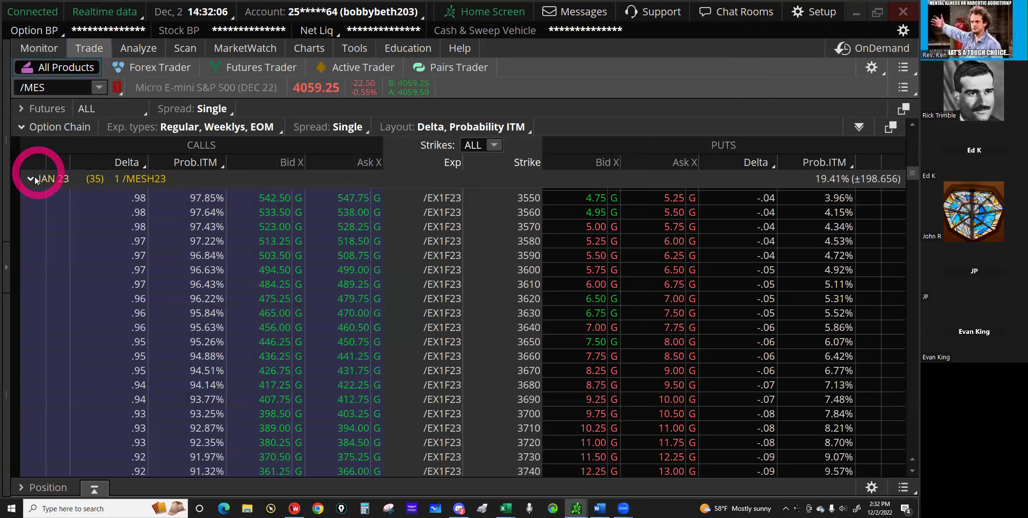
pyautogui.click(54, 63)
pyautogui.click(340, 270)
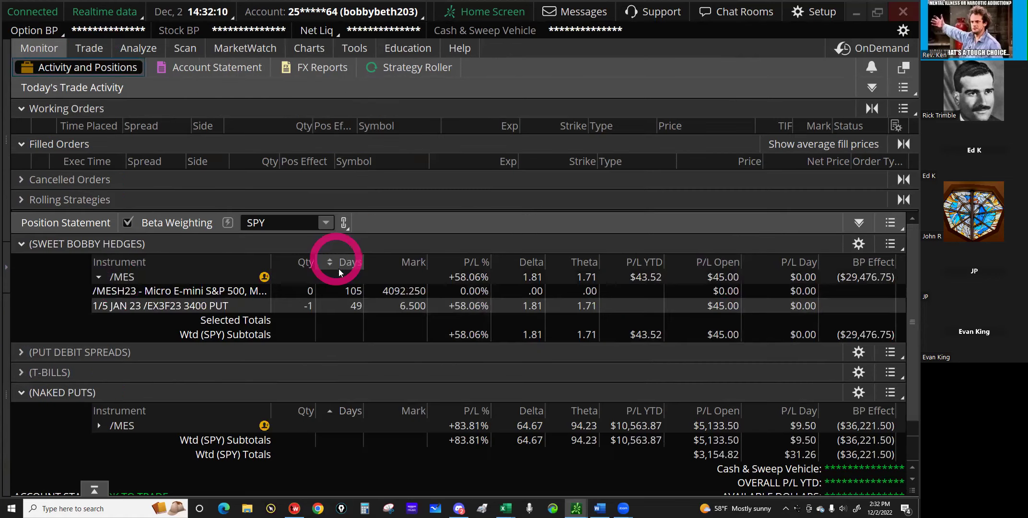
pyautogui.click(90, 48)
pyautogui.click(202, 261)
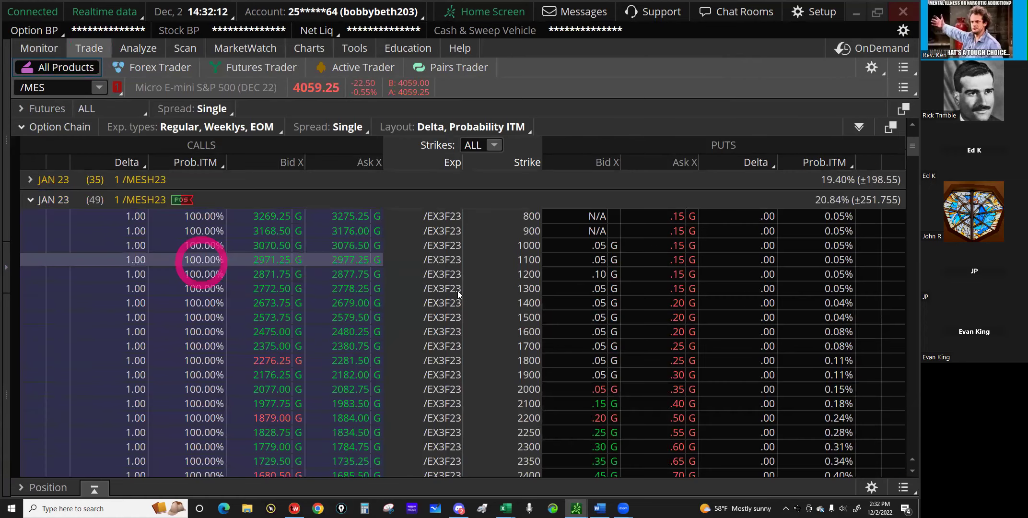
# Locate the short 3400 put in the JAN 23 (49) chain and create a buy order for the 3350 put.
pyautogui.click(650, 354)
pyautogui.scroll(-5, 651, 357)
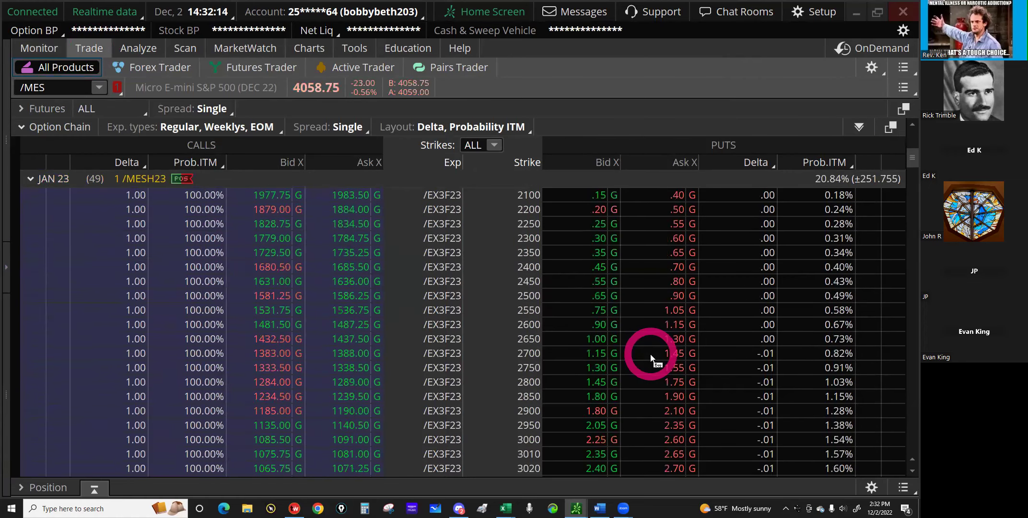
pyautogui.scroll(-2, 652, 358)
pyautogui.scroll(-5, 651, 357)
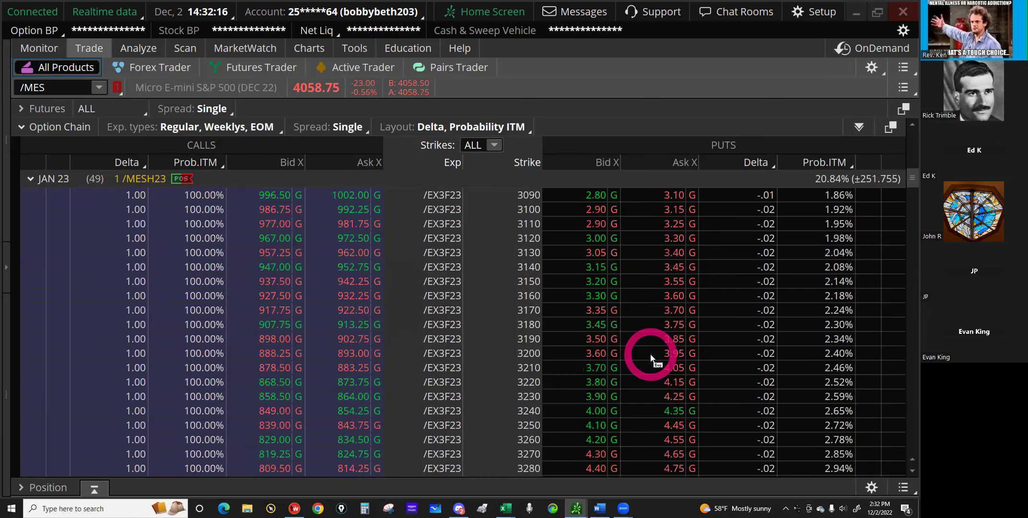
pyautogui.scroll(-3, 651, 357)
pyautogui.scroll(-1, 545, 406)
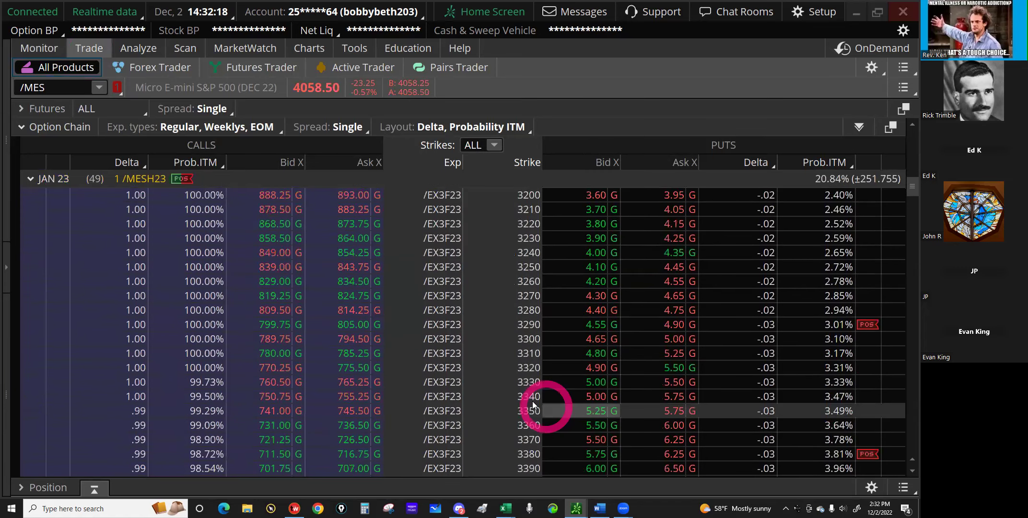
pyautogui.scroll(-1, 532, 406)
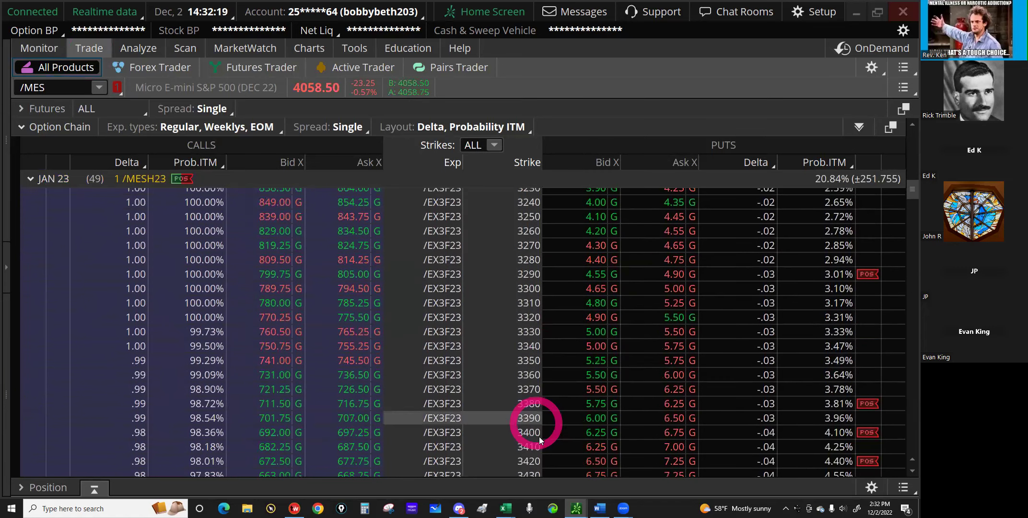
pyautogui.click(870, 434)
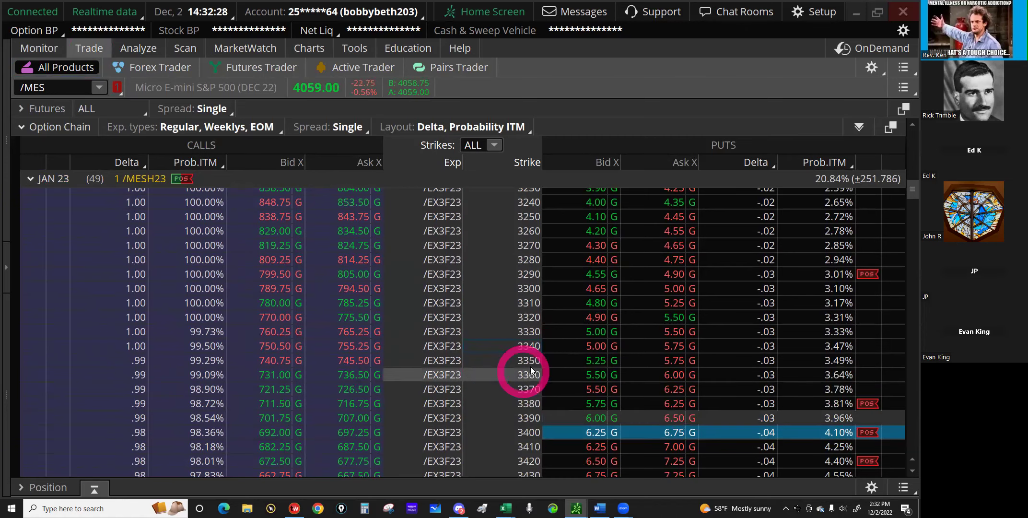
pyautogui.click(675, 360)
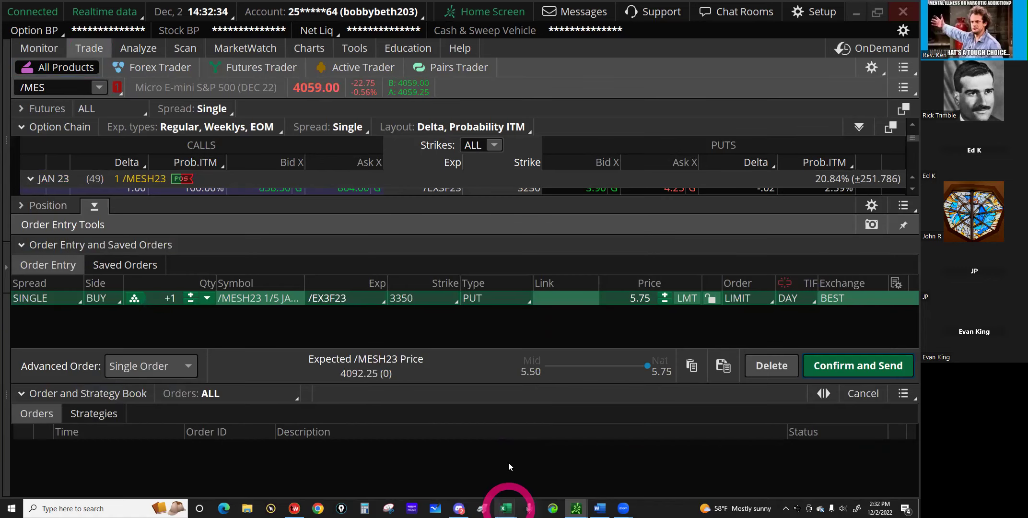
# Recheck the breakeven Price of Longs on the SBH Breakeven sheet of the 11.24.2022 workbook, and return to the thinkorswim order.
pyautogui.moveTo(506, 508)
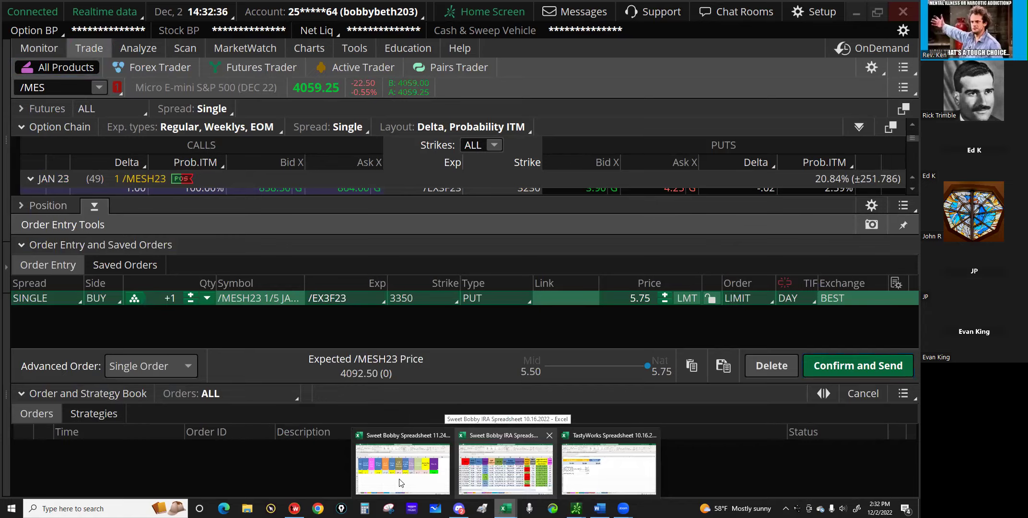
pyautogui.click(402, 479)
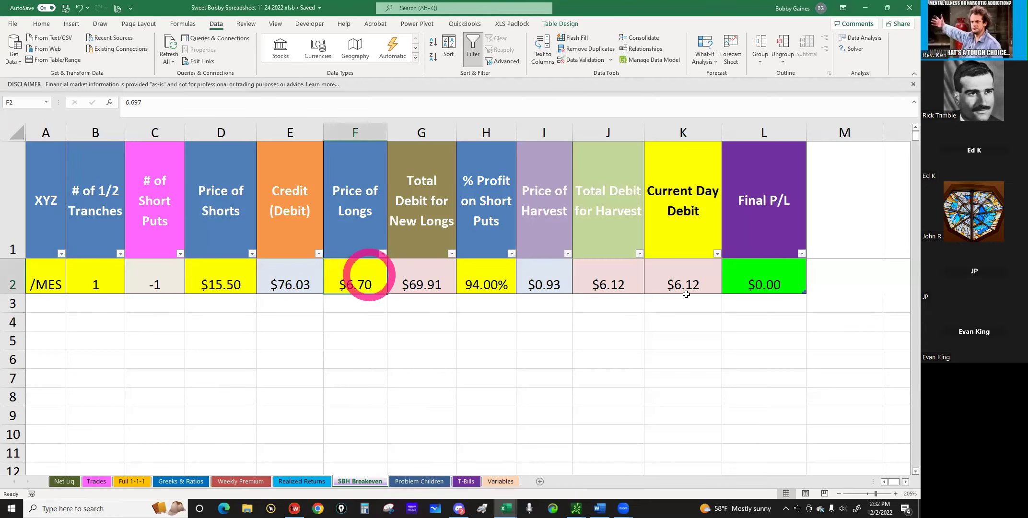
pyautogui.click(865, 11)
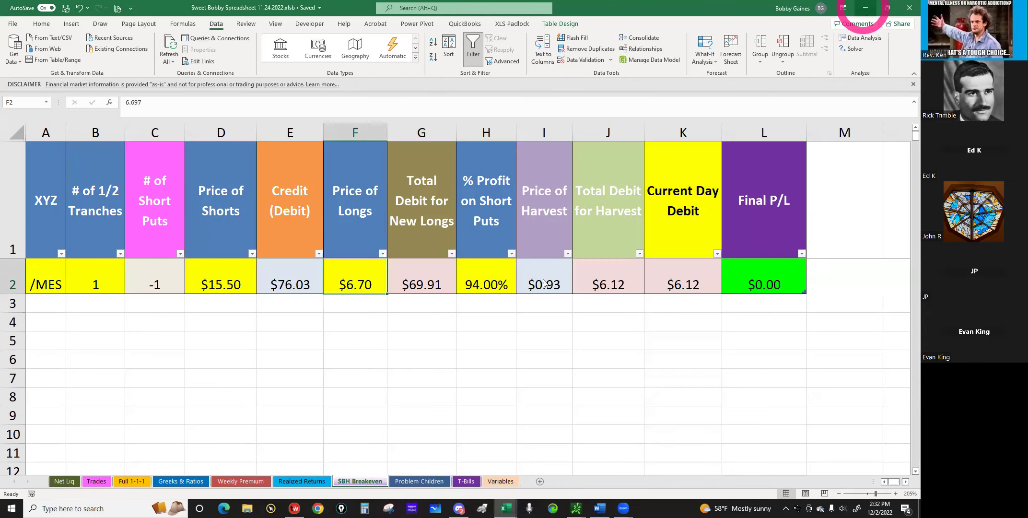
pyautogui.click(553, 297)
# Set the 3350 put order to a 5.50 limit price and quantity +2, confirm it, and send it.
pyautogui.click(635, 315)
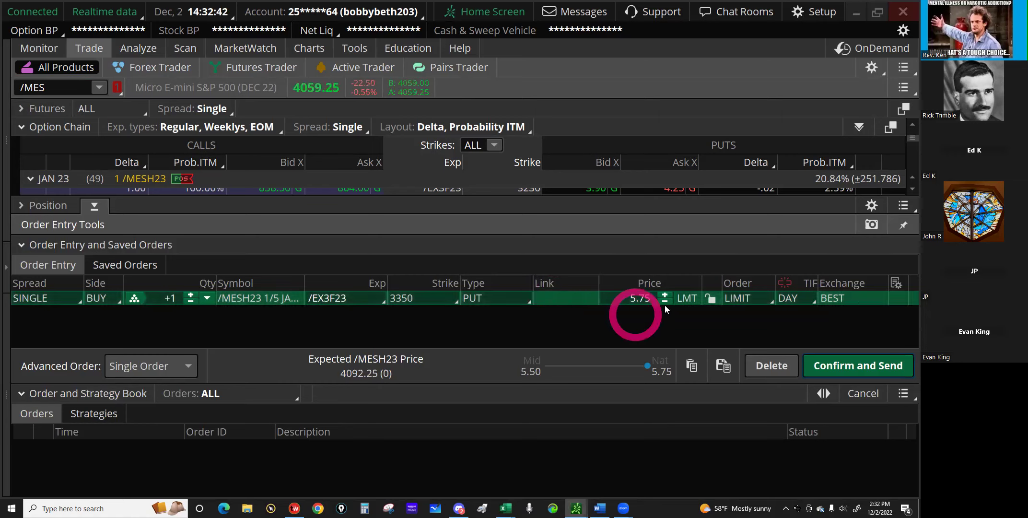
pyautogui.click(664, 305)
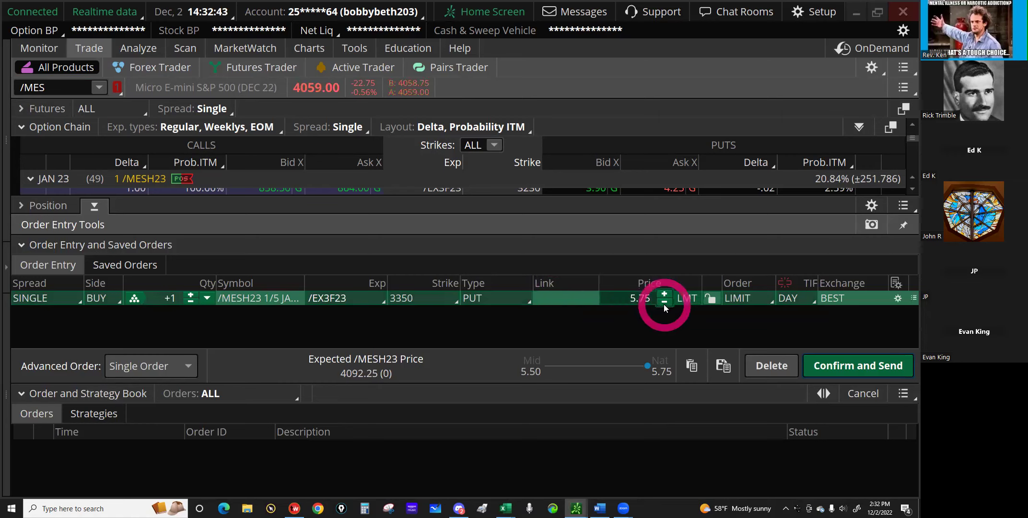
pyautogui.click(190, 293)
pyautogui.click(832, 367)
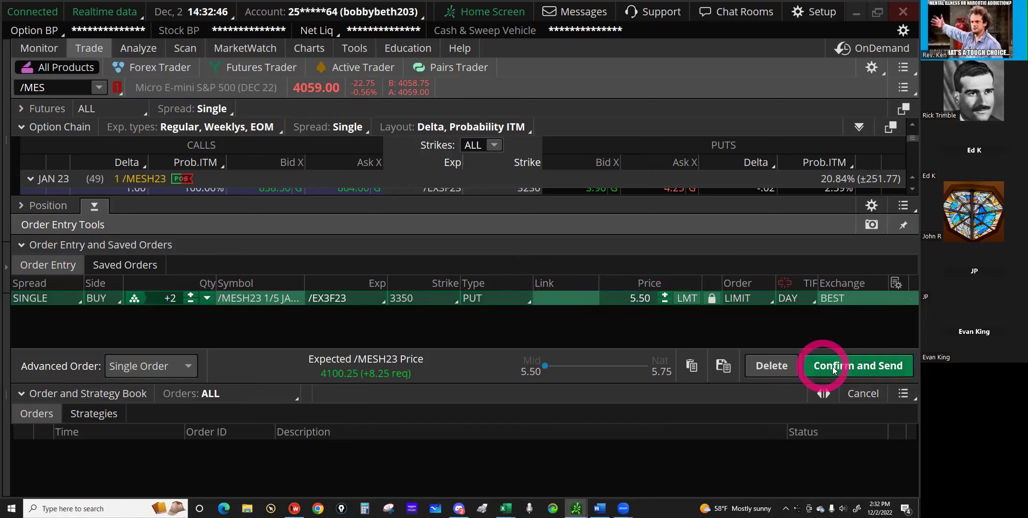
pyautogui.click(841, 363)
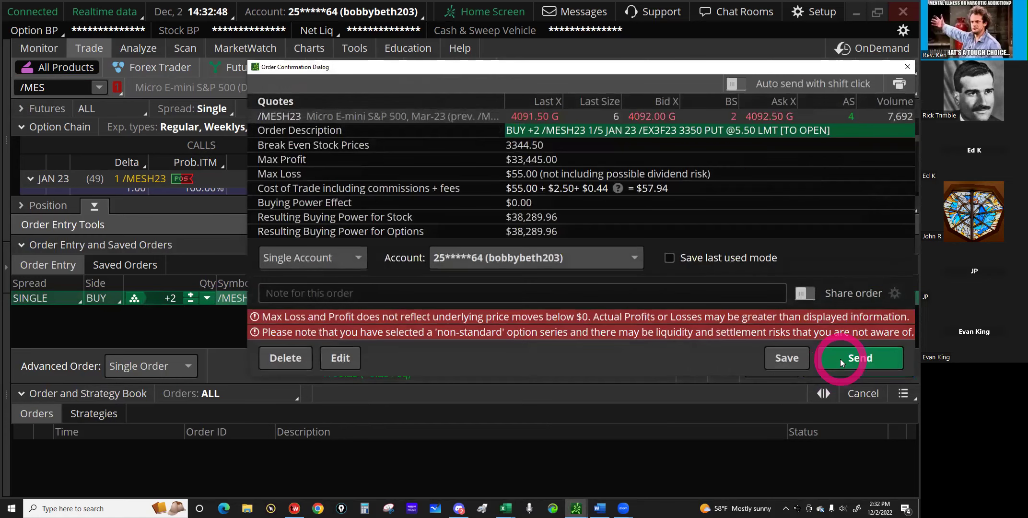
pyautogui.click(331, 208)
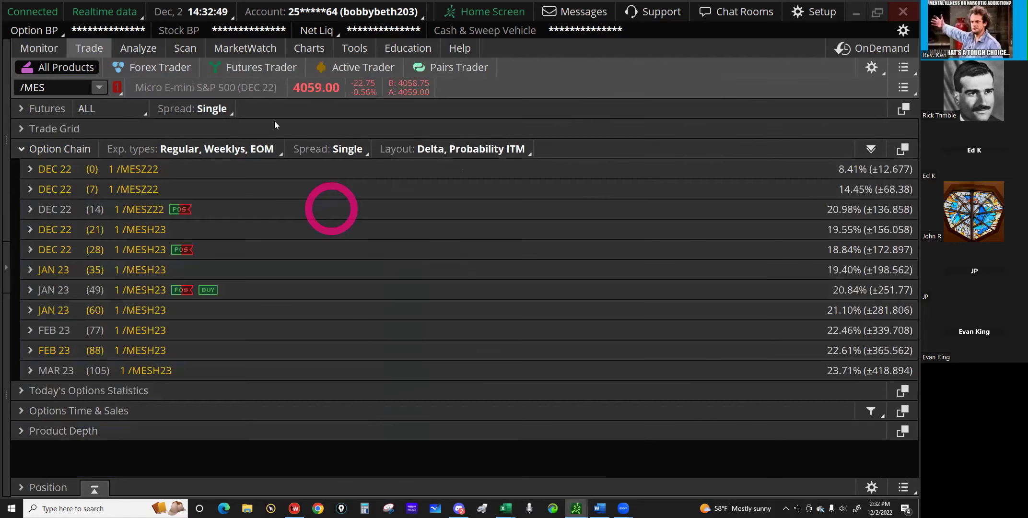
# Replace the working +2 3350 put buy order with one at a 5.75 limit price, and send it.
pyautogui.click(51, 56)
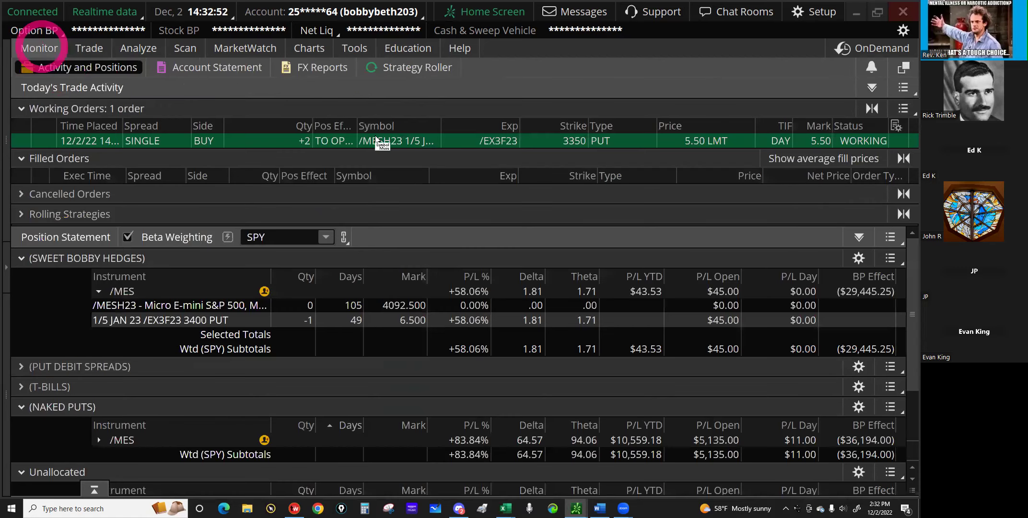
pyautogui.click(377, 140)
pyautogui.rightClick(376, 140)
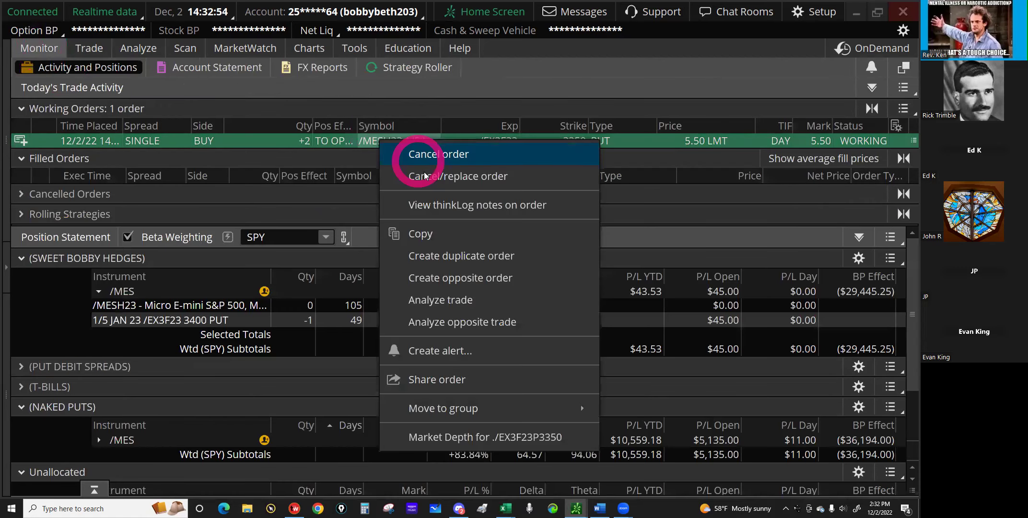
pyautogui.click(425, 176)
pyautogui.click(665, 295)
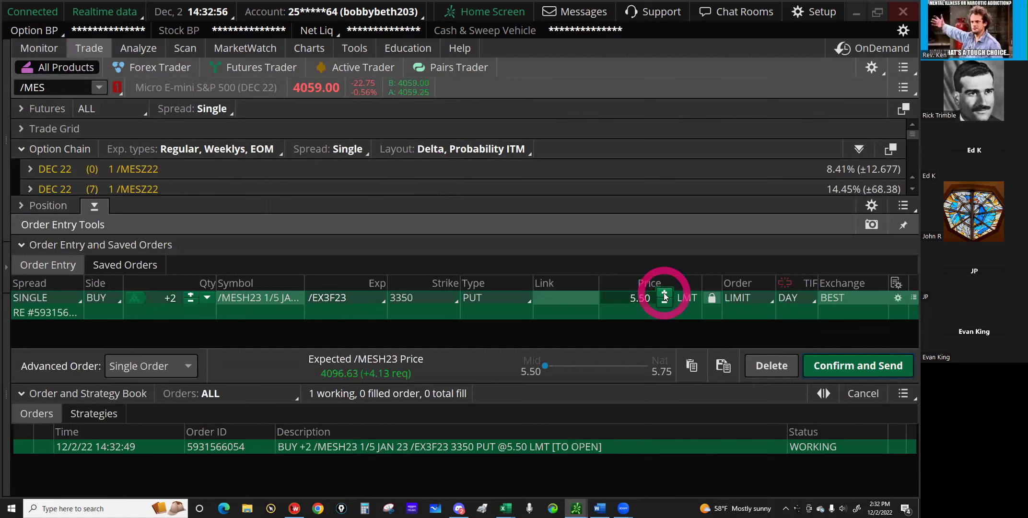
pyautogui.click(821, 366)
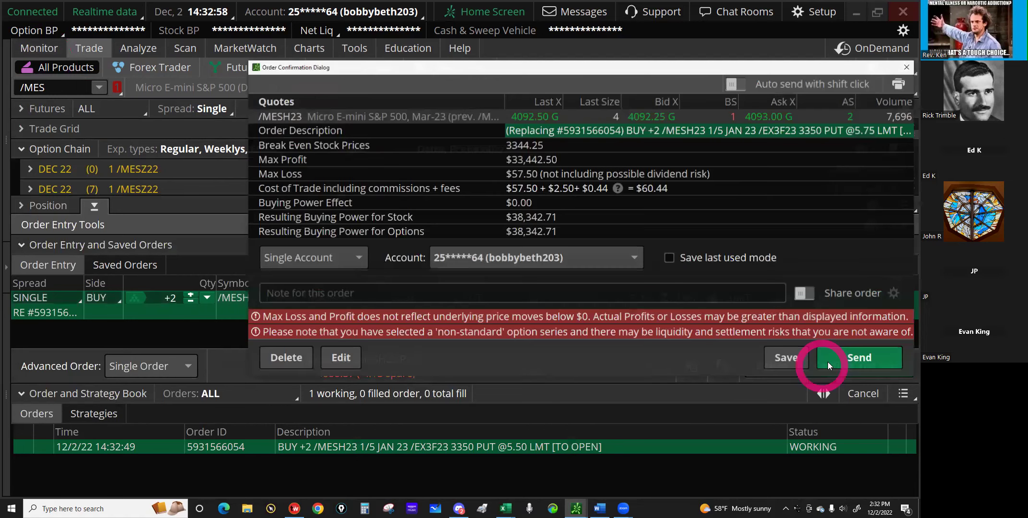
pyautogui.click(827, 363)
pyautogui.click(24, 145)
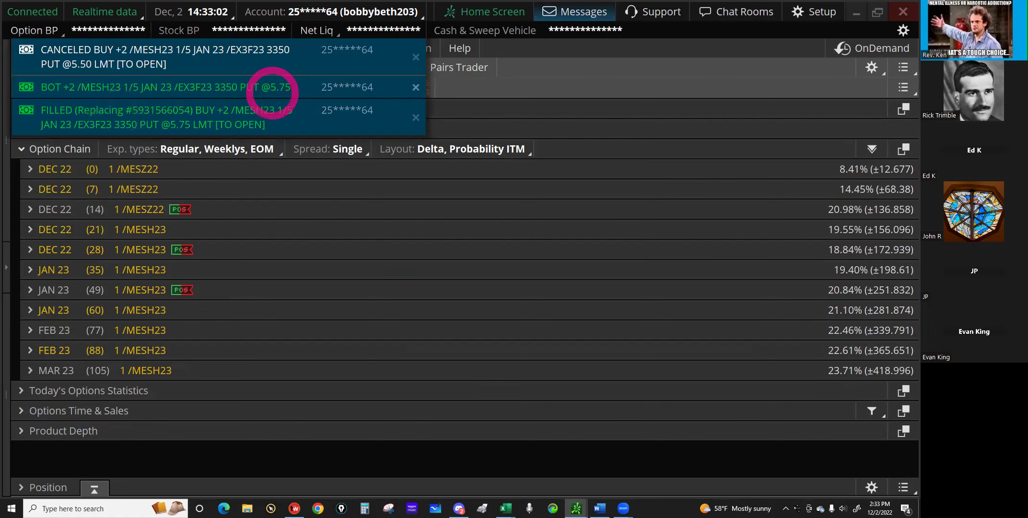
# Set the /MES Price of Longs to 5.75 on the SBH Breakeven sheet of the 11.24.2022 workbook, and return to thinkorswim.
pyautogui.moveTo(506, 508)
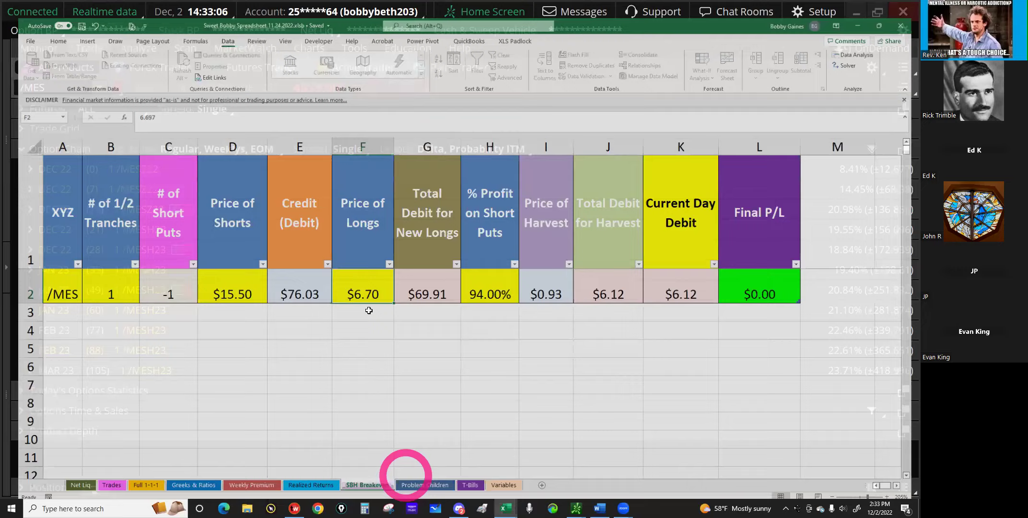
pyautogui.click(408, 471)
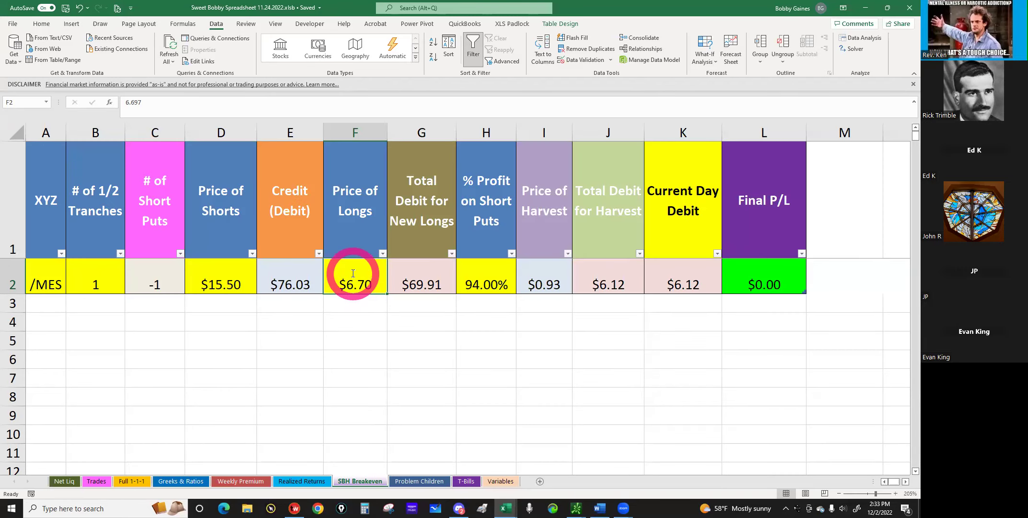
pyautogui.write('5.75')
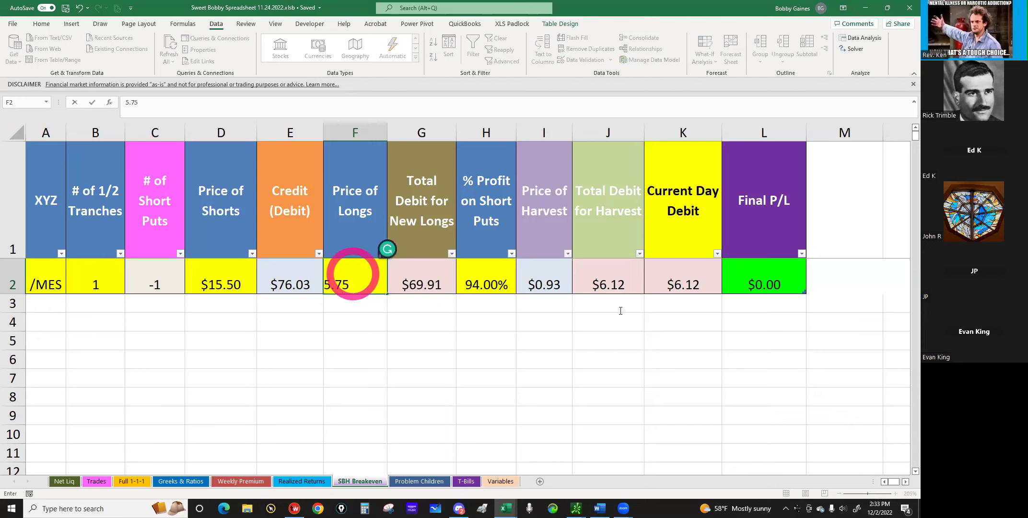
pyautogui.press('Return')
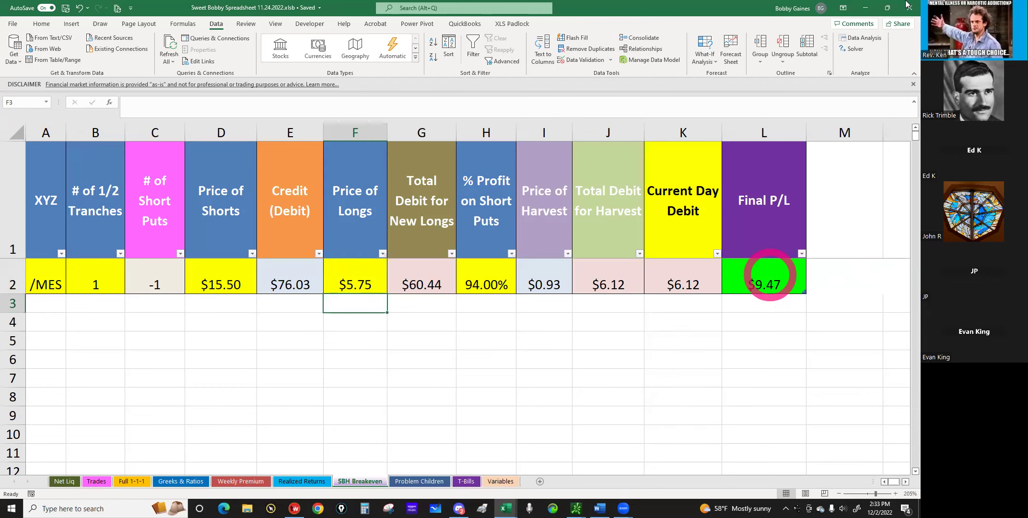
pyautogui.click(866, 10)
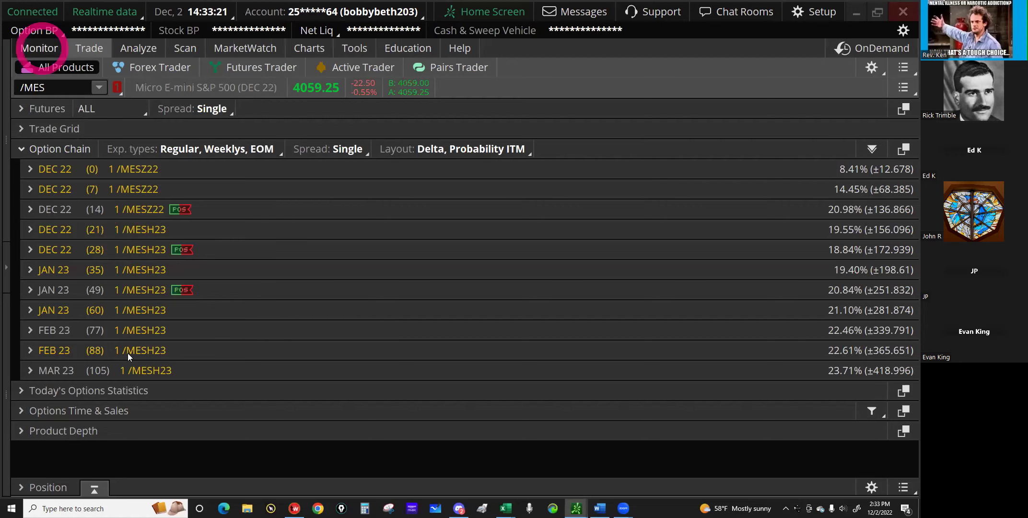
# Move the unallocated JAN 23 3350 put position into the SWEET BOBBY HEDGES group.
pyautogui.click(150, 342)
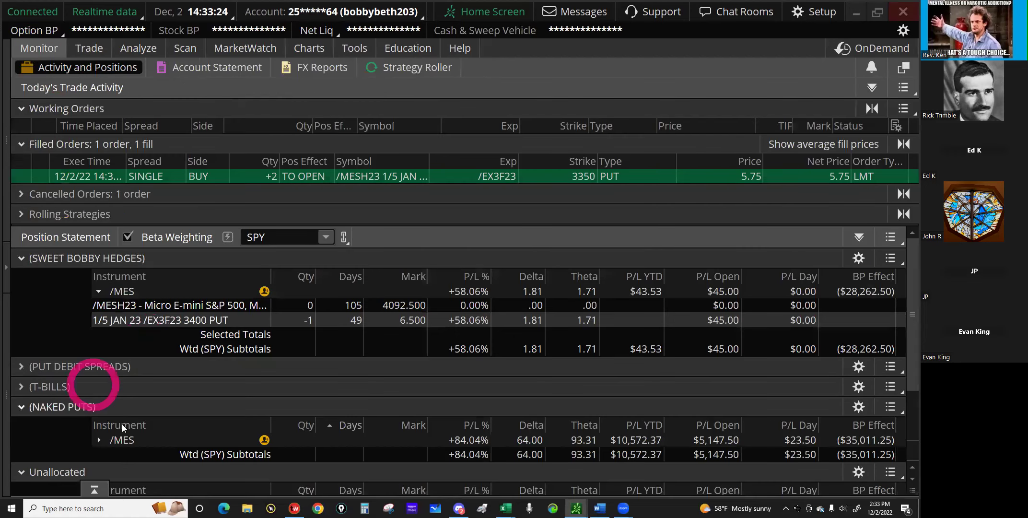
pyautogui.scroll(-3, 123, 426)
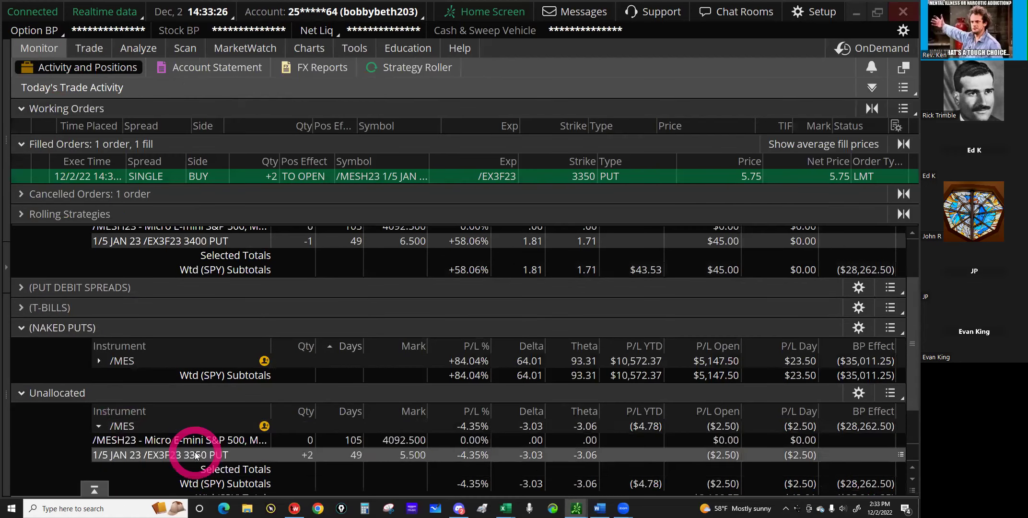
pyautogui.rightClick(196, 456)
pyautogui.moveTo(244, 401)
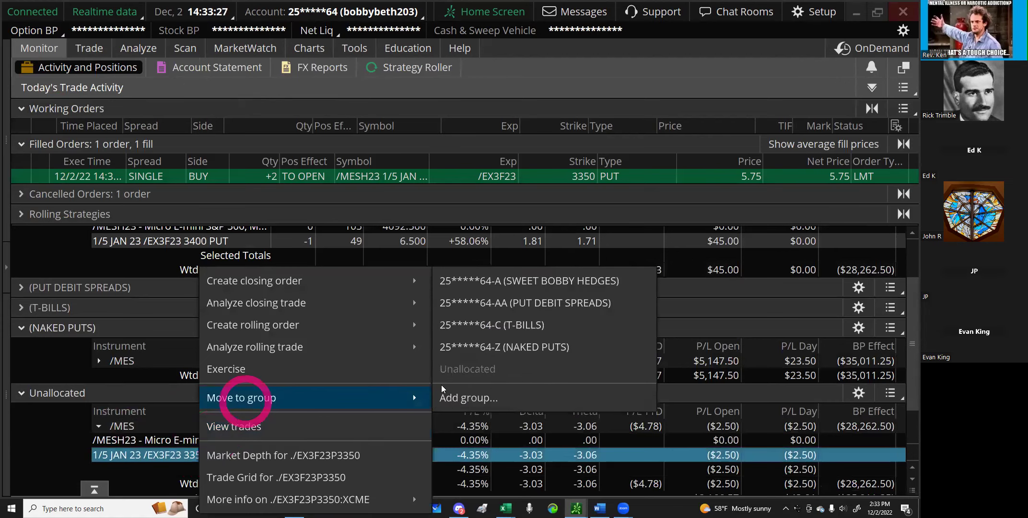
pyautogui.click(543, 344)
pyautogui.click(555, 281)
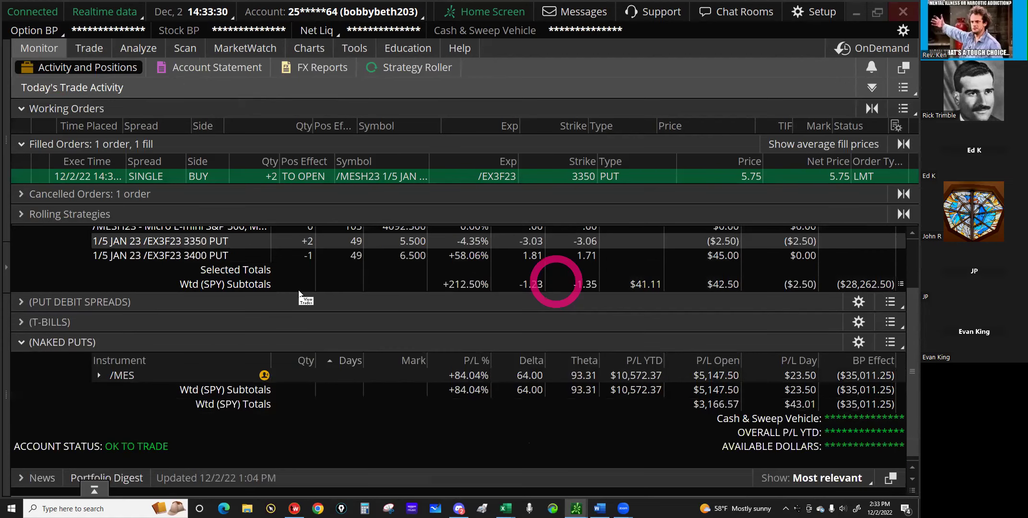
# Review the 3350 and 3400 put positions in the SWEET BOBBY HEDGES group.
pyautogui.click(416, 305)
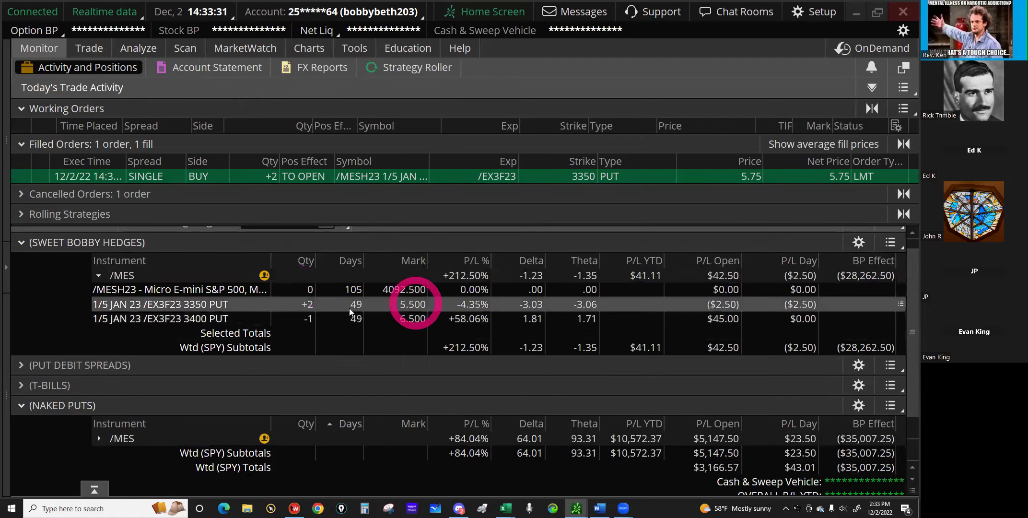
pyautogui.click(203, 304)
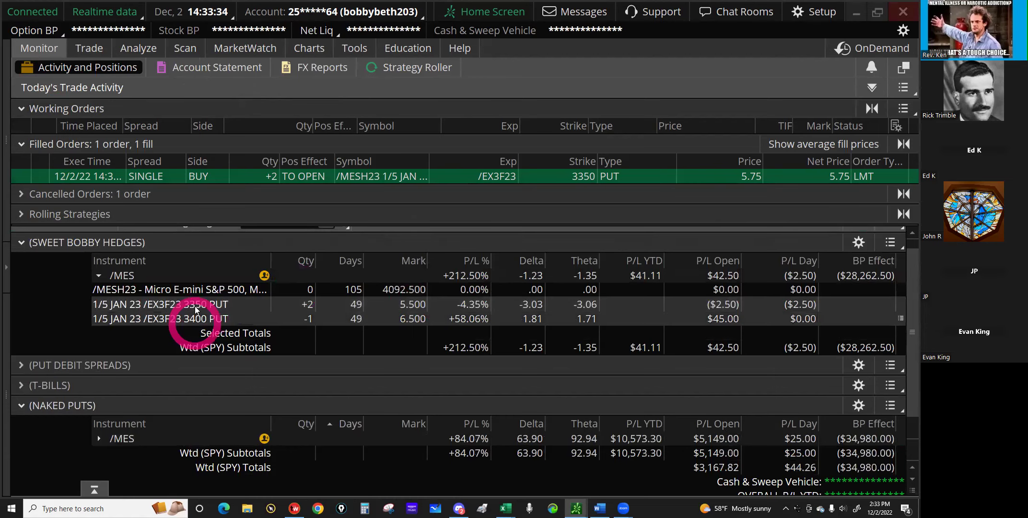
pyautogui.click(111, 151)
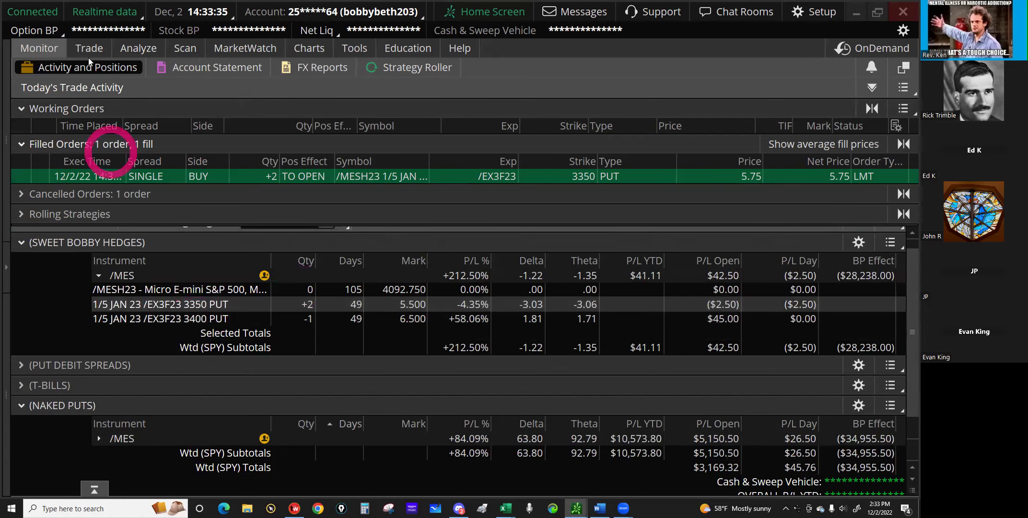
# Open the /MES Risk Profile and the display filter for its positions and simulated trades.
pyautogui.click(87, 49)
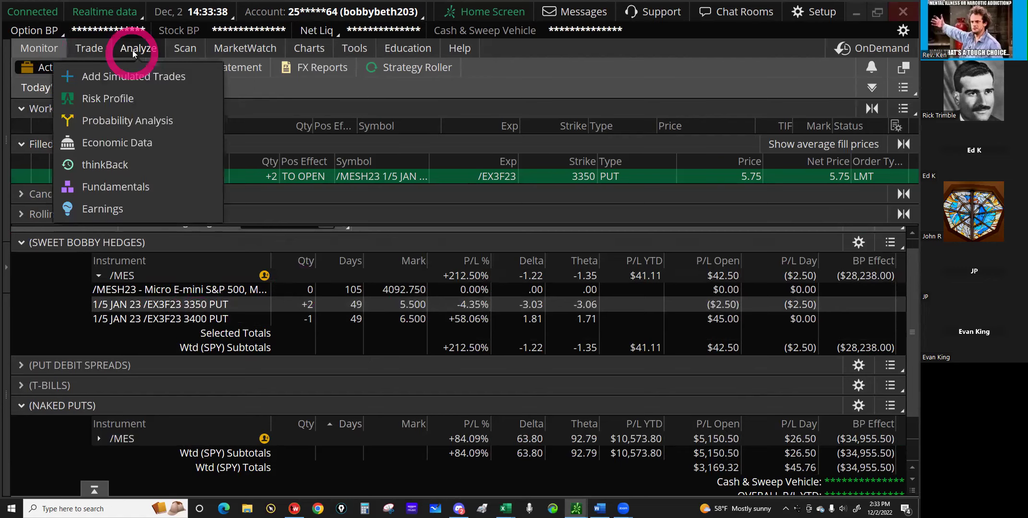
pyautogui.click(132, 50)
pyautogui.click(149, 329)
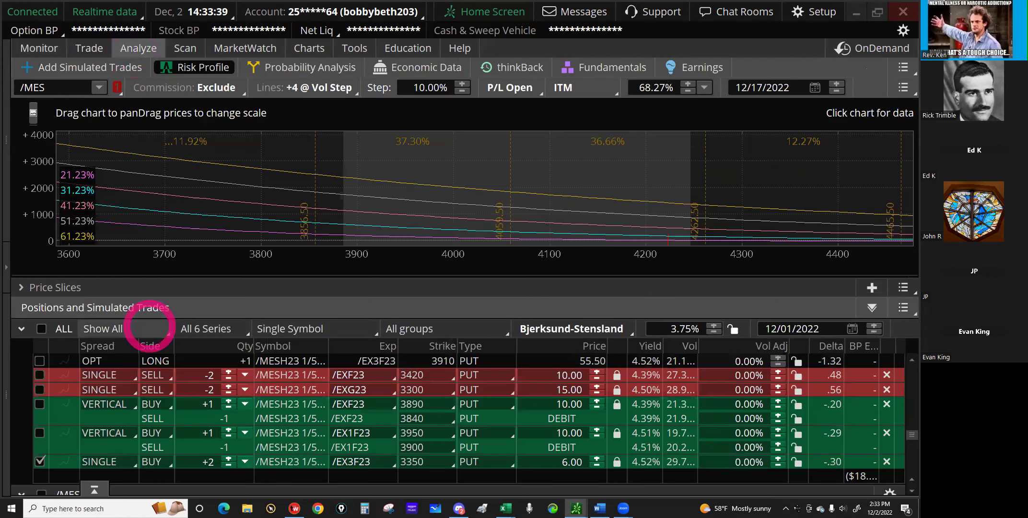
# Delete the five simulated put trades (3420, 3300, 3890/3840, 3950/3900 and 3350) from the /MESH23 group.
pyautogui.click(357, 445)
pyautogui.click(891, 360)
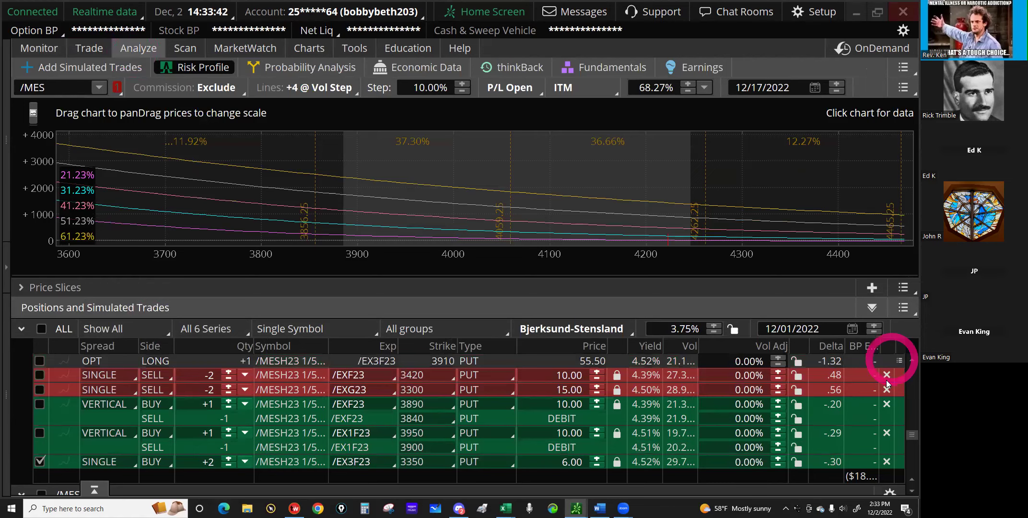
pyautogui.click(887, 380)
pyautogui.click(887, 380)
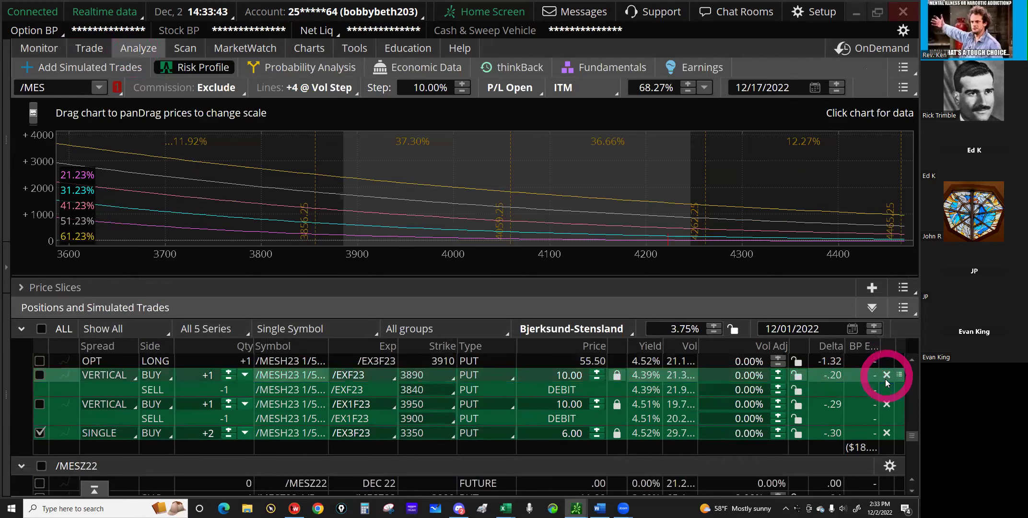
pyautogui.click(886, 379)
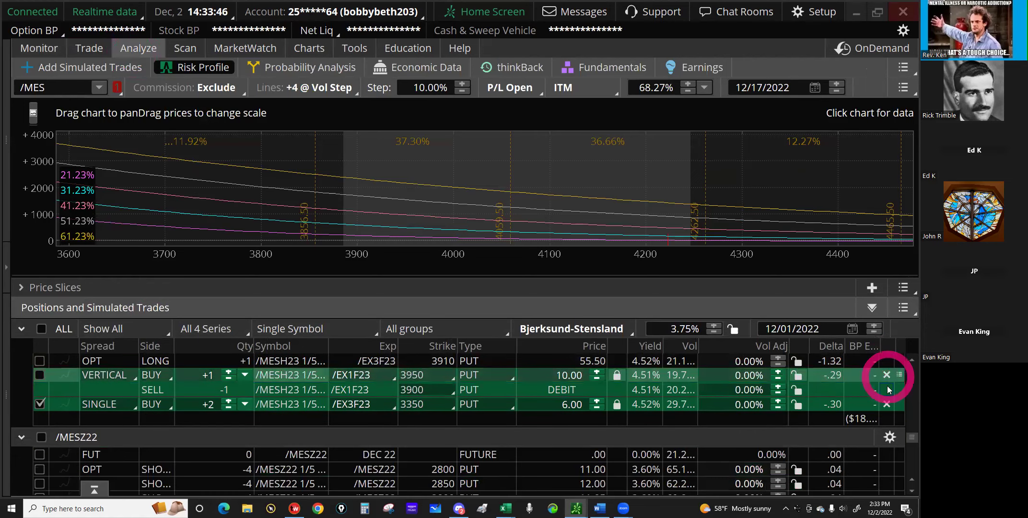
pyautogui.click(886, 375)
pyautogui.click(887, 375)
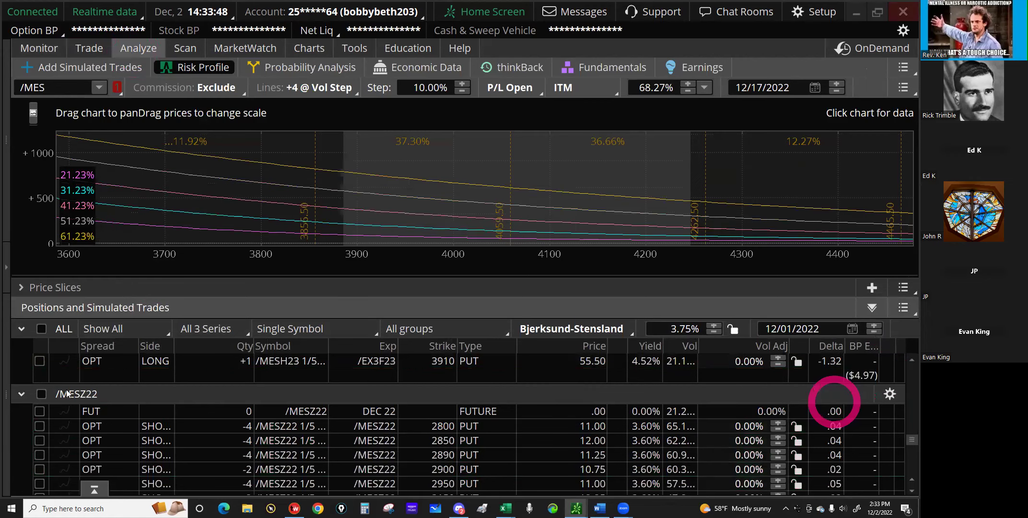
# Set the positions list, from its start at the /MESH23 group, to Hide Simulations.
pyautogui.scroll(2, 93, 388)
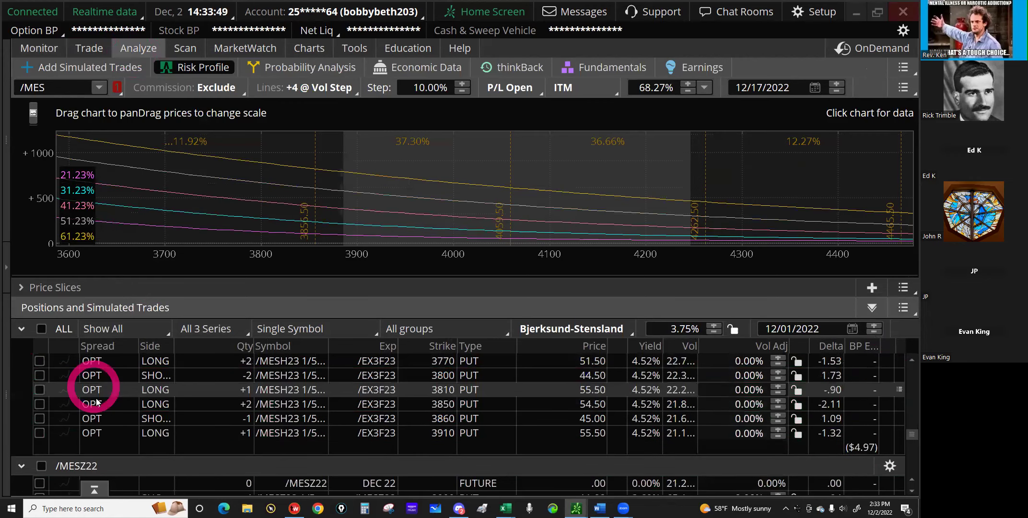
pyautogui.scroll(4, 96, 401)
pyautogui.scroll(6, 96, 402)
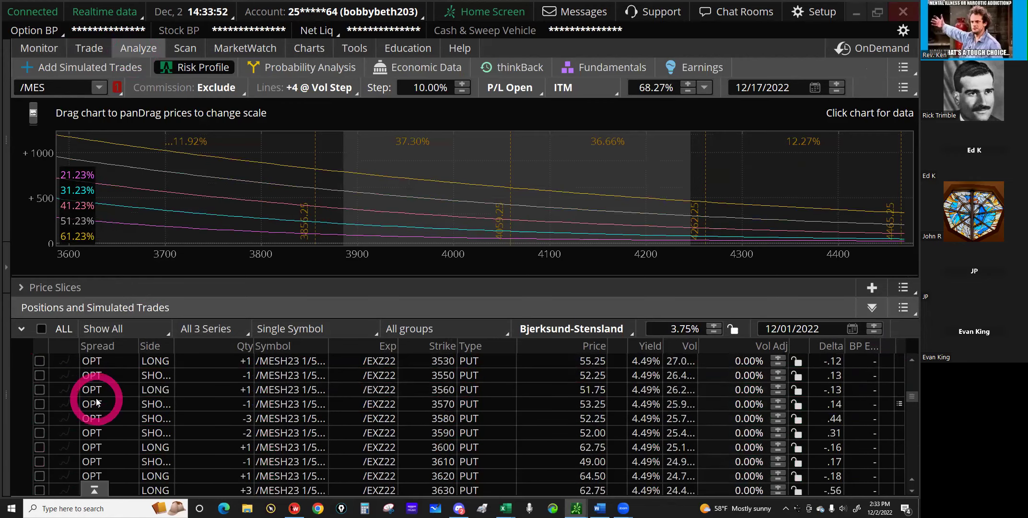
pyautogui.scroll(10, 96, 402)
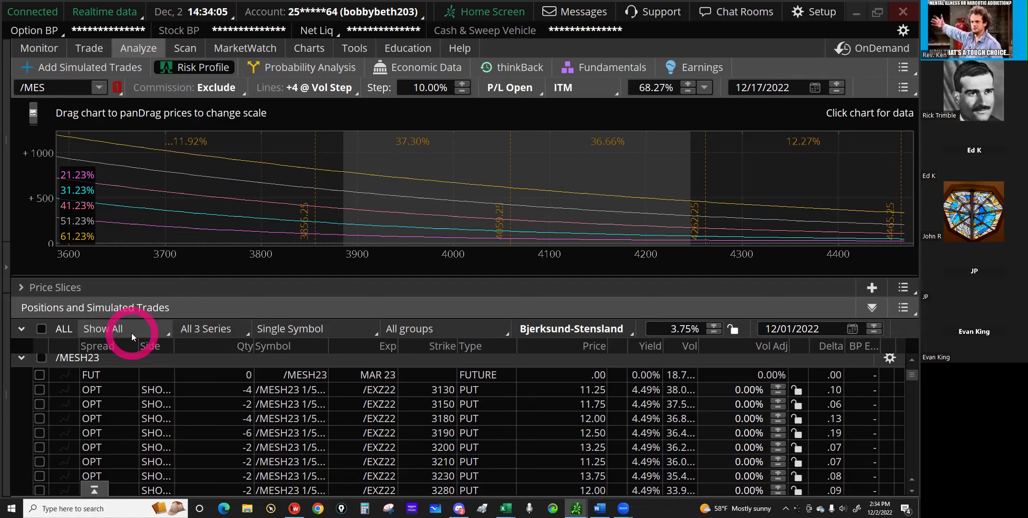
pyautogui.click(167, 332)
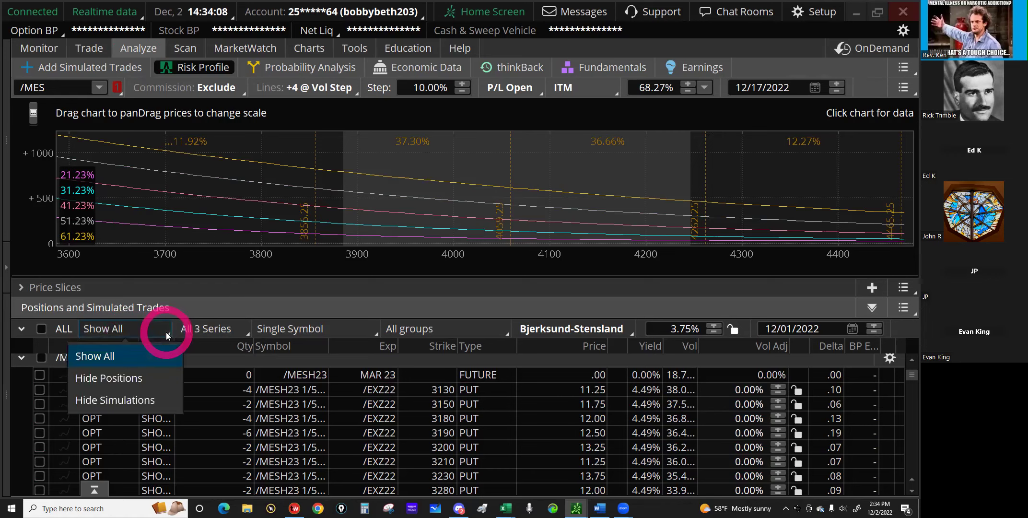
pyautogui.click(121, 406)
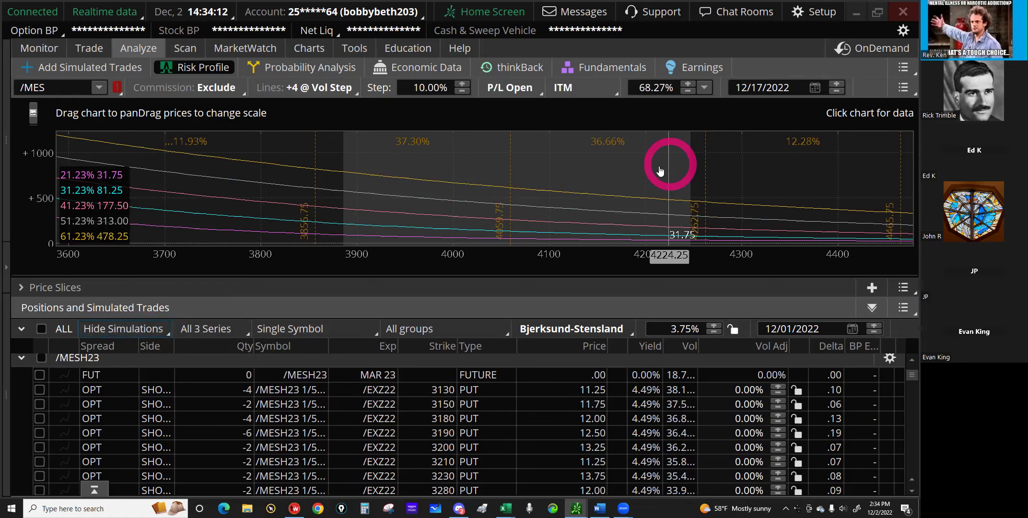
# Examine the volatility step curves on the risk profile chart across prices from about 3700 to 4500.
pyautogui.moveTo(490, 177); pyautogui.dragTo(438, 175)
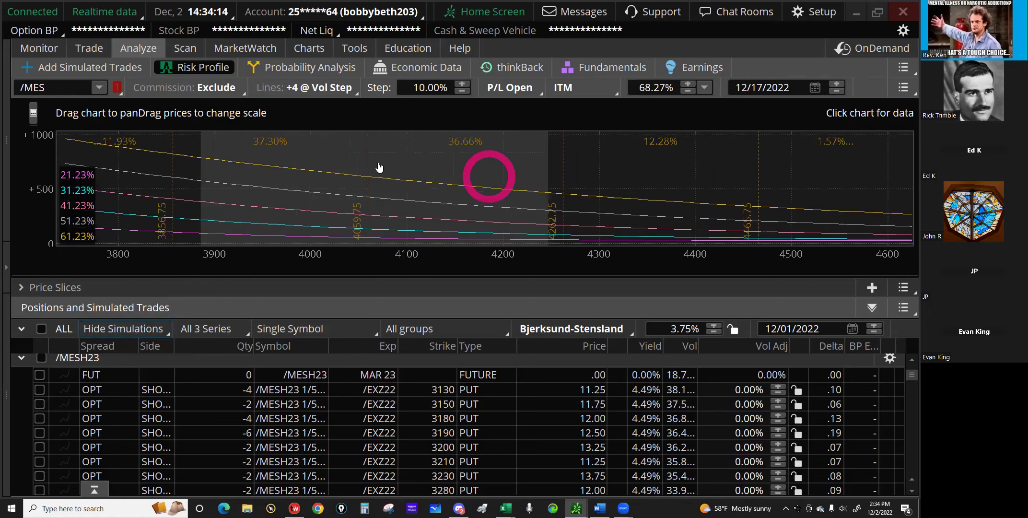
pyautogui.click(356, 168)
pyautogui.moveTo(490, 146); pyautogui.dragTo(502, 148)
pyautogui.moveTo(566, 158); pyautogui.dragTo(547, 161)
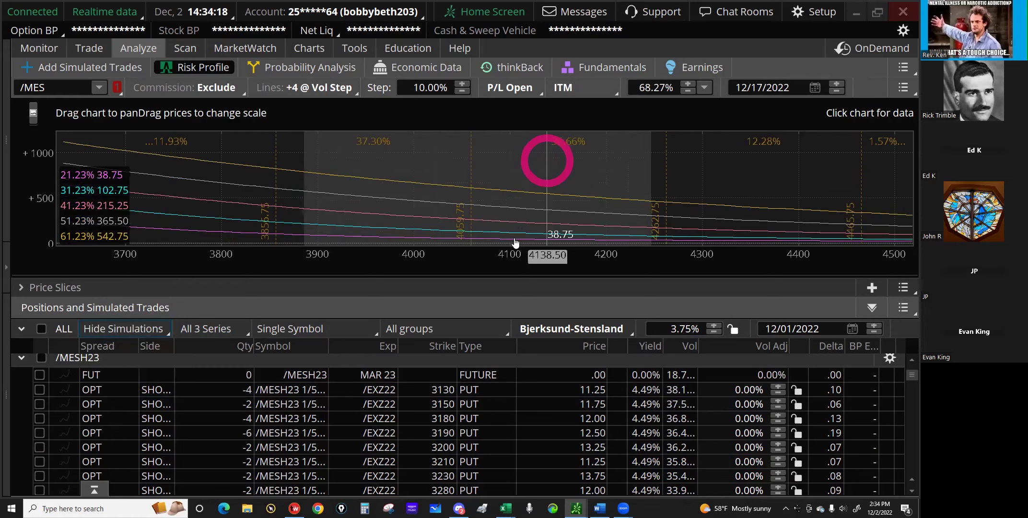
pyautogui.click(516, 239)
# Exclude all positions from the risk profile by clearing the selection for the whole list.
pyautogui.click(206, 365)
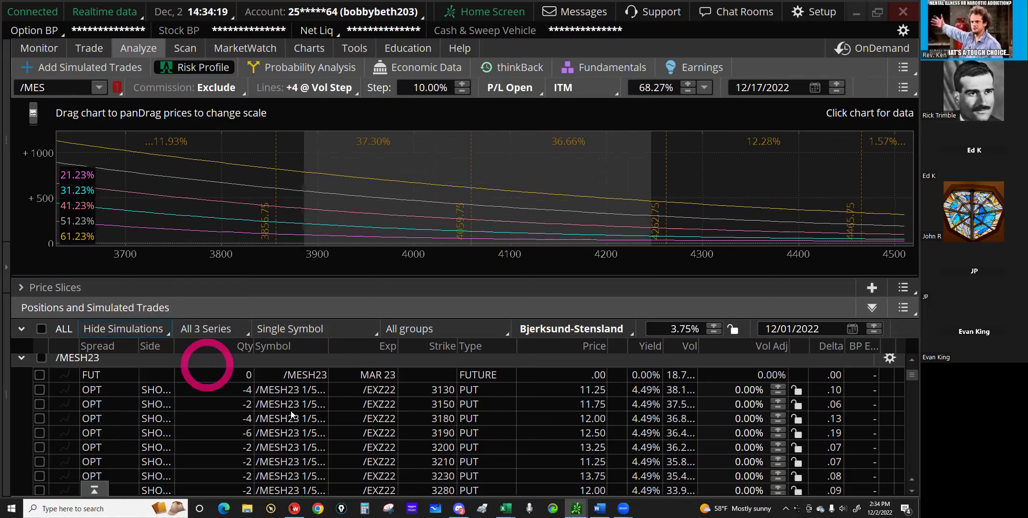
pyautogui.click(291, 414)
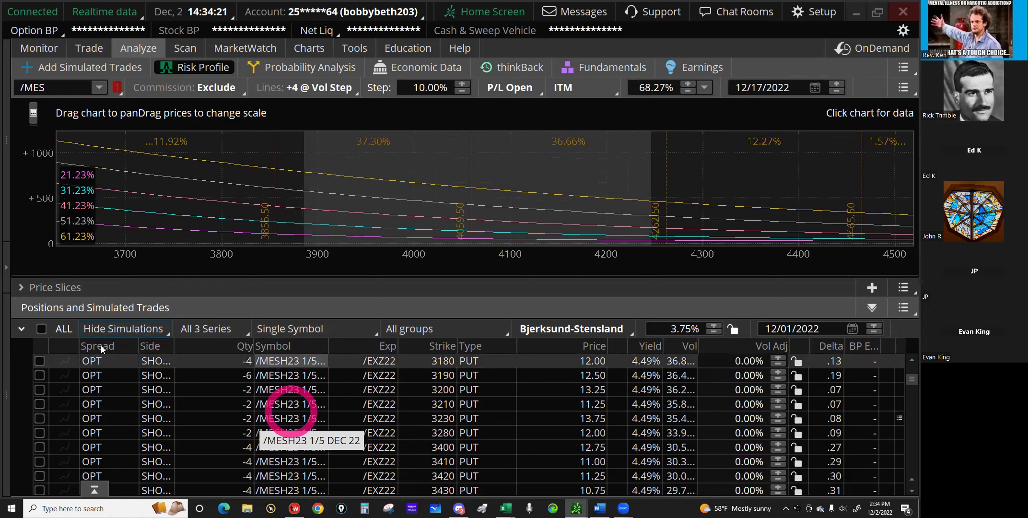
pyautogui.scroll(-1, 291, 414)
pyautogui.click(54, 331)
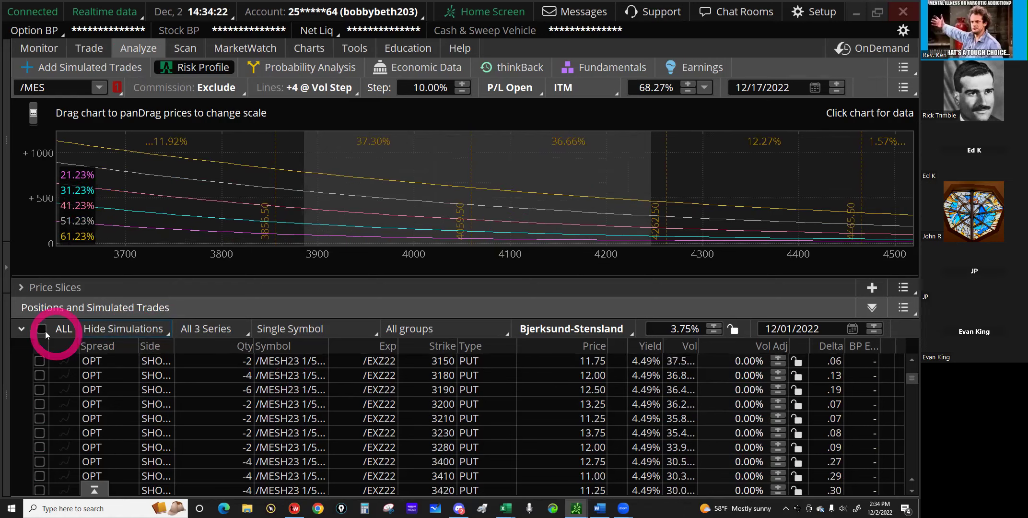
pyautogui.click(458, 419)
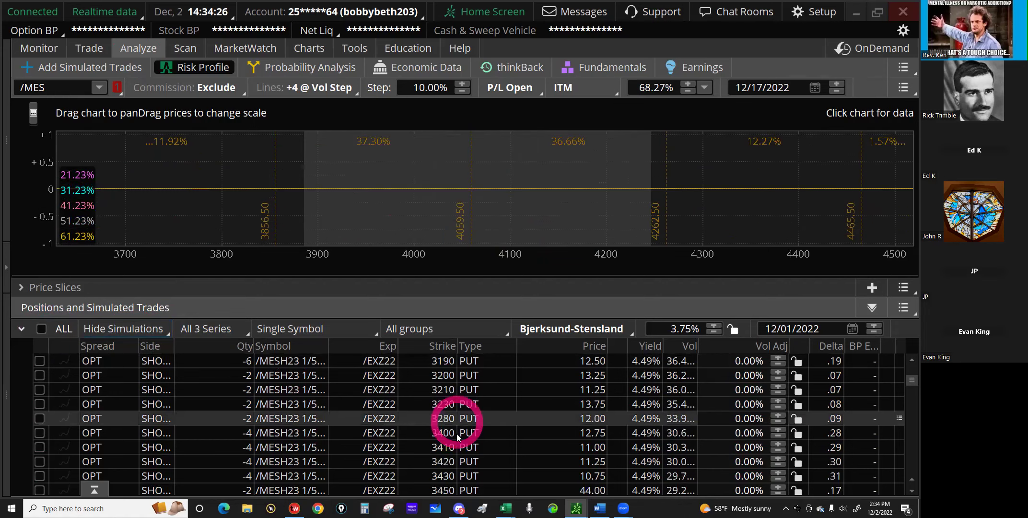
# Include only the short 3400 put and the two long 3350 puts of the /EX3F23 expiration in the risk profile.
pyautogui.scroll(-1, 458, 437)
pyautogui.scroll(-1, 458, 438)
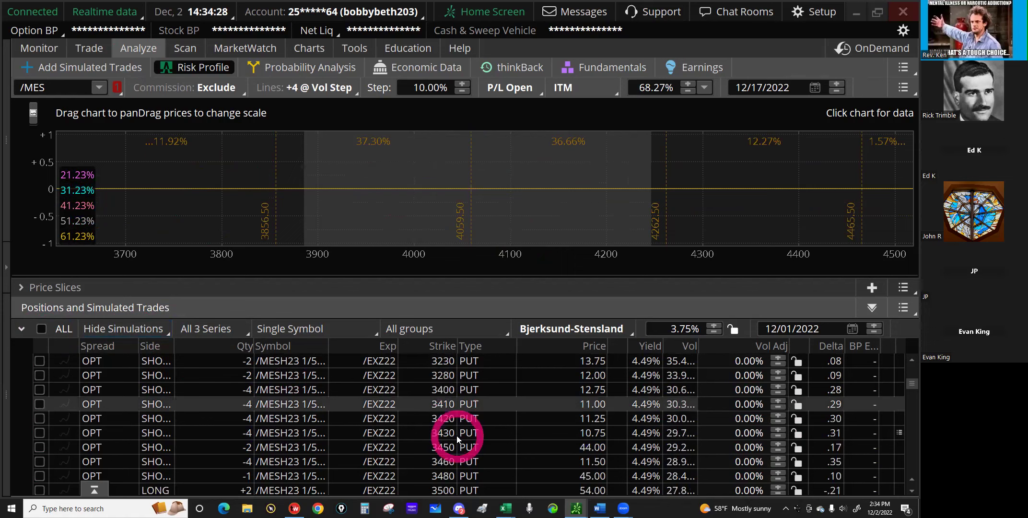
pyautogui.scroll(-1, 458, 438)
pyautogui.click(460, 417)
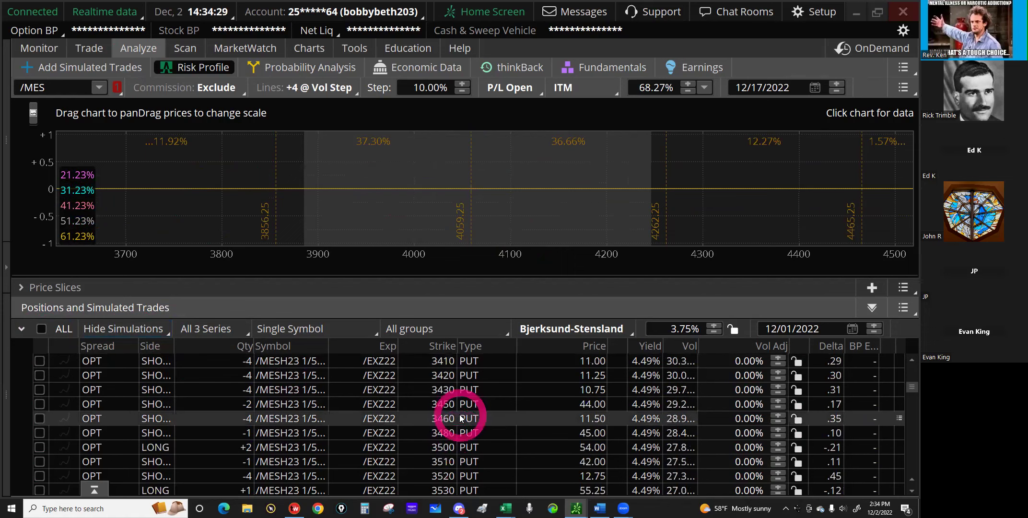
pyautogui.scroll(-1, 460, 418)
pyautogui.scroll(-1, 460, 418)
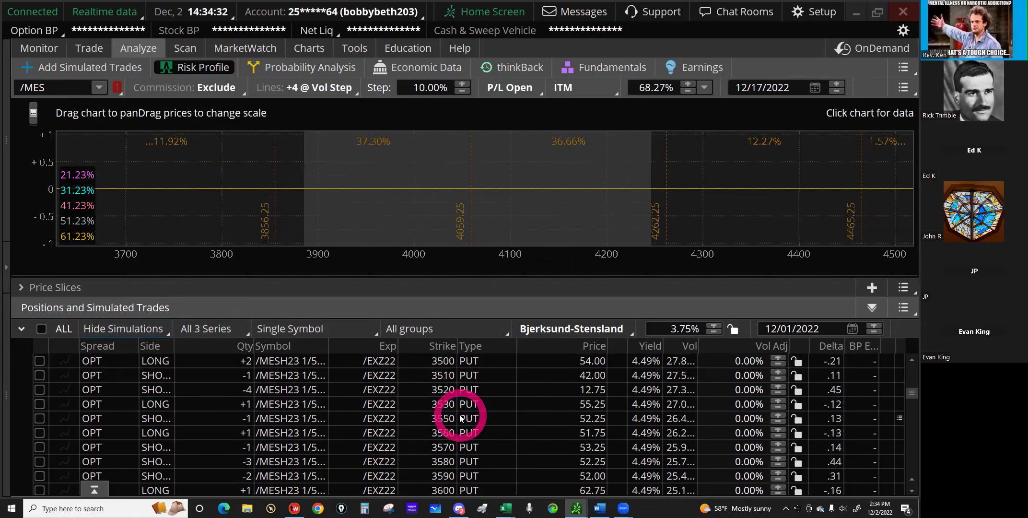
pyautogui.scroll(-3, 459, 417)
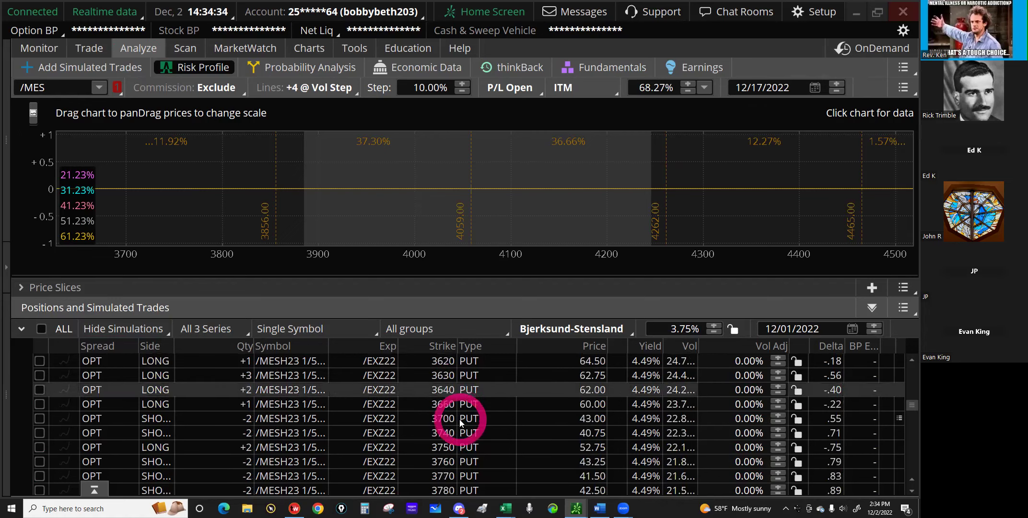
pyautogui.scroll(1, 460, 422)
pyautogui.scroll(-1, 459, 422)
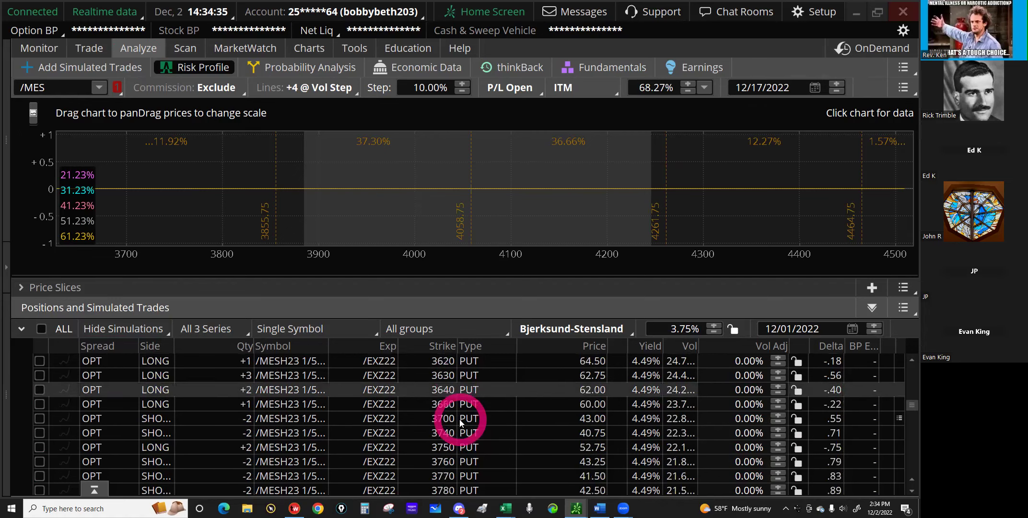
pyautogui.scroll(-2, 460, 422)
pyautogui.scroll(-2, 460, 422)
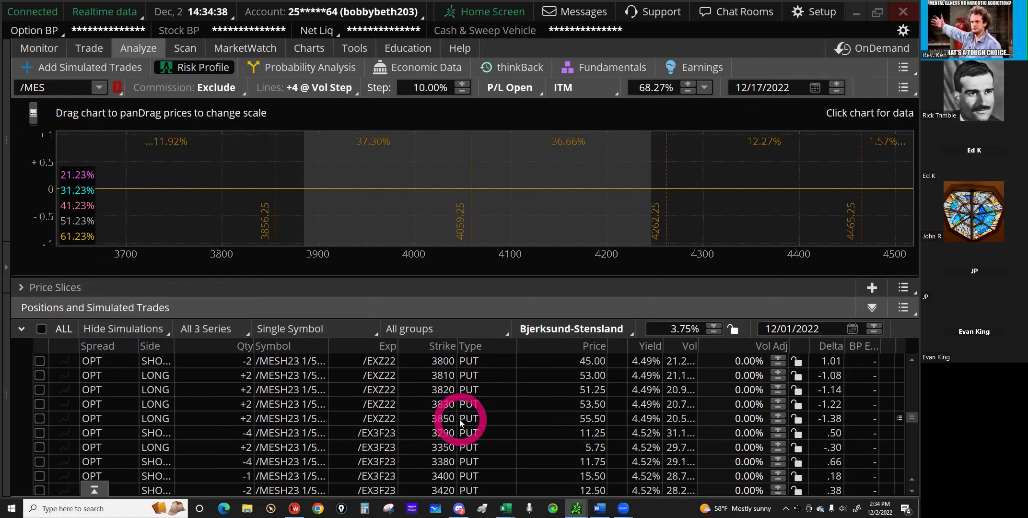
pyautogui.scroll(-1, 460, 421)
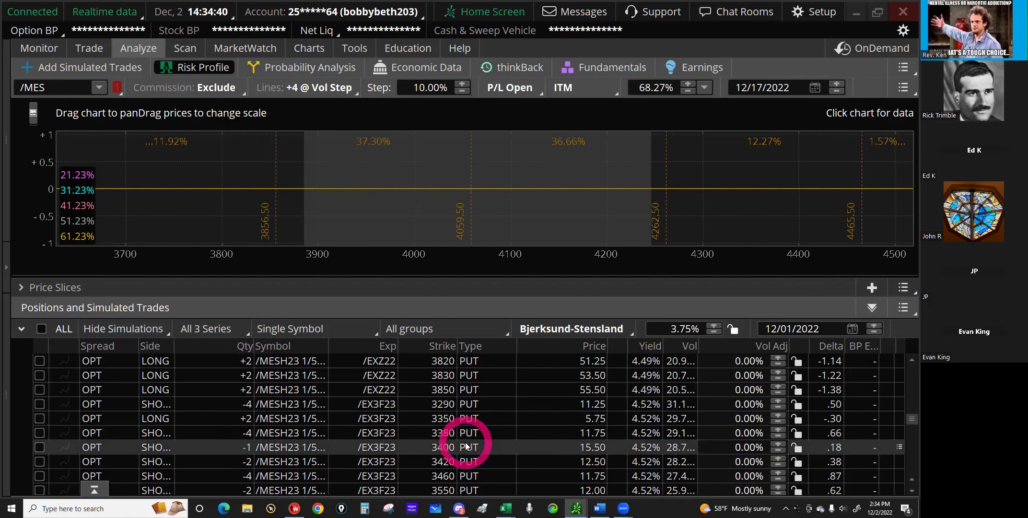
pyautogui.click(468, 433)
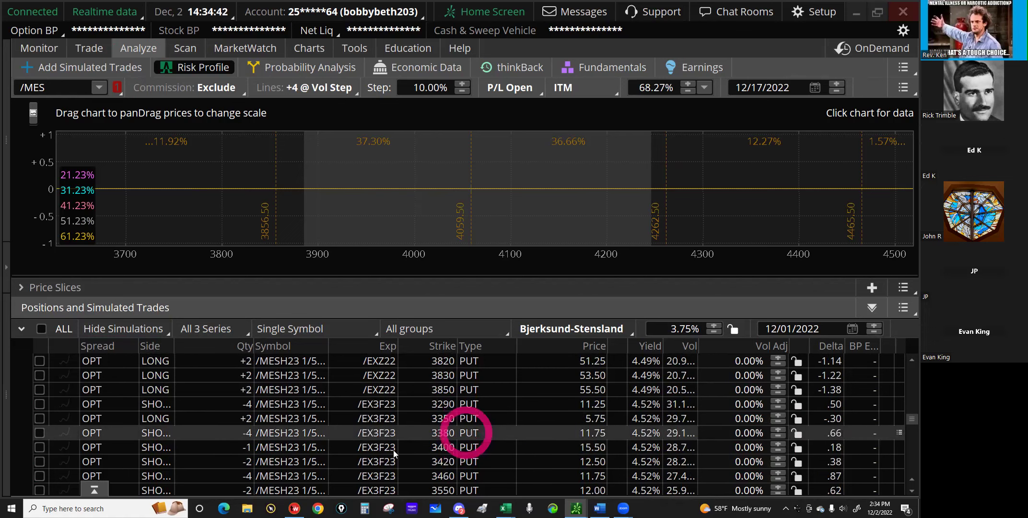
pyautogui.click(48, 447)
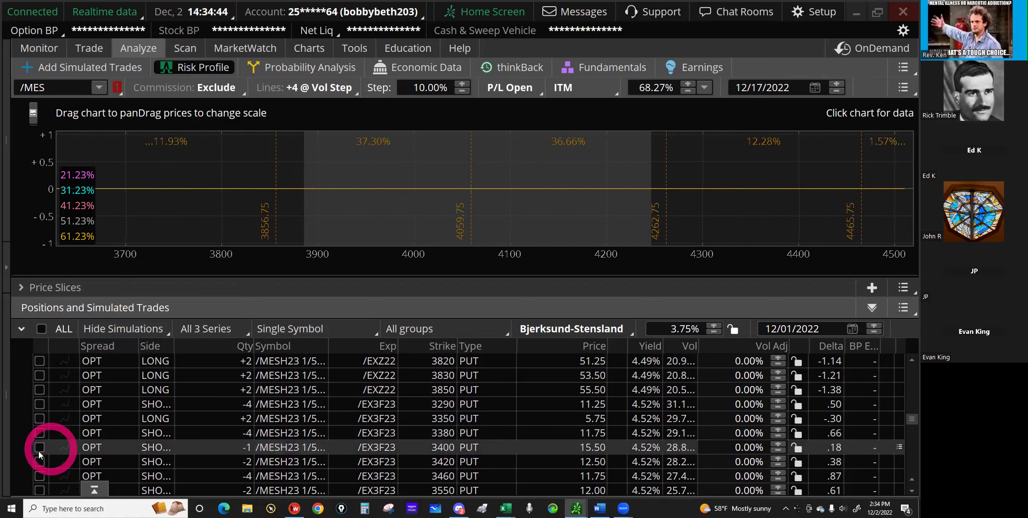
pyautogui.click(39, 449)
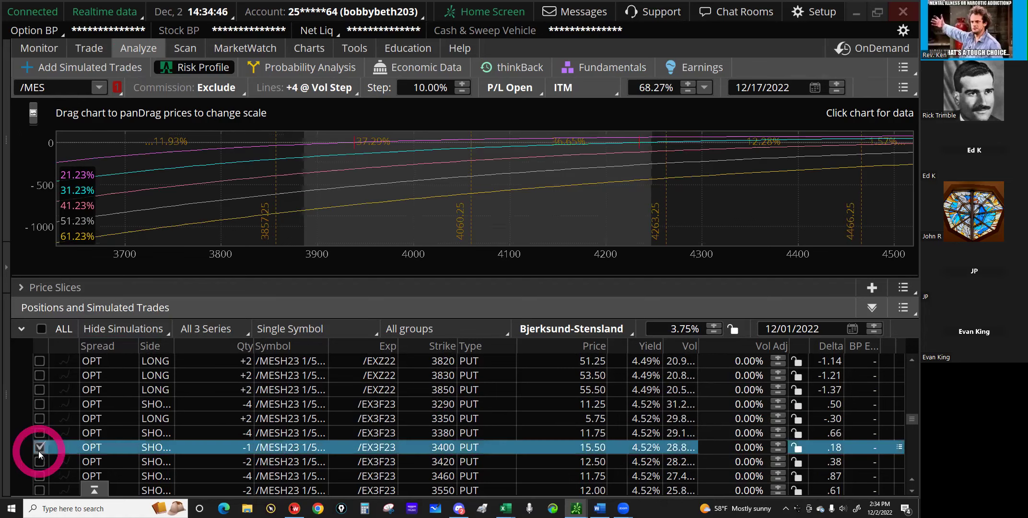
pyautogui.click(40, 419)
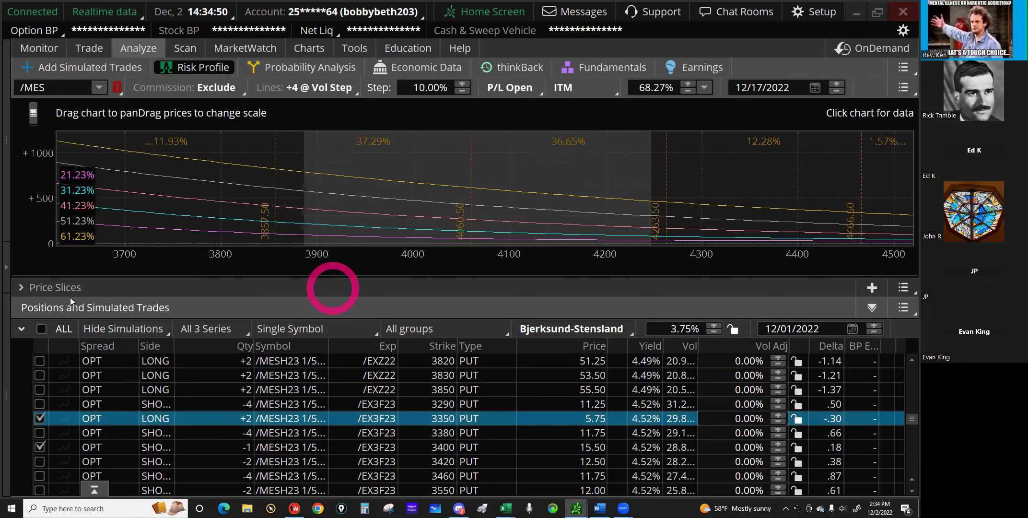
# Expand the price slices and review the buying power effect and the day's P/L at the -20% offset.
pyautogui.click(38, 288)
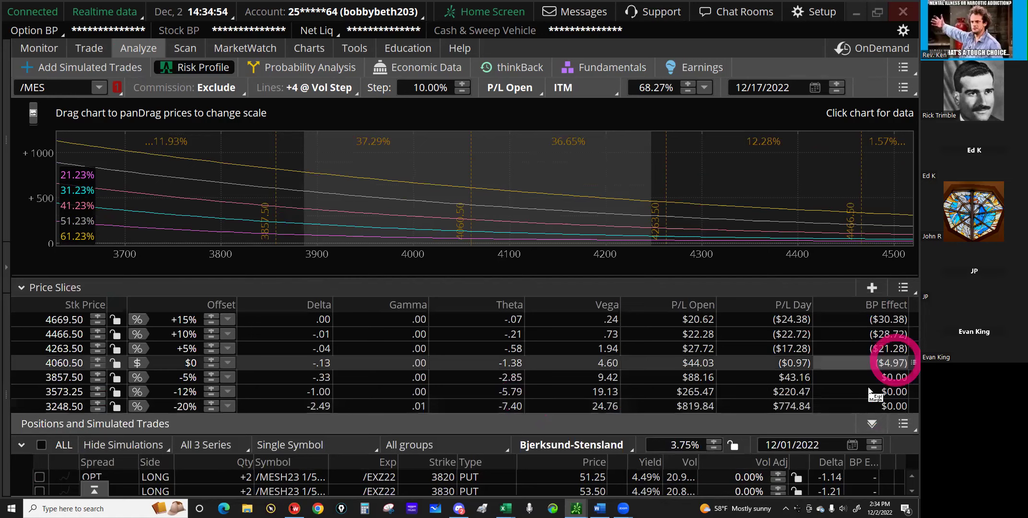
pyautogui.click(866, 391)
pyautogui.click(798, 409)
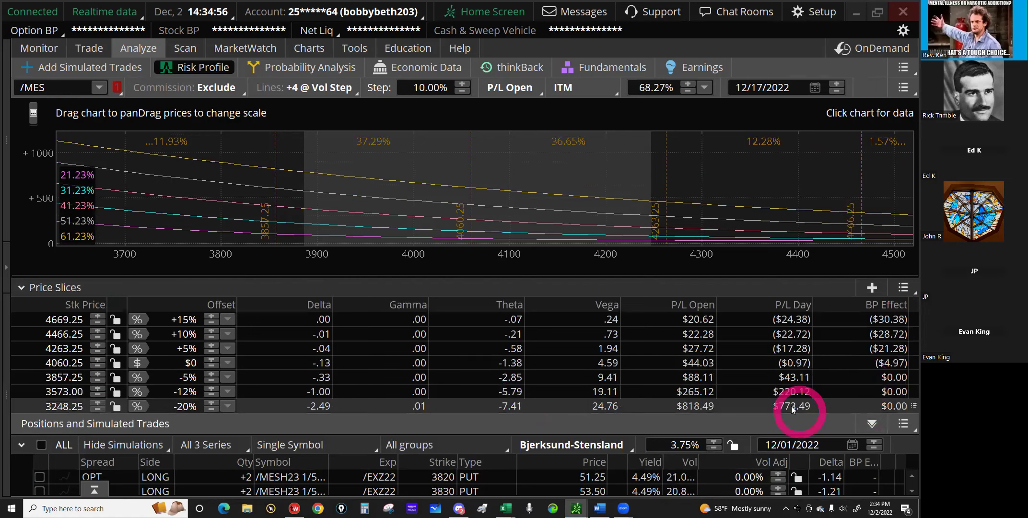
pyautogui.click(790, 406)
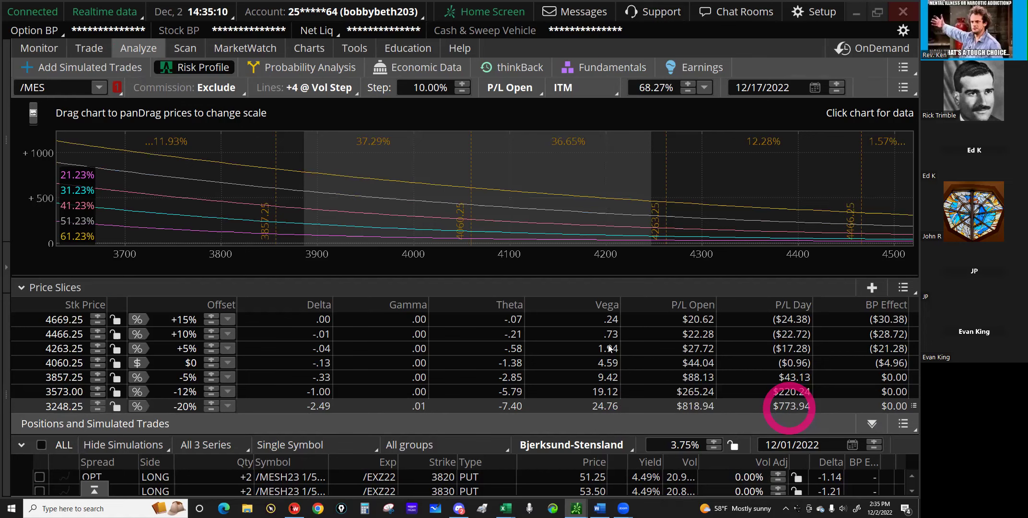
pyautogui.click(546, 316)
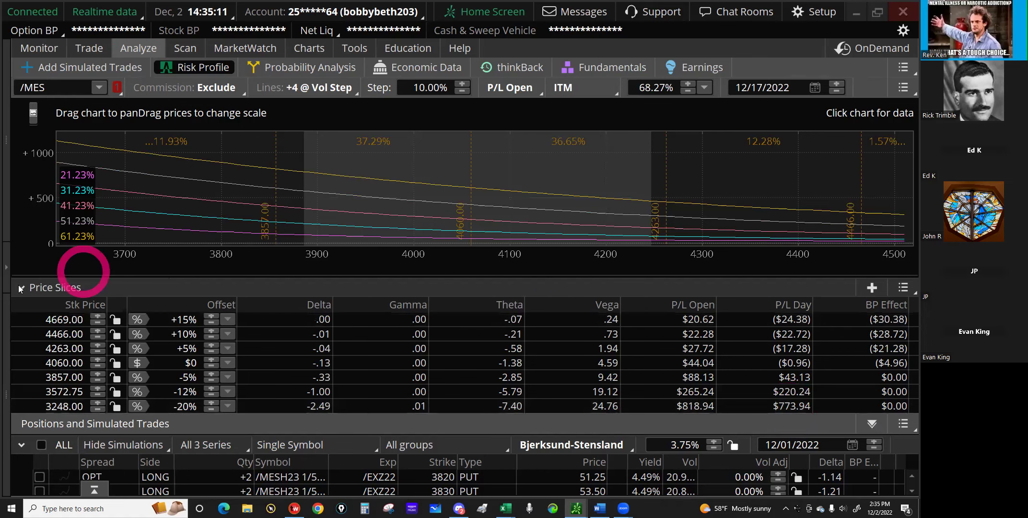
# Collapse the price slices and enlarge the risk profile chart over the positions list.
pyautogui.click(21, 288)
pyautogui.click(472, 275)
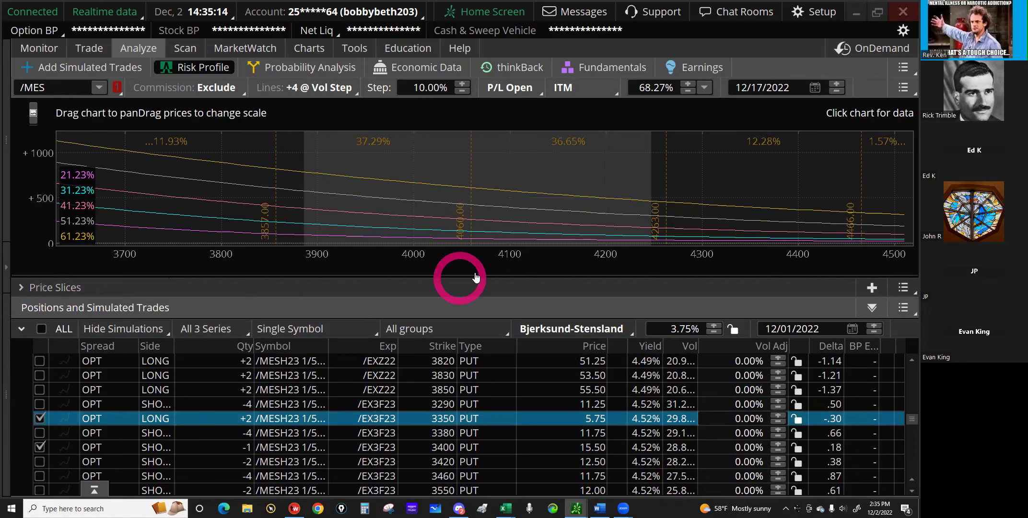
pyautogui.moveTo(481, 355); pyautogui.dragTo(486, 417)
# Inspect the risk curves from the upside down to about 3240–3257 and read the P/L for each volatility step.
pyautogui.click(535, 223)
pyautogui.moveTo(789, 422); pyautogui.dragTo(674, 413)
pyautogui.moveTo(560, 408); pyautogui.dragTo(455, 361)
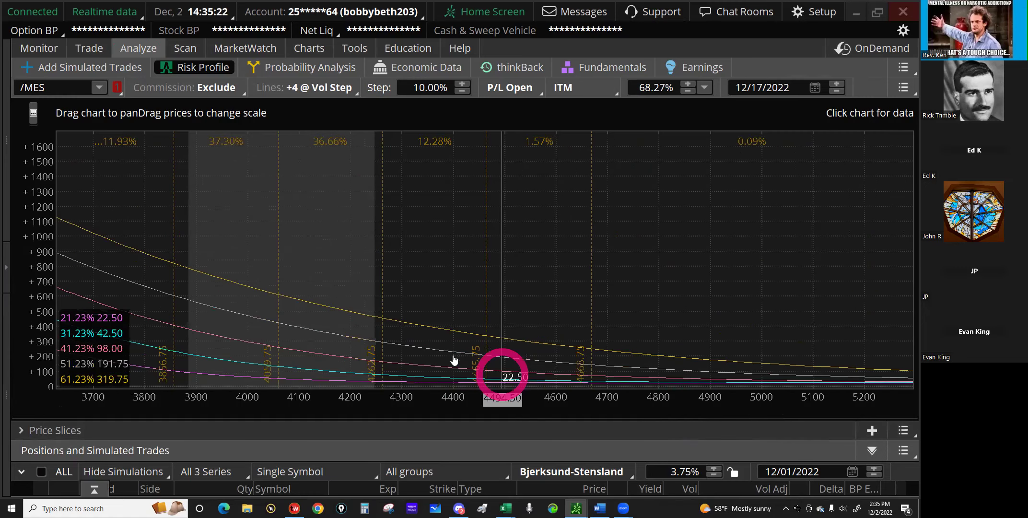
pyautogui.click(273, 229)
pyautogui.moveTo(341, 235)
pyautogui.mouseDown()
pyautogui.moveTo(415, 229)
pyautogui.moveTo(519, 252)
pyautogui.moveTo(501, 246)
pyautogui.mouseUp()
pyautogui.moveTo(663, 278); pyautogui.dragTo(776, 280)
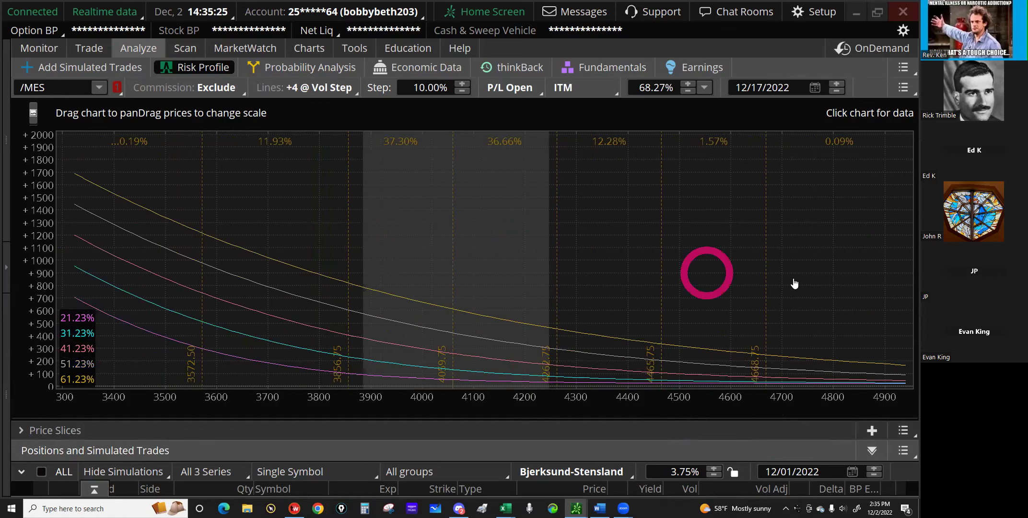
pyautogui.click(577, 279)
pyautogui.click(104, 212)
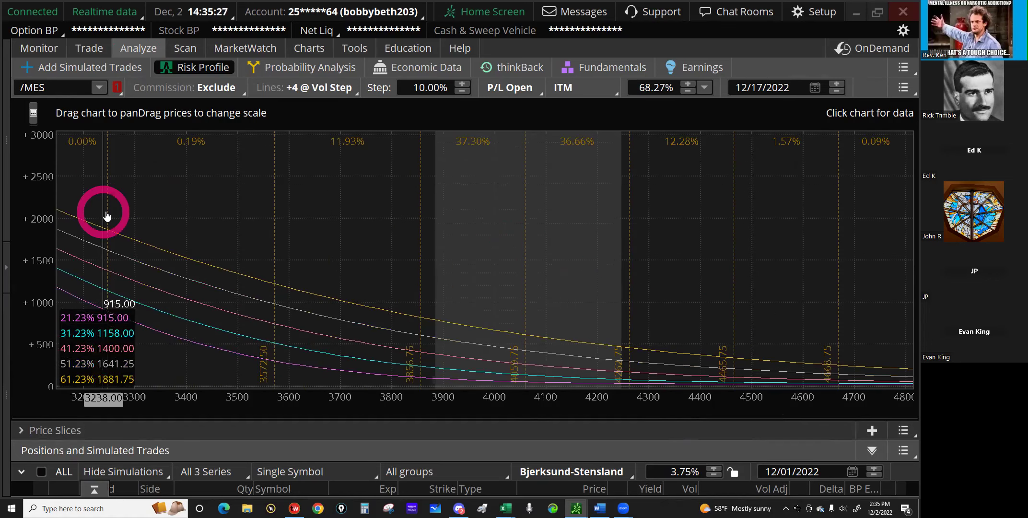
pyautogui.click(113, 362)
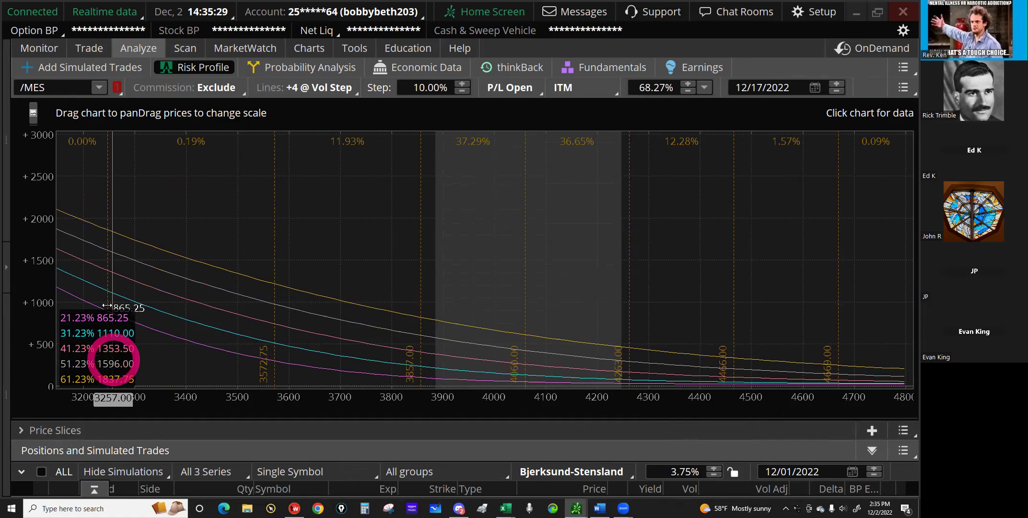
# Read the P/L for each volatility step at about 3248 and pan the risk profile chart toward lower prices.
pyautogui.click(106, 283)
pyautogui.click(108, 278)
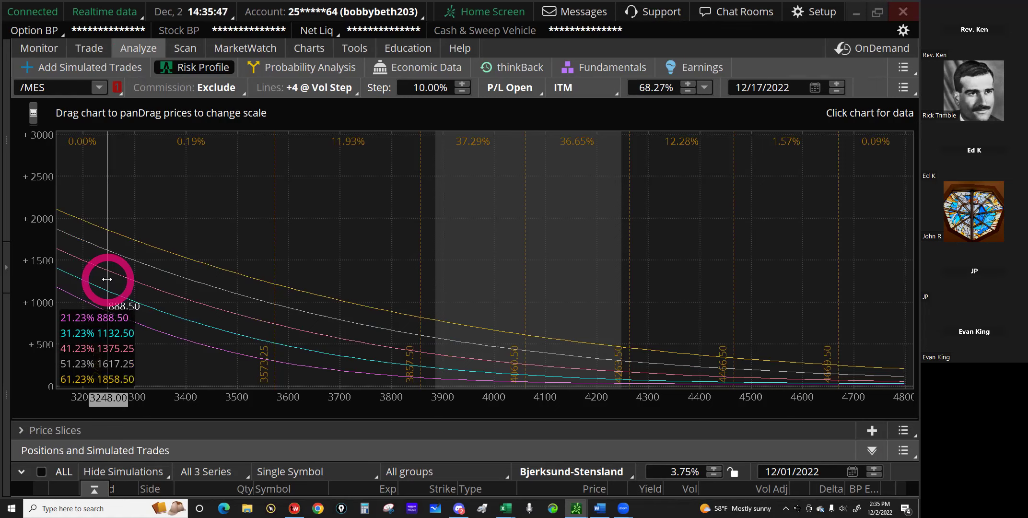
pyautogui.click(163, 278)
pyautogui.moveTo(485, 244); pyautogui.dragTo(548, 250)
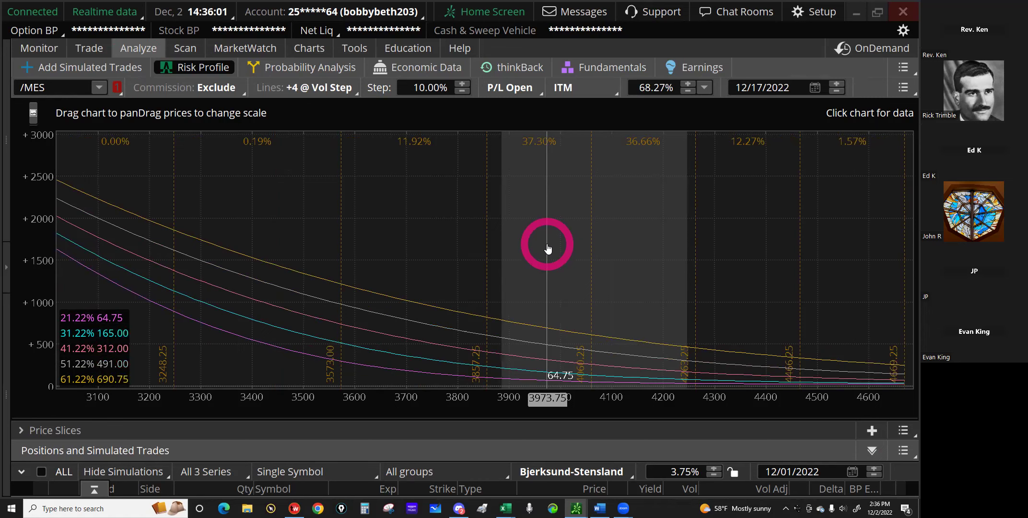
pyautogui.click(130, 178)
# Open the /MES option chain for trading and look over its list of expirations.
pyautogui.click(85, 50)
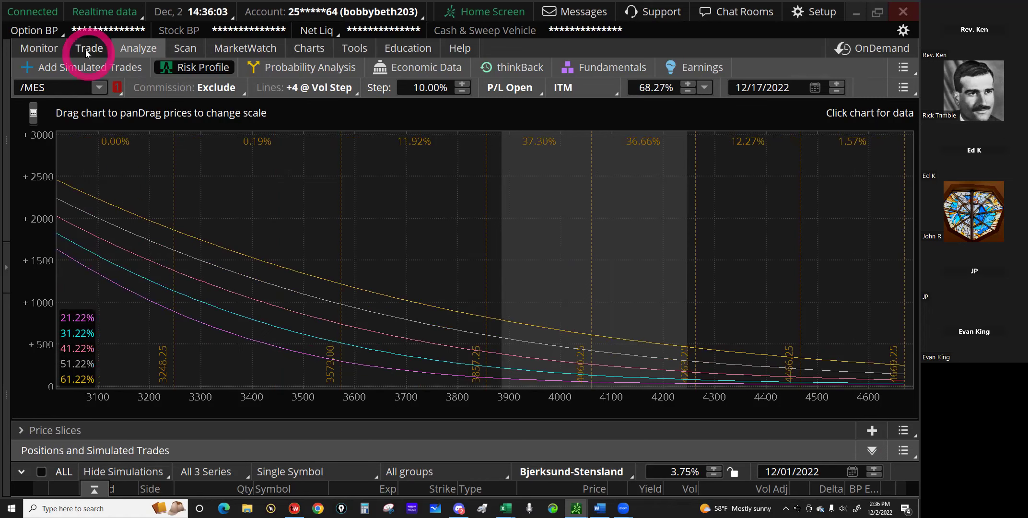
pyautogui.click(198, 147)
pyautogui.click(360, 305)
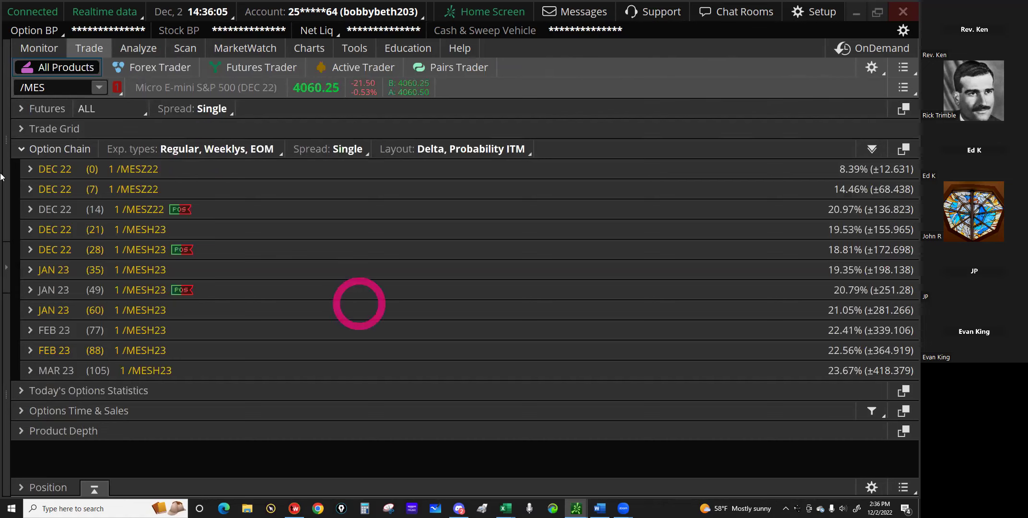
pyautogui.click(111, 211)
pyautogui.click(83, 171)
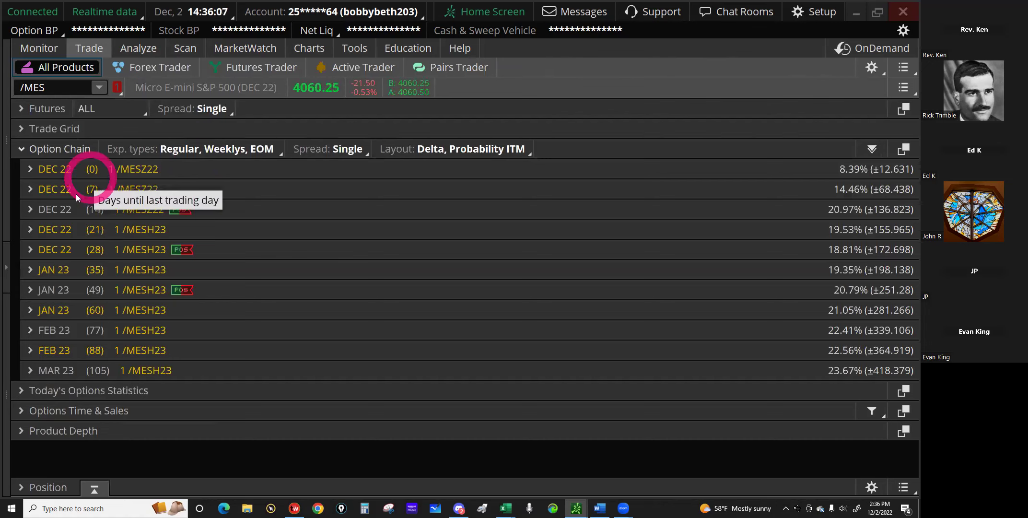
pyautogui.click(73, 189)
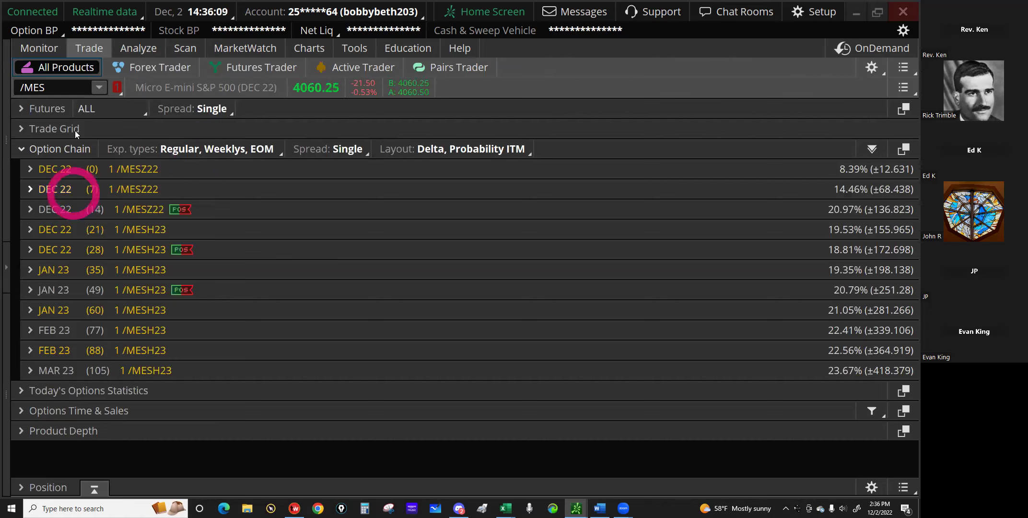
pyautogui.click(47, 107)
# Show the account's activity and positions and collapse the /MES position in the SWEET BOBBY HEDGES group.
pyautogui.click(37, 48)
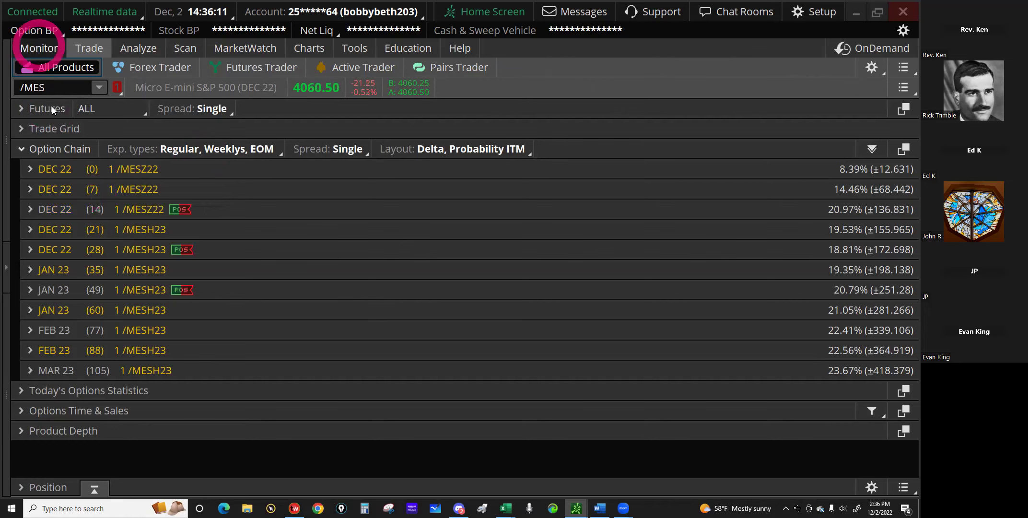
pyautogui.click(92, 148)
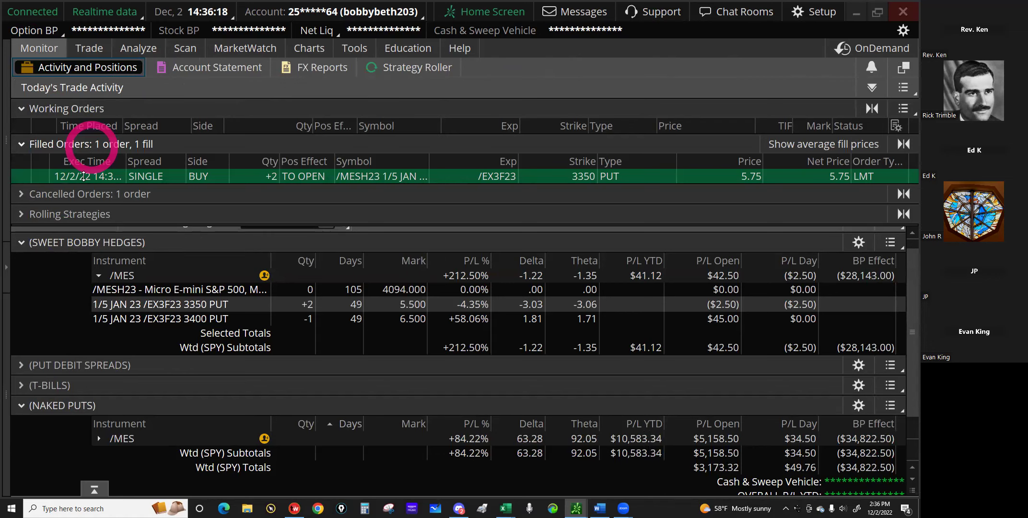
pyautogui.click(76, 263)
pyautogui.click(97, 275)
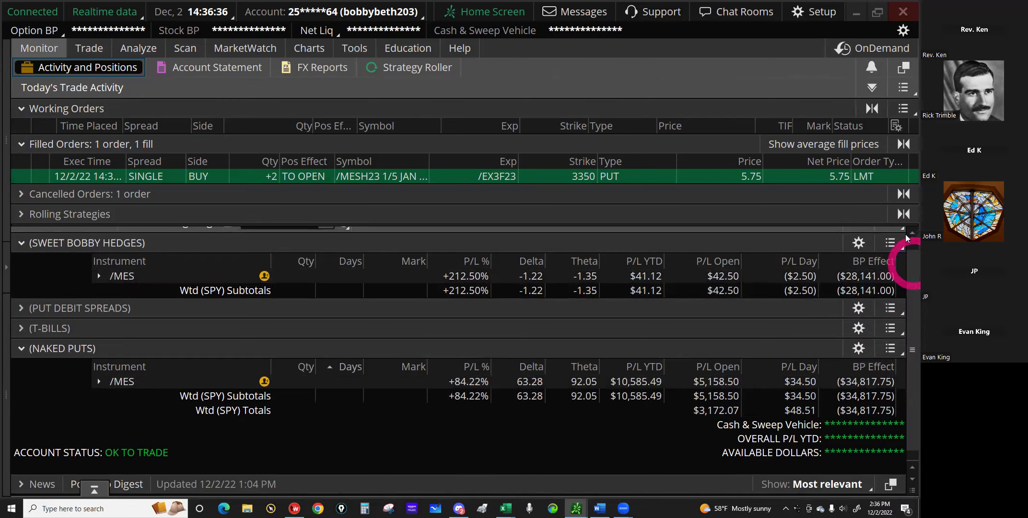
# Turn off the display of groups in the position statement.
pyautogui.scroll(1, 906, 234)
pyautogui.click(891, 236)
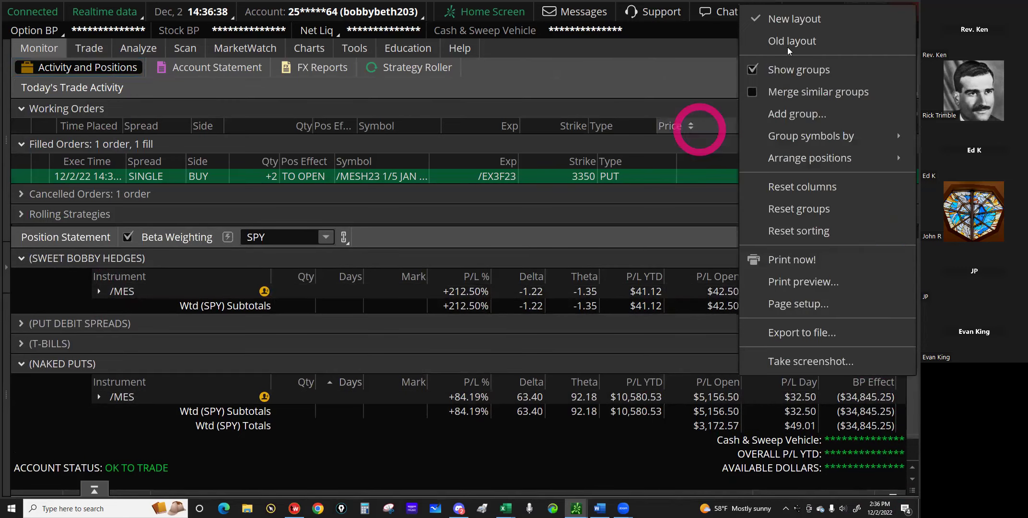
pyautogui.click(752, 72)
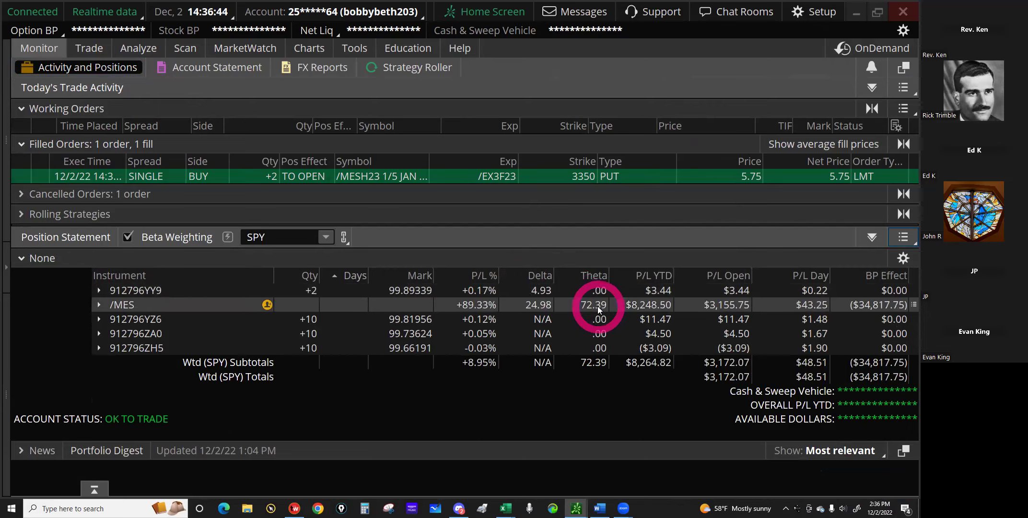
# Switch to the Sweet Bobby IRA spreadsheet in Excel and review the 12/2/2022 SPY beta deltas, theta and buying power used.
pyautogui.click(509, 499)
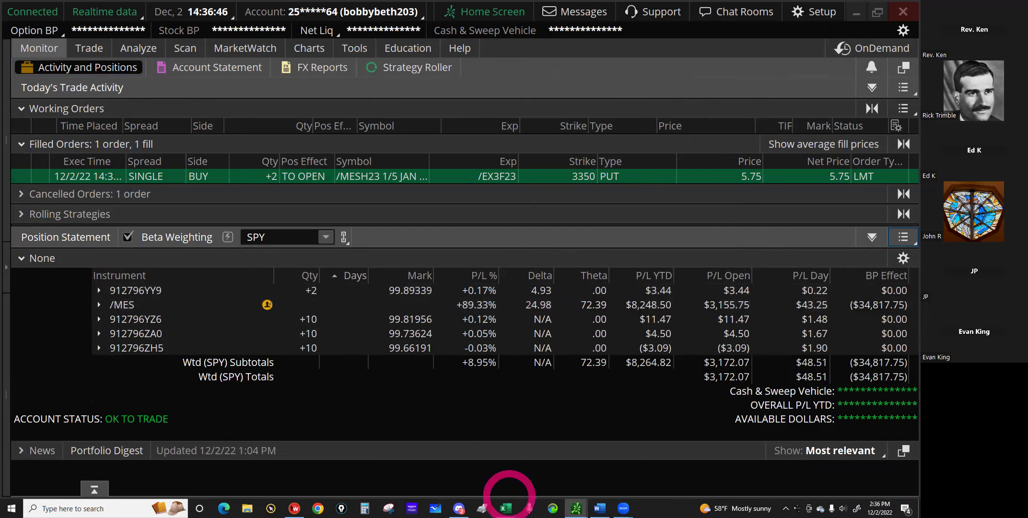
pyautogui.click(480, 448)
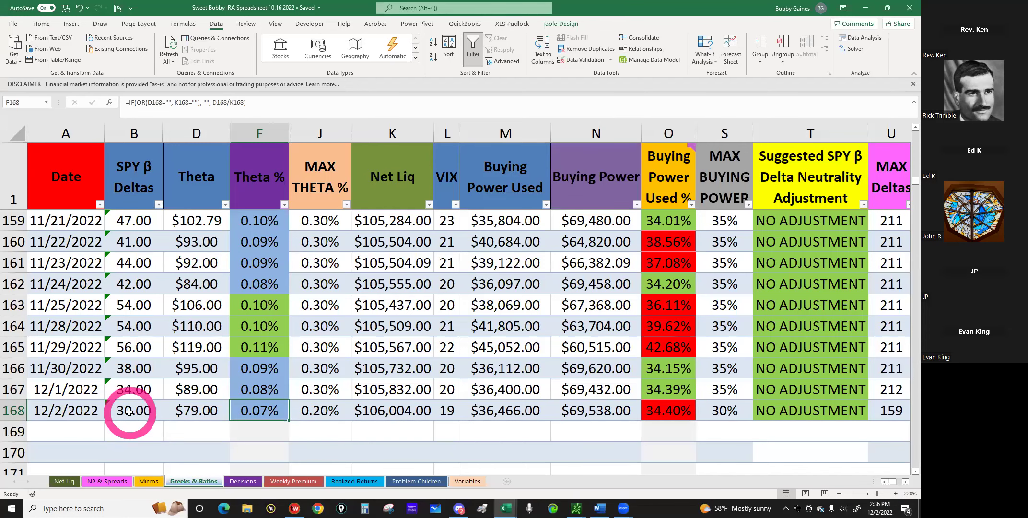
pyautogui.click(197, 410)
pyautogui.click(138, 413)
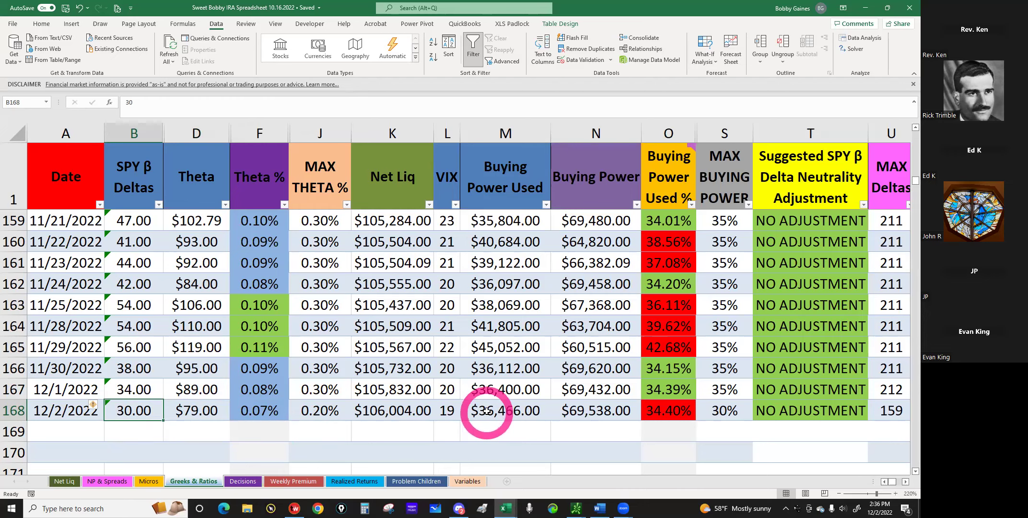
pyautogui.click(487, 411)
# View the SBH Breakeven sheet of Sweet Bobby Spreadsheet 11.24.2022 and return to the position statement in thinkorswim.
pyautogui.moveTo(506, 508)
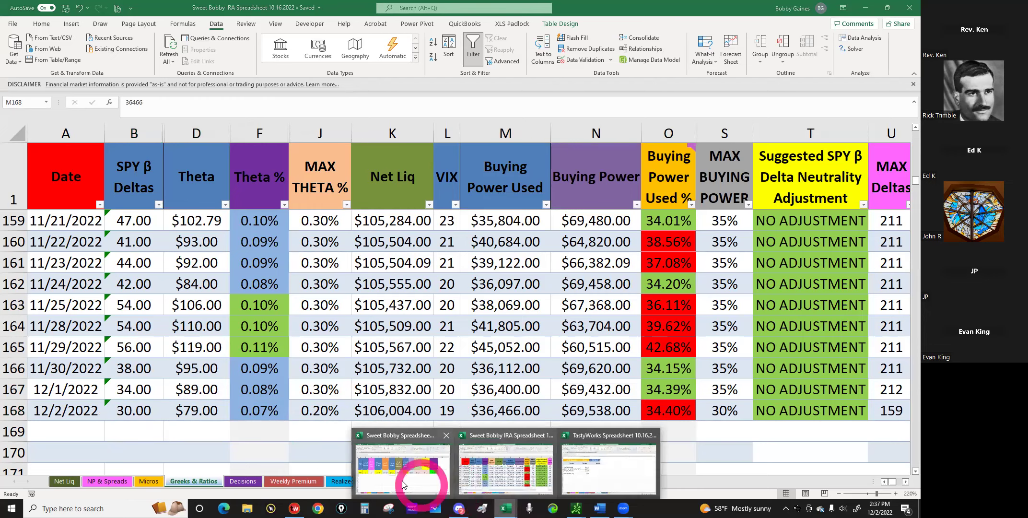
pyautogui.click(402, 482)
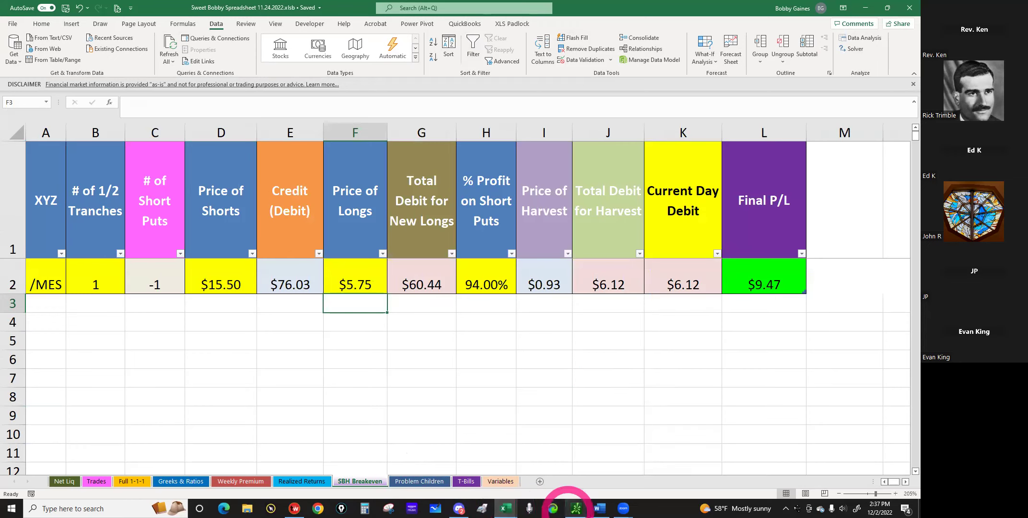
pyautogui.moveTo(575, 508)
pyautogui.click(539, 478)
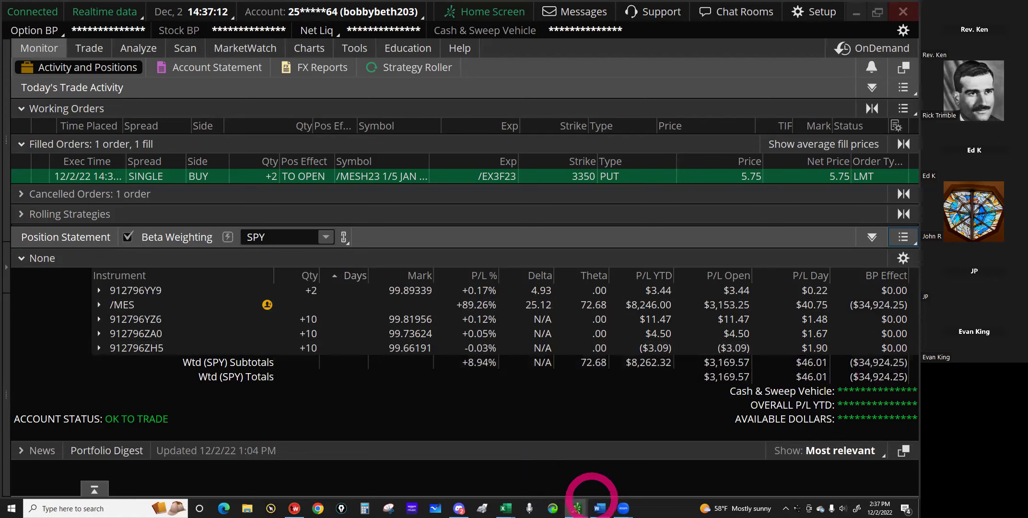
# Recheck the 12/2/2022 buying power used in the Sweet Bobby IRA spreadsheet, and collapse the filled orders back in thinkorswim.
pyautogui.click(506, 508)
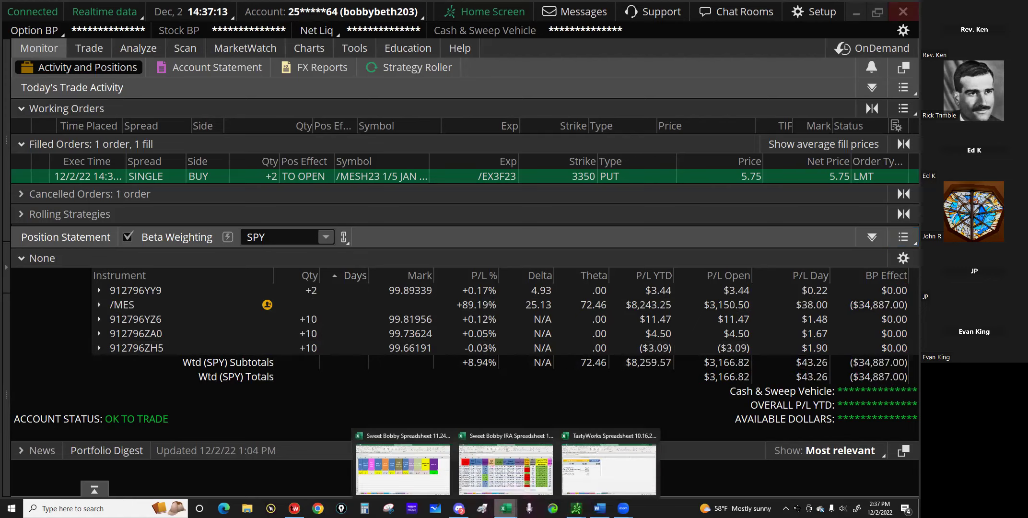
pyautogui.click(507, 484)
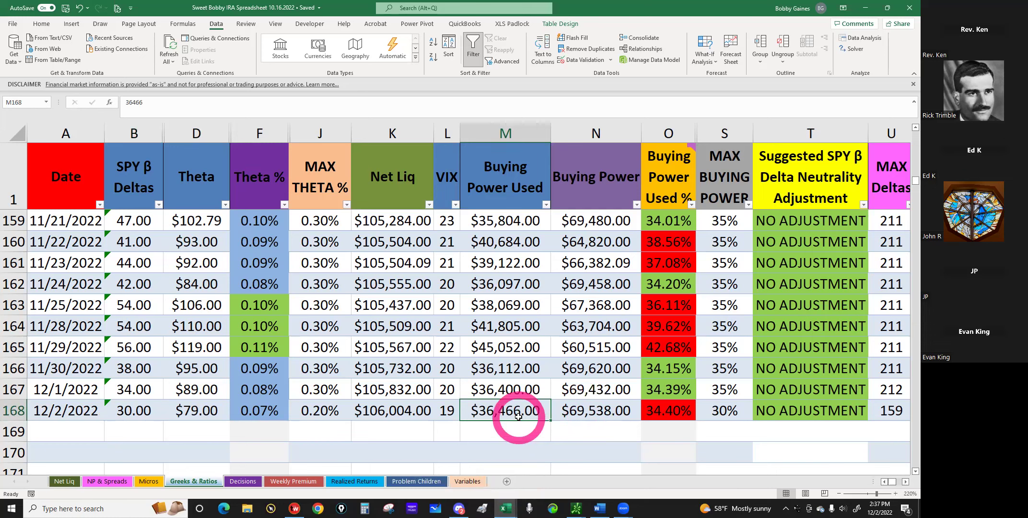
pyautogui.click(866, 9)
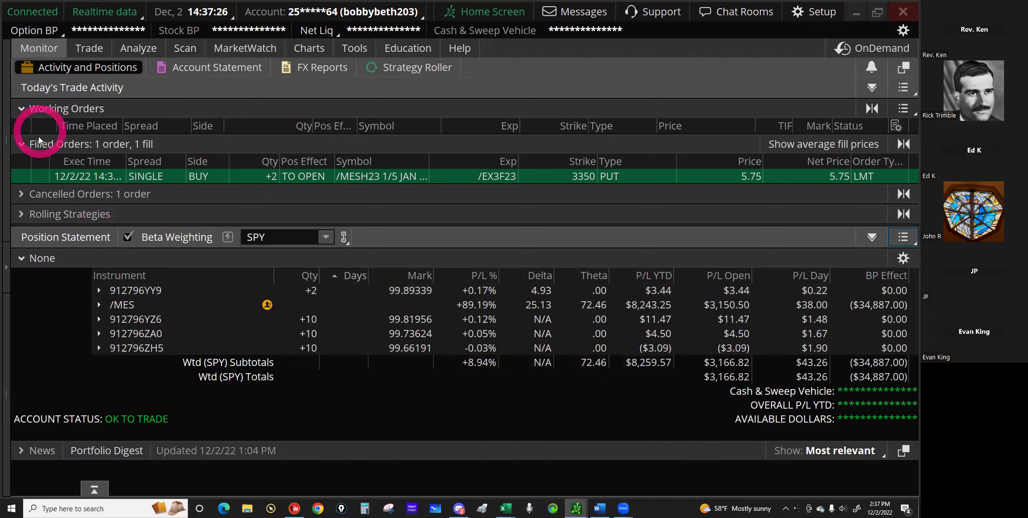
pyautogui.click(22, 145)
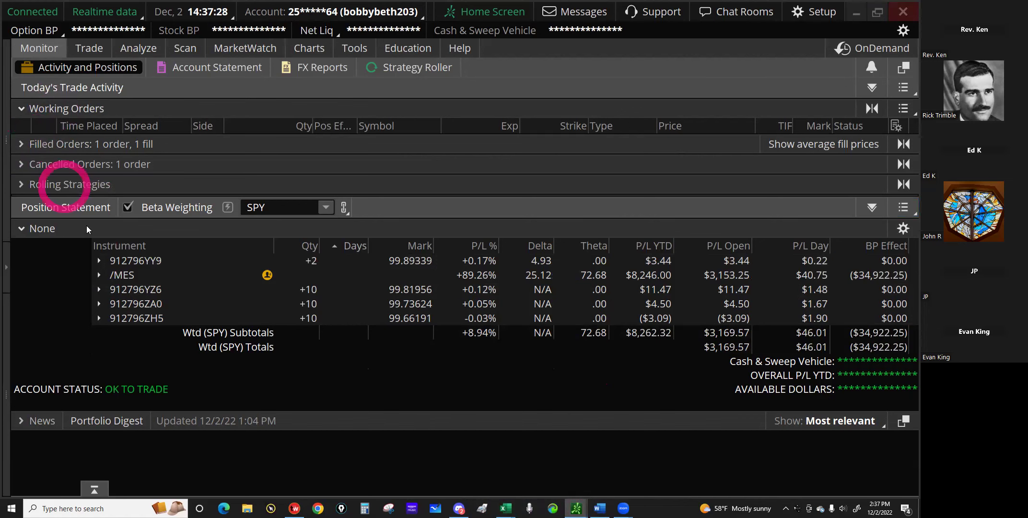
# Create an order to sell one 3560 put from the 60-day JAN 23 expiration of the /MES option chain.
pyautogui.click(89, 48)
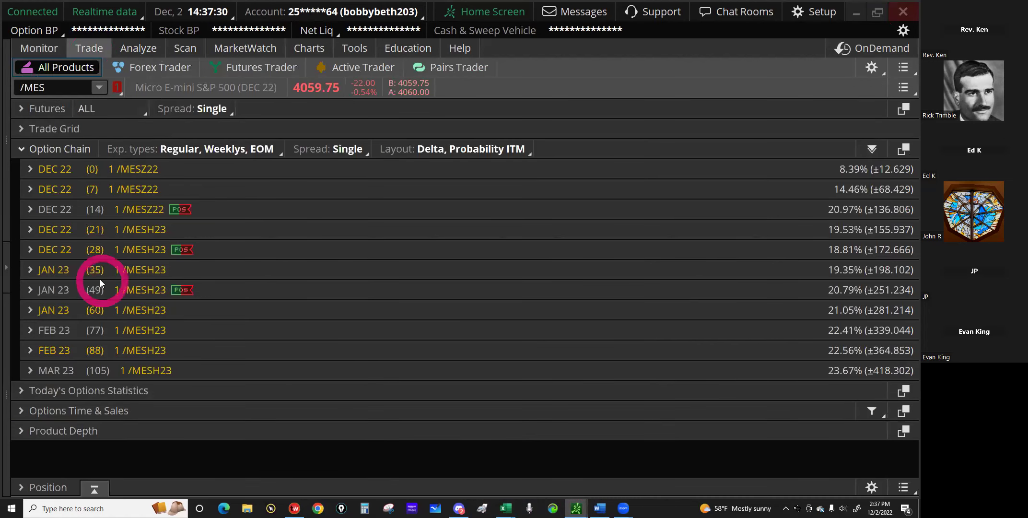
pyautogui.click(53, 311)
pyautogui.scroll(-3, 698, 404)
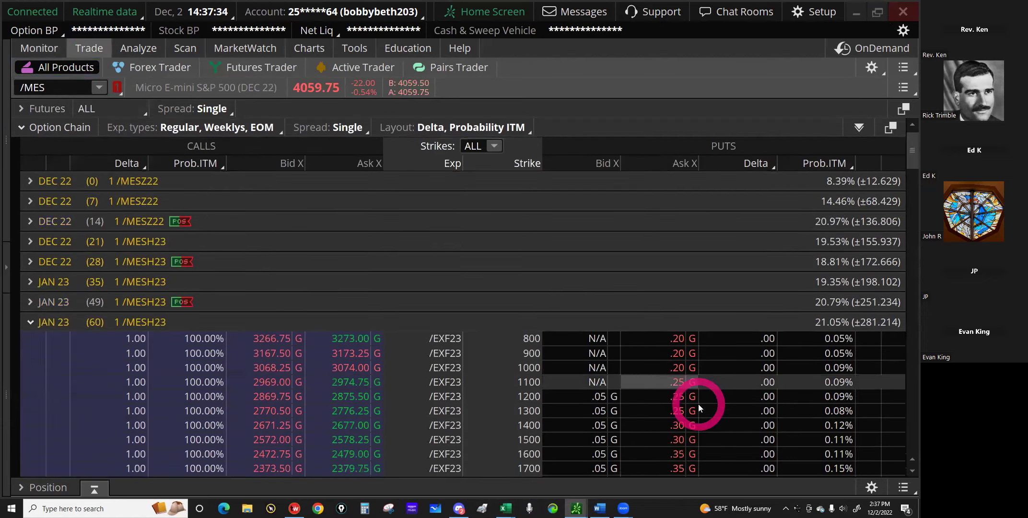
pyautogui.scroll(-12, 698, 404)
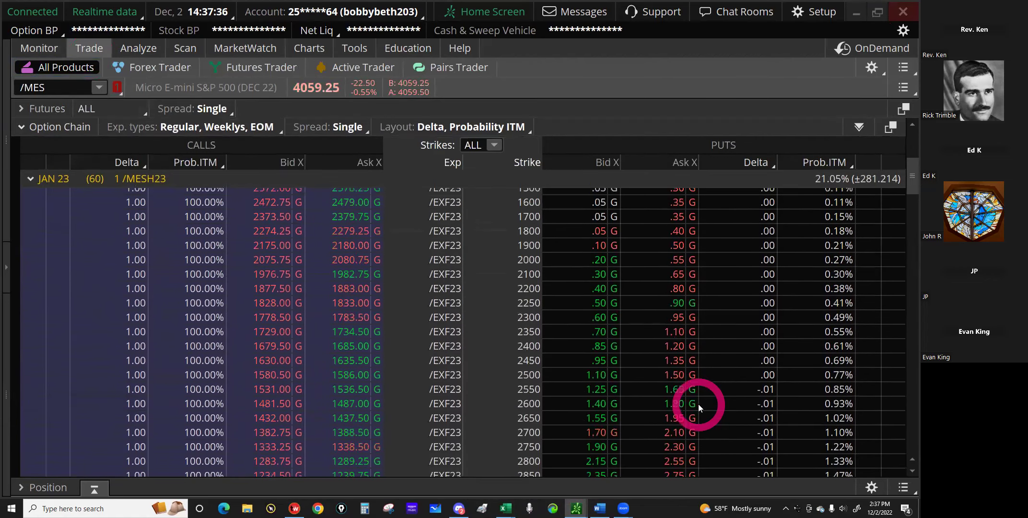
pyautogui.scroll(-6, 698, 404)
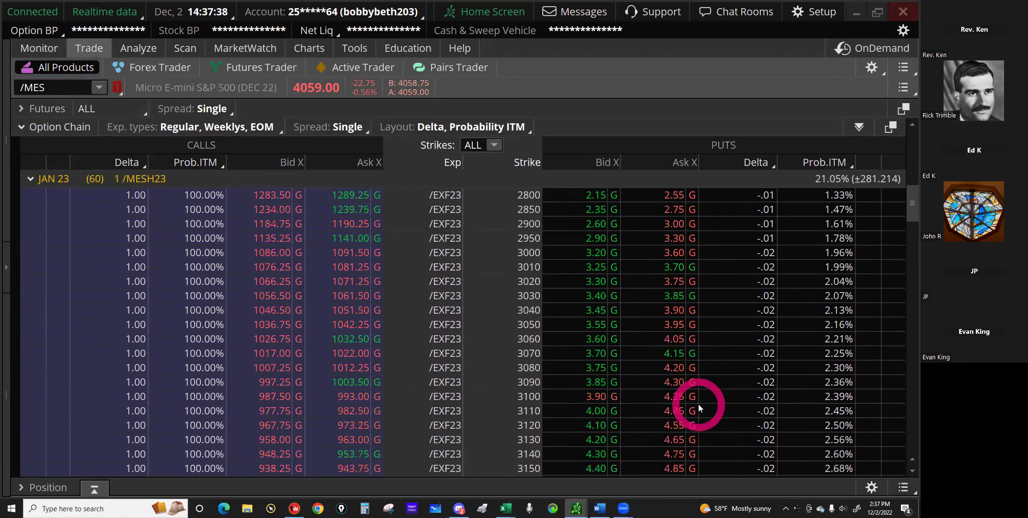
pyautogui.scroll(-7, 699, 408)
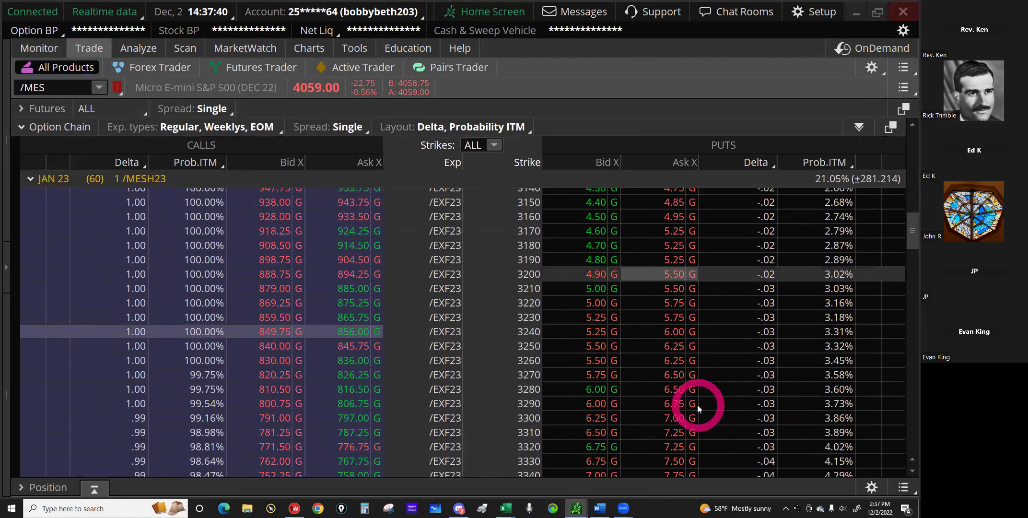
pyautogui.scroll(-5, 698, 409)
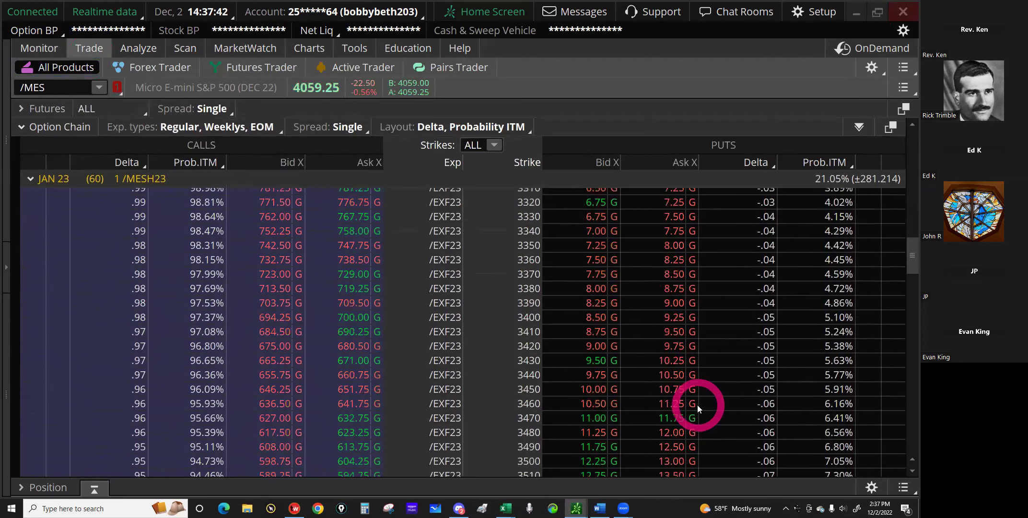
pyautogui.scroll(-2, 698, 408)
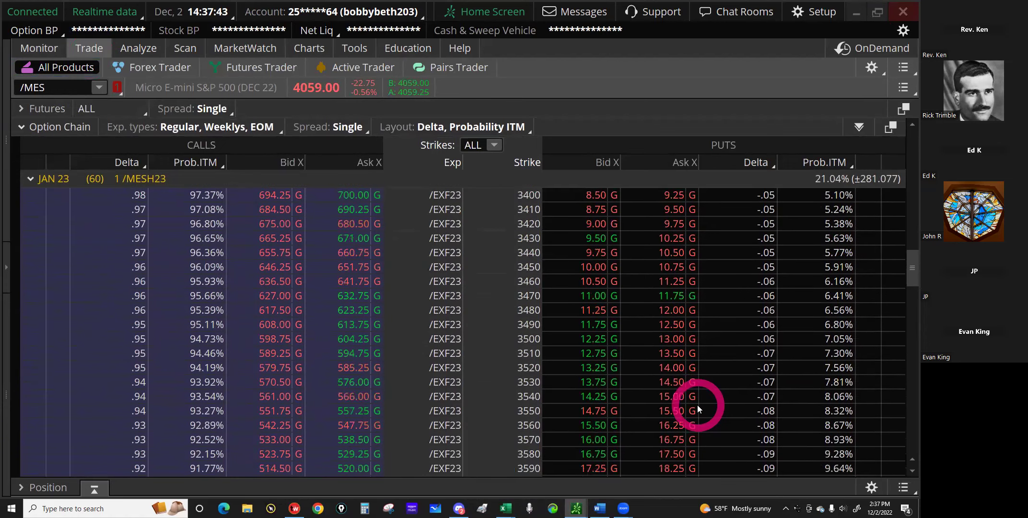
pyautogui.click(591, 425)
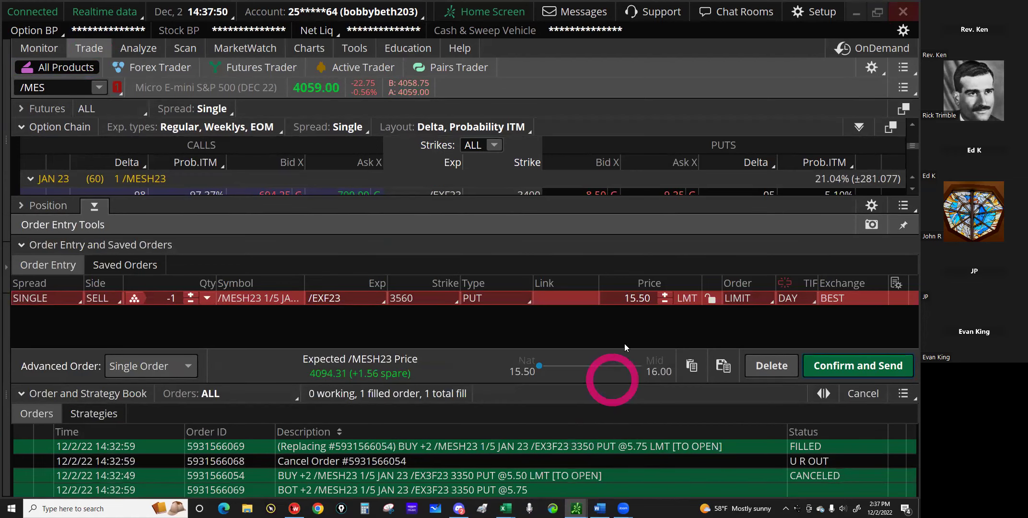
# Set the put order's limit price to 16.00, review its cost and buying power effect in the confirmation, and close it without sending.
pyautogui.click(664, 294)
pyautogui.click(833, 364)
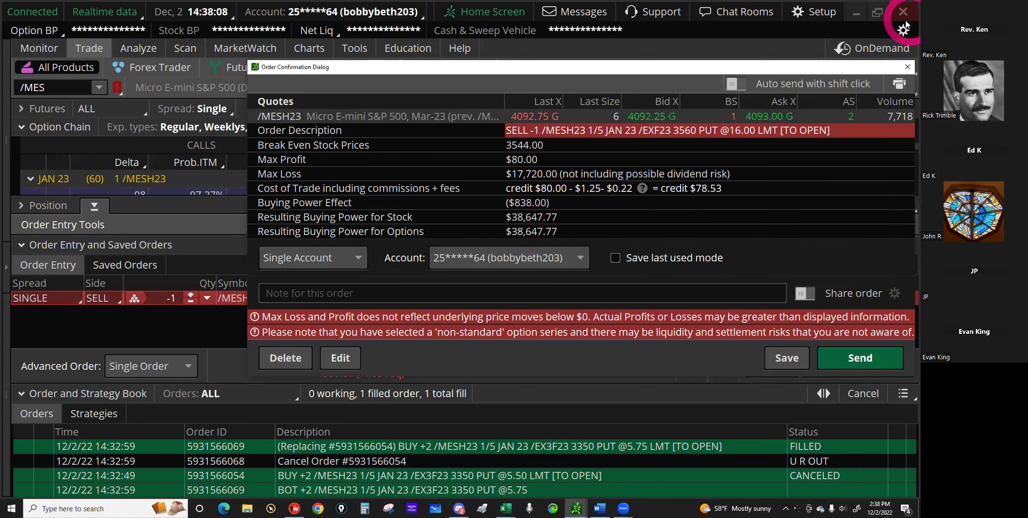
pyautogui.click(906, 68)
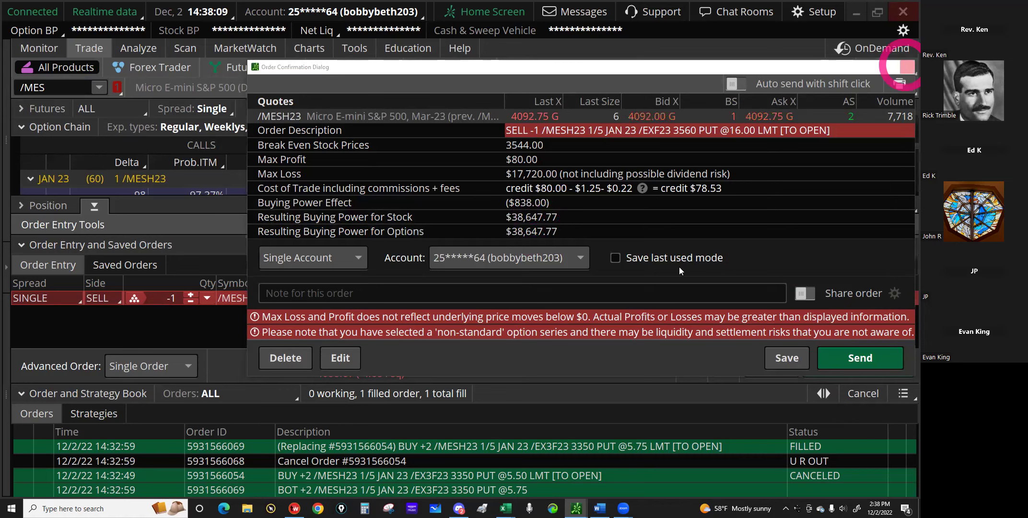
# Change the strike of the /MES put sell order to 3600.
pyautogui.click(655, 299)
pyautogui.click(407, 312)
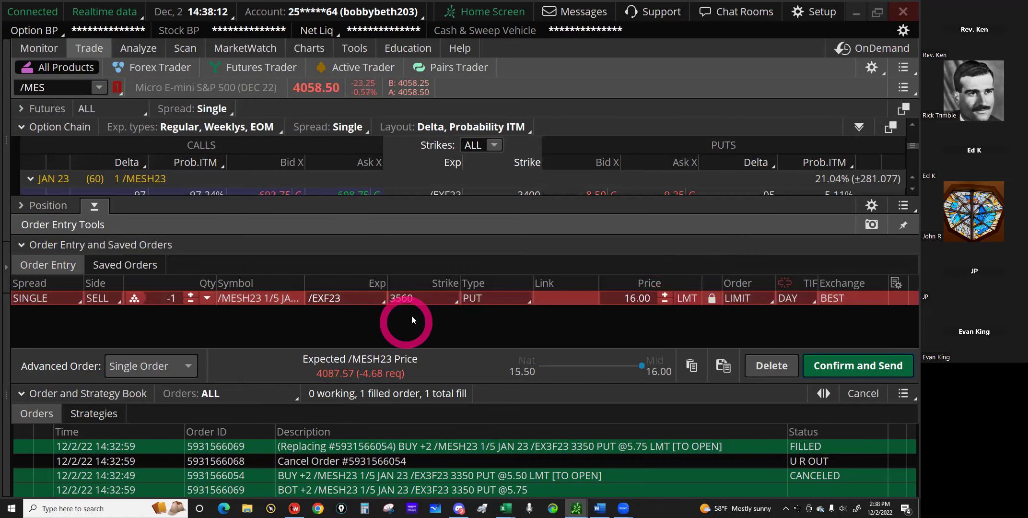
pyautogui.click(448, 301)
pyautogui.click(449, 300)
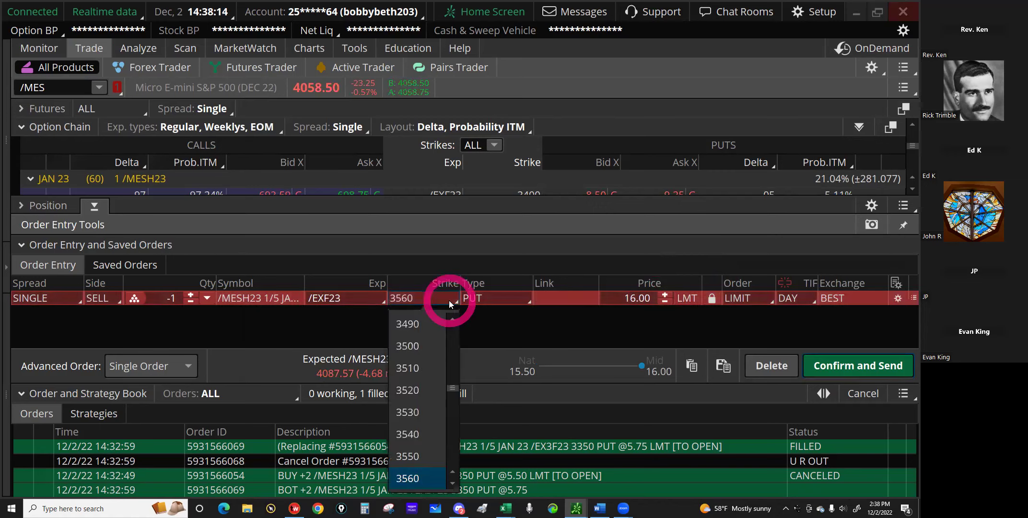
pyautogui.click(434, 454)
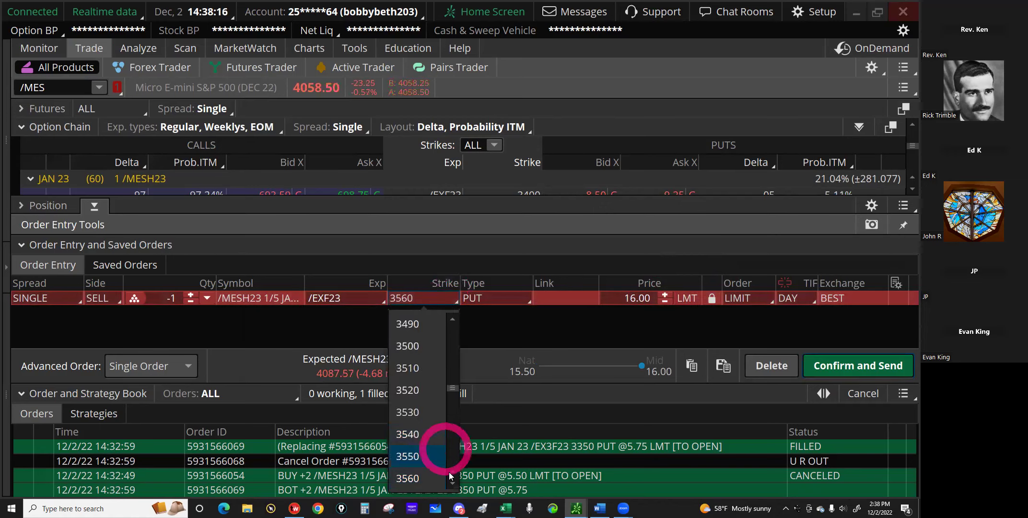
pyautogui.click(452, 485)
pyautogui.click(453, 485)
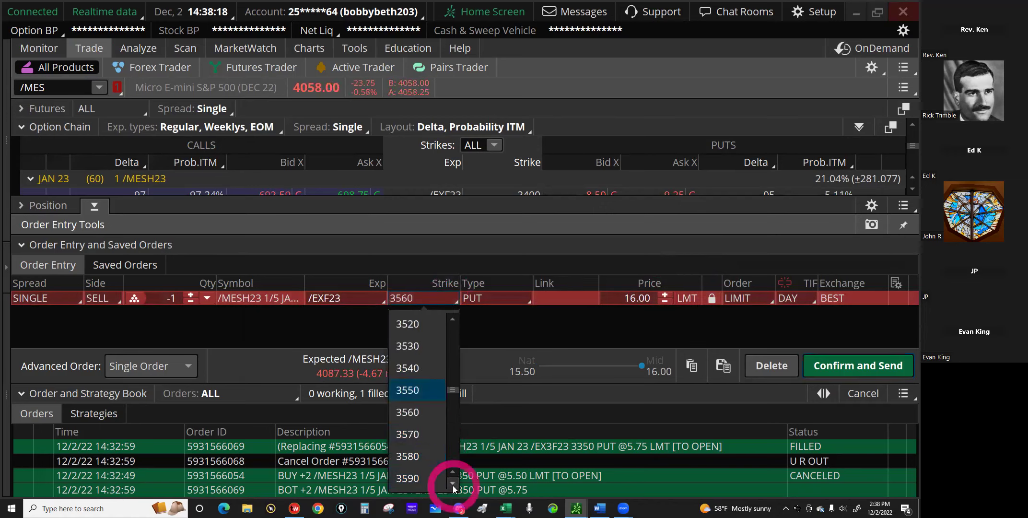
pyautogui.click(453, 485)
pyautogui.click(414, 458)
pyautogui.click(664, 326)
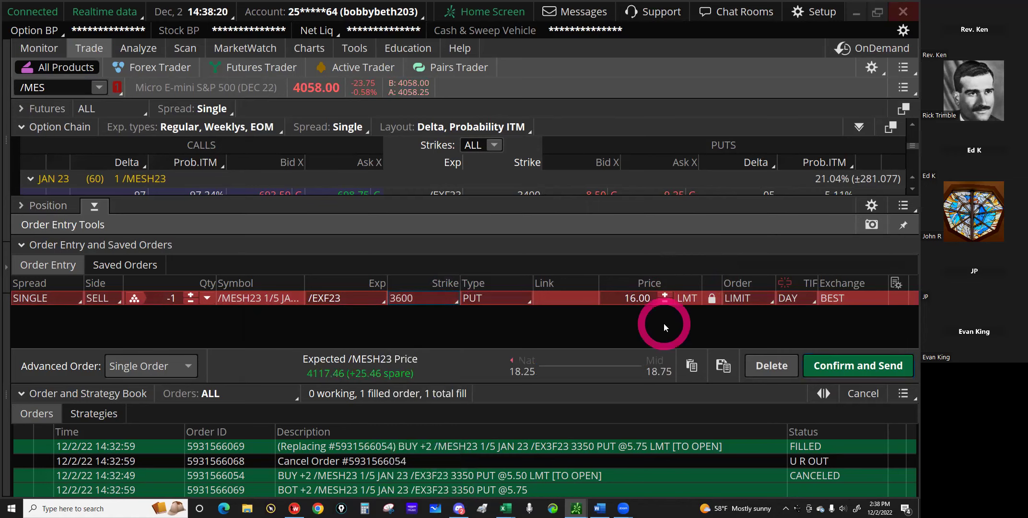
# Set the 3600 put order's limit price to 18.75, review its cost and buying power effect in the confirmation, and close it without sending.
pyautogui.click(664, 298)
pyautogui.click(712, 299)
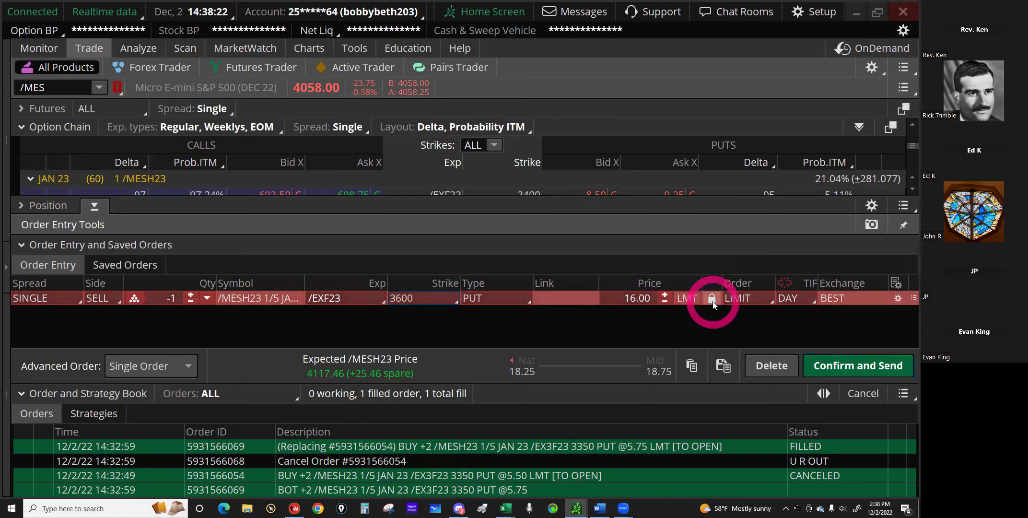
pyautogui.click(665, 298)
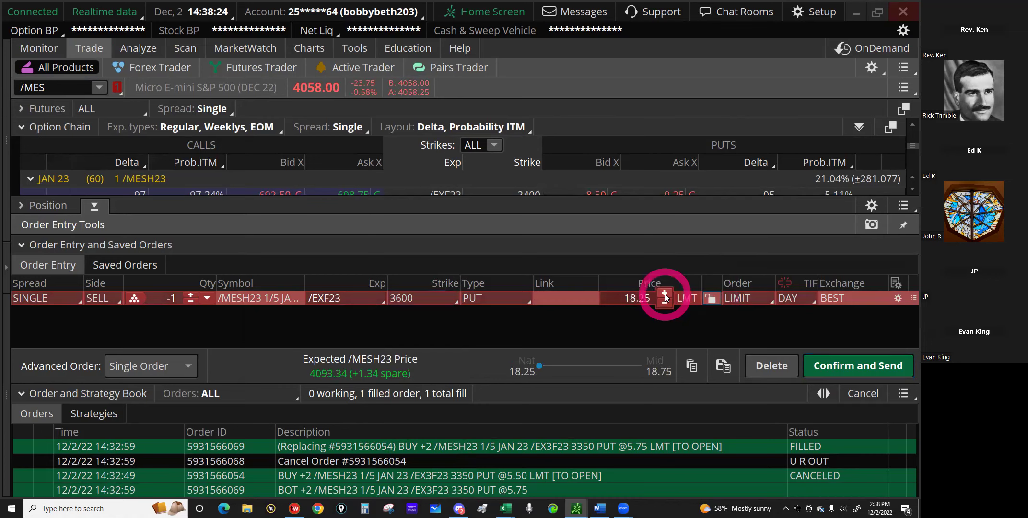
pyautogui.click(665, 296)
pyautogui.click(663, 302)
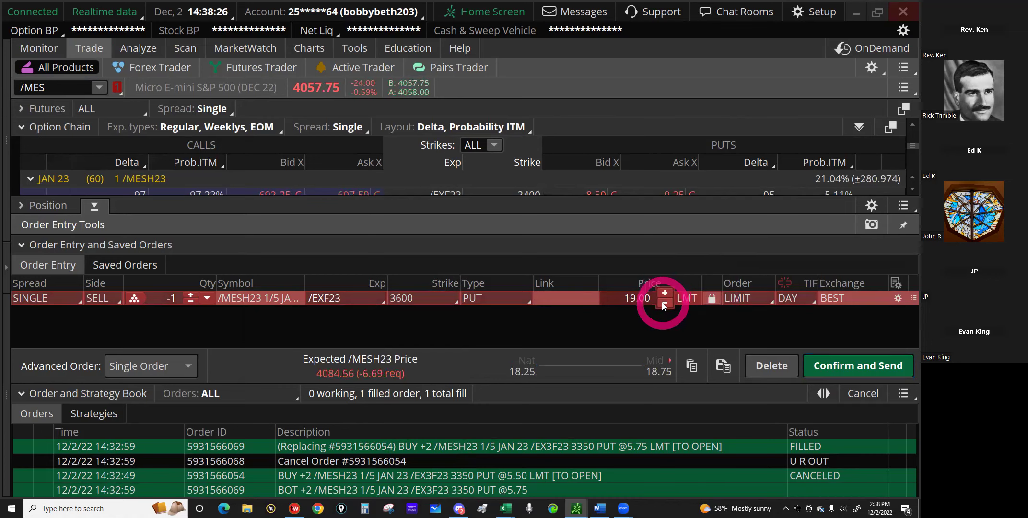
pyautogui.click(824, 366)
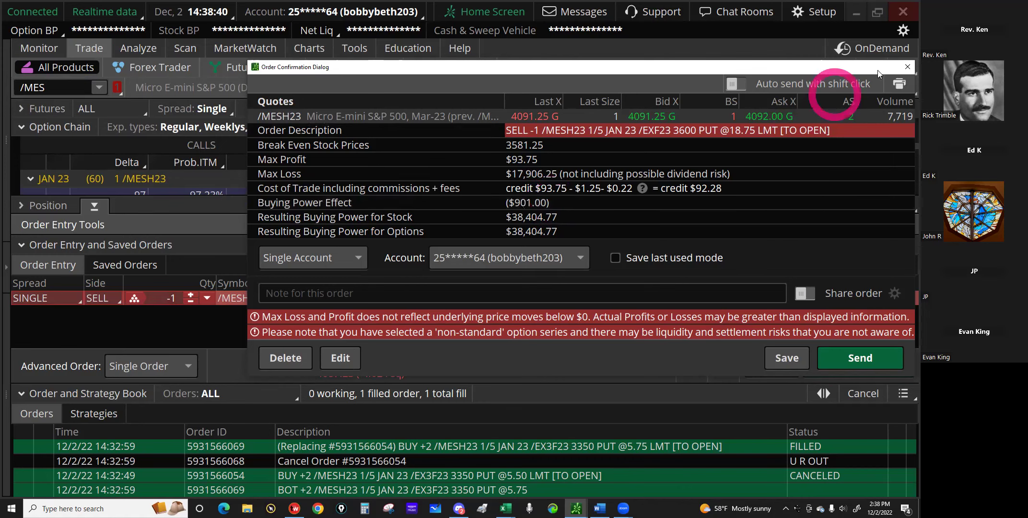
pyautogui.click(906, 68)
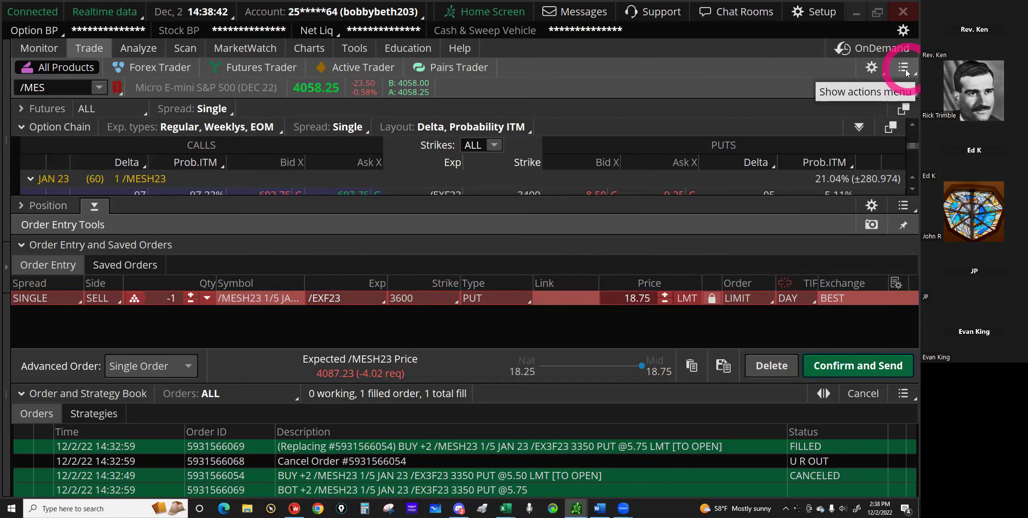
# Collapse the order entry area below the option chain and view the /MES risk profile.
pyautogui.click(94, 207)
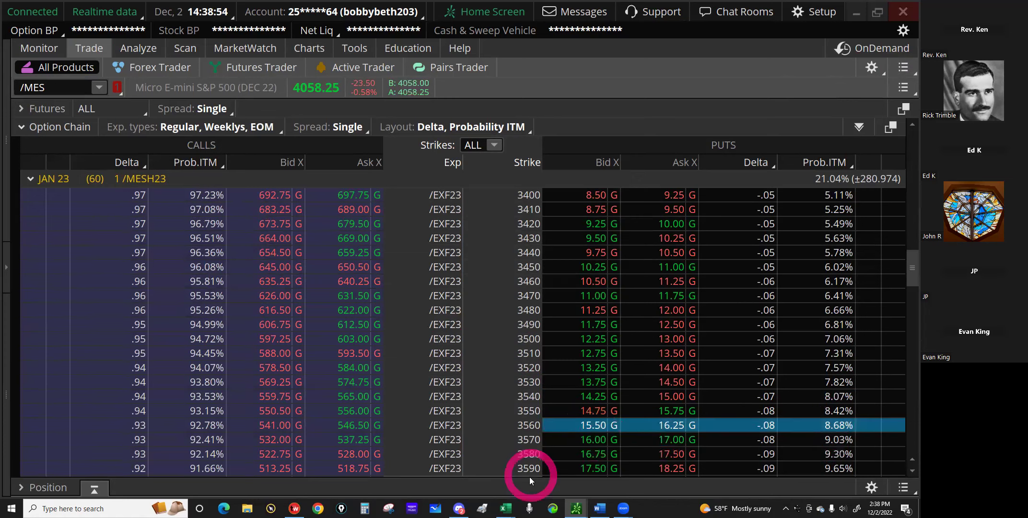
pyautogui.click(137, 49)
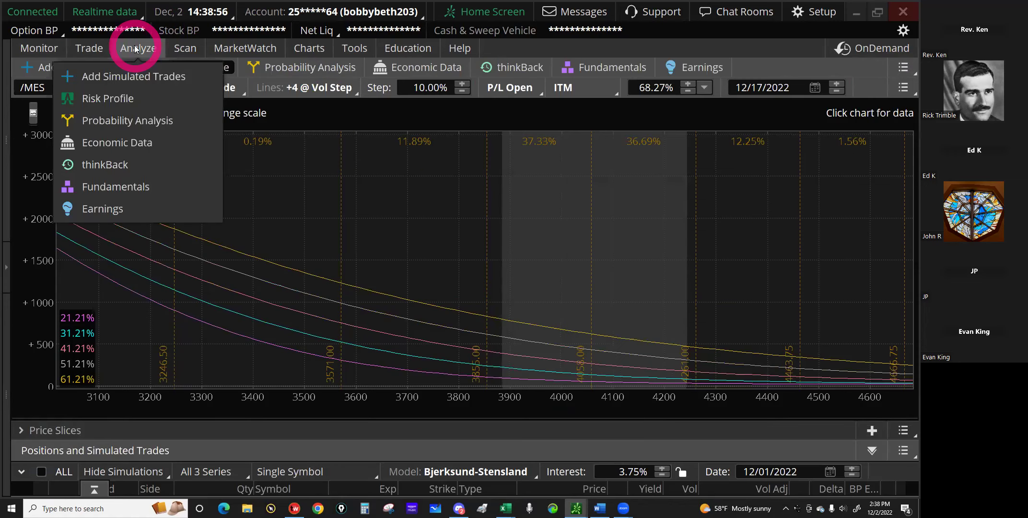
pyautogui.click(763, 126)
pyautogui.click(421, 173)
pyautogui.click(302, 371)
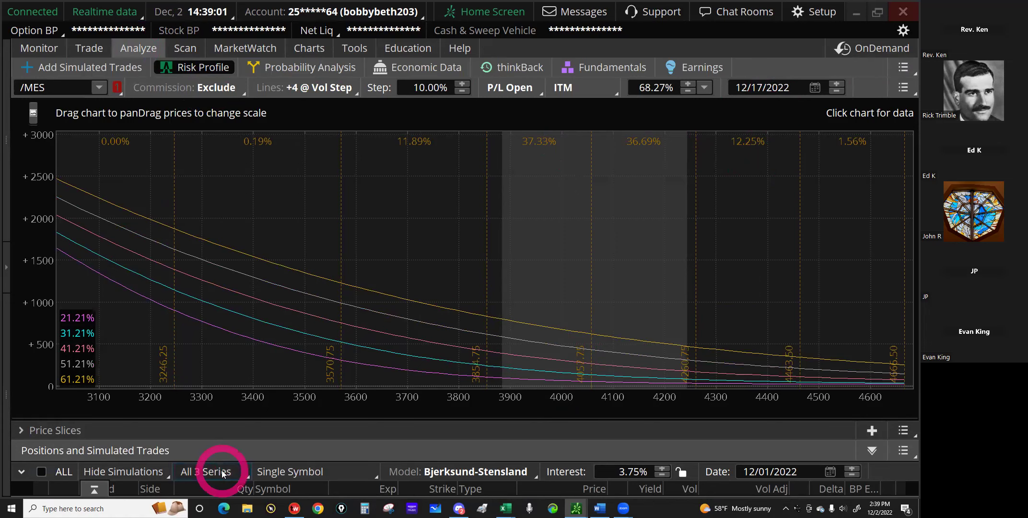
pyautogui.click(222, 474)
# Expand the /MES position in the position statement and examine its December and January put positions.
pyautogui.click(40, 47)
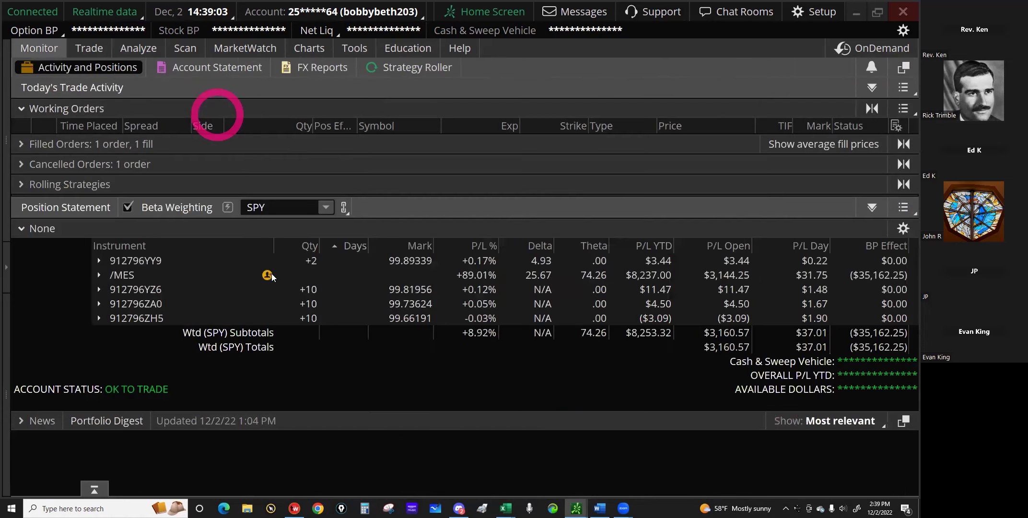
pyautogui.click(132, 273)
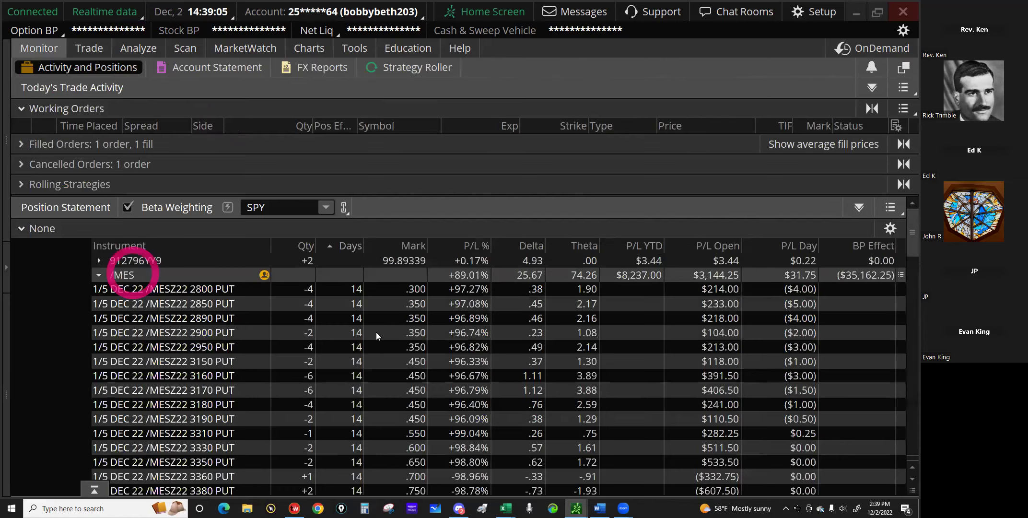
pyautogui.scroll(-2, 401, 350)
pyautogui.click(402, 350)
pyautogui.scroll(-5, 399, 357)
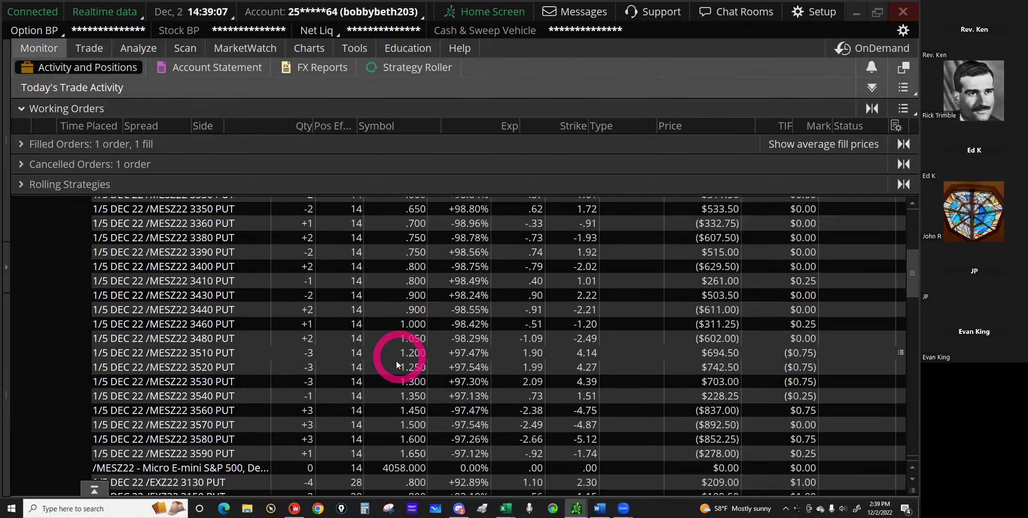
pyautogui.scroll(-10, 396, 364)
pyautogui.scroll(-6, 396, 367)
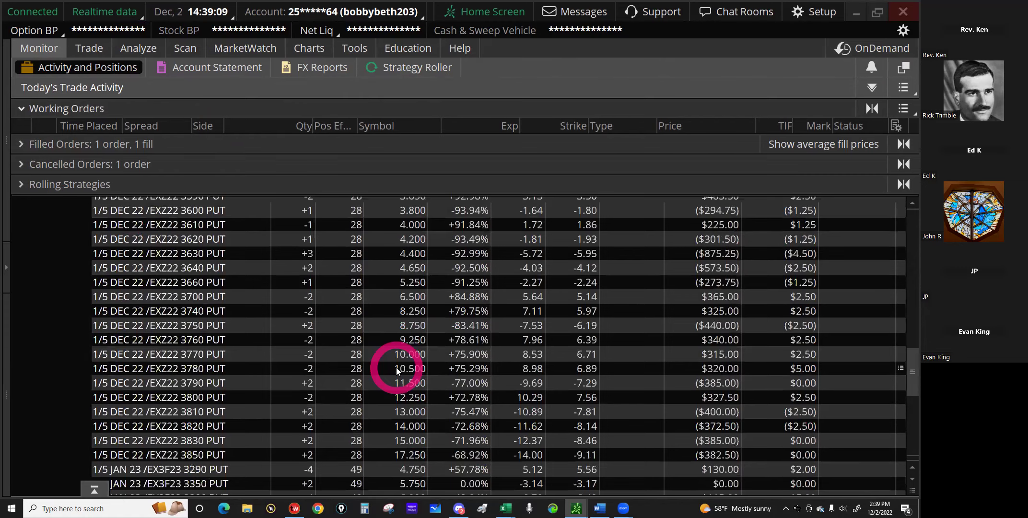
pyautogui.scroll(-5, 397, 368)
pyautogui.scroll(-4, 396, 369)
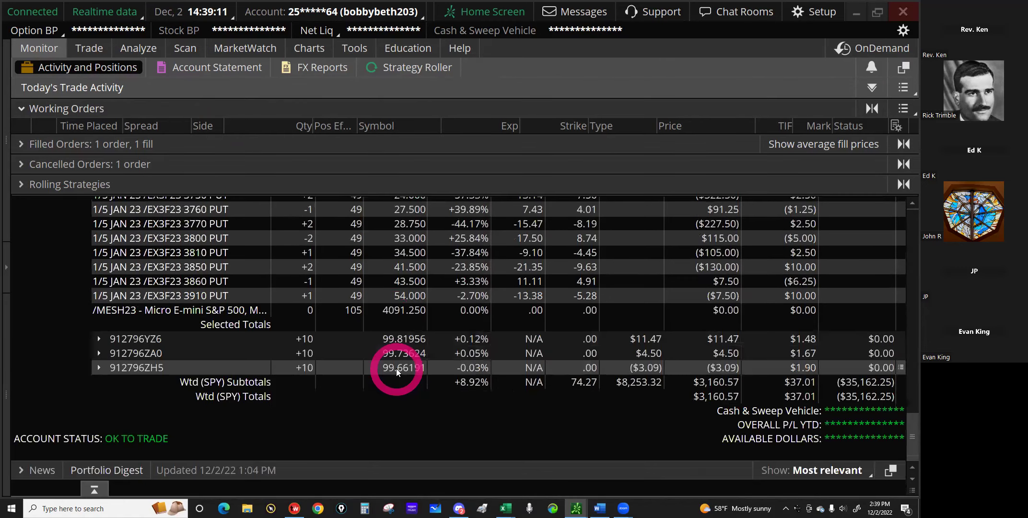
pyautogui.scroll(3, 396, 369)
pyautogui.click(100, 89)
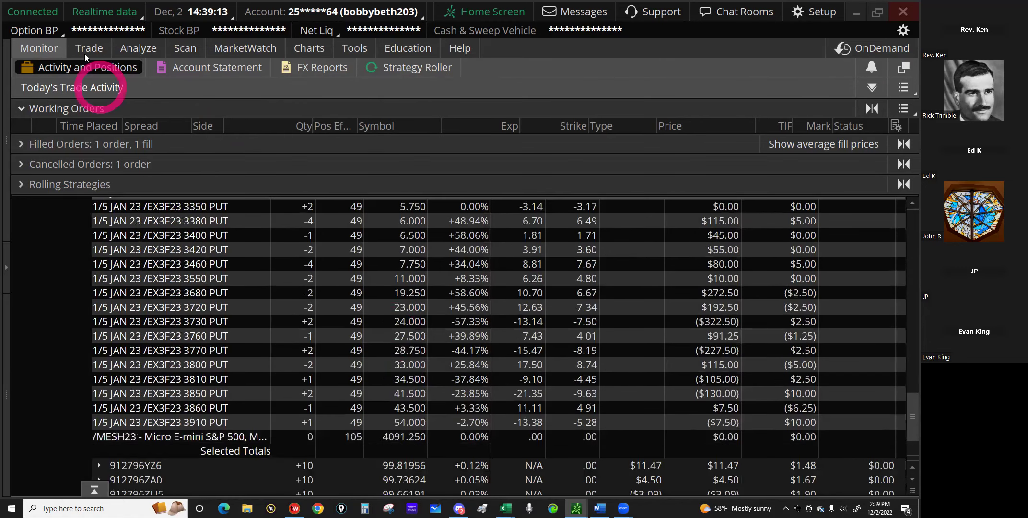
# Return to the /MES option chain and collapse the 60-day JAN 23 expiration.
pyautogui.click(83, 52)
pyautogui.click(2, 136)
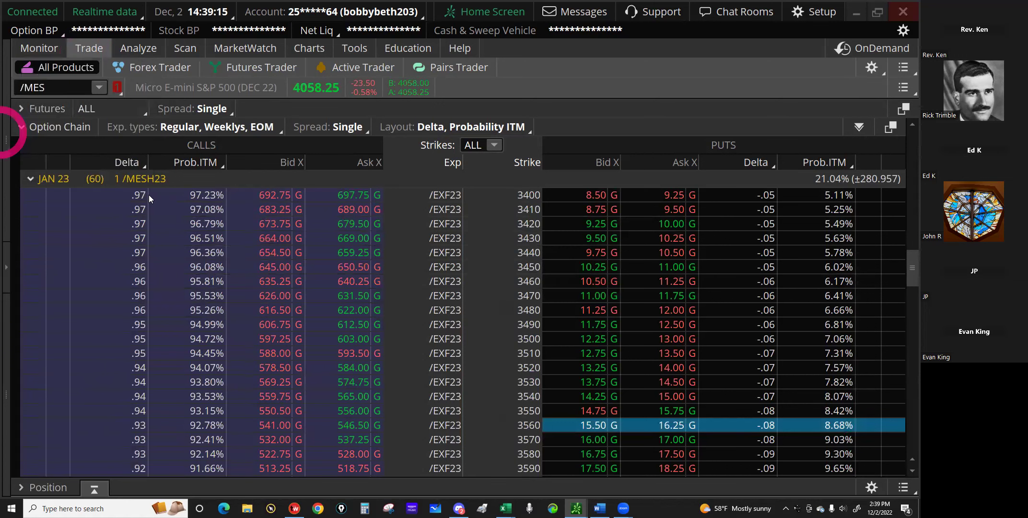
pyautogui.click(232, 185)
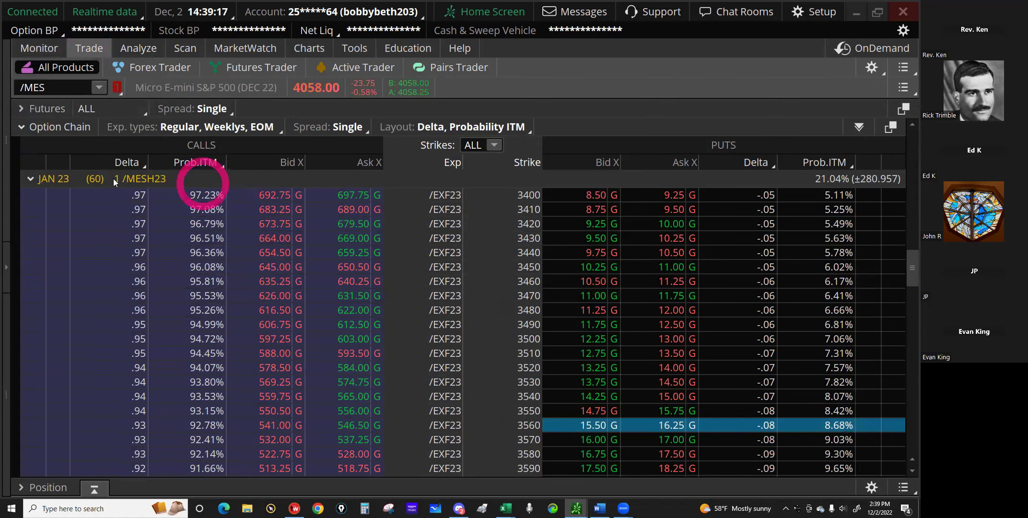
pyautogui.click(46, 183)
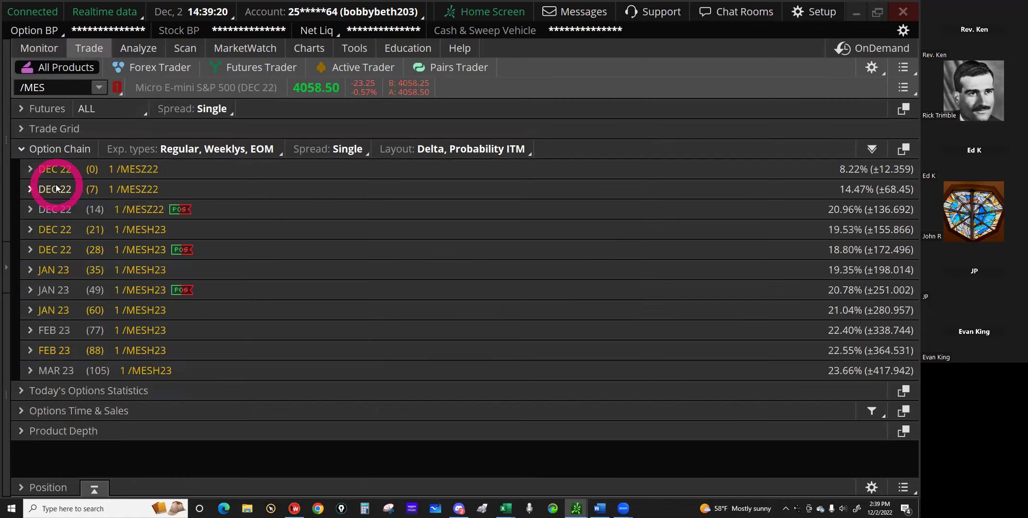
# Restrict the /MES risk profile to the JAN 23 1/5 series only.
pyautogui.click(137, 50)
pyautogui.click(566, 259)
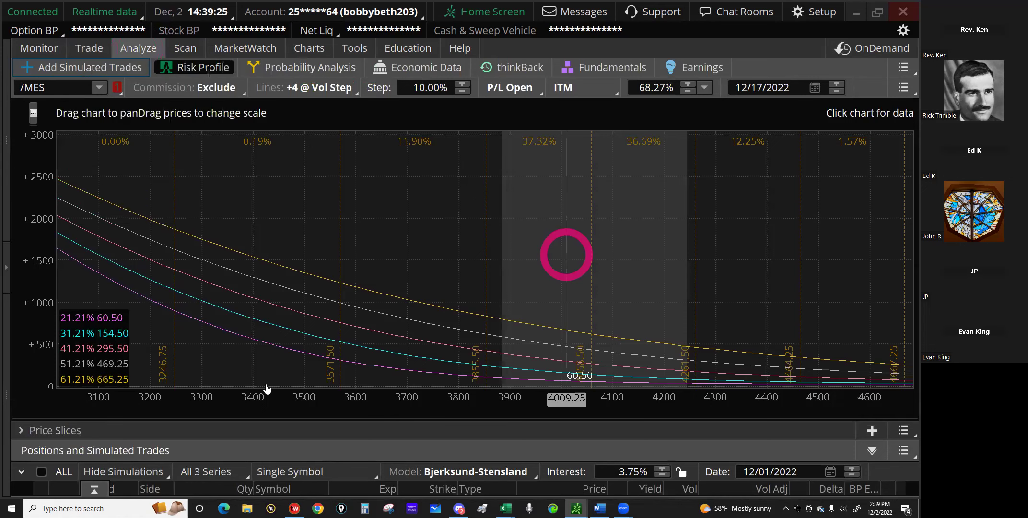
pyautogui.click(137, 494)
pyautogui.click(279, 470)
pyautogui.click(235, 473)
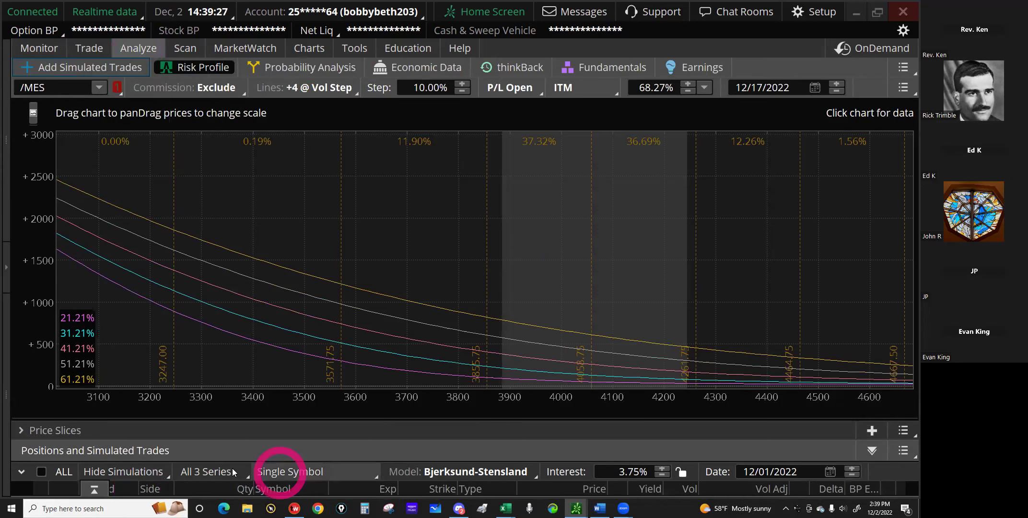
pyautogui.click(160, 373)
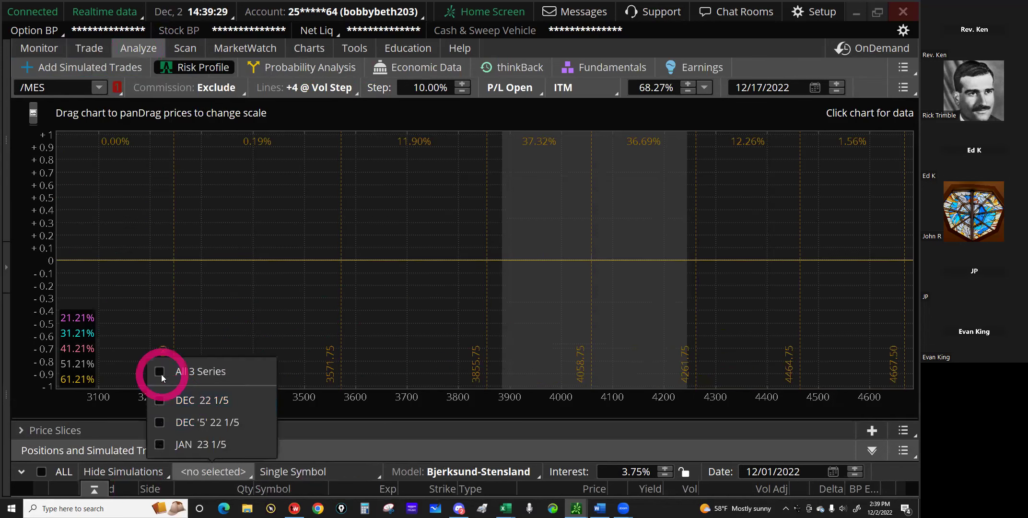
pyautogui.click(161, 445)
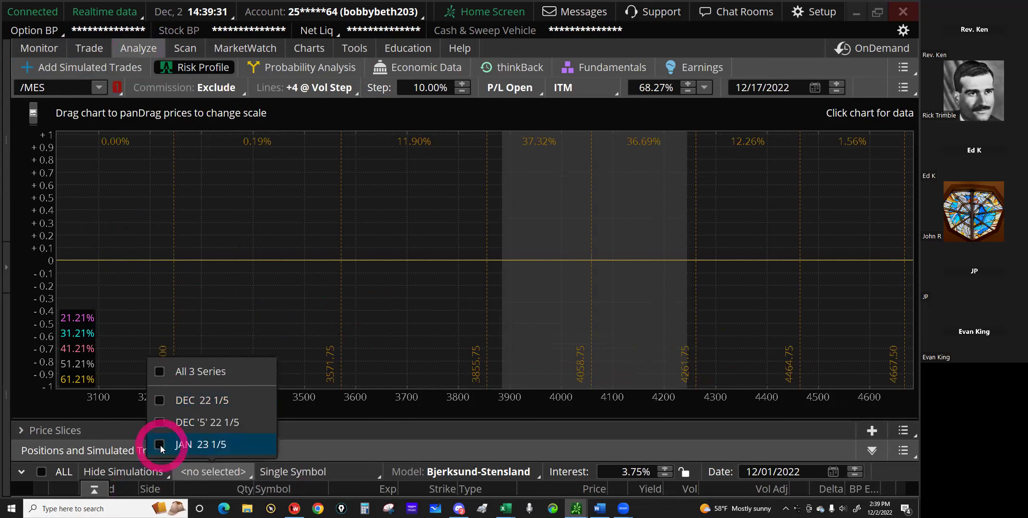
pyautogui.click(161, 444)
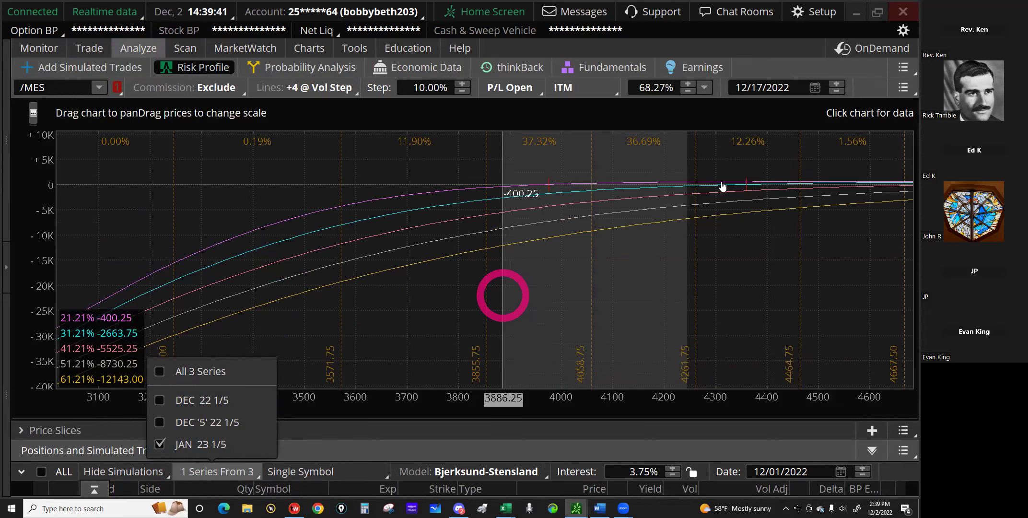
# Set the risk profile's probability range date to 02/02/2023.
pyautogui.click(776, 129)
pyautogui.click(814, 91)
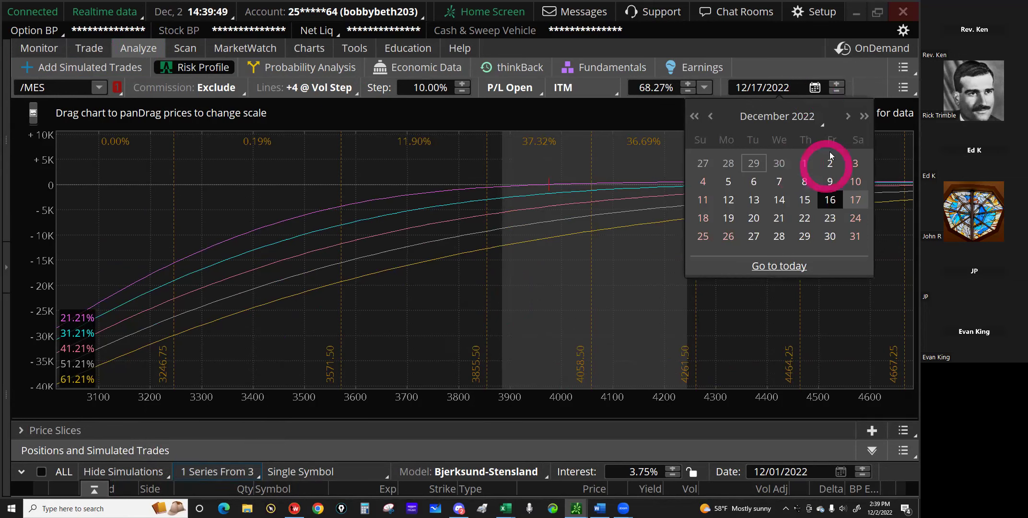
pyautogui.click(847, 116)
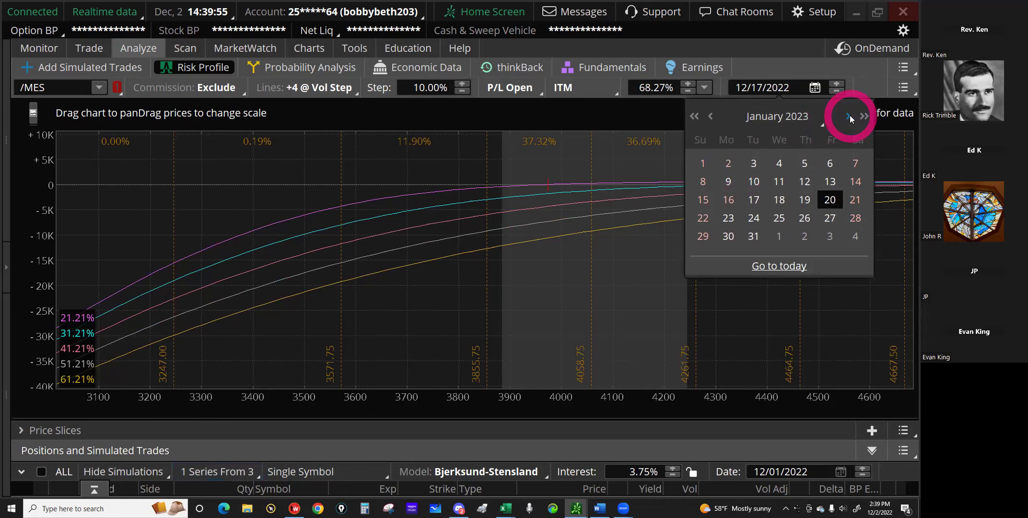
pyautogui.click(805, 235)
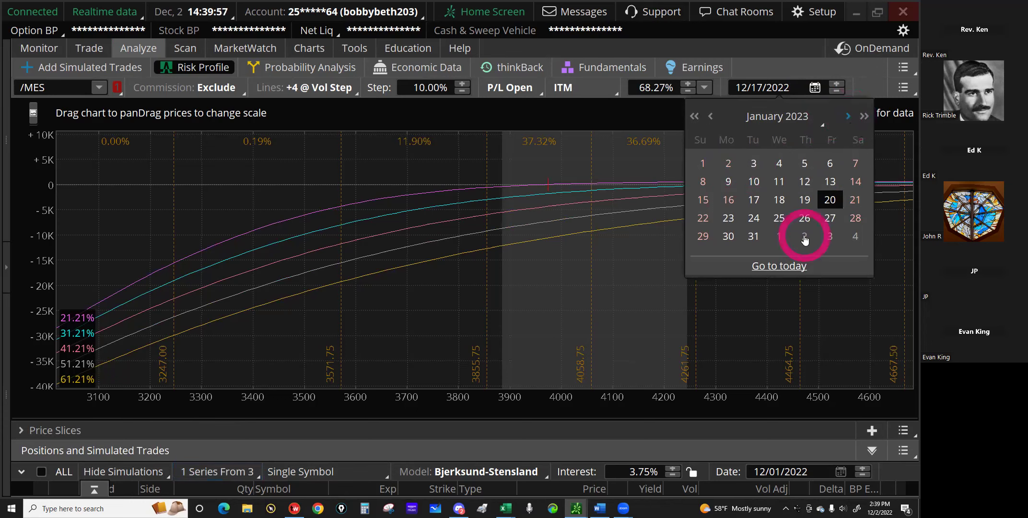
# Examine the JAN 23 series' profit and loss at each volatility step across the shaded 68.27% probability range.
pyautogui.click(604, 237)
pyautogui.click(420, 246)
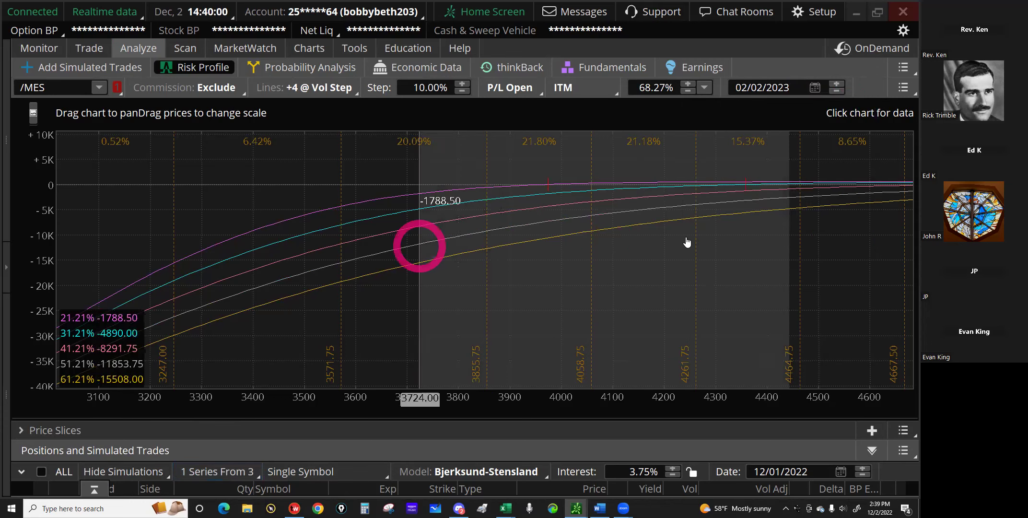
pyautogui.click(758, 242)
pyautogui.click(791, 247)
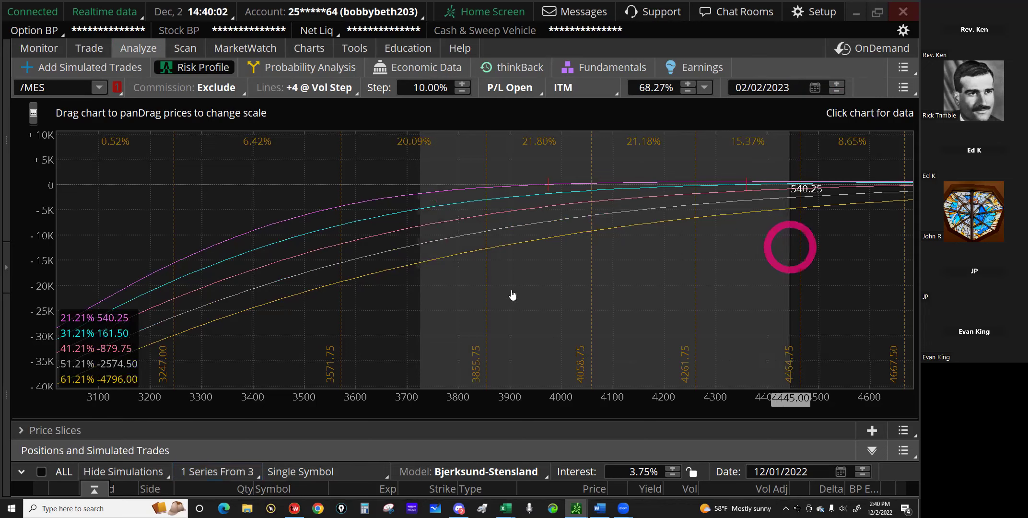
pyautogui.click(453, 284)
pyautogui.click(600, 279)
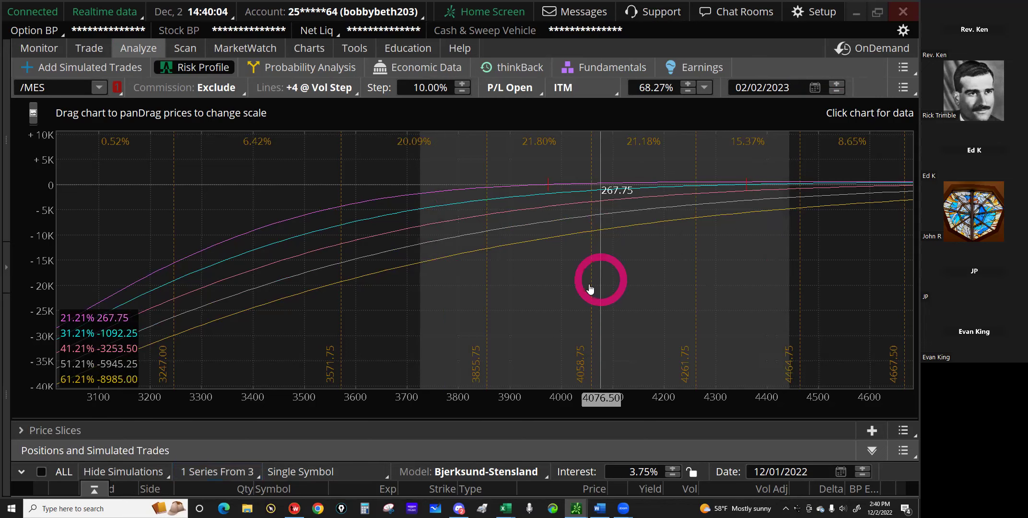
pyautogui.click(651, 284)
pyautogui.click(791, 238)
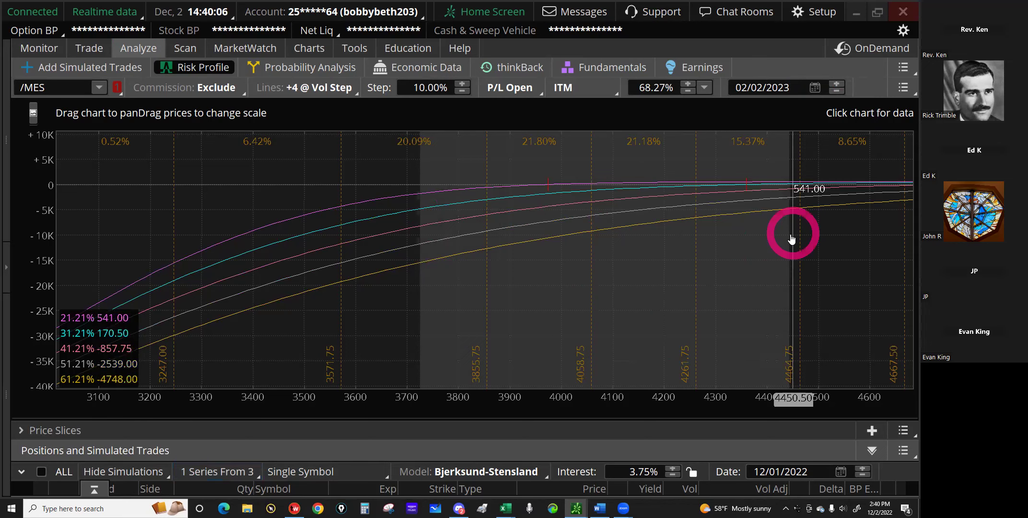
pyautogui.click(434, 252)
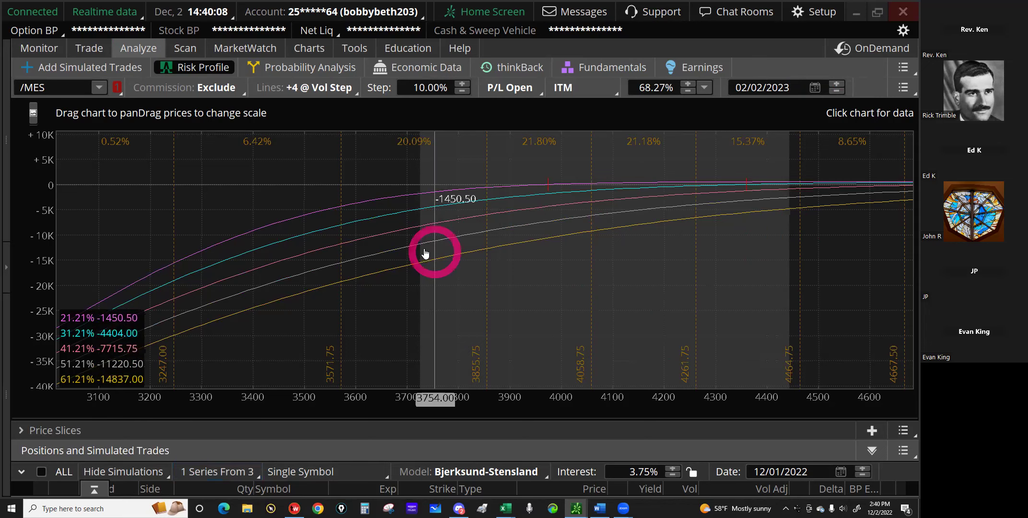
# Examine the JAN 23 profit and loss around the lower edge of the probability range and at lower /MES prices.
pyautogui.click(422, 250)
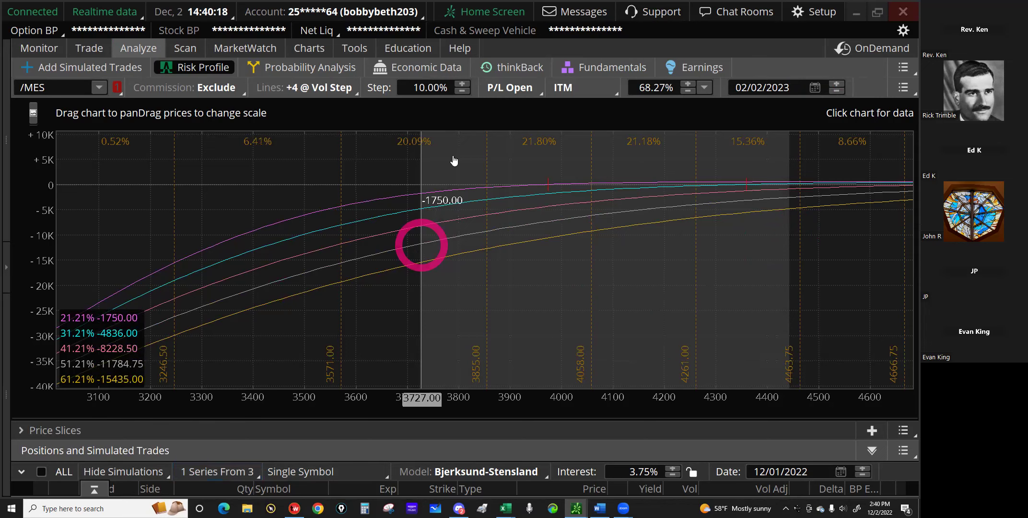
pyautogui.click(411, 201)
pyautogui.click(184, 379)
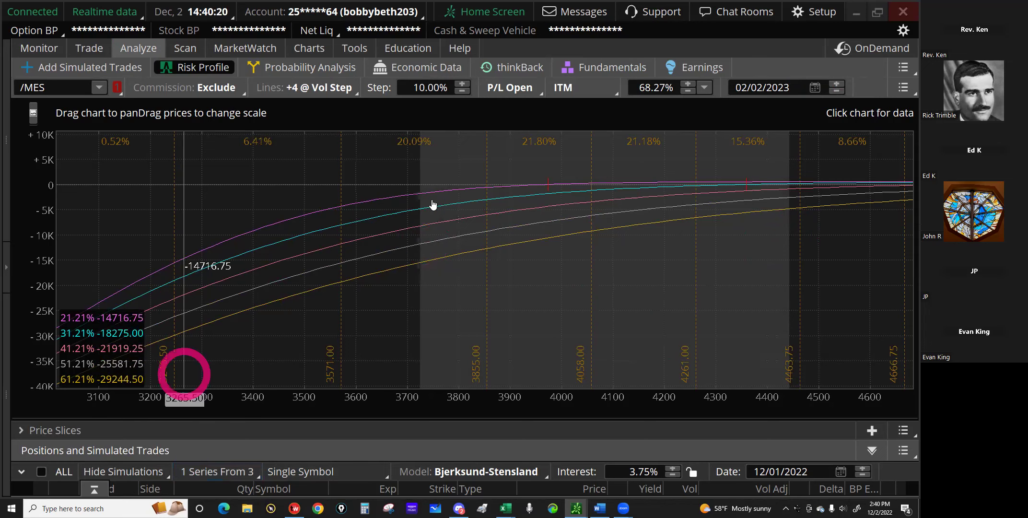
pyautogui.click(422, 196)
pyautogui.click(281, 144)
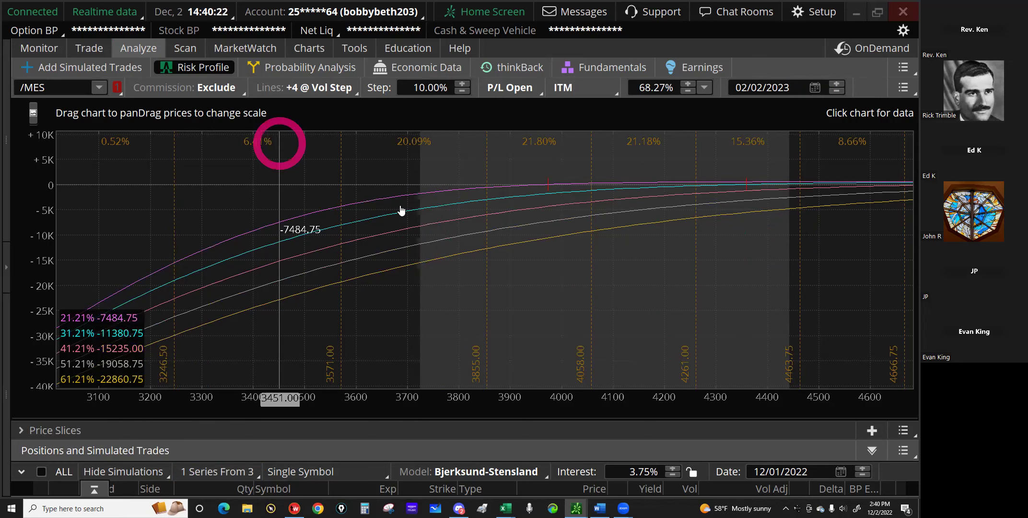
pyautogui.click(324, 149)
pyautogui.click(422, 234)
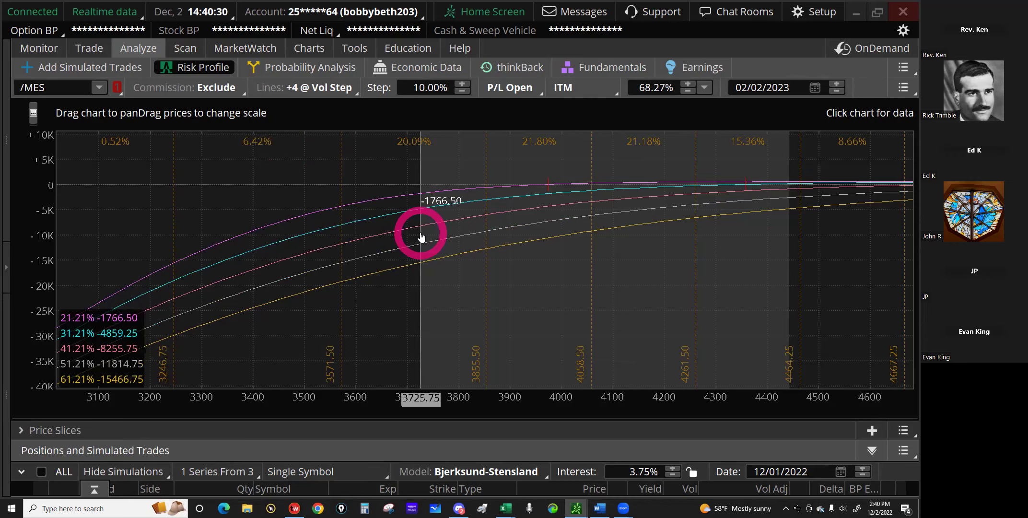
# Create an order to sell one 60-day JAN 23 3720 put from the /MES option chain.
pyautogui.click(86, 50)
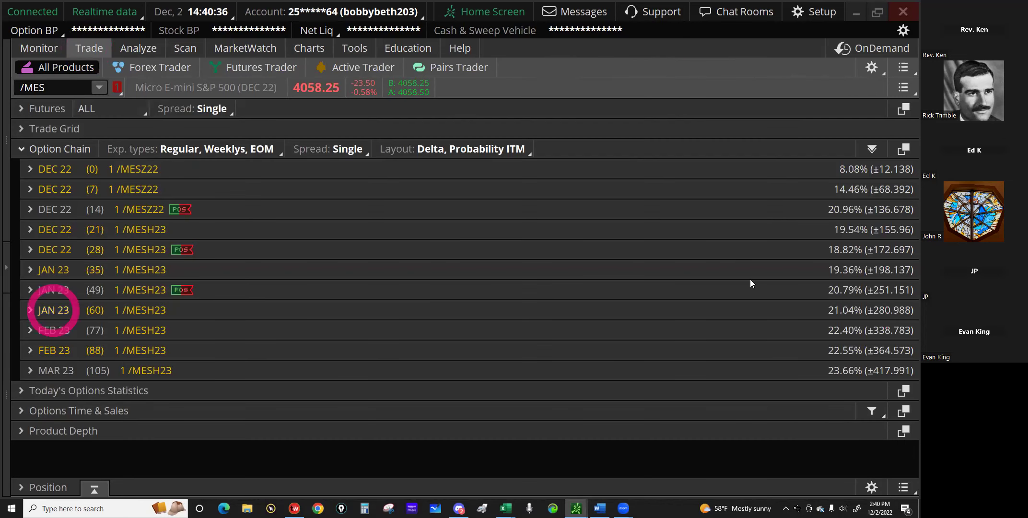
pyautogui.scroll(-4, 689, 376)
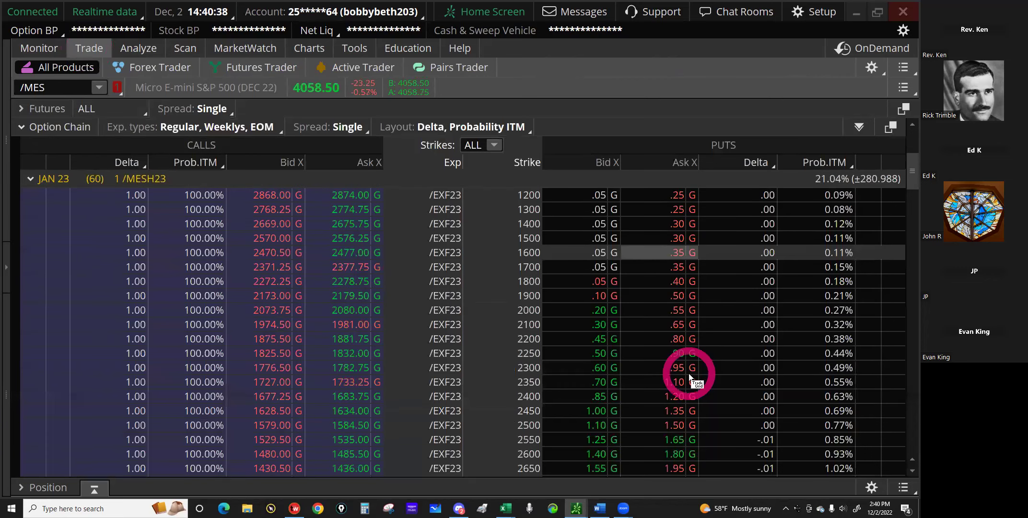
pyautogui.scroll(-6, 690, 377)
pyautogui.scroll(-4, 689, 377)
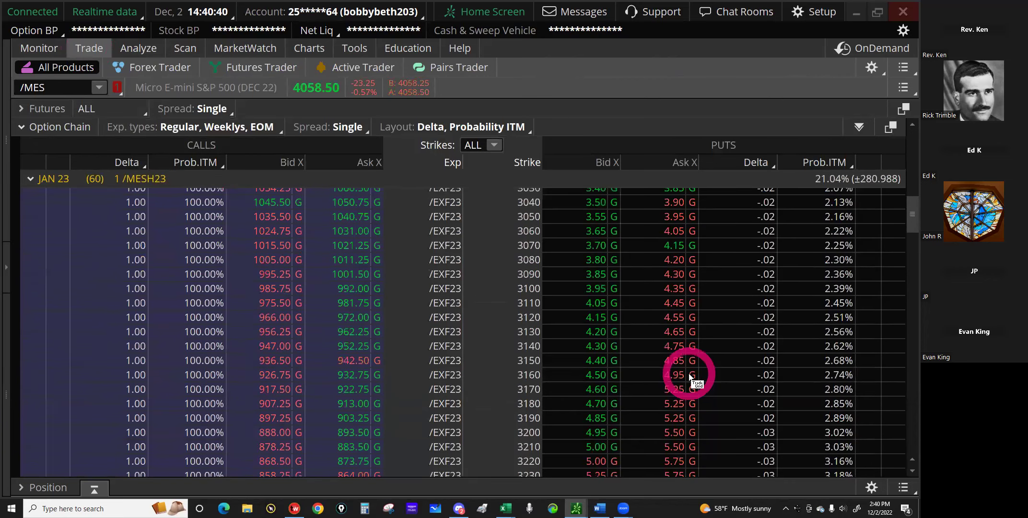
pyautogui.scroll(-4, 689, 377)
pyautogui.scroll(-4, 689, 377)
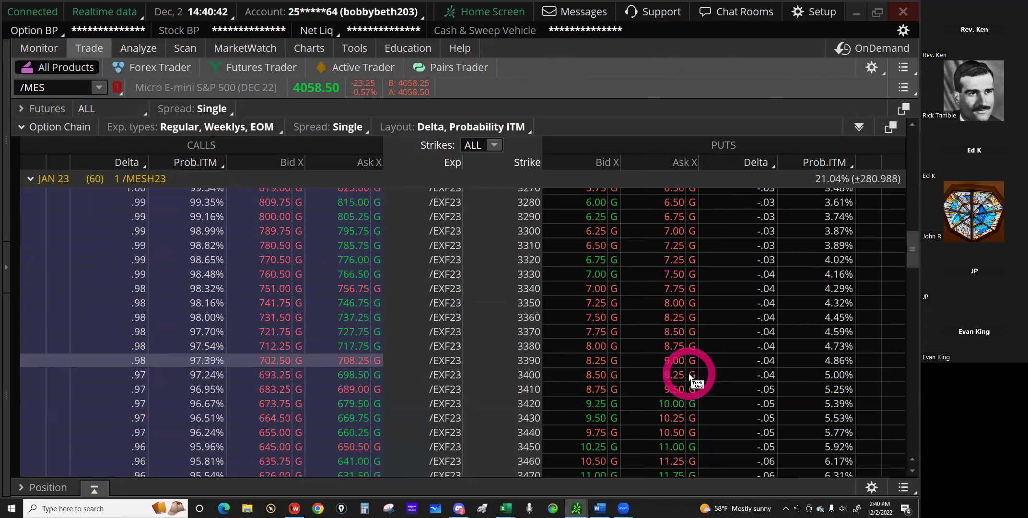
pyautogui.scroll(-8, 689, 376)
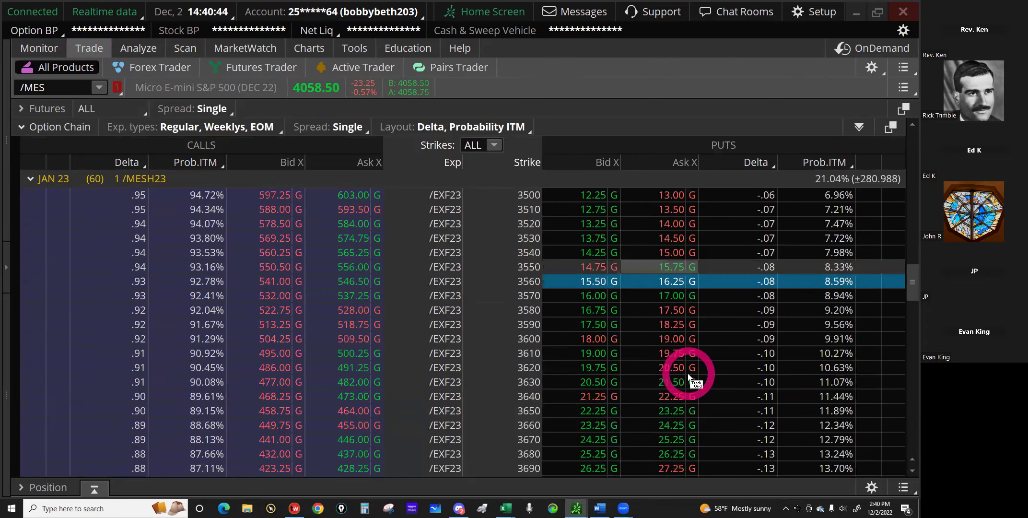
pyautogui.scroll(-2, 689, 377)
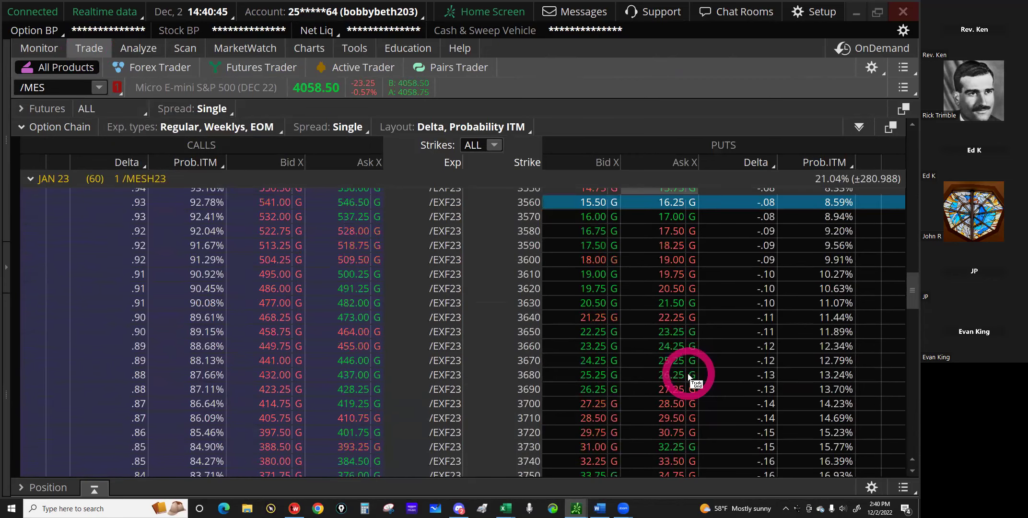
pyautogui.click(590, 434)
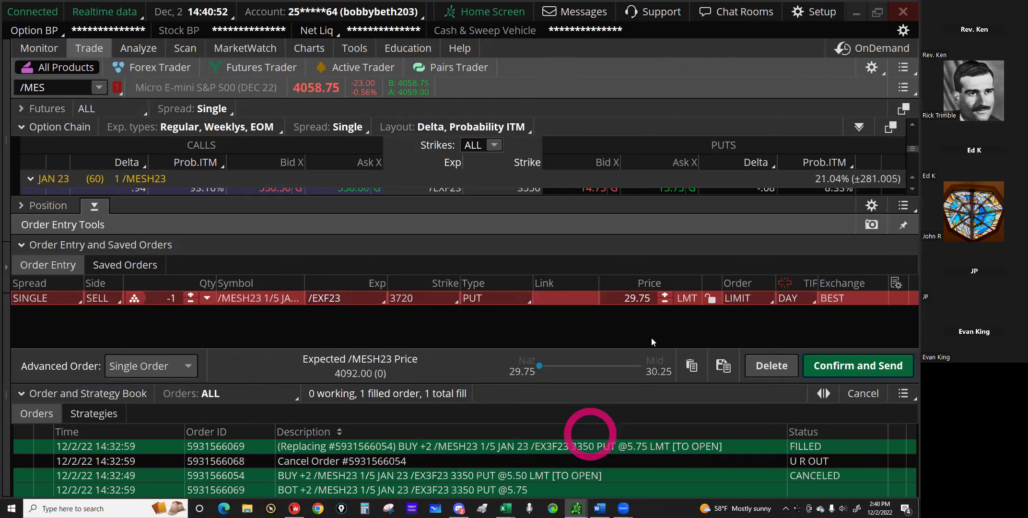
# Set the 3720 put order's limit price to 30.25 and send the order.
pyautogui.click(683, 283)
pyautogui.click(667, 294)
pyautogui.click(665, 293)
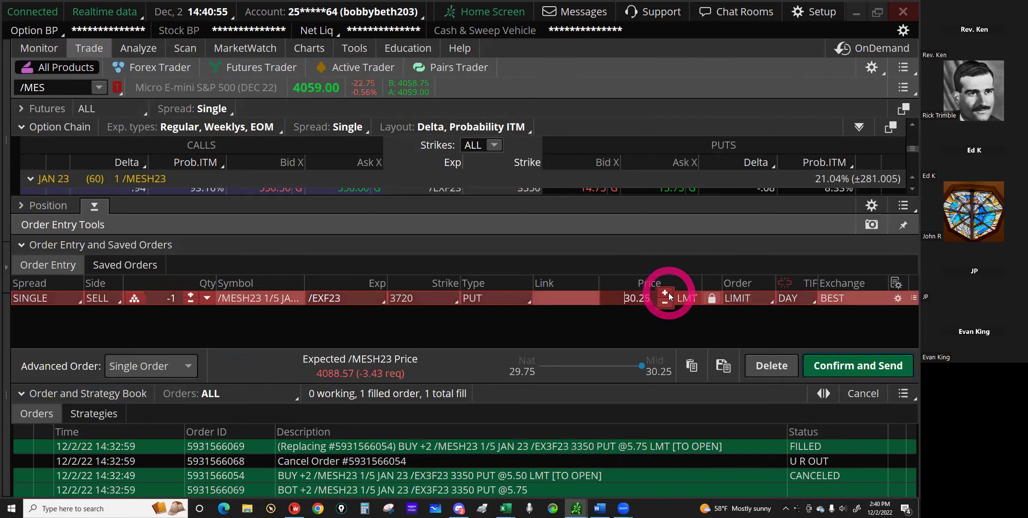
pyautogui.click(838, 371)
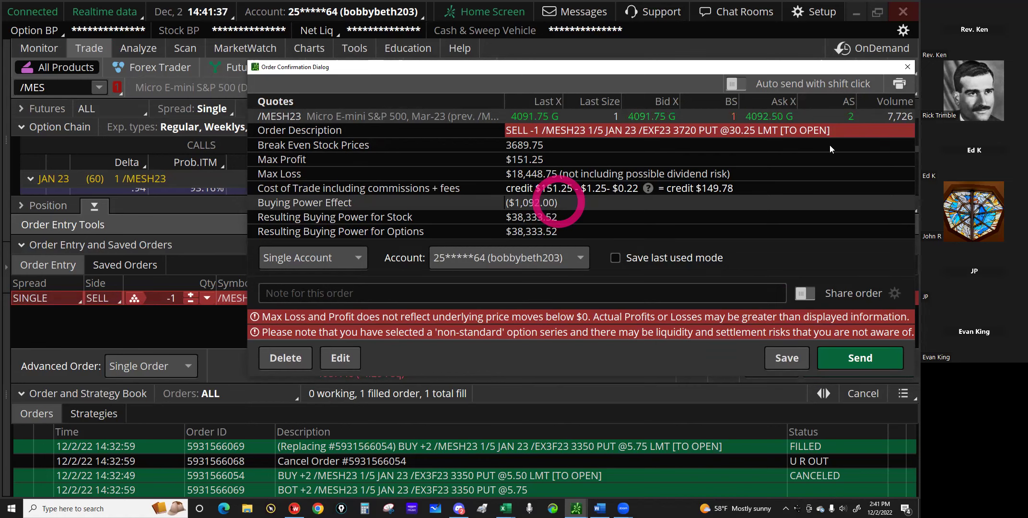
pyautogui.click(866, 359)
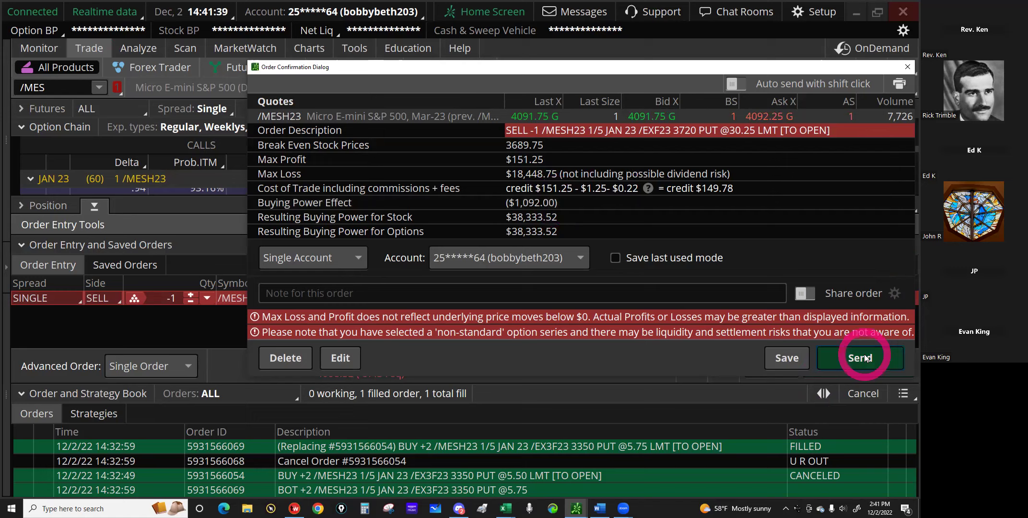
# Replace the working 3720 put order with one at a 30.00 limit and send it.
pyautogui.scroll(-3, 868, 287)
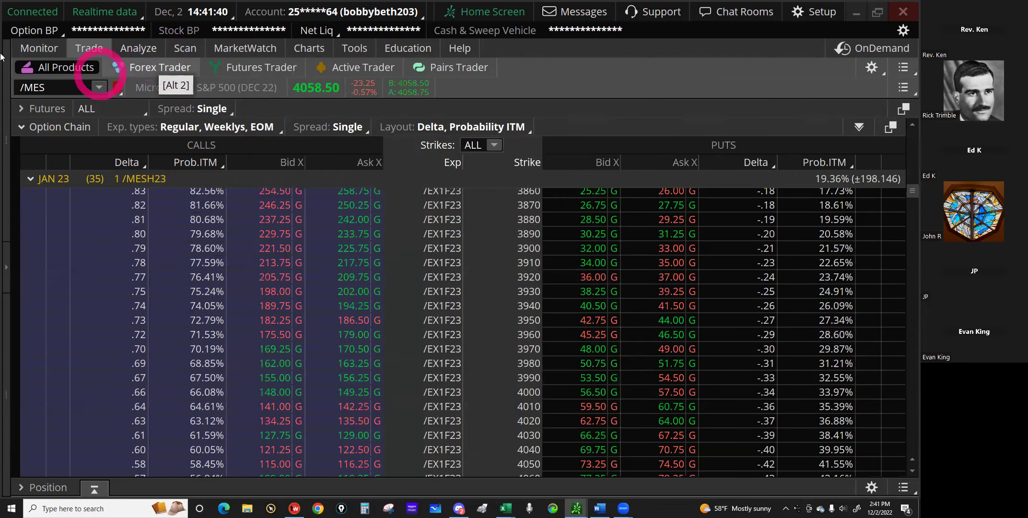
pyautogui.moveTo(36, 49)
pyautogui.click(98, 76)
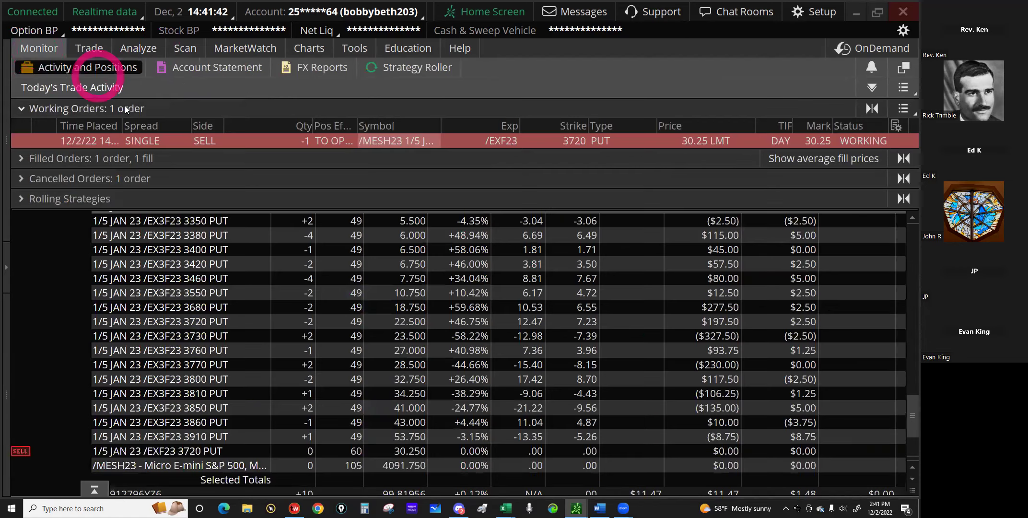
pyautogui.rightClick(201, 141)
pyautogui.click(235, 164)
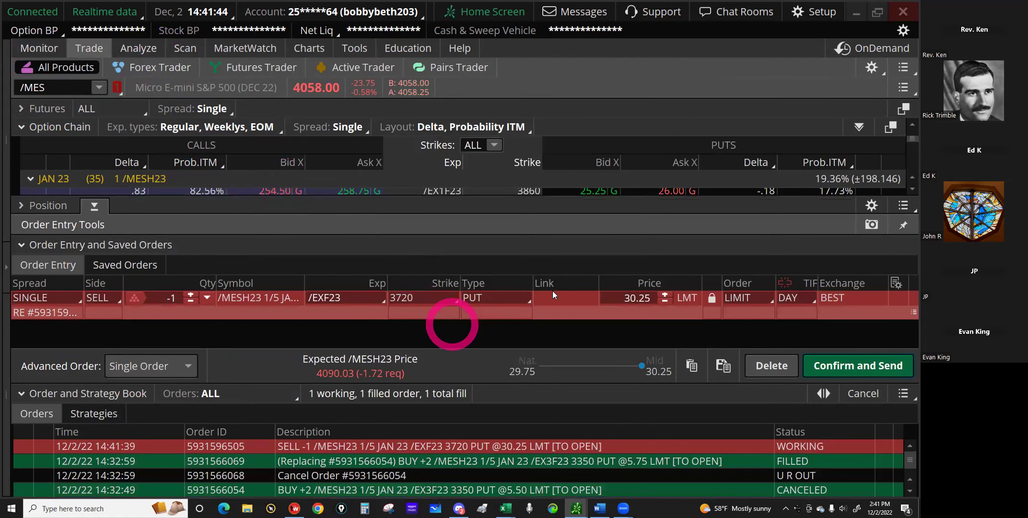
pyautogui.click(662, 301)
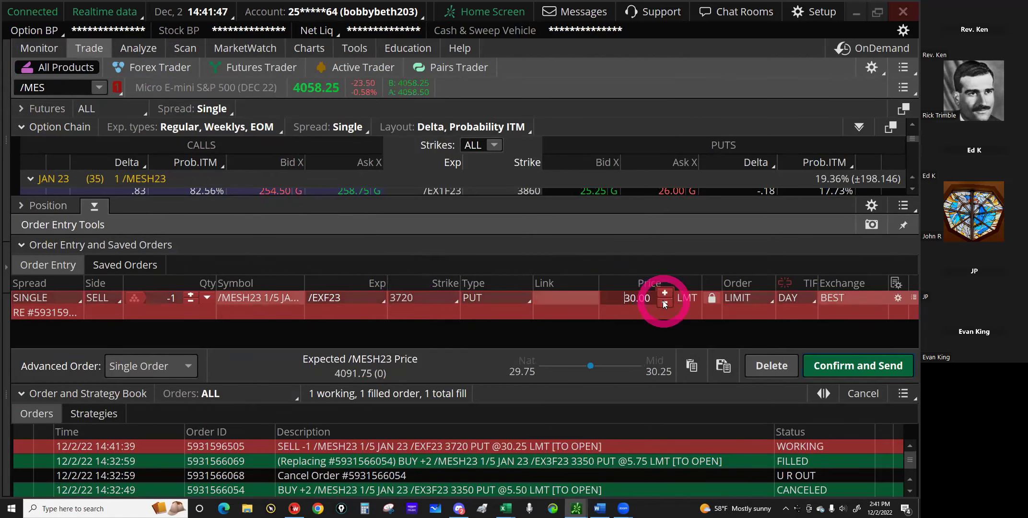
pyautogui.click(831, 360)
pyautogui.click(834, 359)
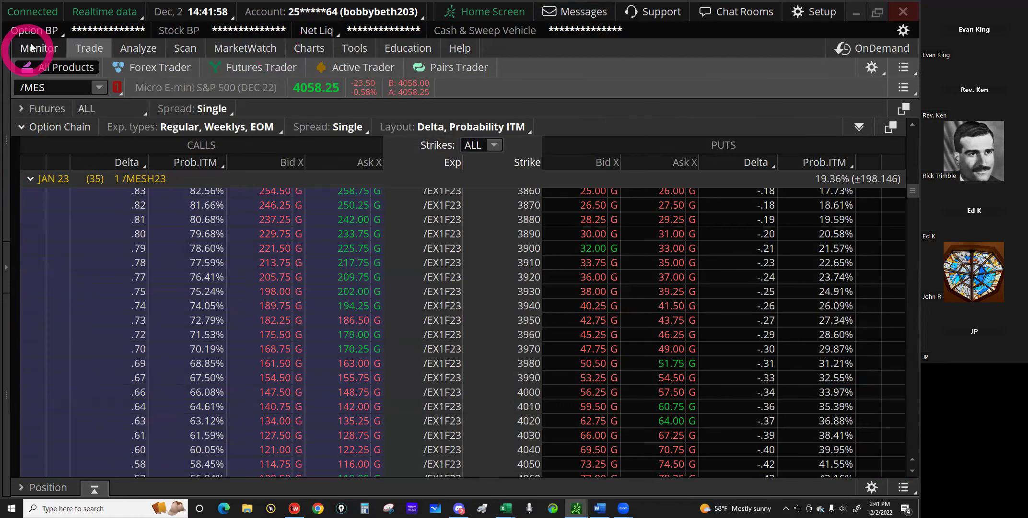
# Check today's trade activity and the position list for the sold 60-day 3720 put.
pyautogui.click(32, 48)
pyautogui.click(78, 158)
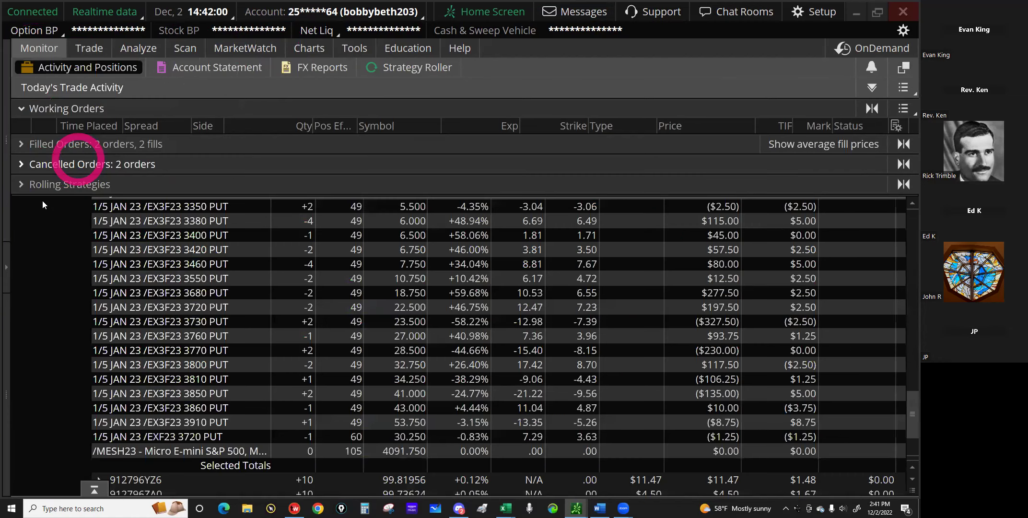
pyautogui.click(102, 220)
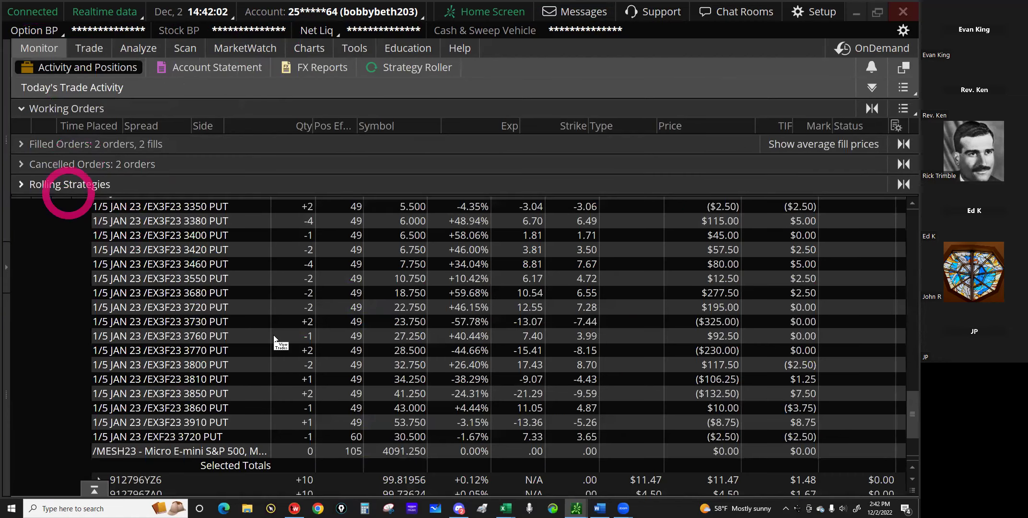
pyautogui.scroll(-3, 275, 339)
pyautogui.click(272, 341)
pyautogui.click(891, 88)
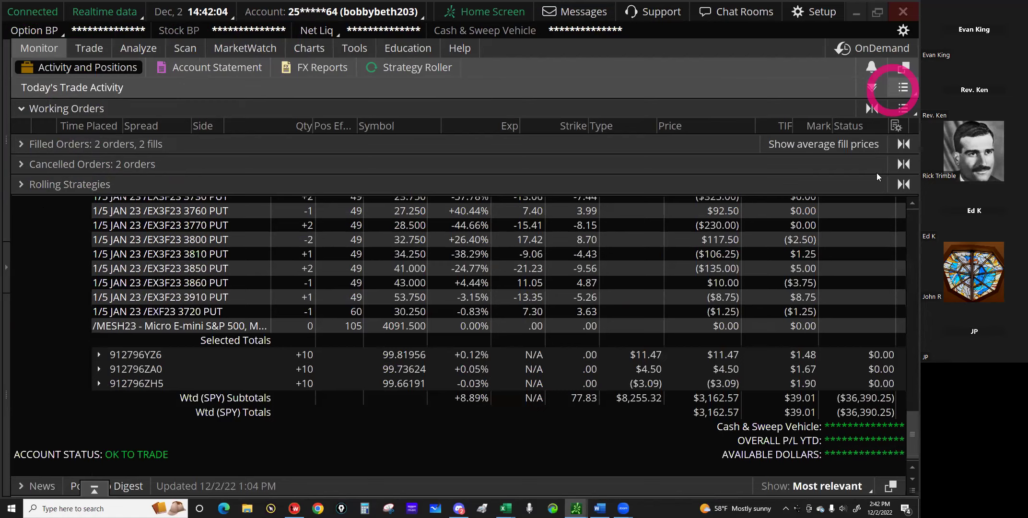
# Show the position statement organized by groups.
pyautogui.scroll(10, 864, 218)
pyautogui.click(857, 238)
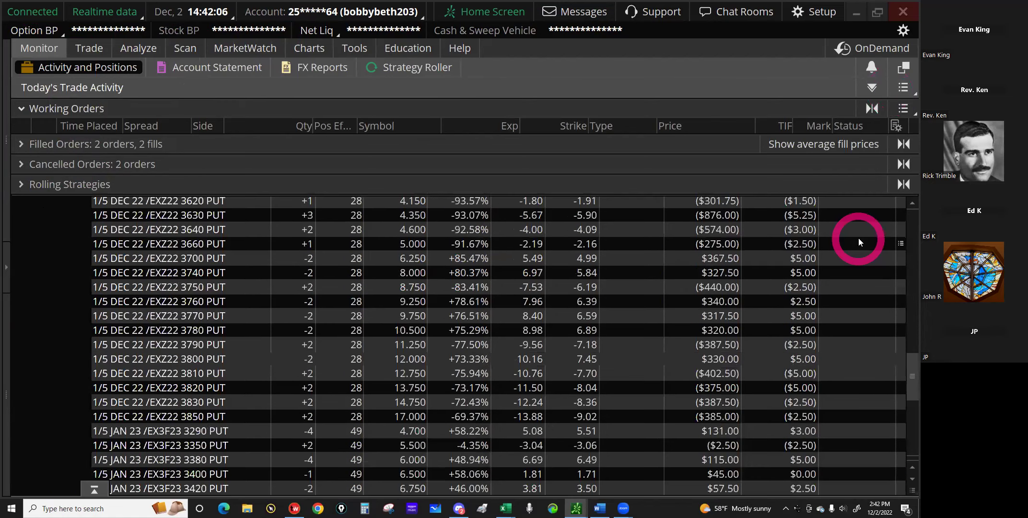
pyautogui.scroll(5, 859, 237)
pyautogui.scroll(5, 859, 236)
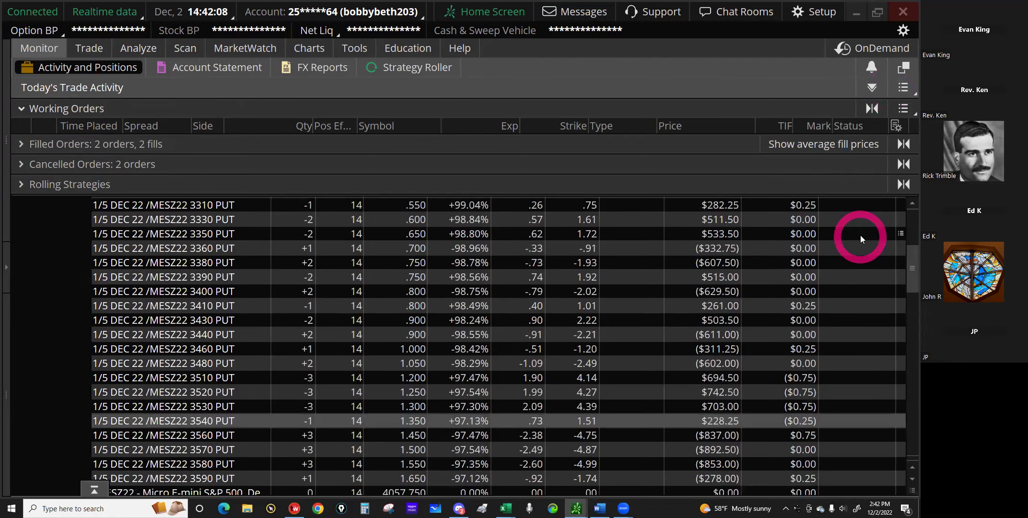
pyautogui.scroll(5, 881, 209)
pyautogui.click(882, 210)
pyautogui.click(755, 69)
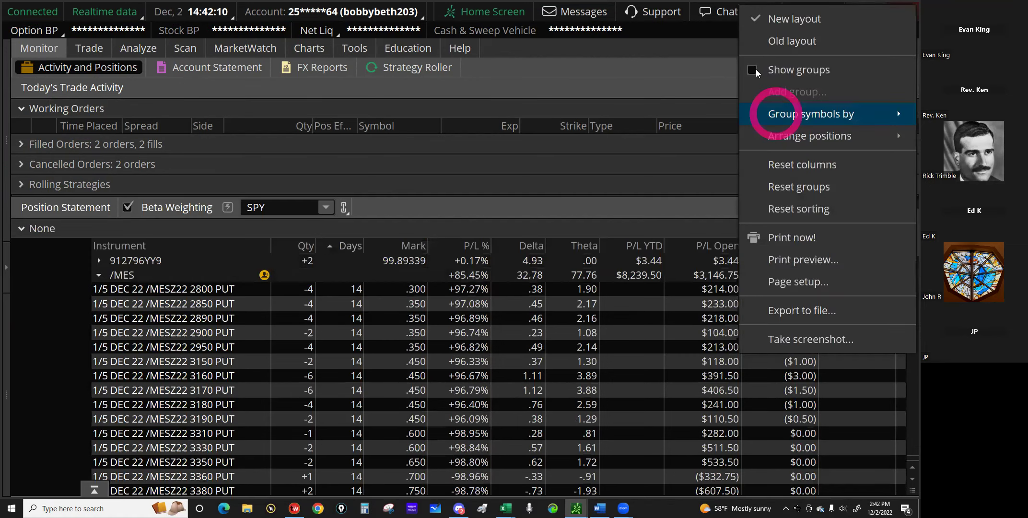
# Move the unallocated JAN 23 /EXF23 3720 put to the SWEET BOBBY HEDGES group.
pyautogui.click(88, 297)
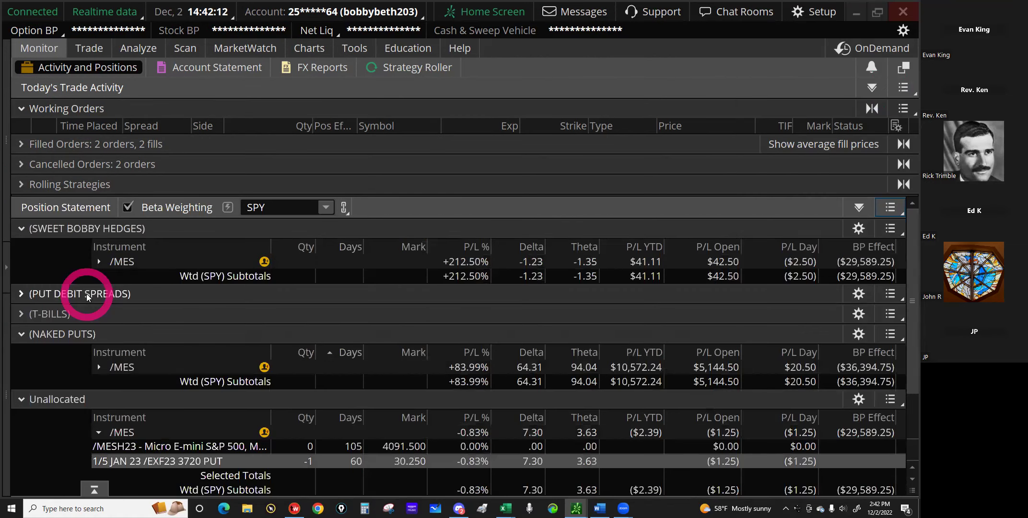
pyautogui.scroll(-2, 147, 346)
pyautogui.click(148, 346)
pyautogui.scroll(-3, 226, 340)
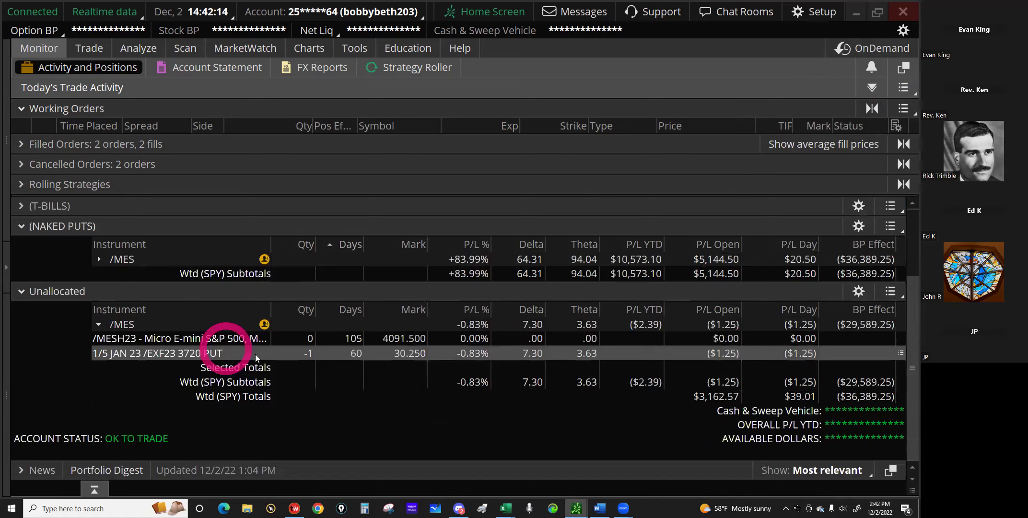
pyautogui.rightClick(256, 356)
pyautogui.click(295, 396)
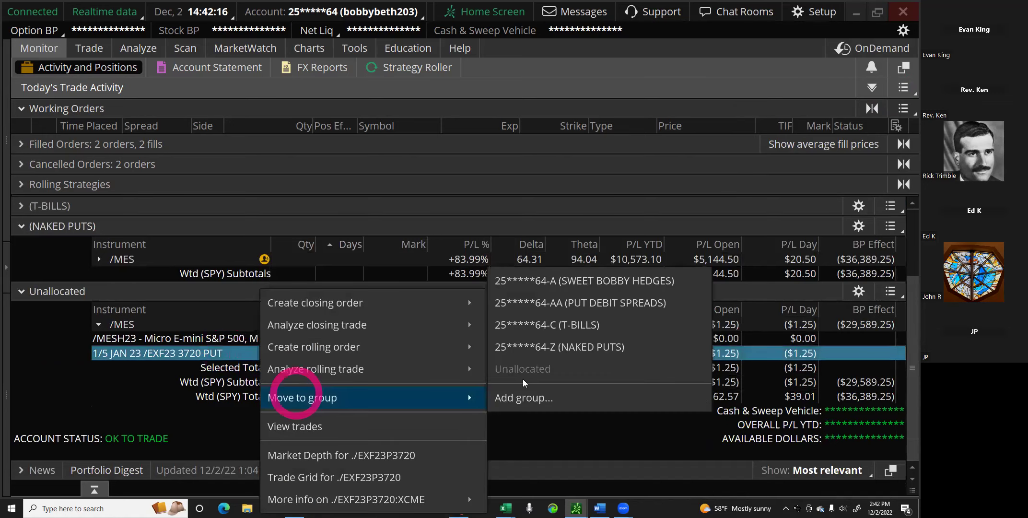
pyautogui.click(570, 303)
pyautogui.click(569, 282)
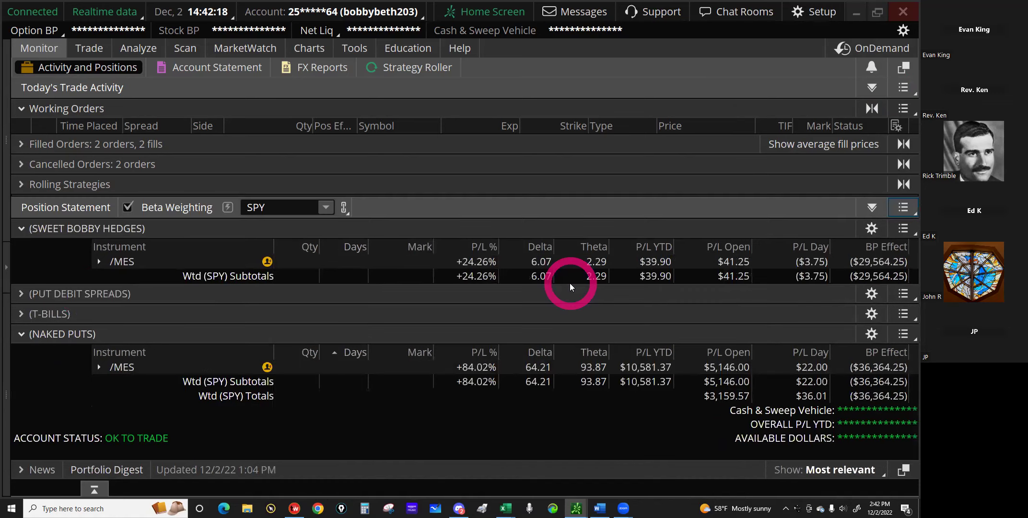
pyautogui.click(281, 292)
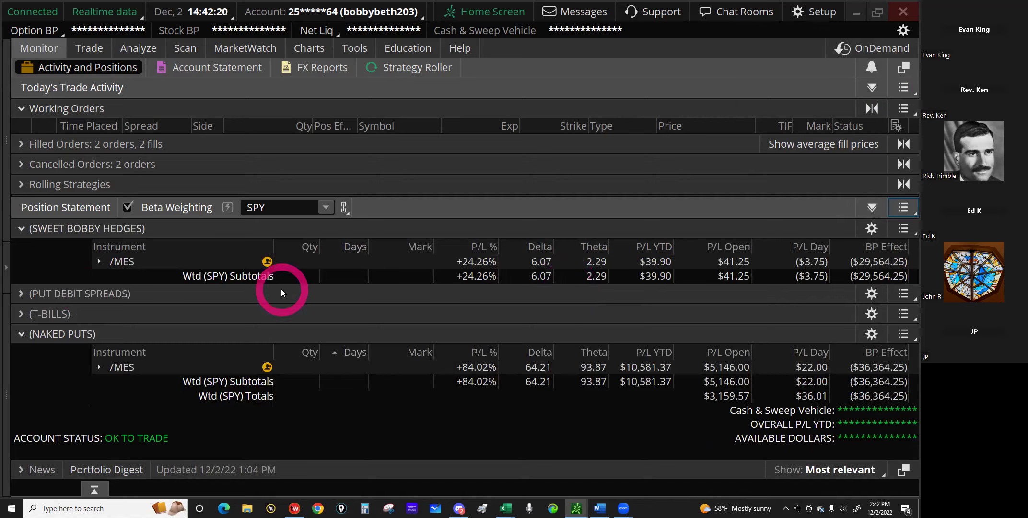
pyautogui.click(198, 264)
pyautogui.click(221, 65)
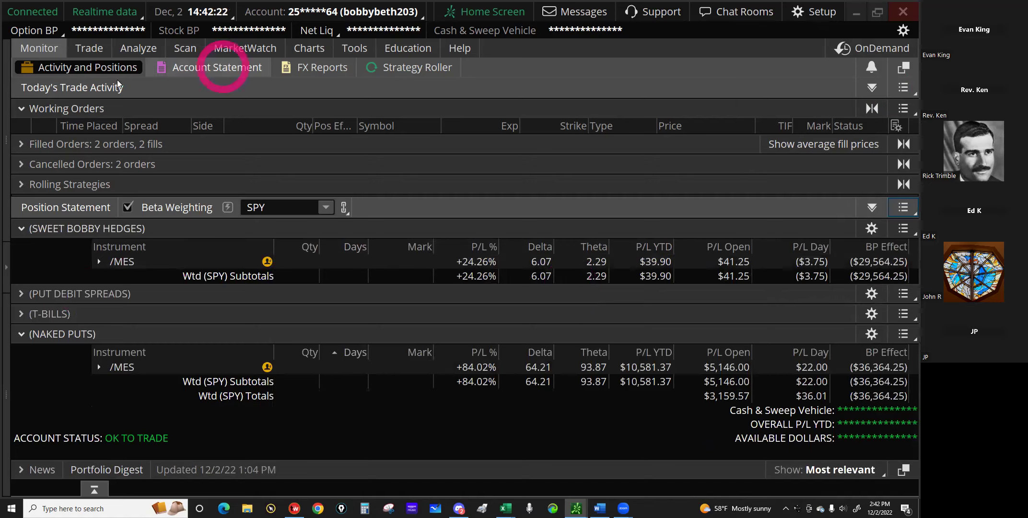
pyautogui.click(122, 300)
pyautogui.click(392, 241)
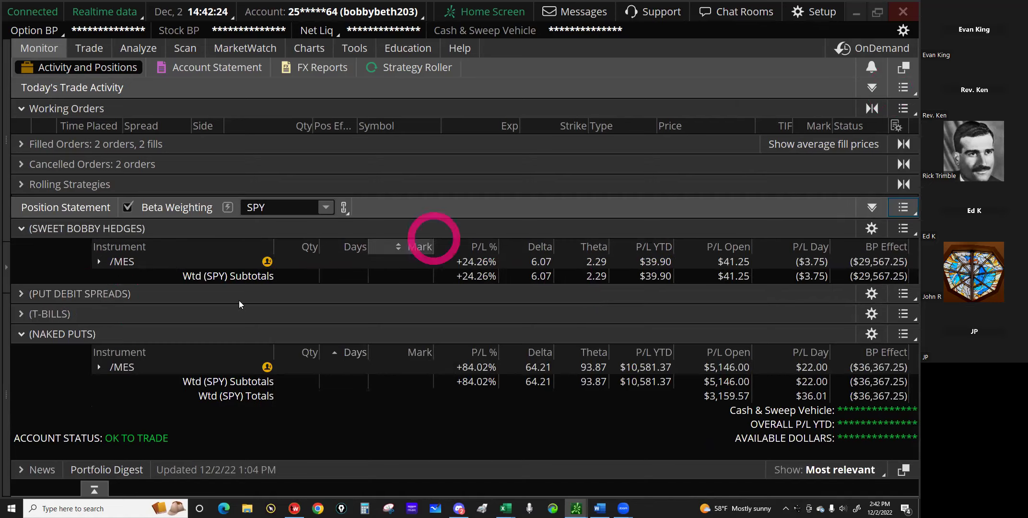
pyautogui.click(165, 367)
# Expand the /MES positions in the SWEET BOBBY HEDGES group to list its individual legs.
pyautogui.click(126, 263)
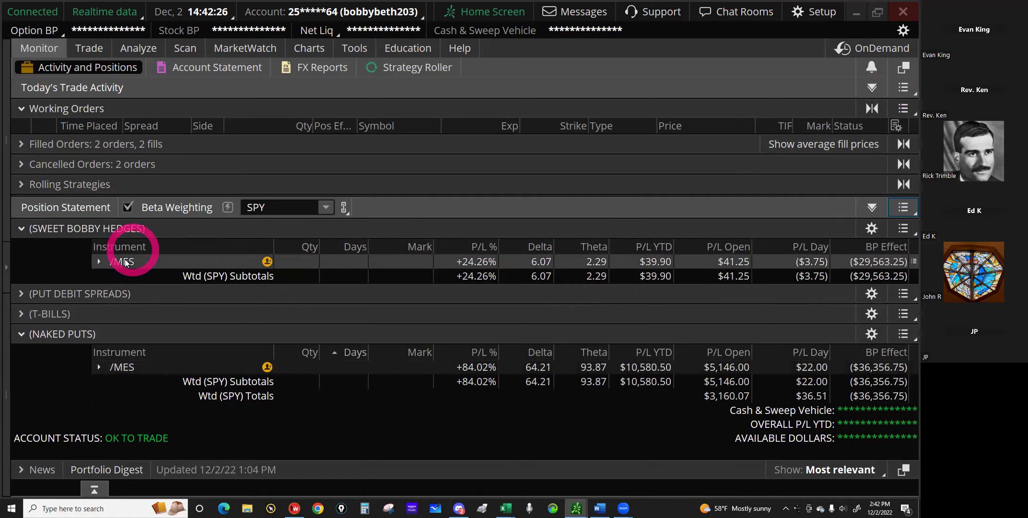
pyautogui.click(56, 154)
pyautogui.click(87, 50)
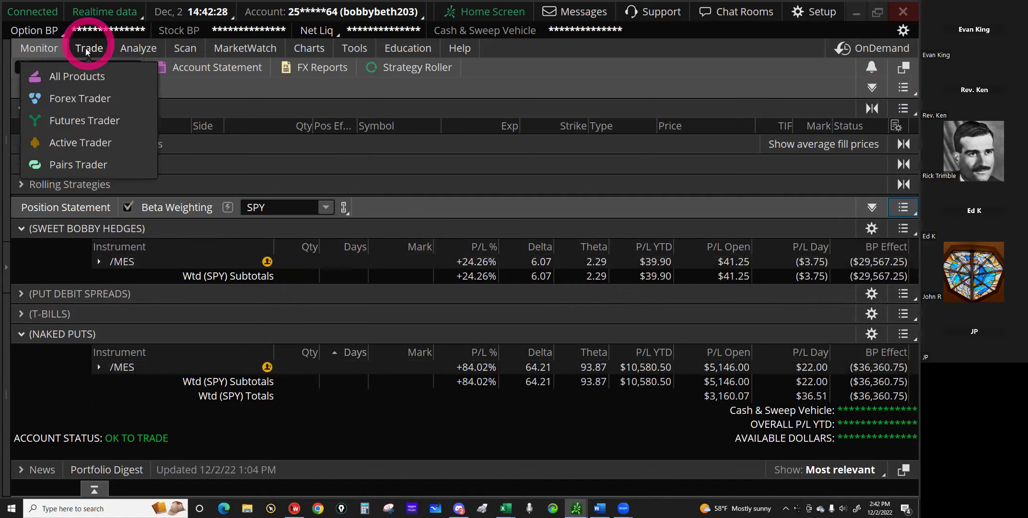
pyautogui.click(109, 140)
pyautogui.click(100, 262)
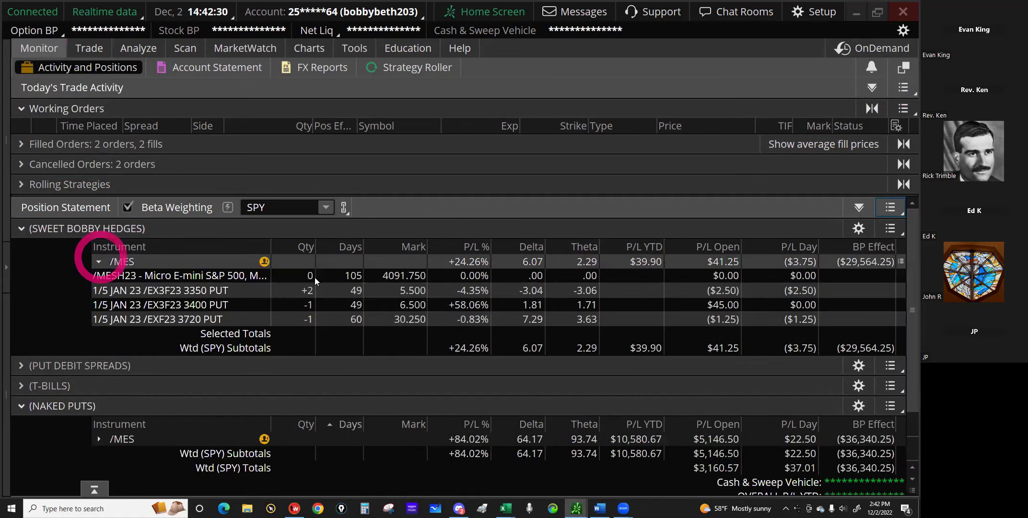
# Review the quantity, days and mark of the hedge's put legs and expand today's filled orders.
pyautogui.click(355, 289)
pyautogui.click(336, 319)
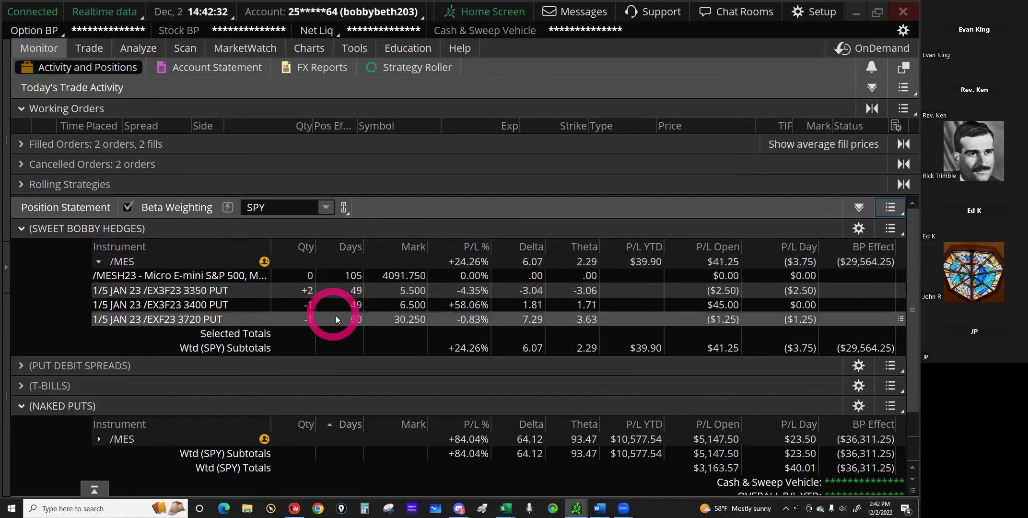
pyautogui.click(405, 321)
pyautogui.click(410, 322)
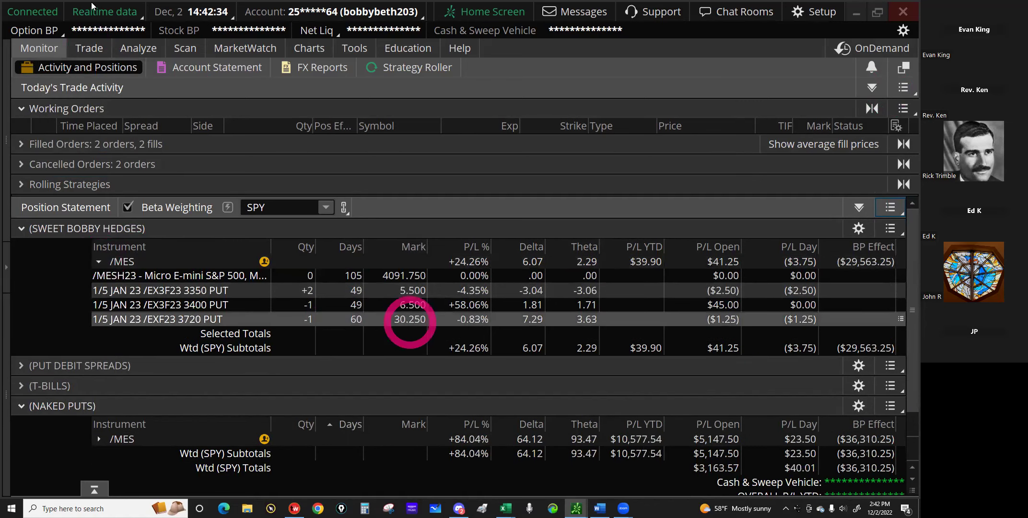
pyautogui.click(45, 39)
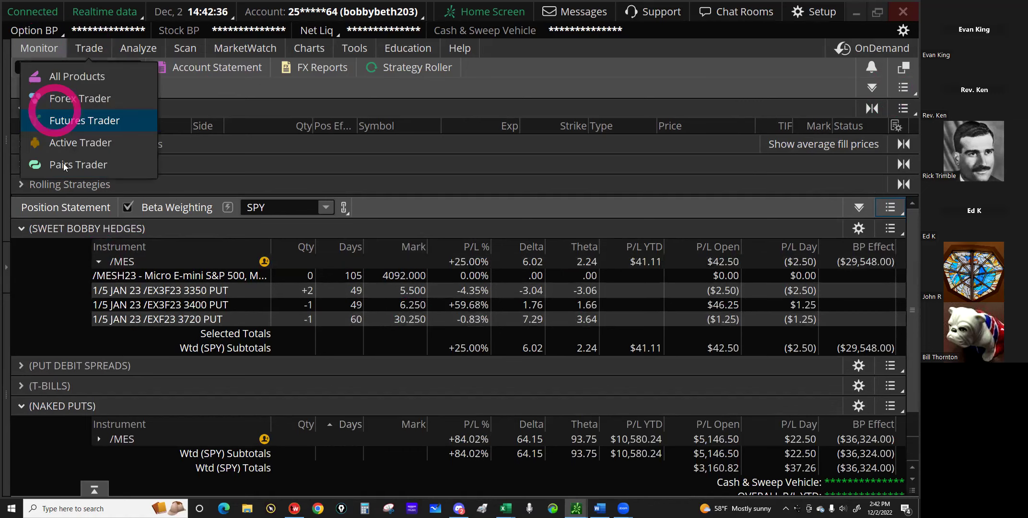
pyautogui.click(45, 146)
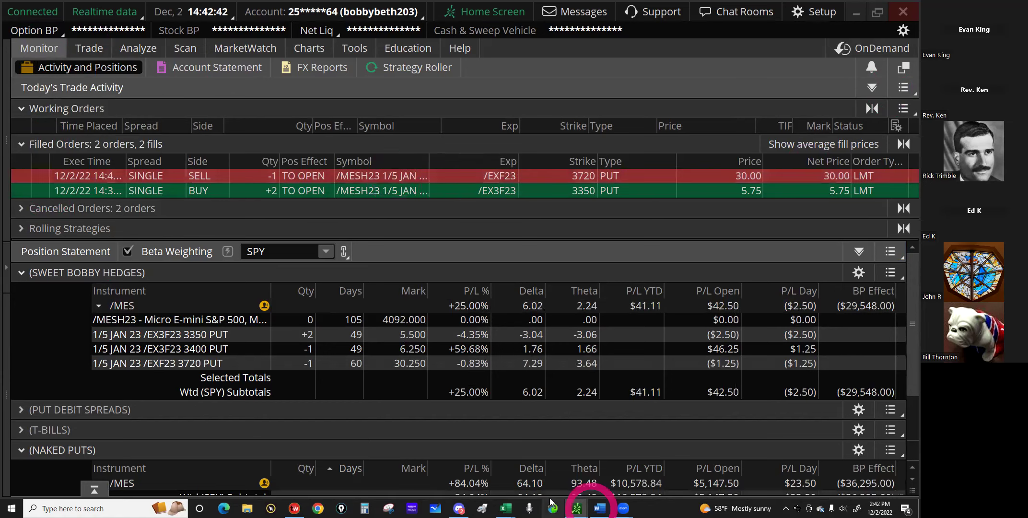
# Switch to the Sweet Bobby Spreadsheet in Excel and set the /MES Price of Shorts in D2 to 30.
pyautogui.moveTo(501, 506)
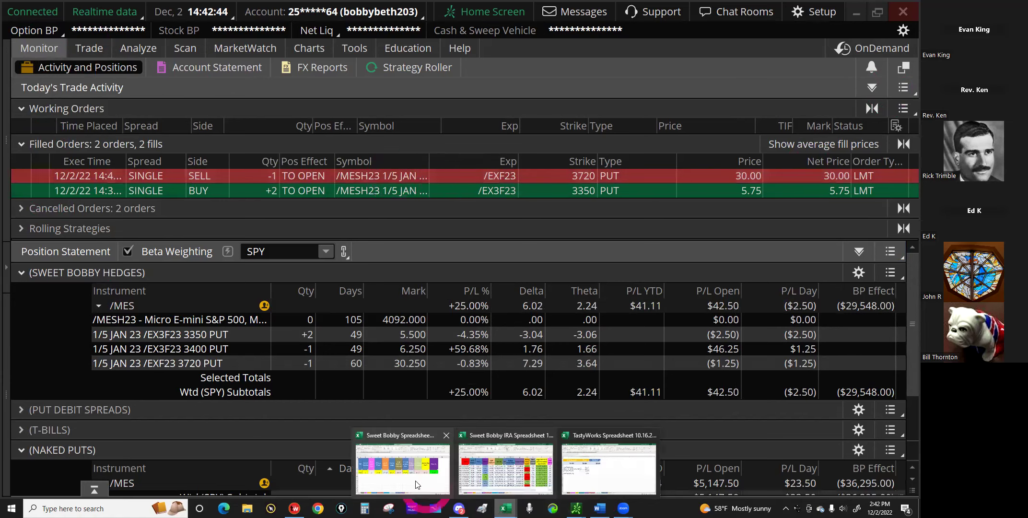
pyautogui.click(419, 485)
pyautogui.click(213, 276)
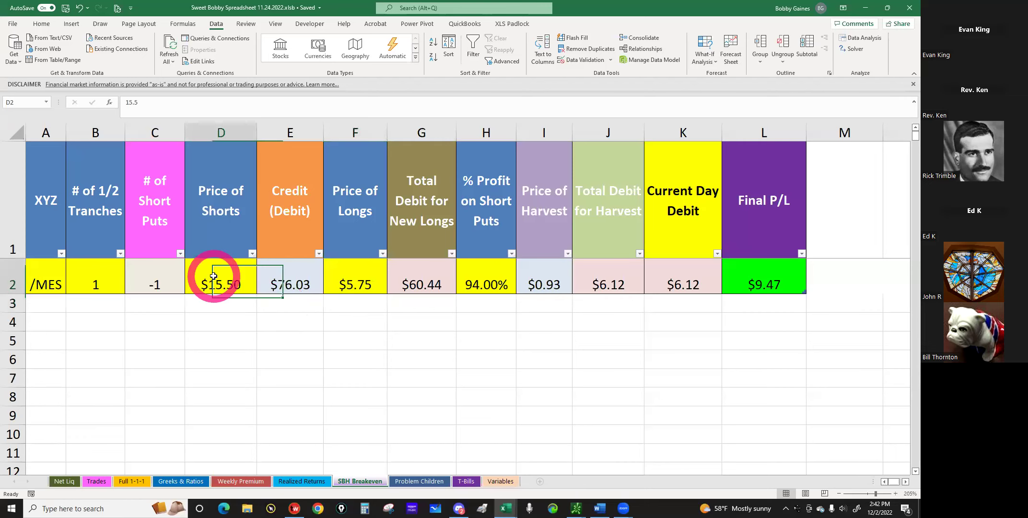
pyautogui.write('30')
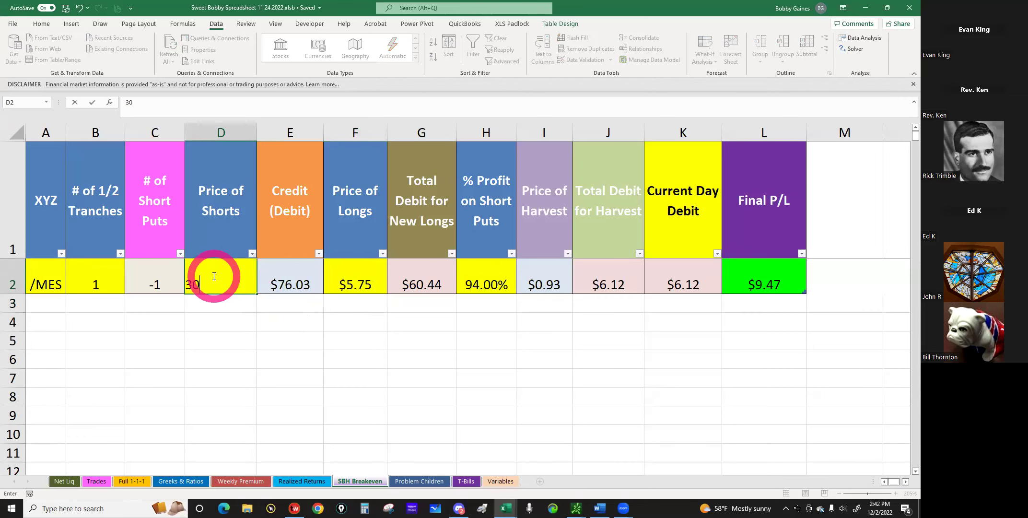
pyautogui.click(206, 304)
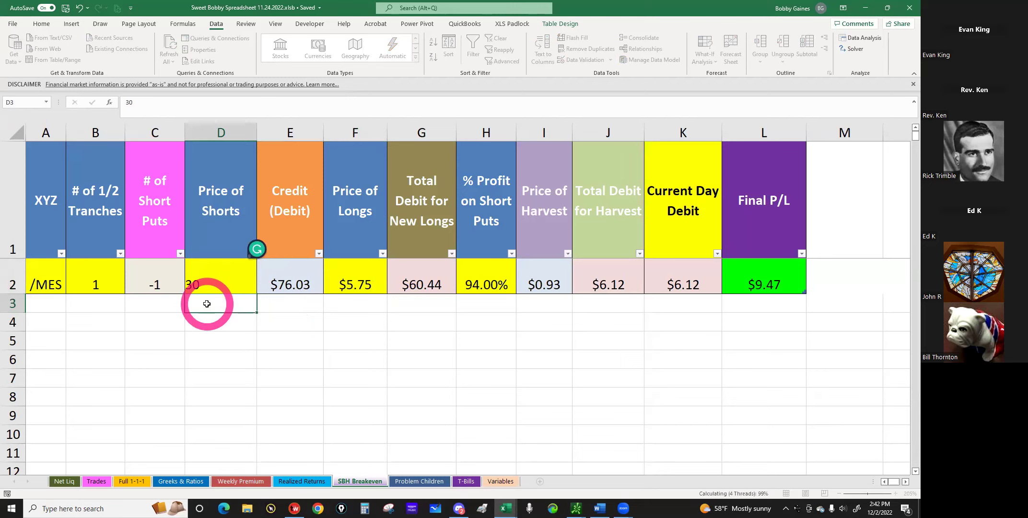
# Start a Goal Seek that sets the Final P/L cell L2 to a value of 0.
pyautogui.click(355, 276)
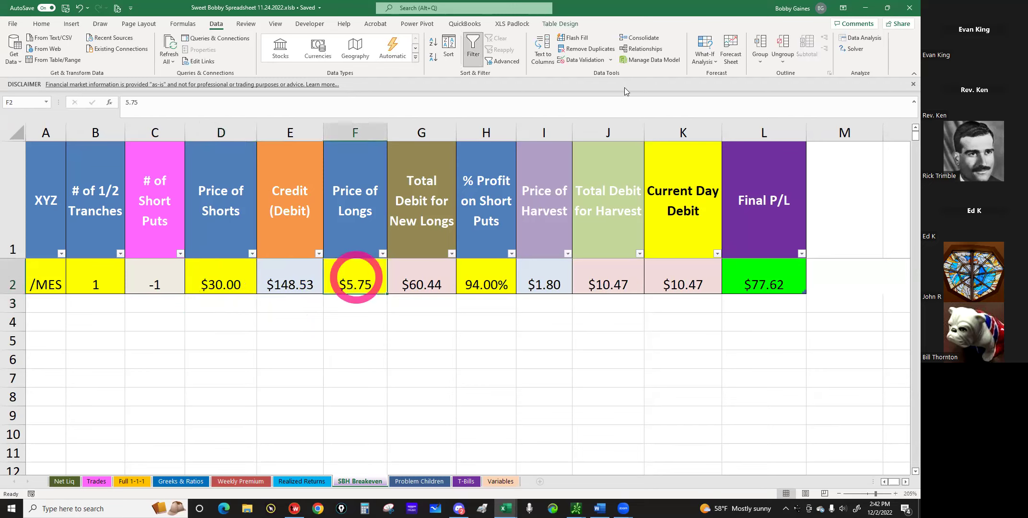
pyautogui.click(703, 65)
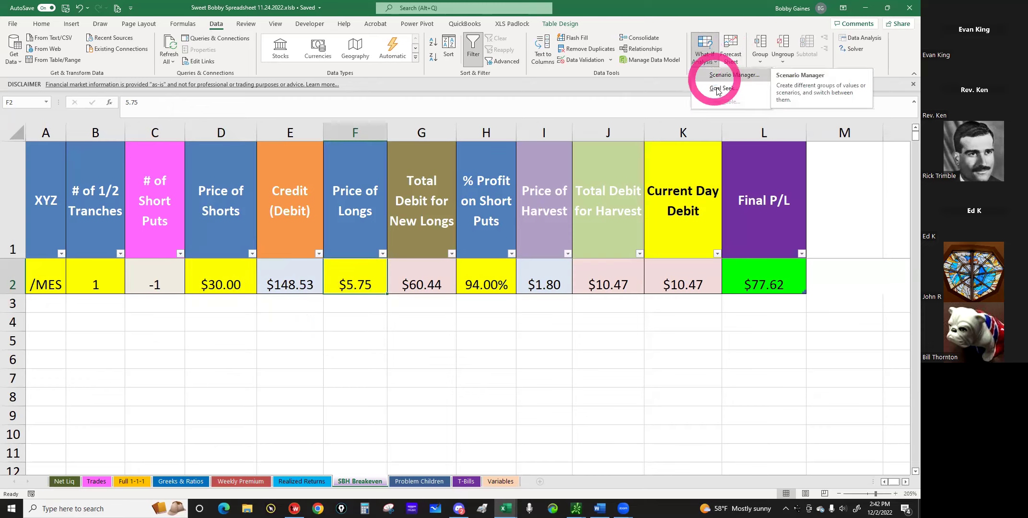
pyautogui.click(719, 88)
pyautogui.click(533, 74)
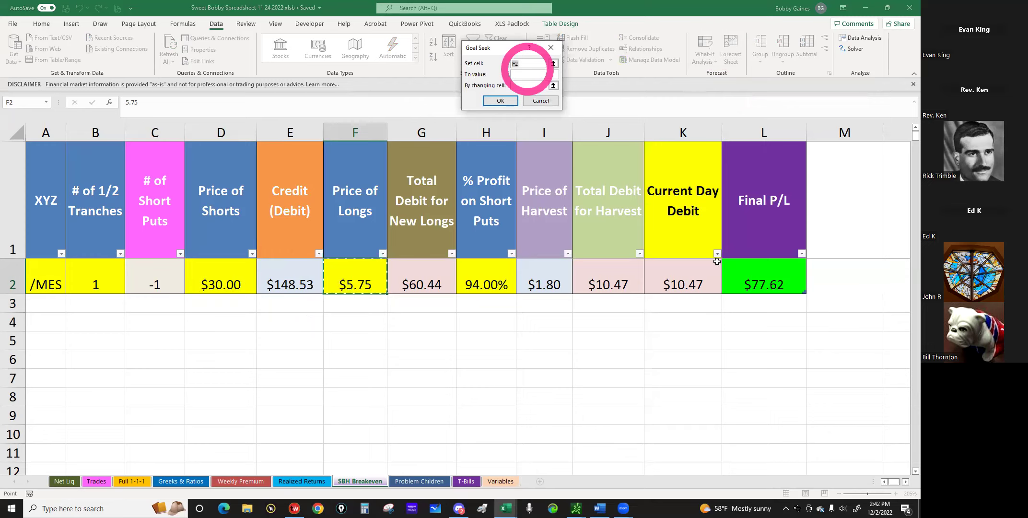
pyautogui.click(757, 274)
pyautogui.click(530, 87)
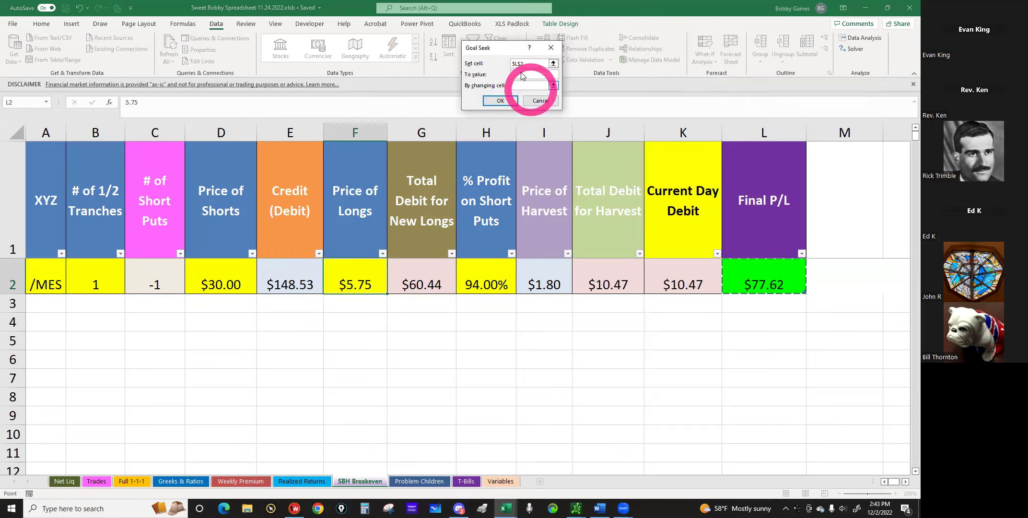
pyautogui.click(522, 74)
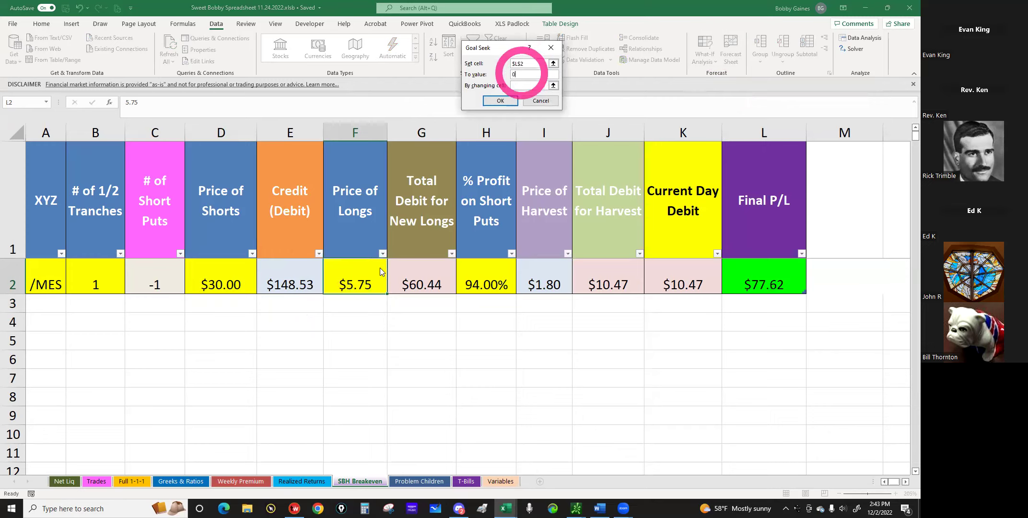
pyautogui.write('0')
# Run the Goal Seek by changing the Price of Longs cell F2, accept the solution and check the Final P/L cell.
pyautogui.click(356, 276)
pyautogui.click(390, 239)
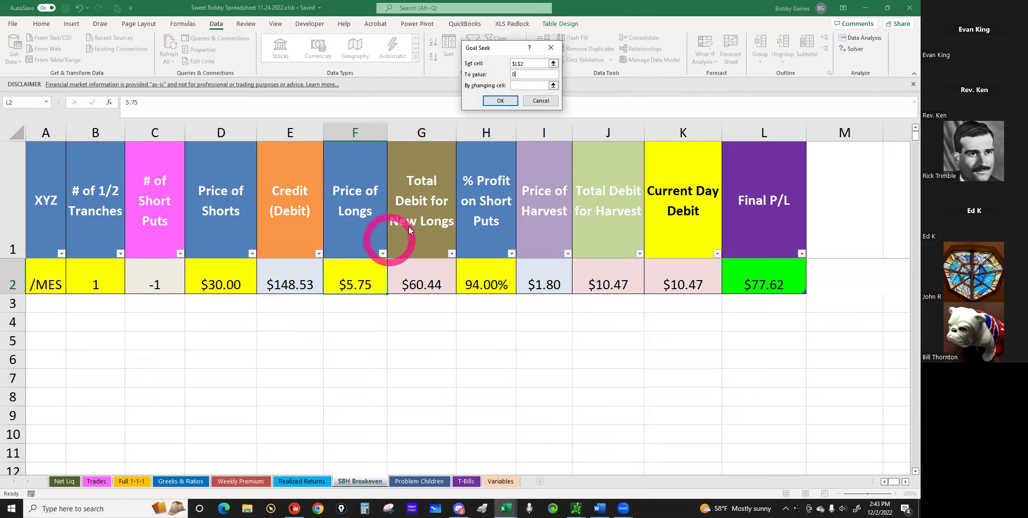
pyautogui.click(526, 86)
pyautogui.click(353, 272)
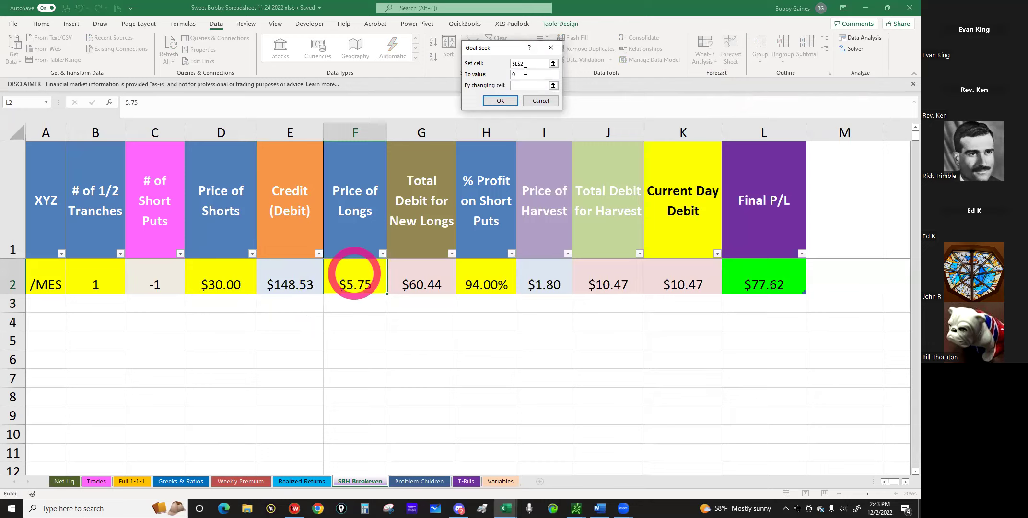
pyautogui.click(501, 101)
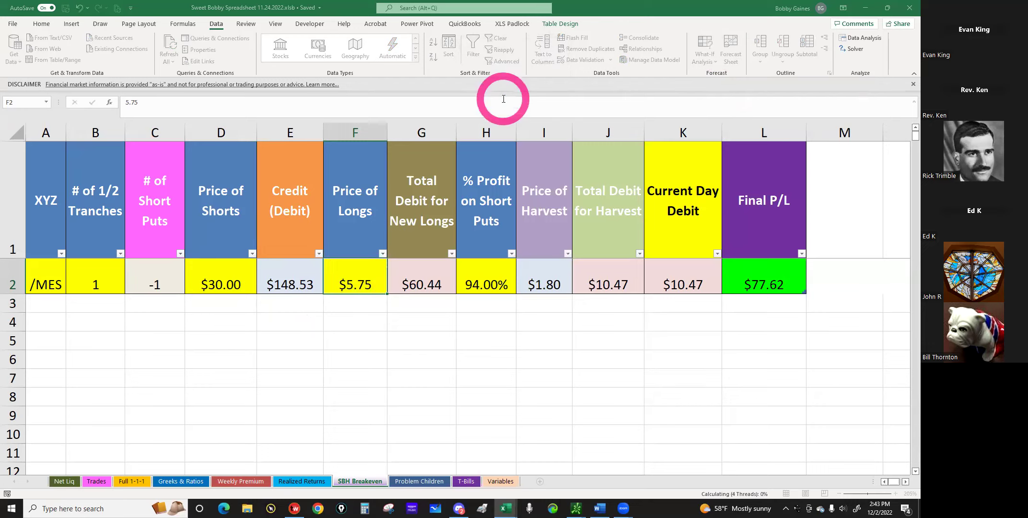
pyautogui.click(448, 349)
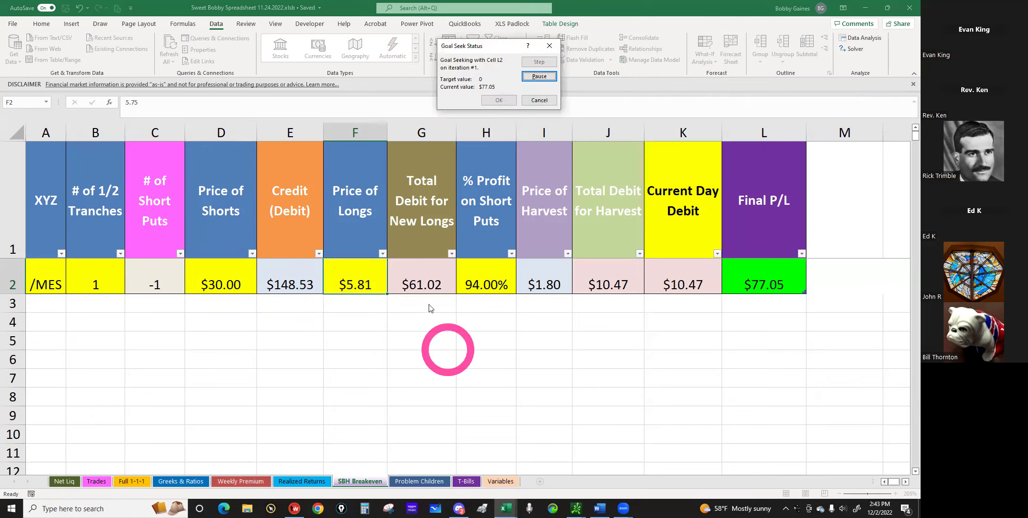
pyautogui.click(368, 307)
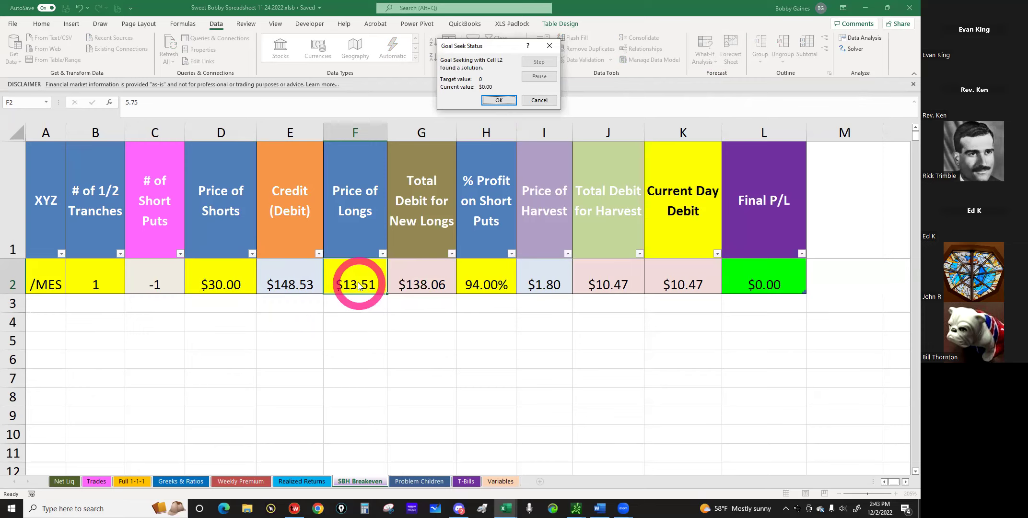
pyautogui.click(499, 100)
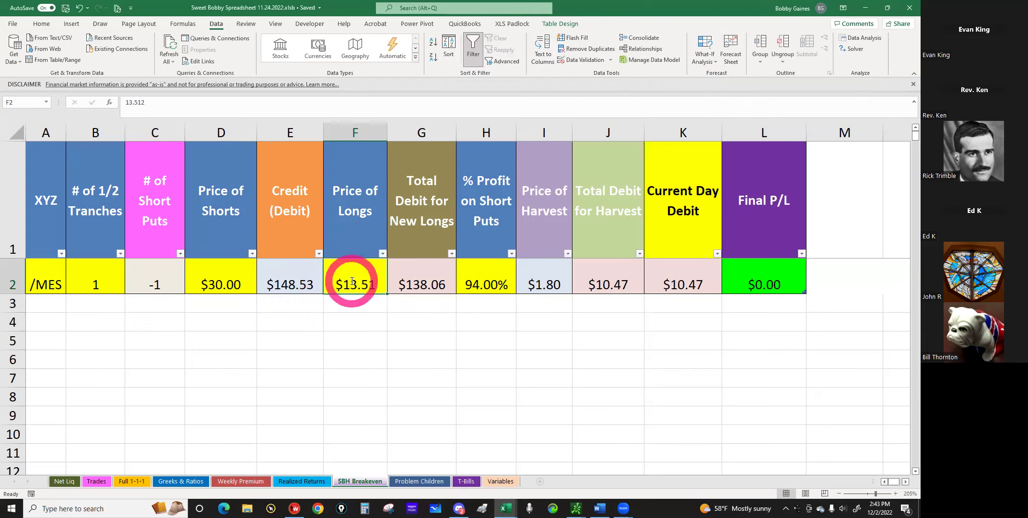
pyautogui.click(765, 266)
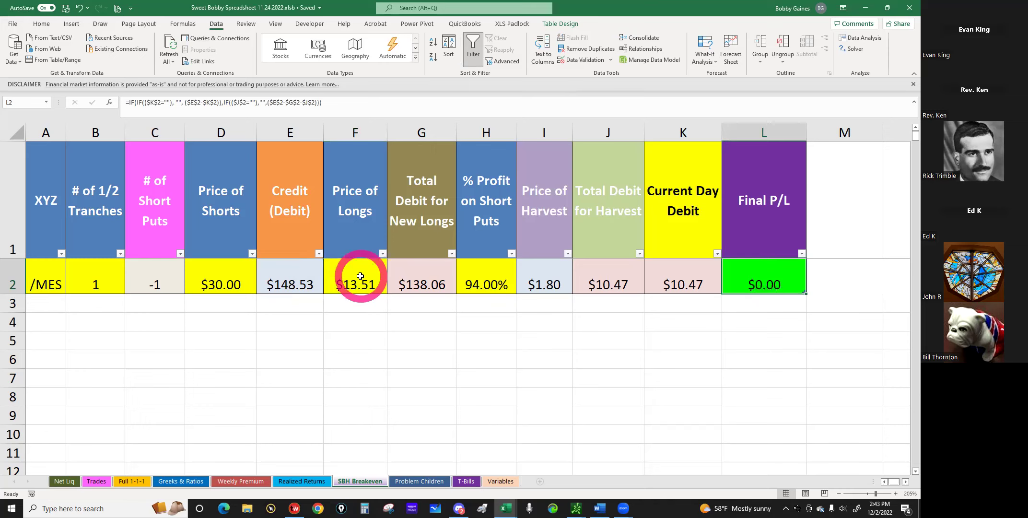
# Switch back to thinkorswim and check the sold 3720 put in the SWEET BOBBY HEDGES group.
pyautogui.click(576, 507)
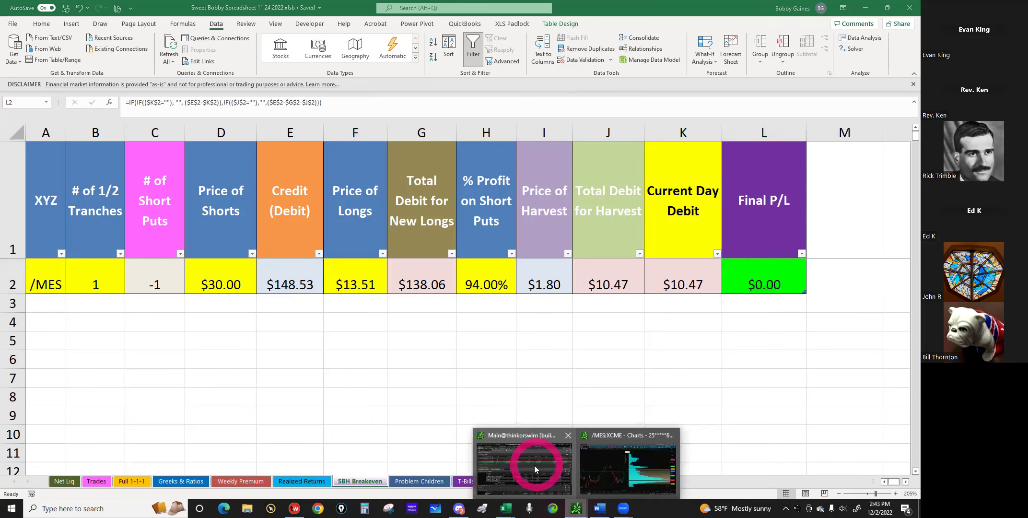
pyautogui.click(535, 469)
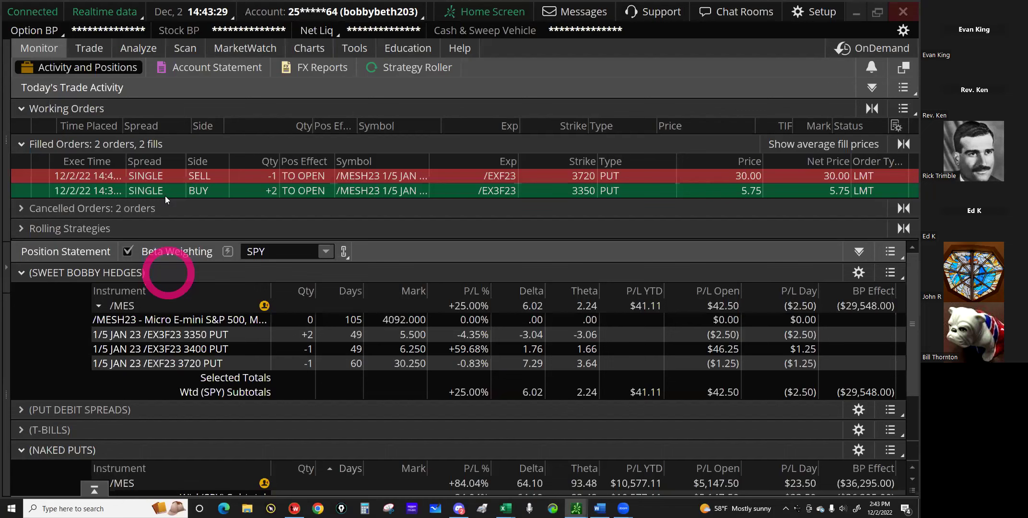
pyautogui.click(294, 365)
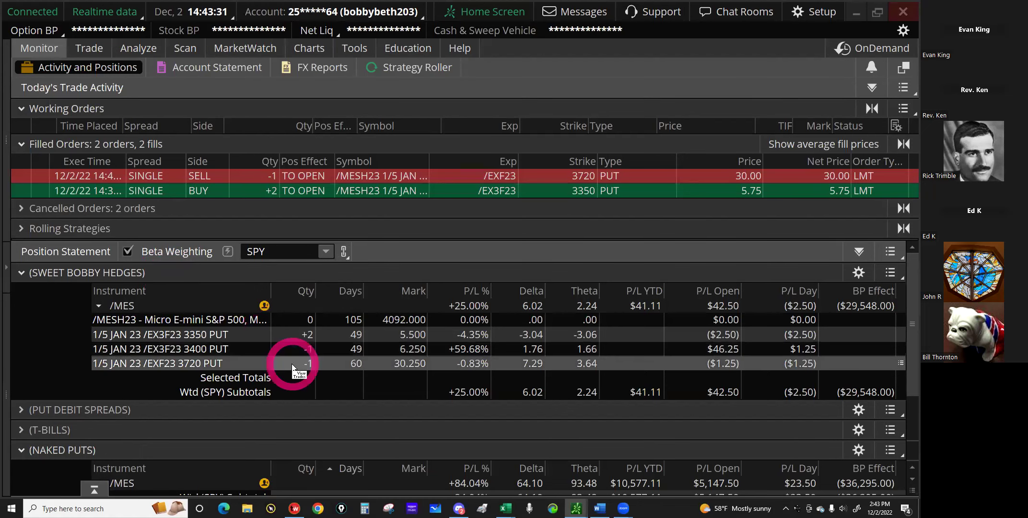
# Examine the 60-day JAN 23 puts around the 3720 strike in the /MES option chain.
pyautogui.click(94, 49)
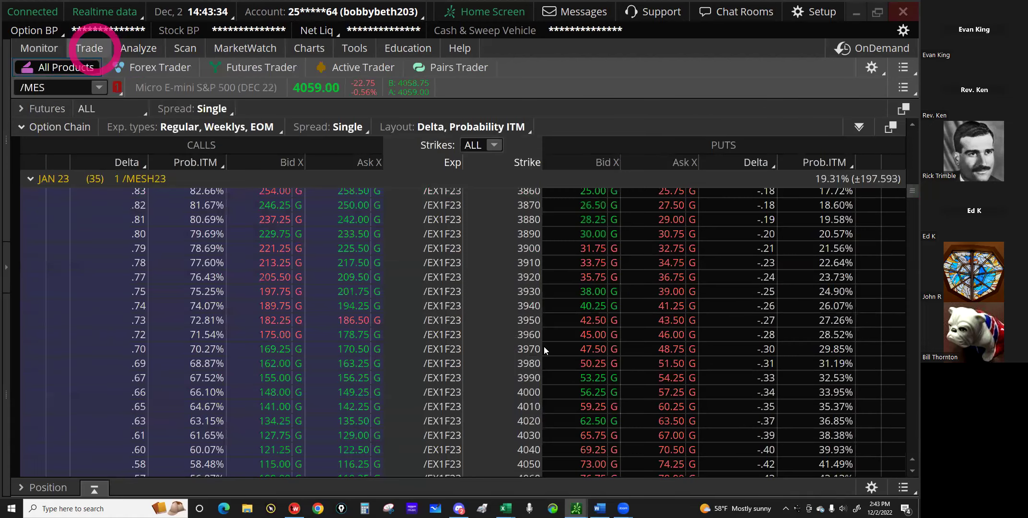
pyautogui.click(623, 358)
pyautogui.click(32, 180)
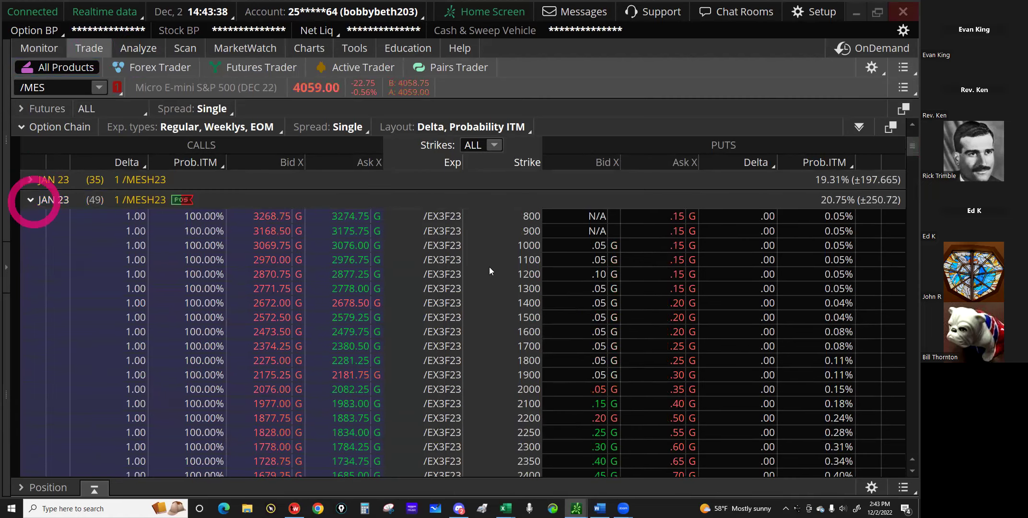
pyautogui.click(684, 341)
pyautogui.scroll(-2, 689, 365)
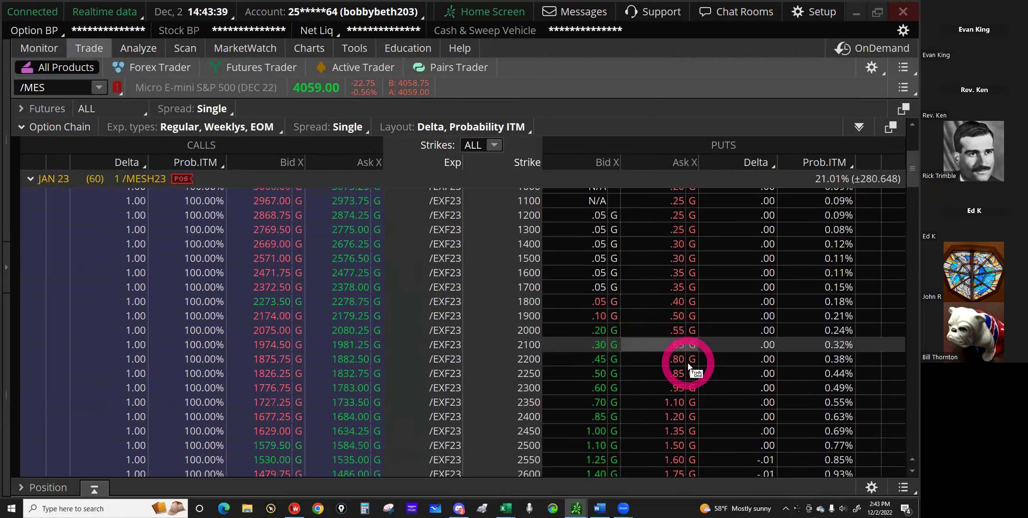
pyautogui.scroll(-4, 689, 365)
pyautogui.scroll(-3, 689, 365)
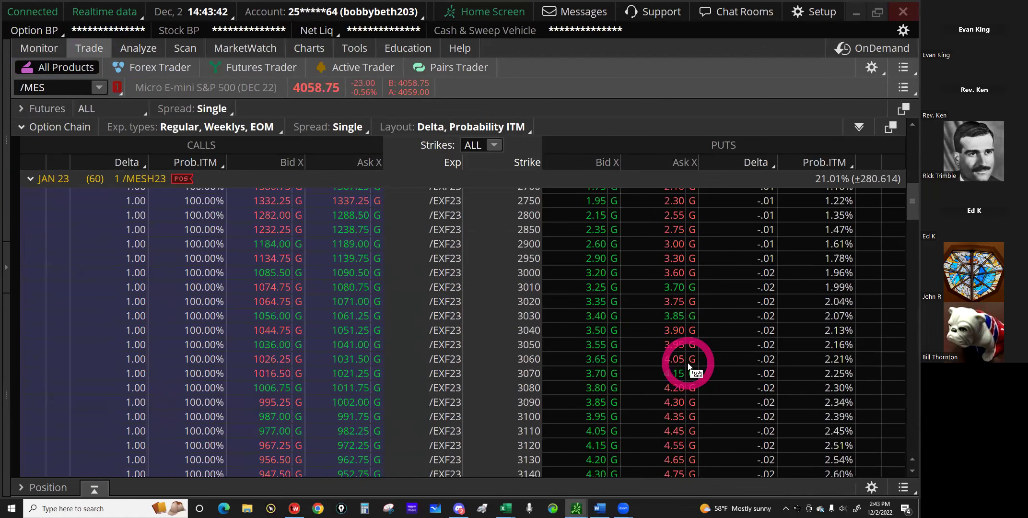
pyautogui.scroll(-3, 689, 365)
pyautogui.scroll(-3, 689, 365)
pyautogui.scroll(-3, 689, 365)
pyautogui.scroll(-3, 689, 365)
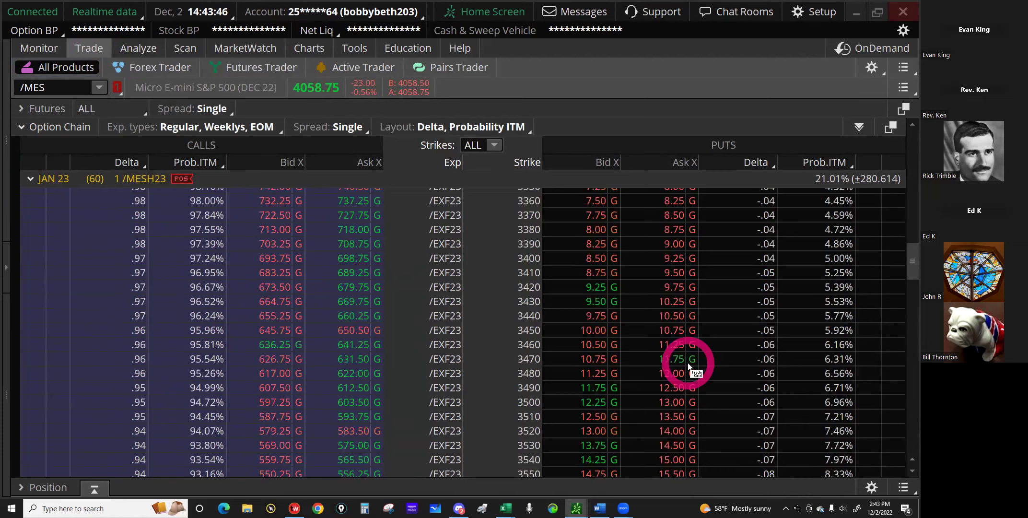
pyautogui.scroll(-3, 689, 366)
pyautogui.scroll(-3, 689, 366)
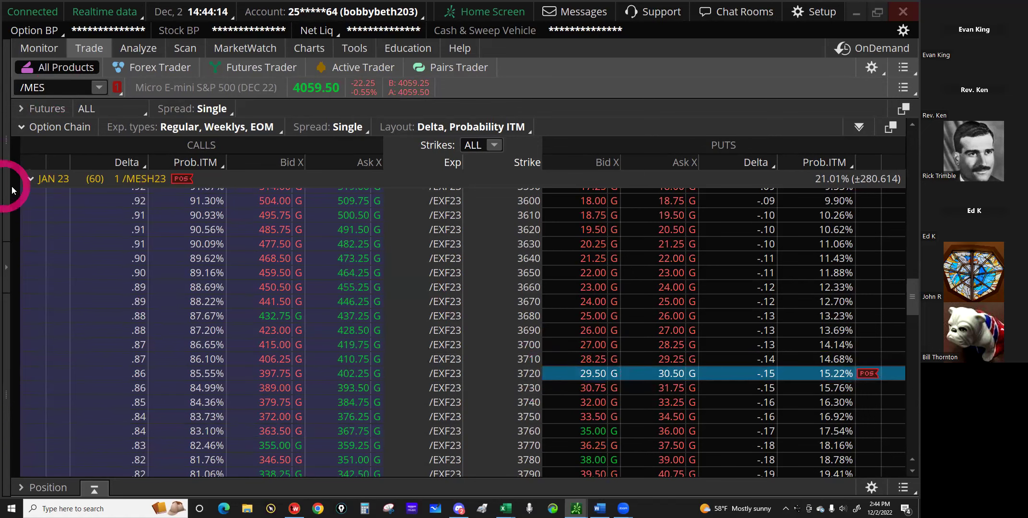
# Collapse the 60-day expiration and browse the put strikes of the 28-day DEC 22 expiration.
pyautogui.click(28, 180)
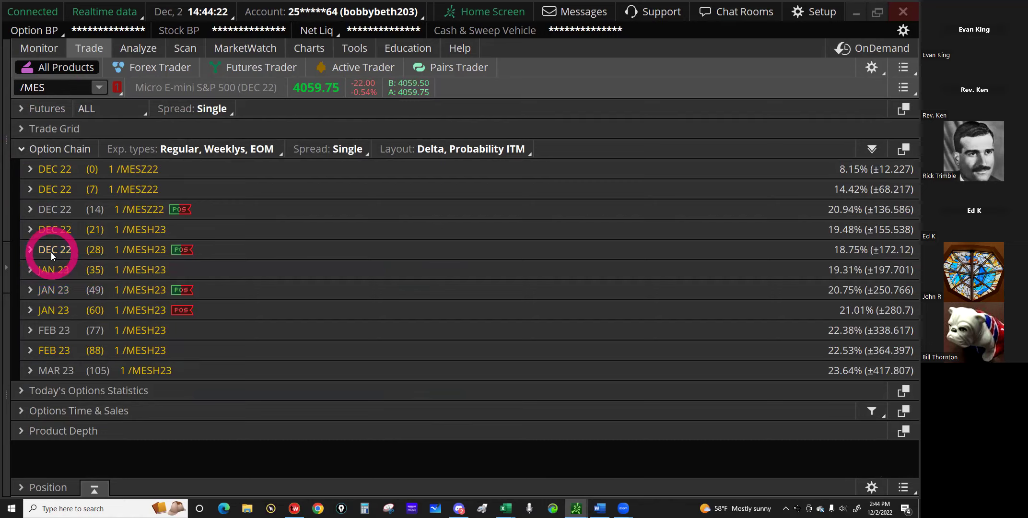
pyautogui.click(51, 253)
pyautogui.scroll(-1, 687, 393)
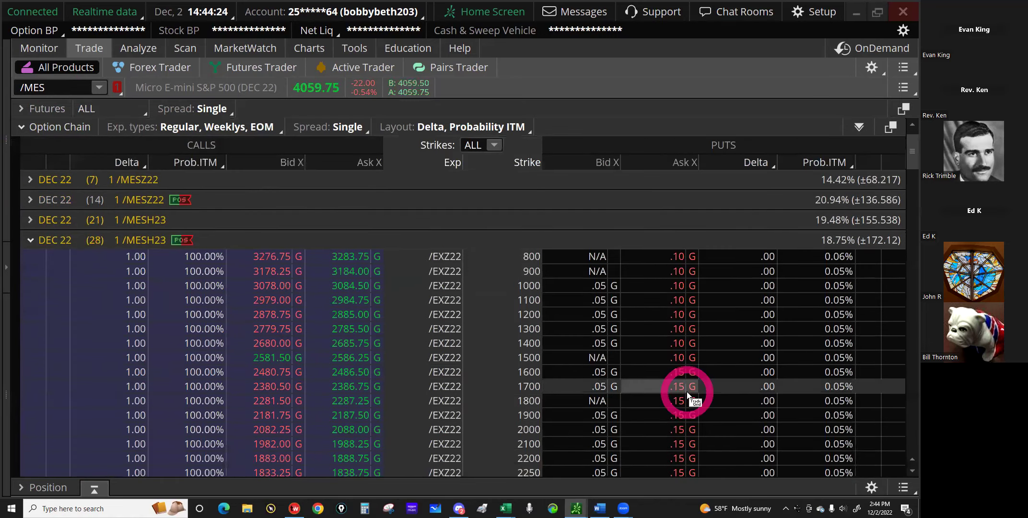
pyautogui.scroll(-7, 686, 393)
pyautogui.scroll(-5, 687, 393)
pyautogui.scroll(-3, 687, 394)
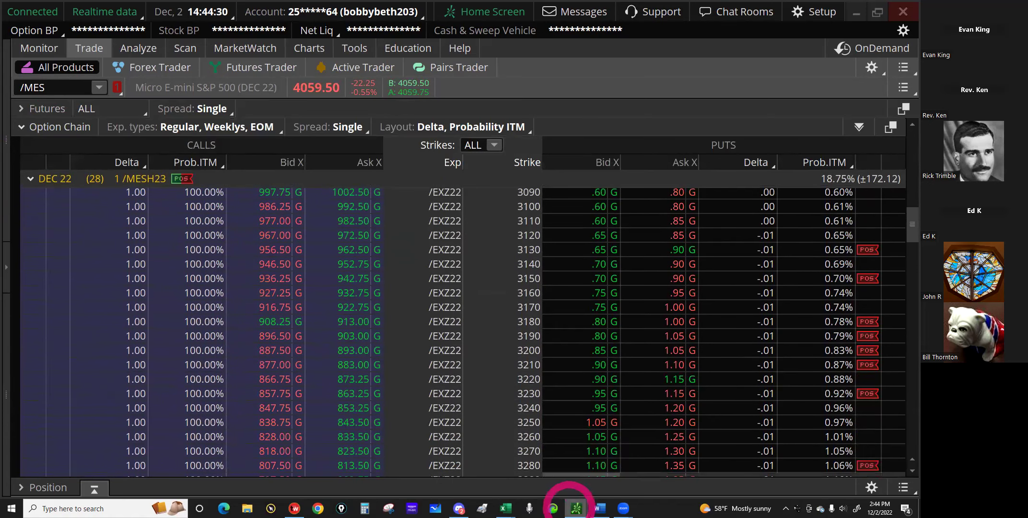
# Switch to Excel to check the Price of Longs on the SBH Breakeven sheet, and return to thinkorswim.
pyautogui.moveTo(506, 506)
pyautogui.click(415, 486)
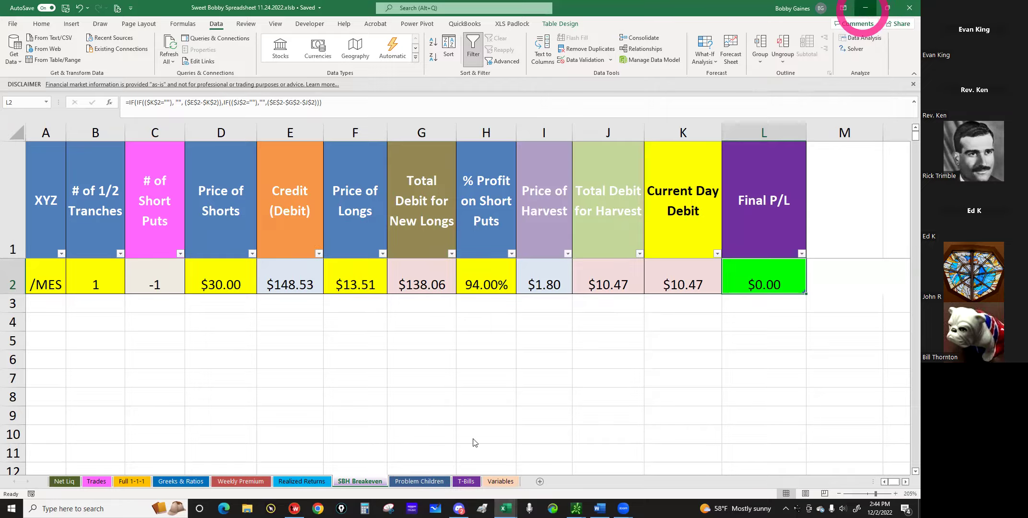
pyautogui.click(865, 8)
# Browse the 28-day DEC 22 put strikes for an ask price near the breakeven price of $13.51.
pyautogui.scroll(-2, 667, 434)
pyautogui.scroll(-6, 666, 434)
pyautogui.scroll(-6, 666, 434)
pyautogui.scroll(-3, 667, 434)
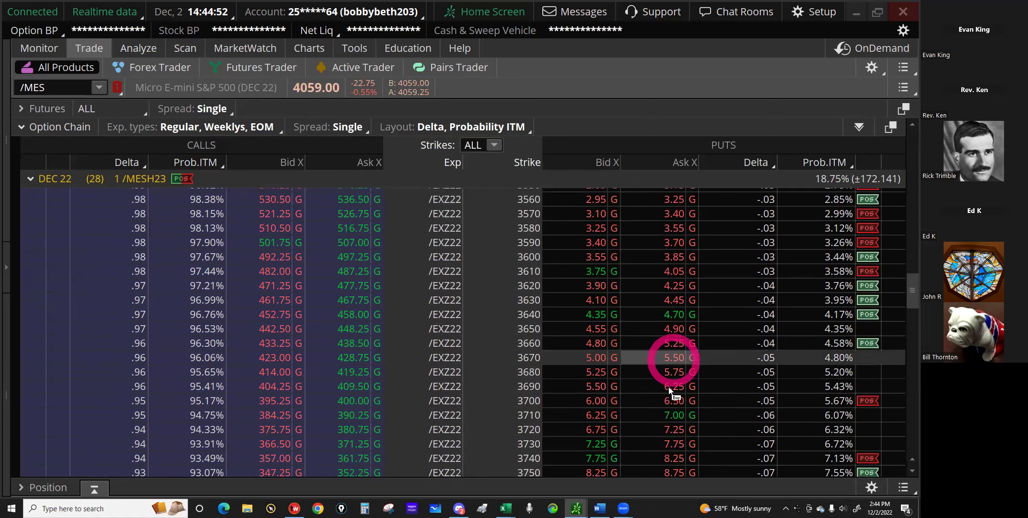
pyautogui.scroll(-1, 669, 393)
pyautogui.scroll(-3, 666, 421)
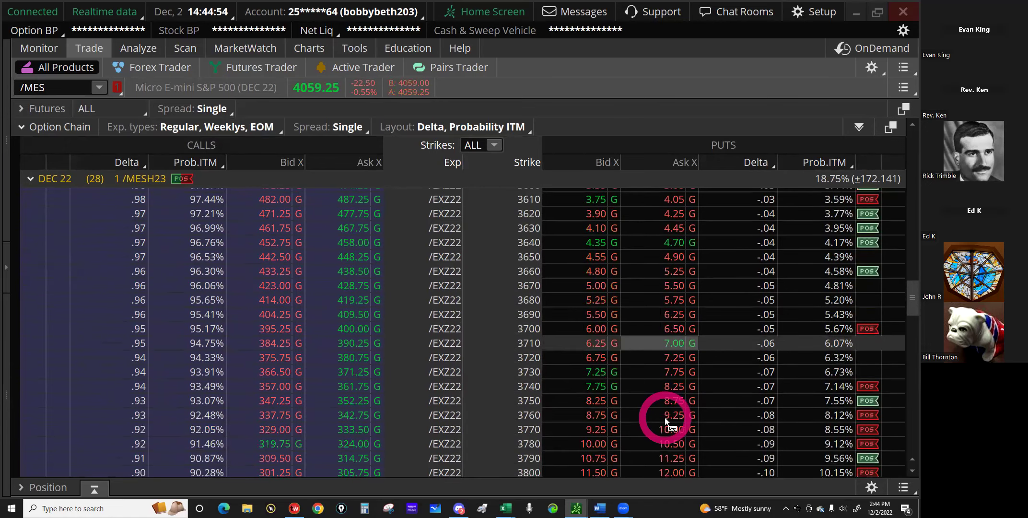
pyautogui.scroll(-1, 666, 421)
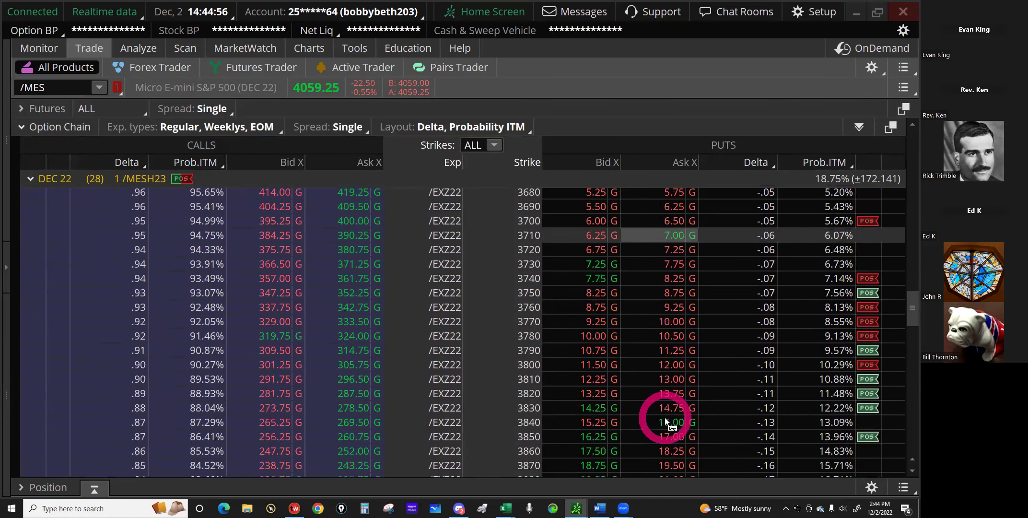
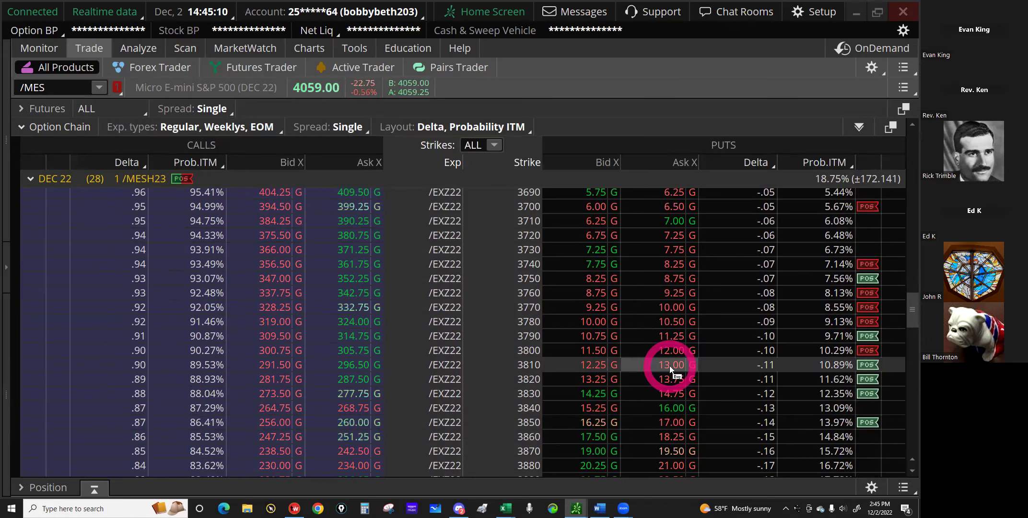
# Prepare an order to buy 2 DEC 22 3810 puts at a limit of 13.00 and analyze the trade.
pyautogui.click(670, 365)
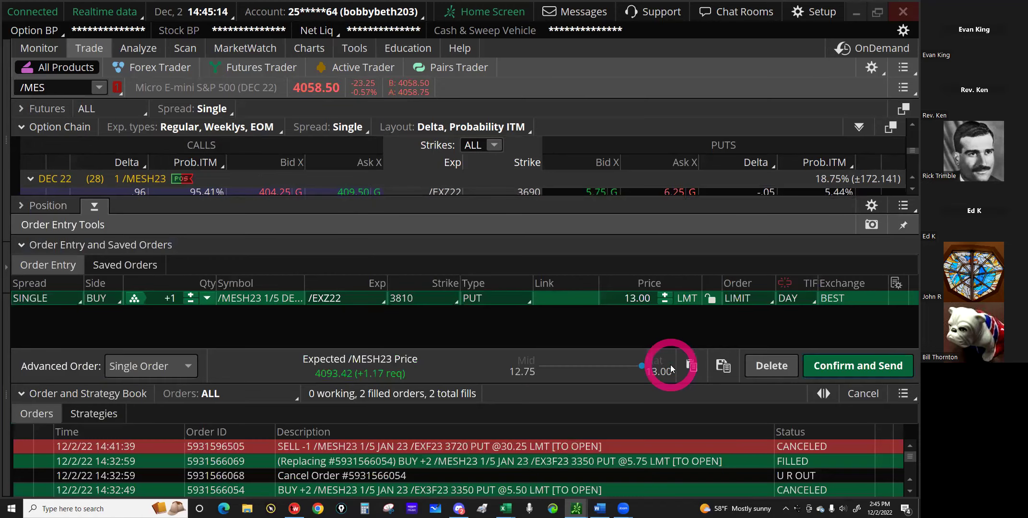
pyautogui.click(190, 297)
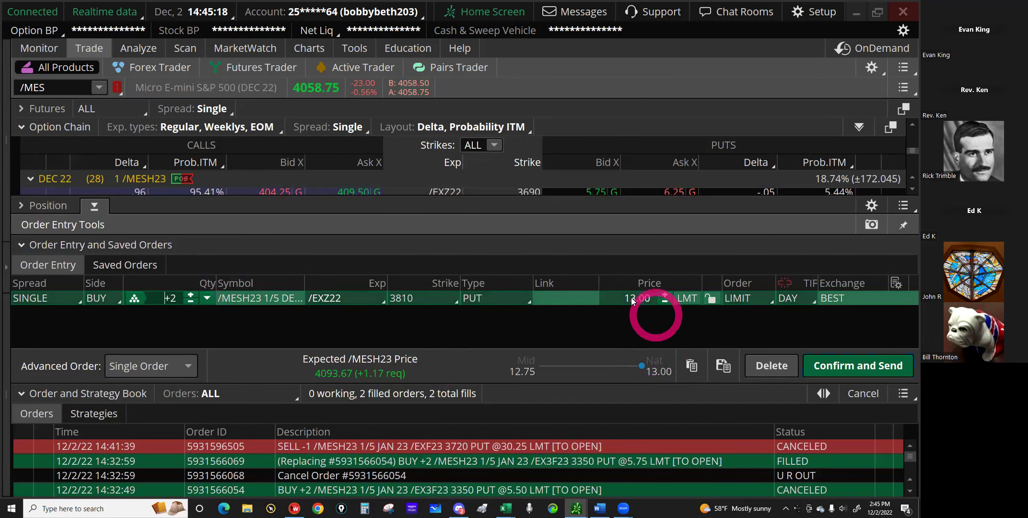
pyautogui.rightClick(580, 300)
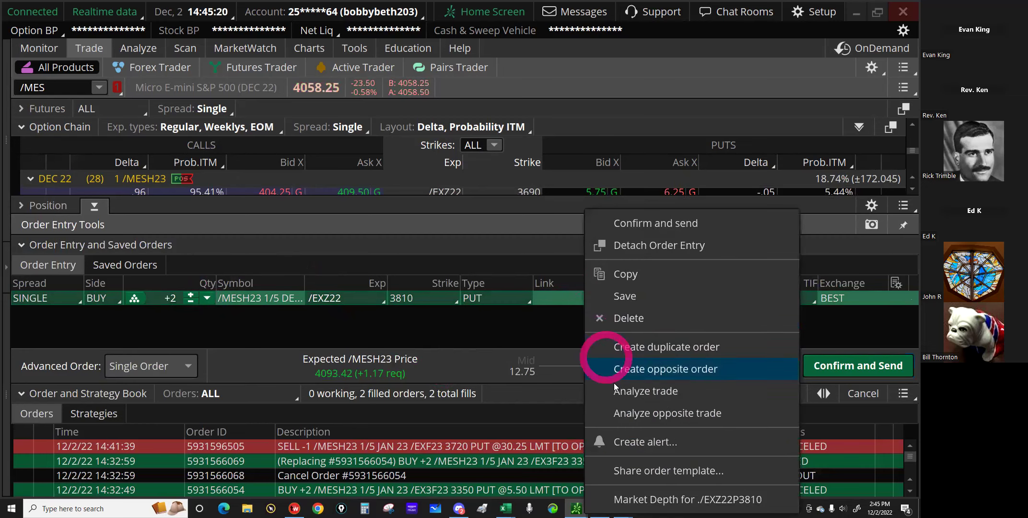
pyautogui.click(640, 391)
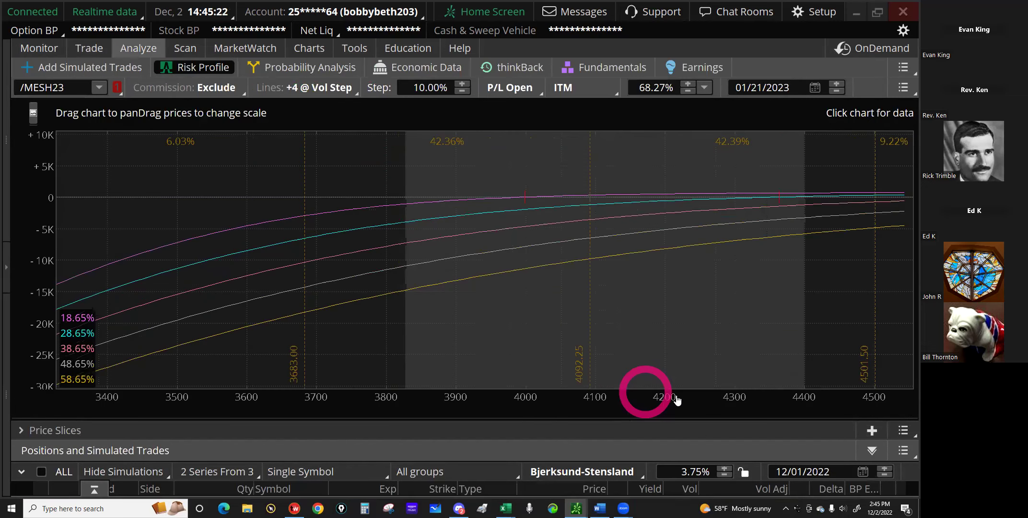
# Hide the existing positions in the risk profile and enlarge the Positions and Simulated Trades list.
pyautogui.click(143, 471)
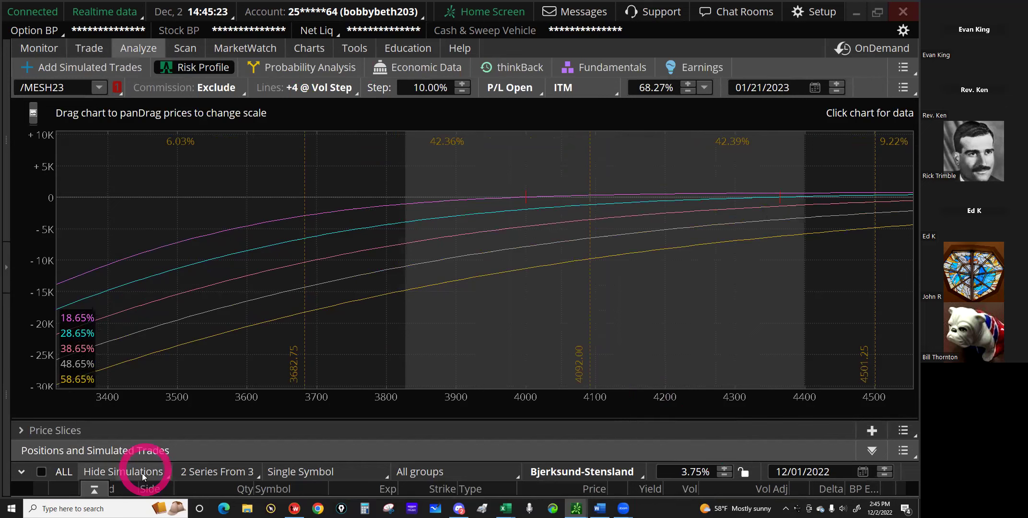
pyautogui.moveTo(142, 473); pyautogui.dragTo(122, 423)
pyautogui.click(122, 422)
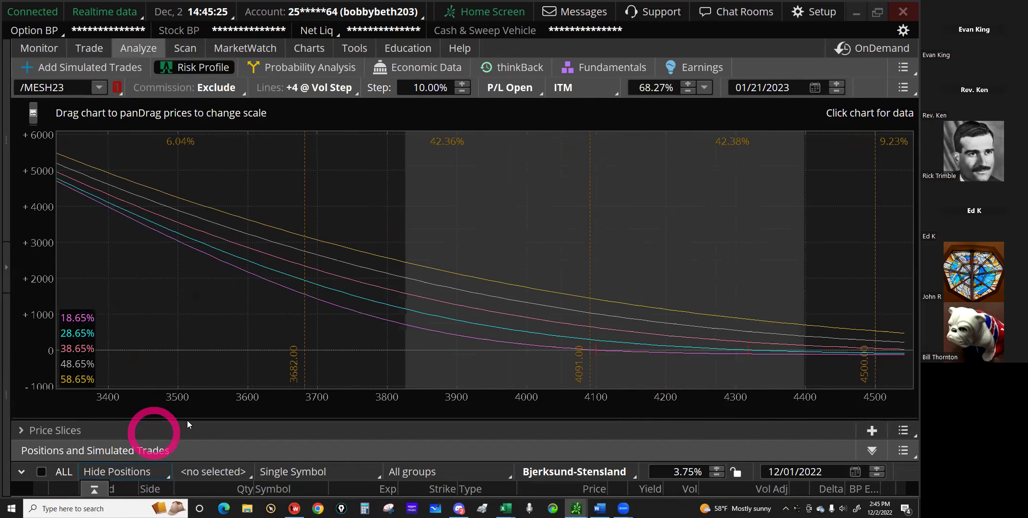
pyautogui.moveTo(193, 332); pyautogui.dragTo(220, 218)
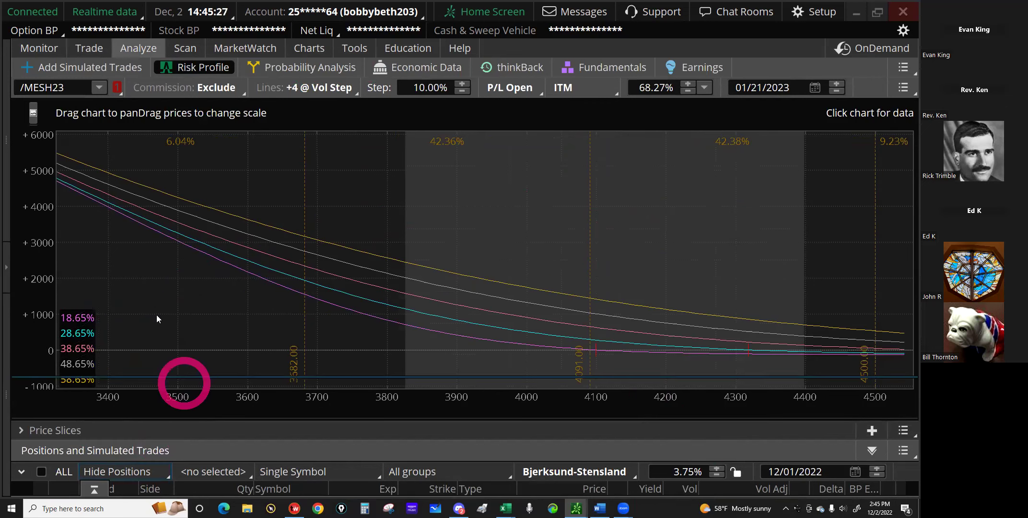
pyautogui.click(40, 338)
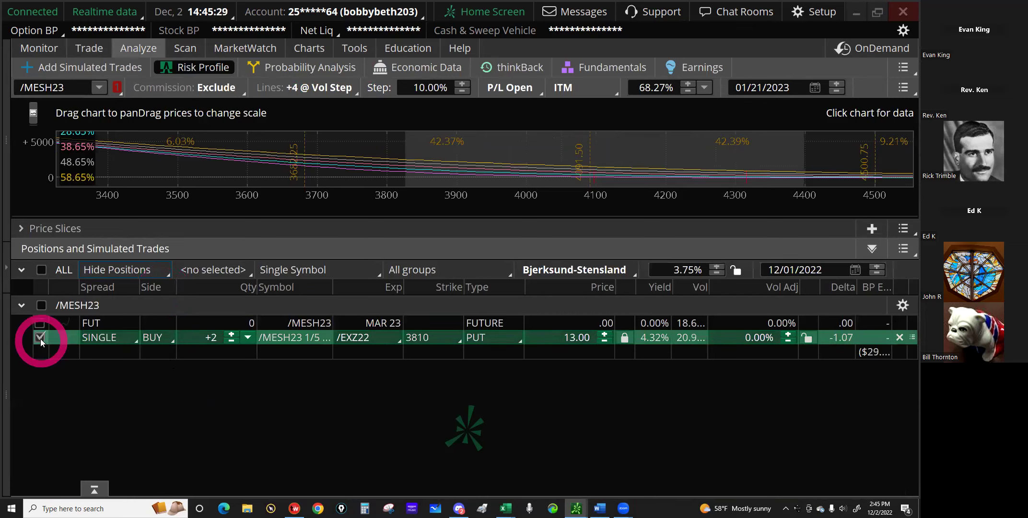
# Show all positions and simulated trades and locate the short /EXF23 3720 put sold at 30.00.
pyautogui.click(117, 270)
pyautogui.click(104, 315)
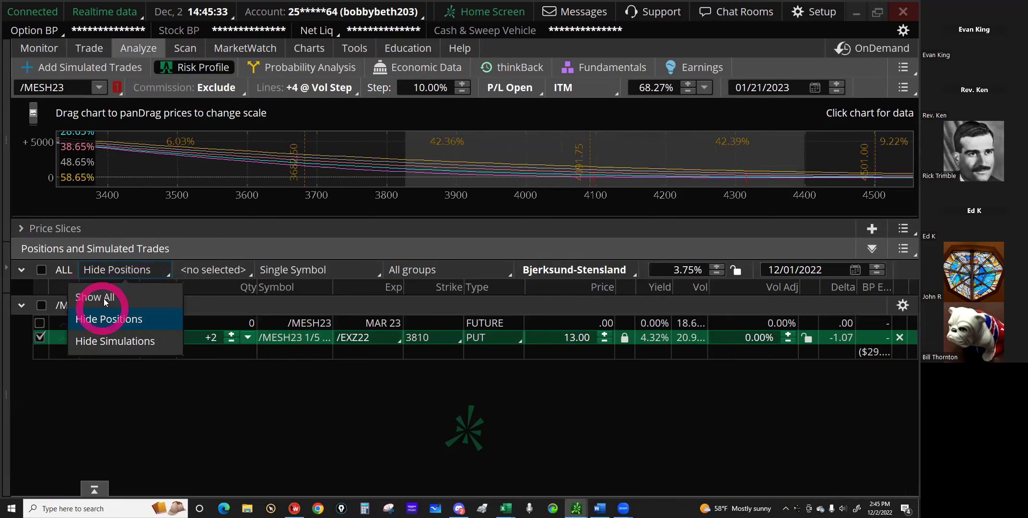
pyautogui.click(104, 297)
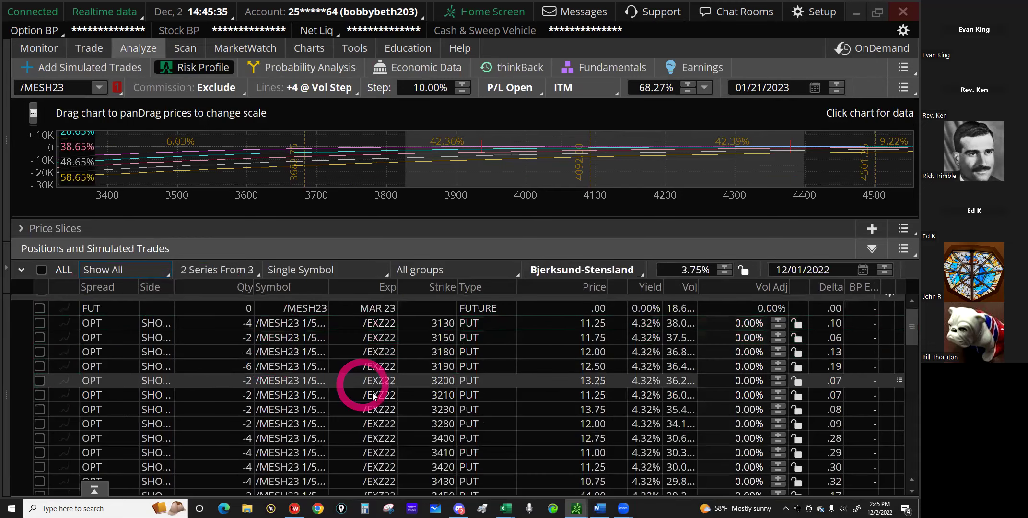
pyautogui.scroll(-2, 373, 394)
pyautogui.scroll(-4, 375, 394)
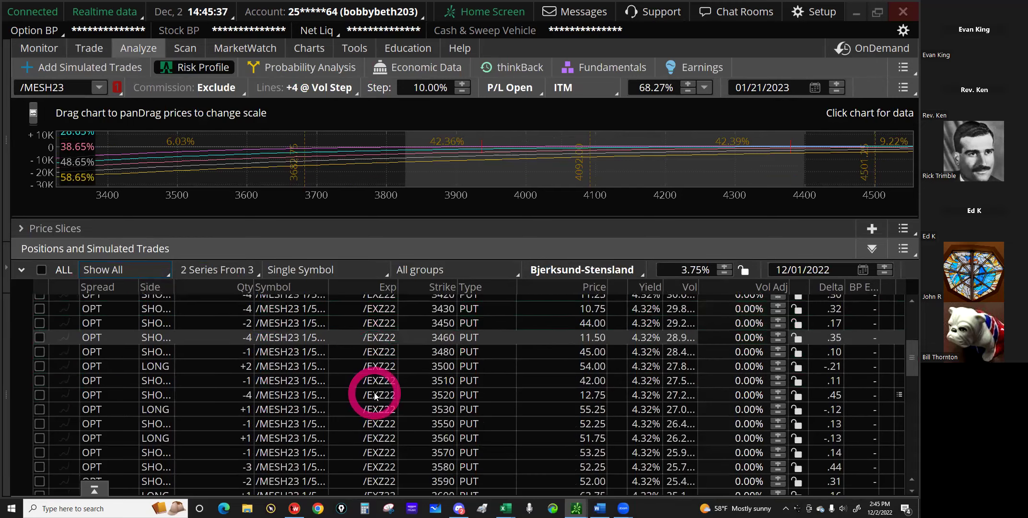
pyautogui.scroll(-3, 375, 394)
pyautogui.scroll(-1, 402, 409)
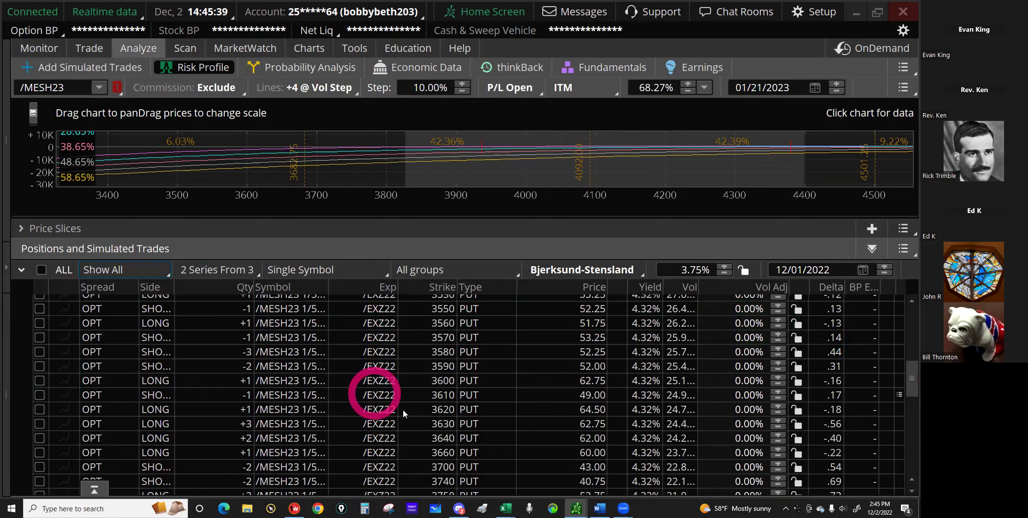
pyautogui.scroll(-2, 403, 409)
pyautogui.scroll(-1, 402, 411)
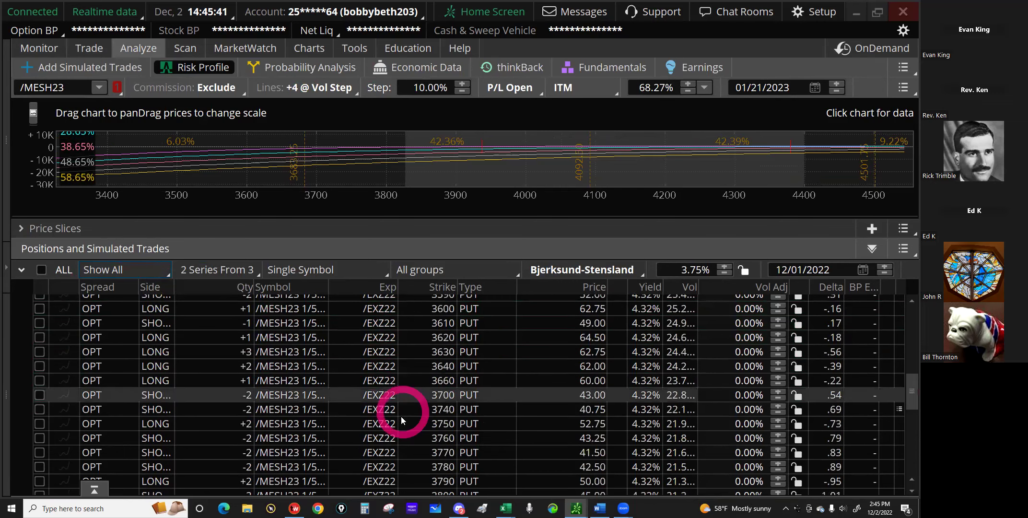
pyautogui.scroll(-1, 401, 416)
pyautogui.scroll(-3, 401, 416)
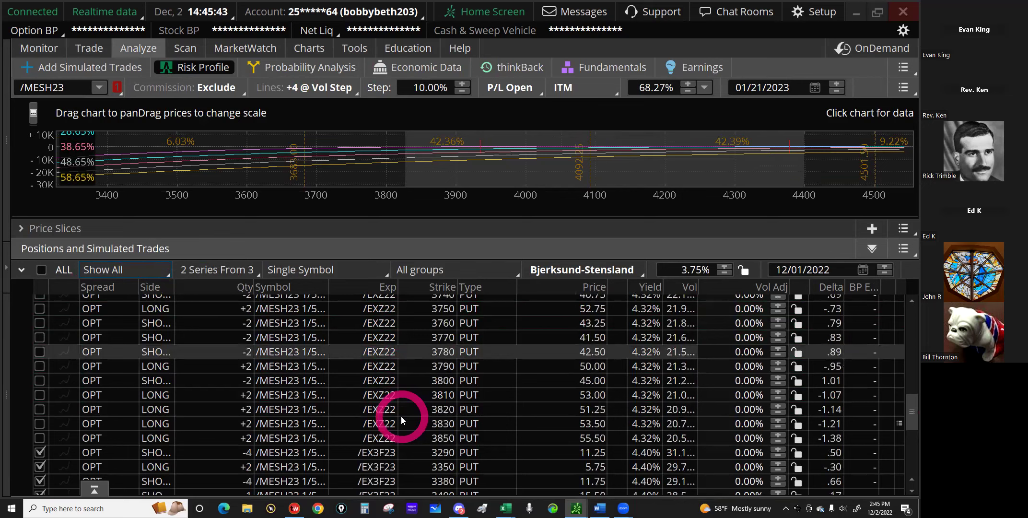
pyautogui.scroll(-3, 400, 416)
pyautogui.scroll(-1, 435, 472)
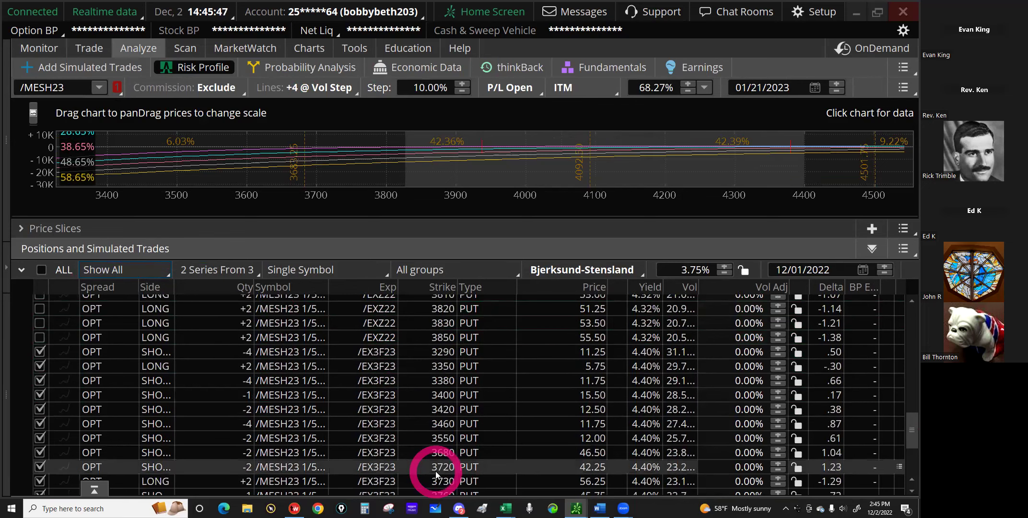
pyautogui.scroll(-3, 434, 471)
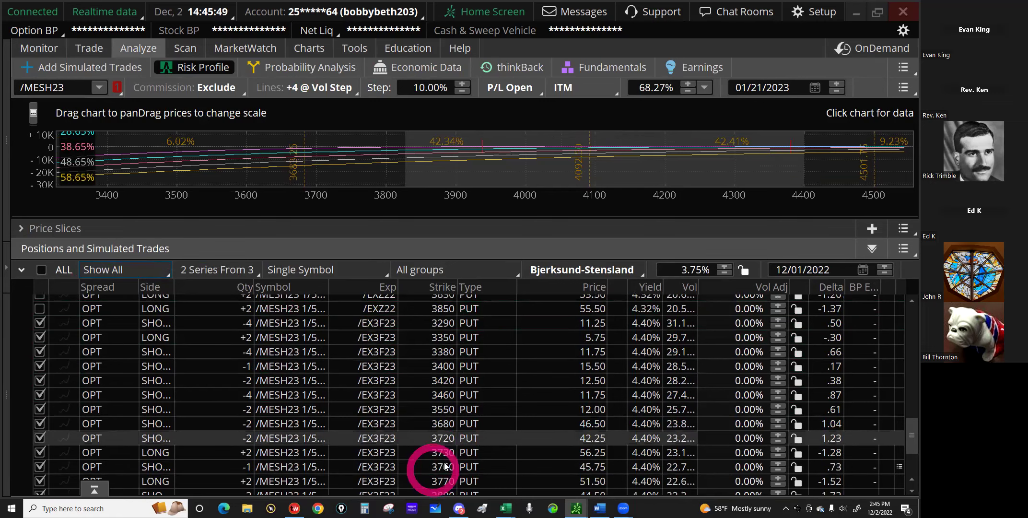
pyautogui.scroll(-2, 445, 466)
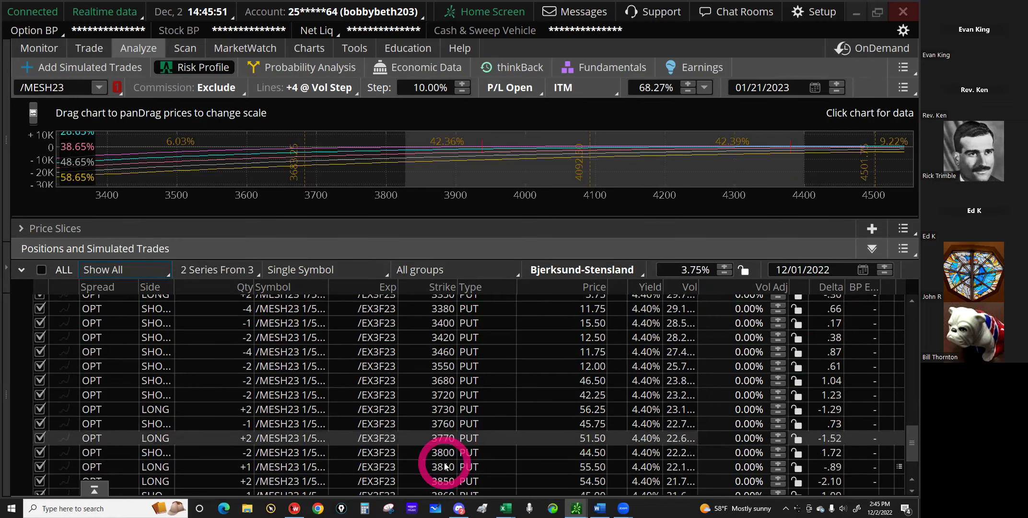
pyautogui.scroll(-5, 445, 466)
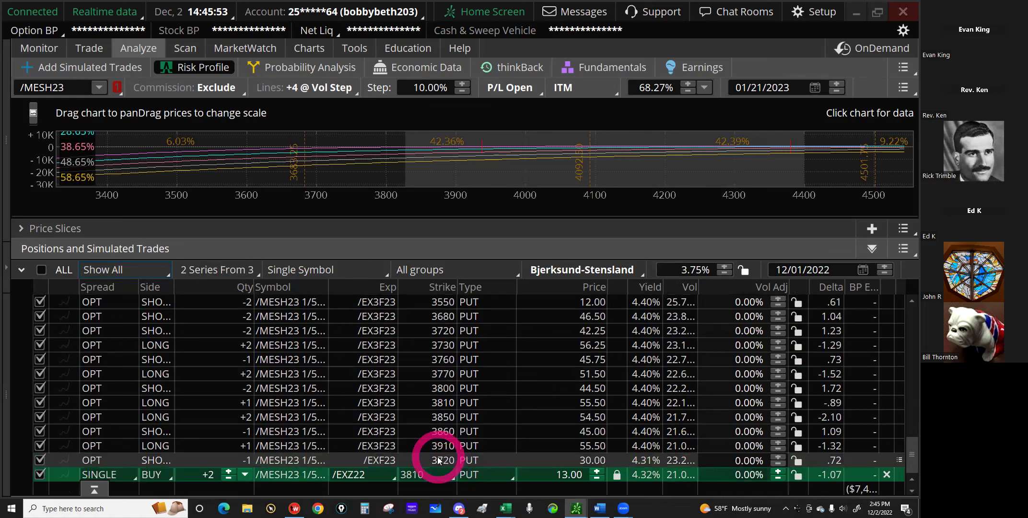
pyautogui.click(591, 459)
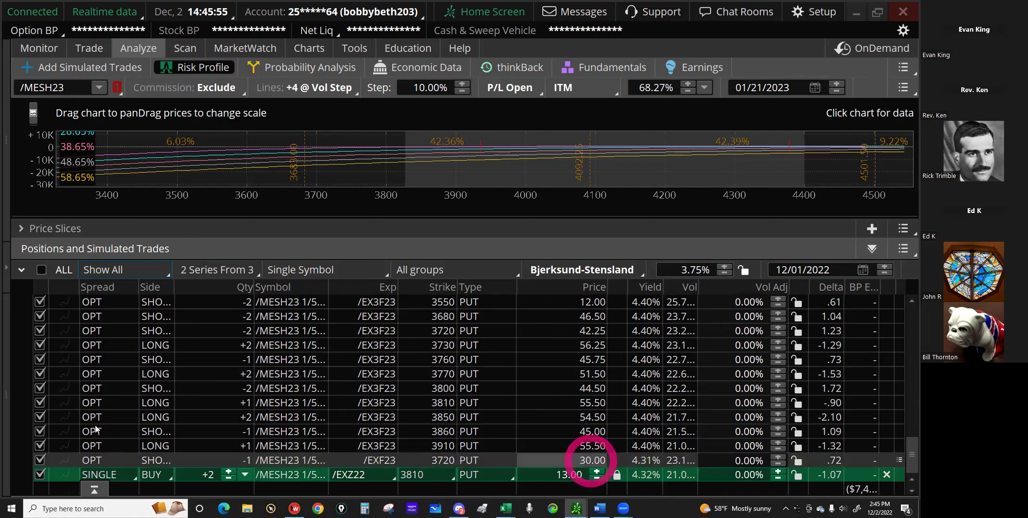
# Clear all positions from the analysis, leaving only the short /EXF23 3720 put and the simulated /EXZ22 3810 puts selected.
pyautogui.click(75, 429)
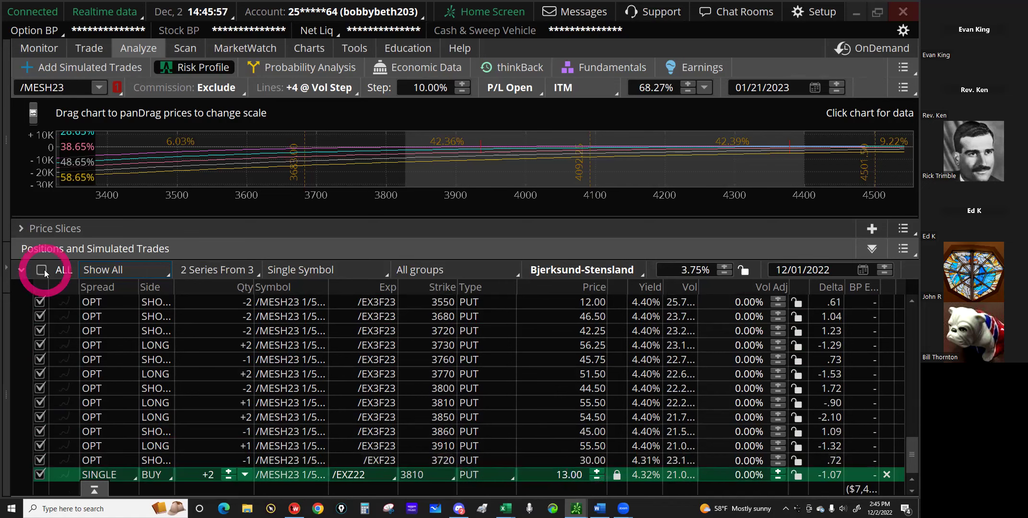
pyautogui.click(46, 273)
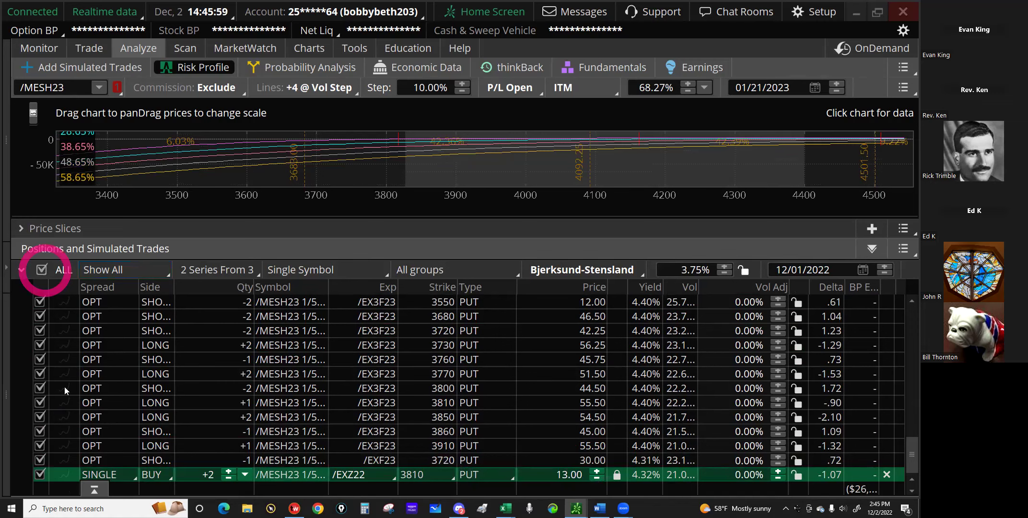
pyautogui.click(40, 374)
pyautogui.click(40, 460)
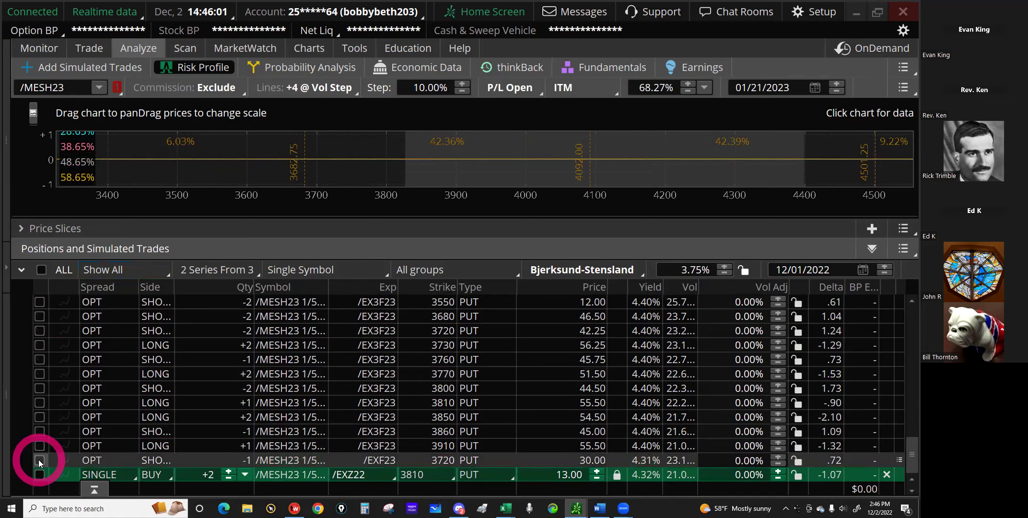
pyautogui.click(38, 460)
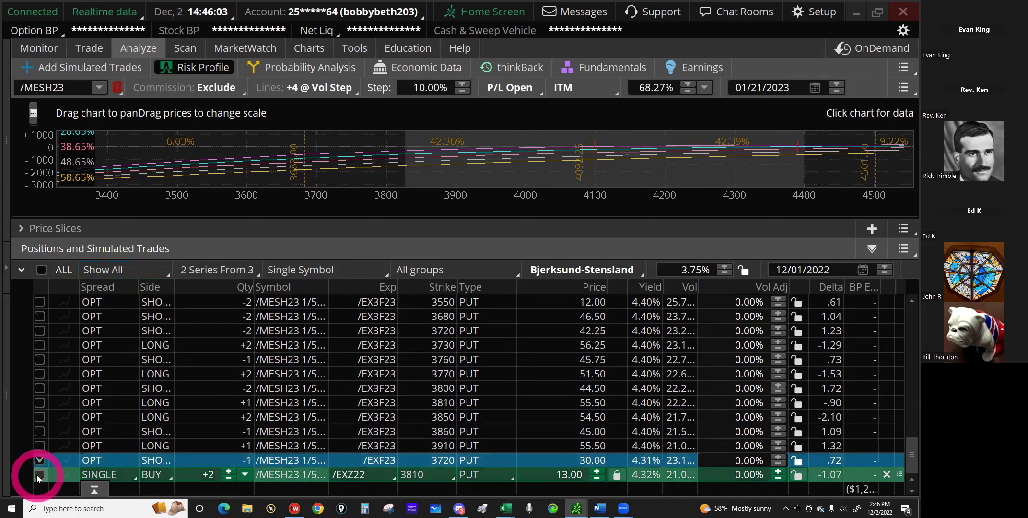
pyautogui.click(39, 474)
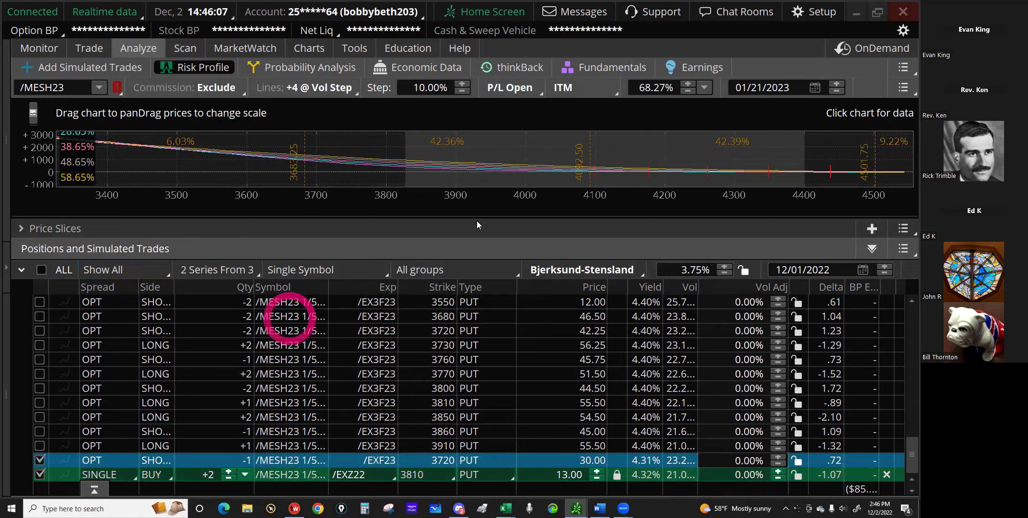
# Enlarge the risk profile graph, change its symbol to /MES, and shift the plotted price range.
pyautogui.click(531, 236)
pyautogui.click(414, 224)
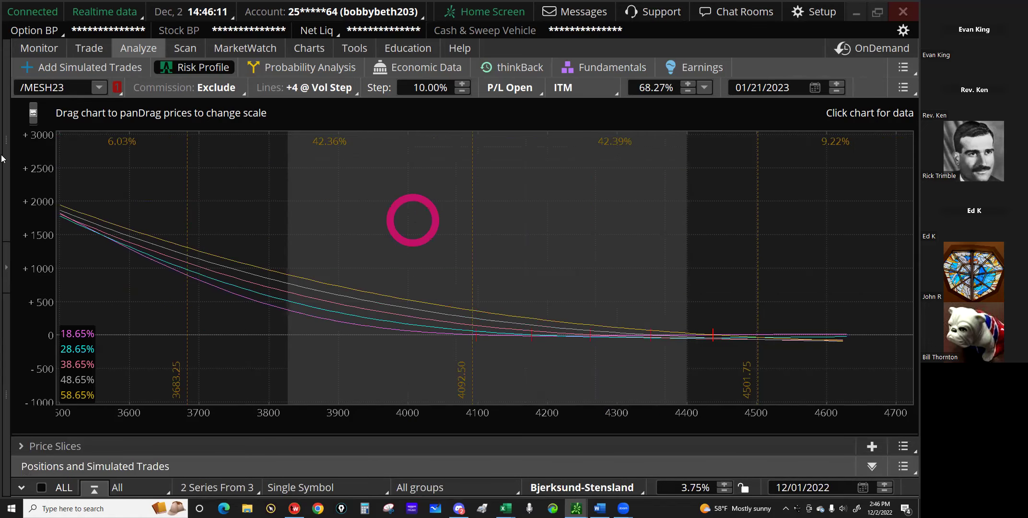
pyautogui.click(76, 108)
pyautogui.click(93, 91)
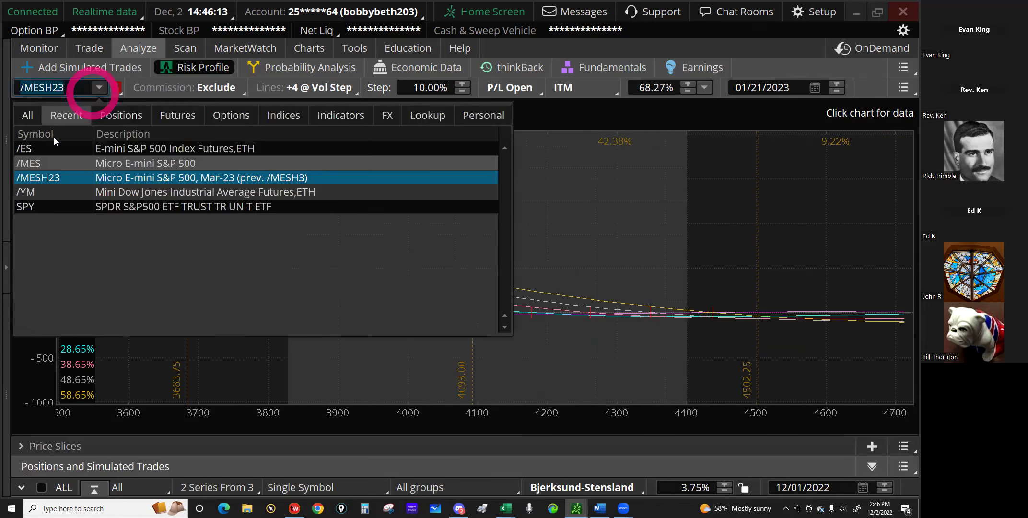
pyautogui.click(41, 163)
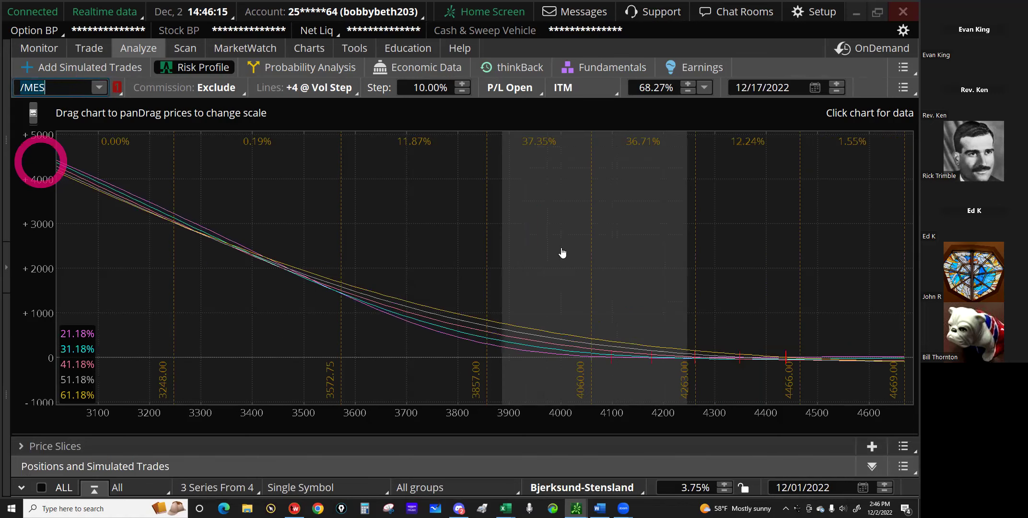
pyautogui.click(561, 248)
pyautogui.click(504, 247)
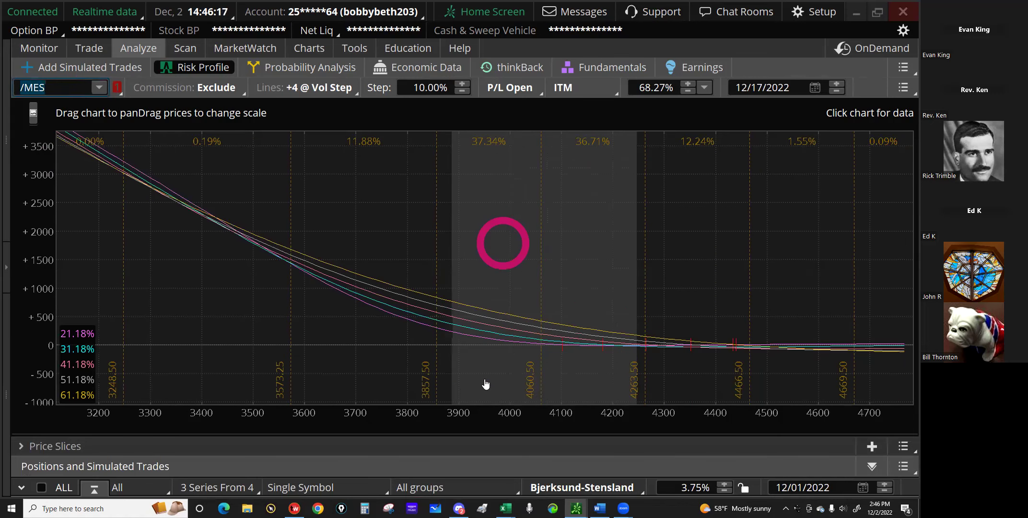
# Examine the hedge's profit and loss on the risk profile curves from the current /MES price down to about 3248.
pyautogui.click(511, 386)
pyautogui.click(543, 377)
pyautogui.click(540, 374)
pyautogui.click(541, 374)
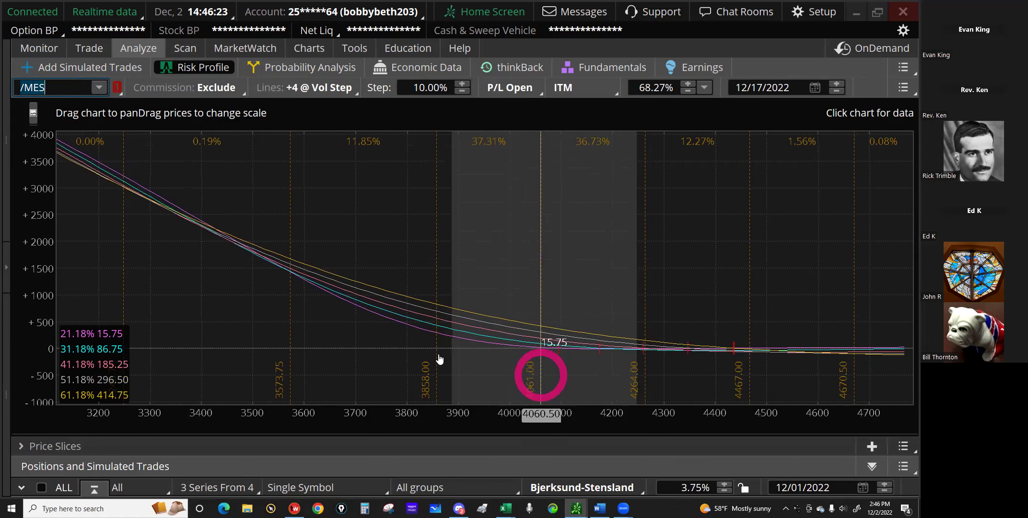
pyautogui.click(437, 354)
pyautogui.click(325, 360)
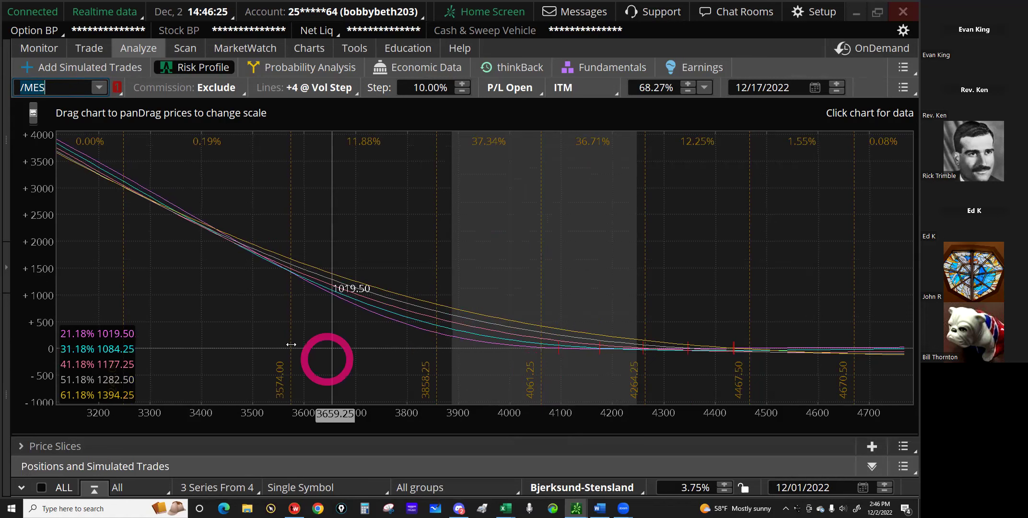
pyautogui.click(291, 345)
pyautogui.click(182, 326)
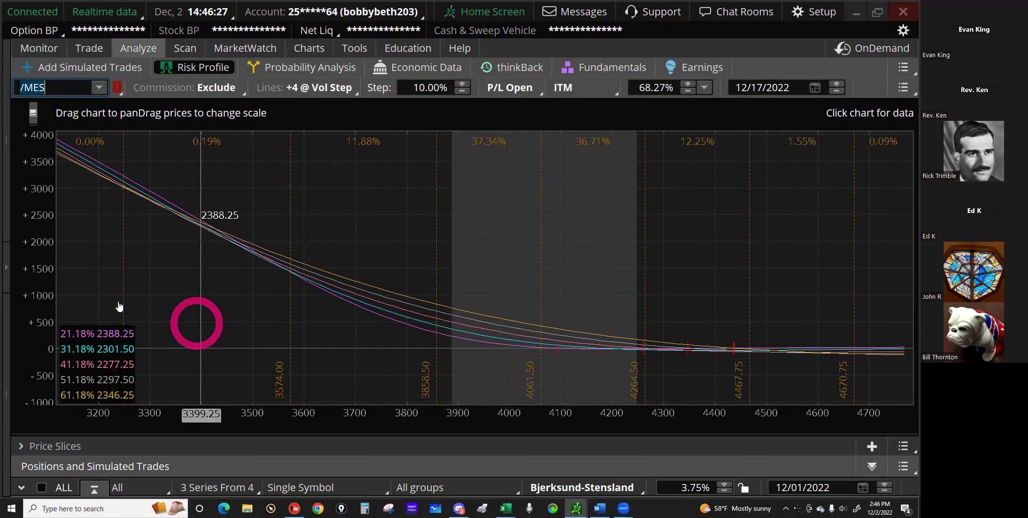
pyautogui.click(120, 305)
pyautogui.click(122, 307)
pyautogui.click(123, 307)
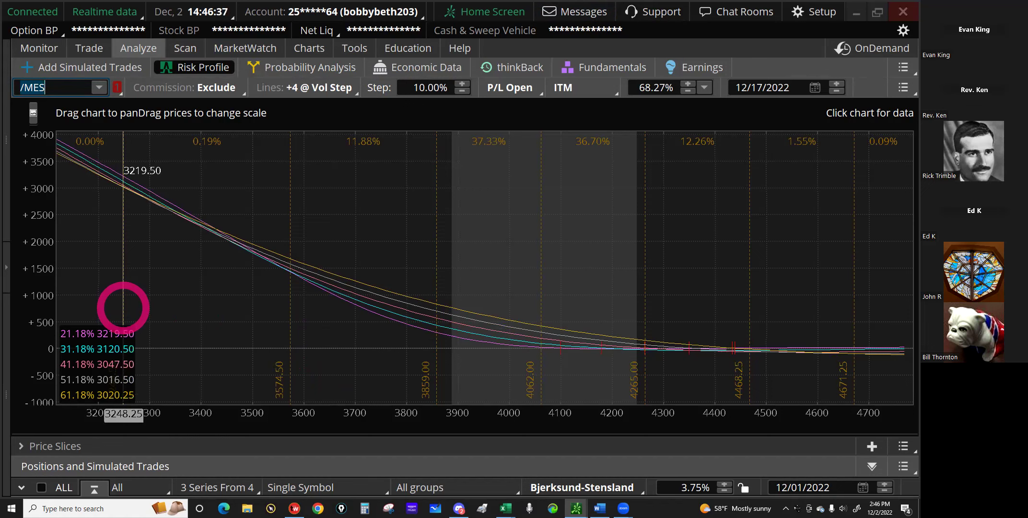
# Switch to the Sweet Bobby spreadsheet in Excel, set the /MES Price of Longs to 13, and check the harvest price and Final P/L.
pyautogui.moveTo(506, 507)
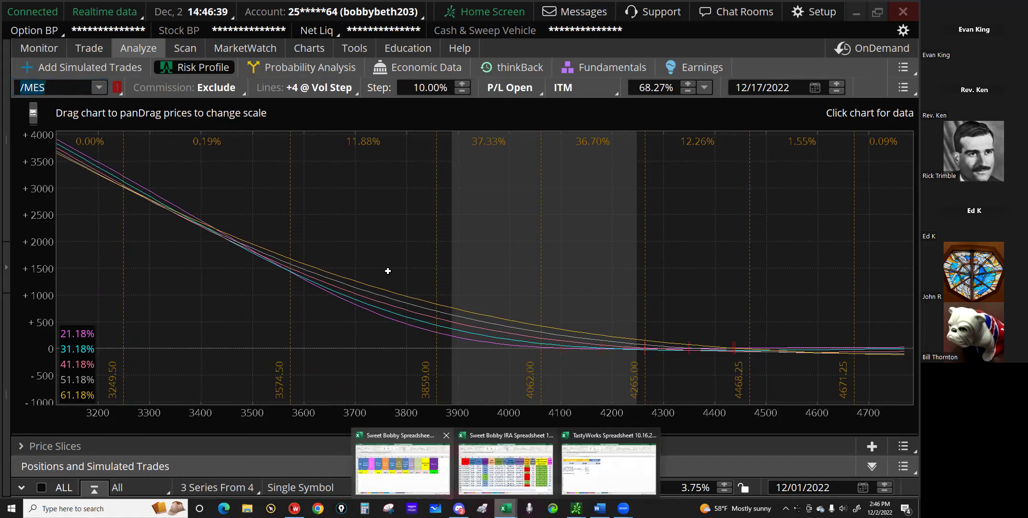
pyautogui.click(422, 466)
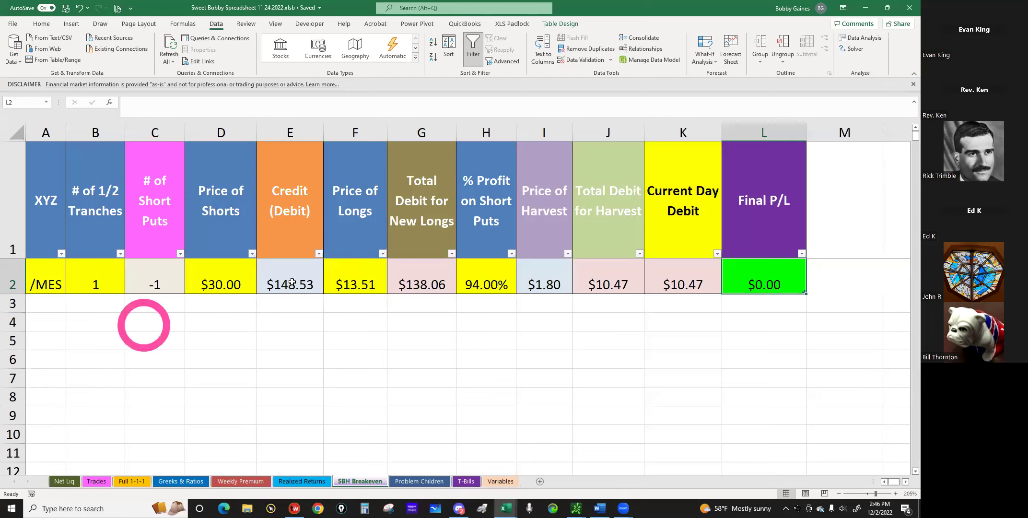
pyautogui.click(345, 279)
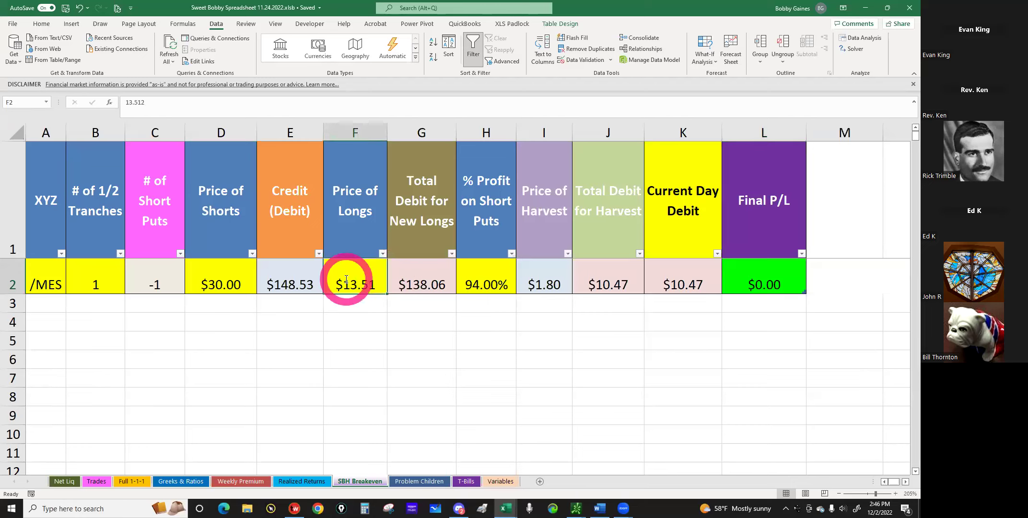
pyautogui.write('13')
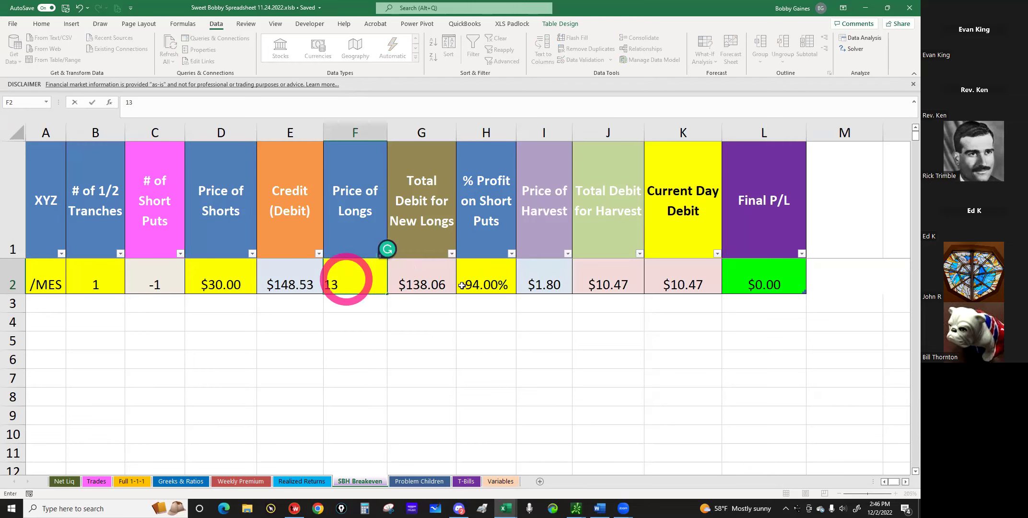
pyautogui.press('Return')
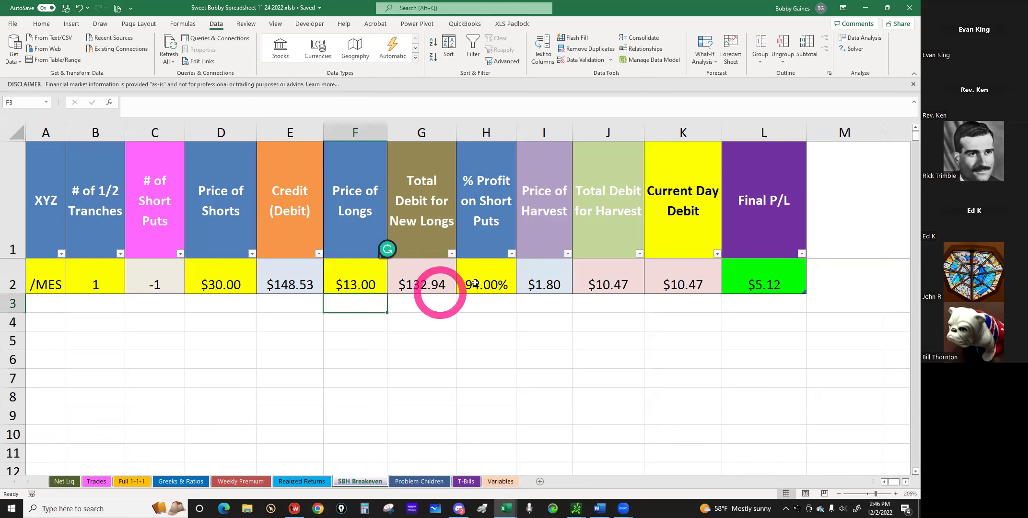
pyautogui.click(551, 272)
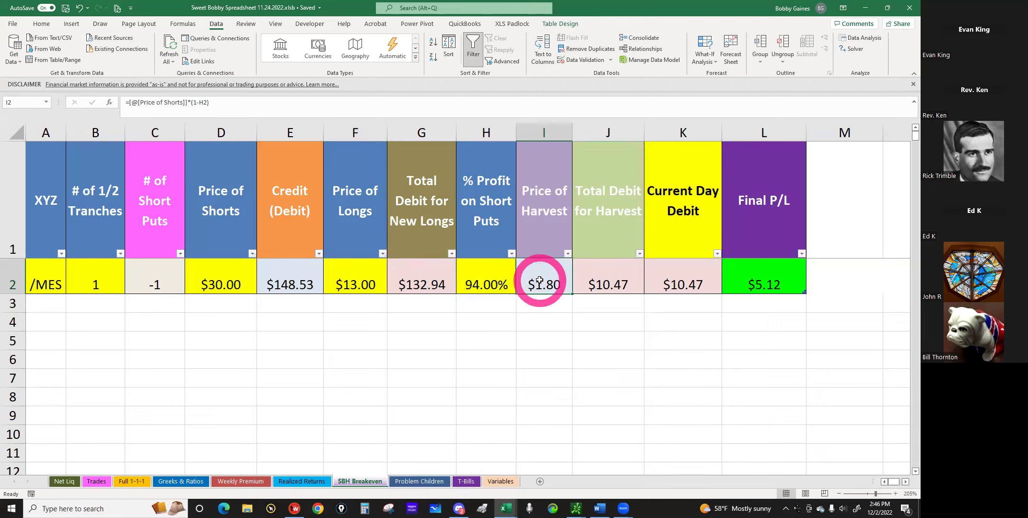
pyautogui.click(771, 274)
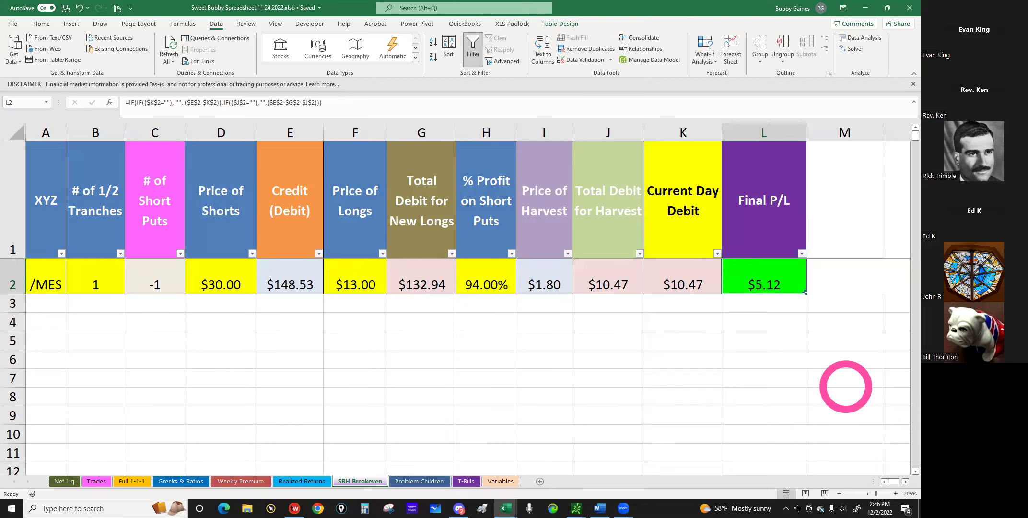
pyautogui.click(751, 500)
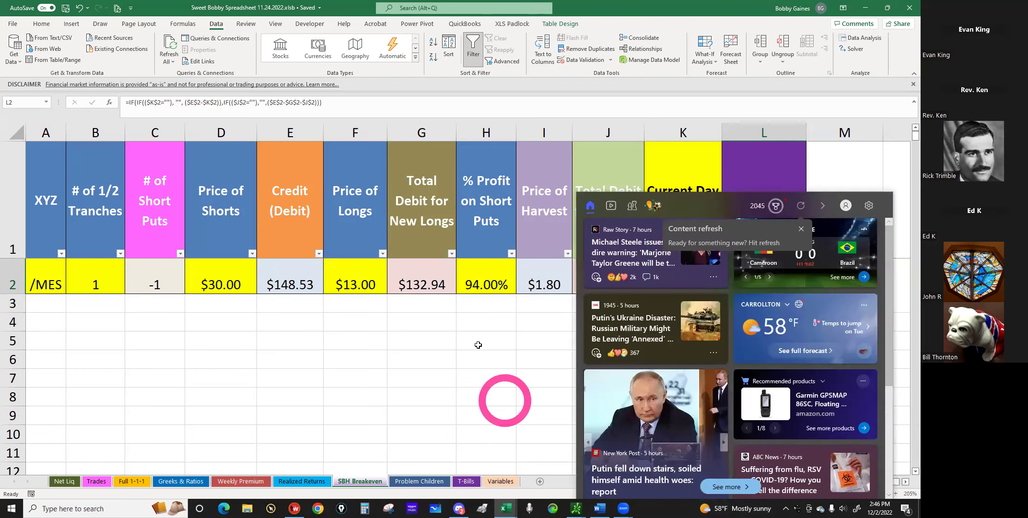
pyautogui.click(478, 345)
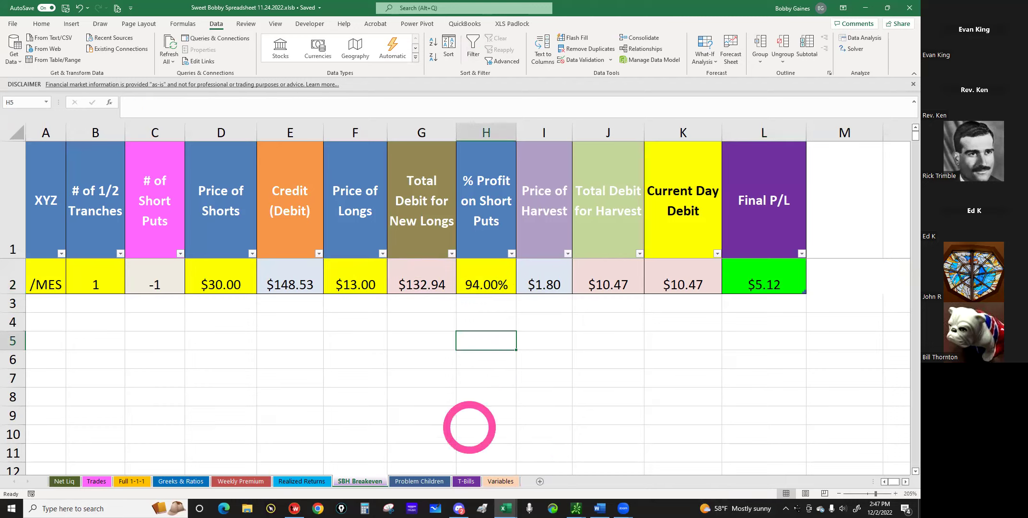
# Return to the thinkorswim risk profile, shift the plotted price range, and expand the Price Slices section to show all slices.
pyautogui.moveTo(576, 508)
pyautogui.click(528, 474)
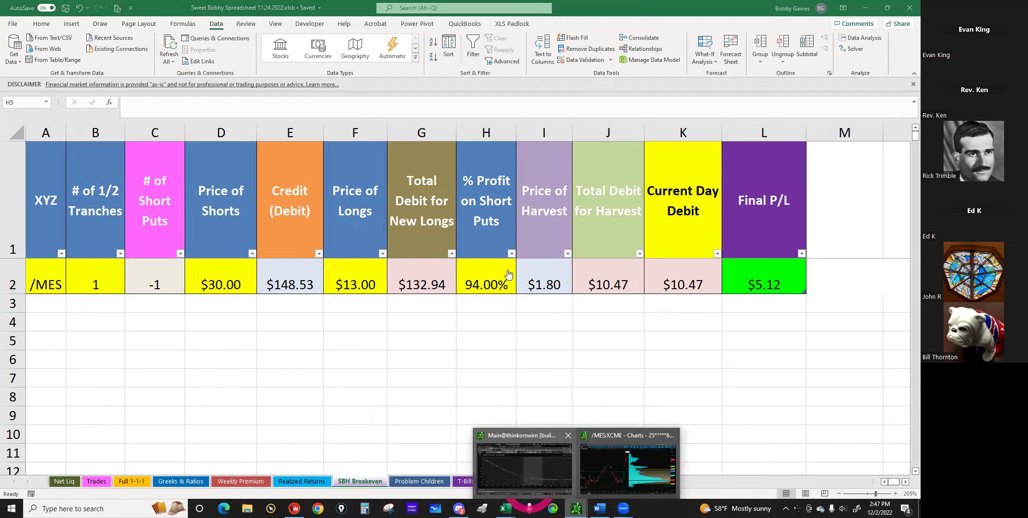
pyautogui.moveTo(484, 291); pyautogui.dragTo(437, 290)
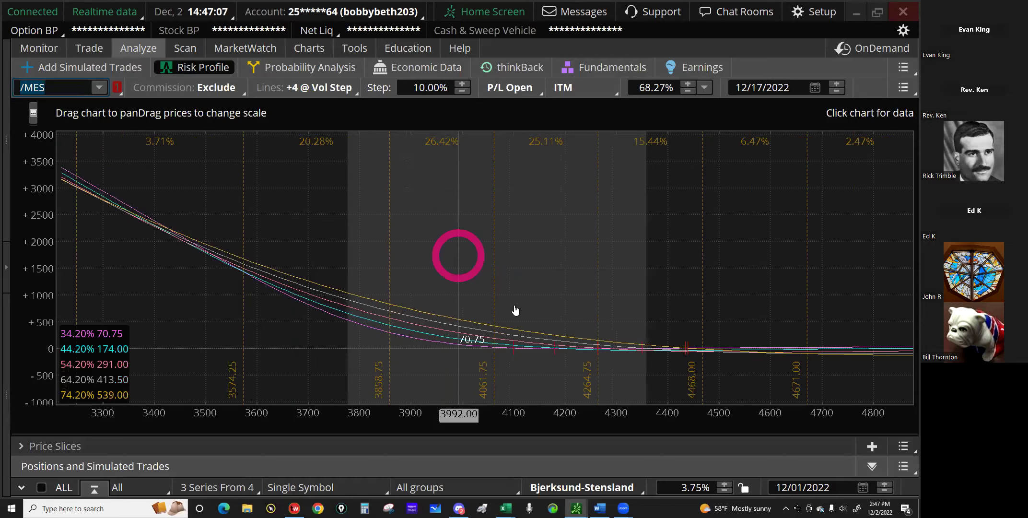
pyautogui.click(515, 307)
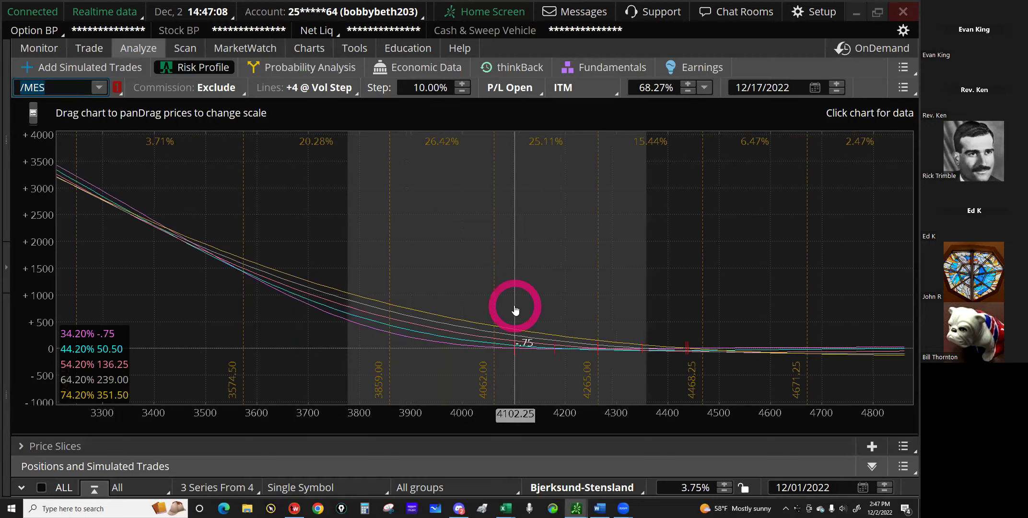
pyautogui.click(66, 444)
pyautogui.click(306, 422)
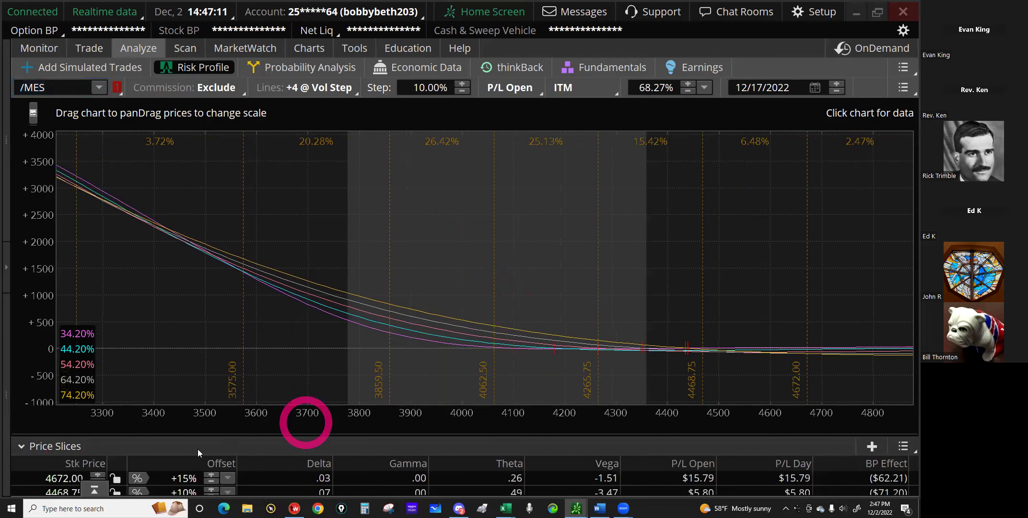
pyautogui.click(217, 431)
pyautogui.click(212, 336)
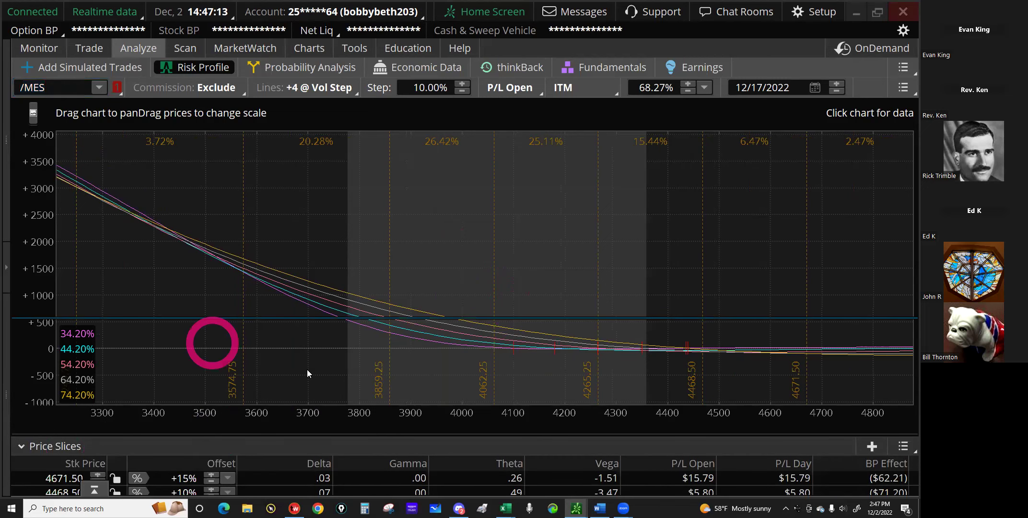
# Examine delta, theta, vega and buying power effect in the zero-offset price slice, and the hedge's profit at the current price.
pyautogui.click(337, 412)
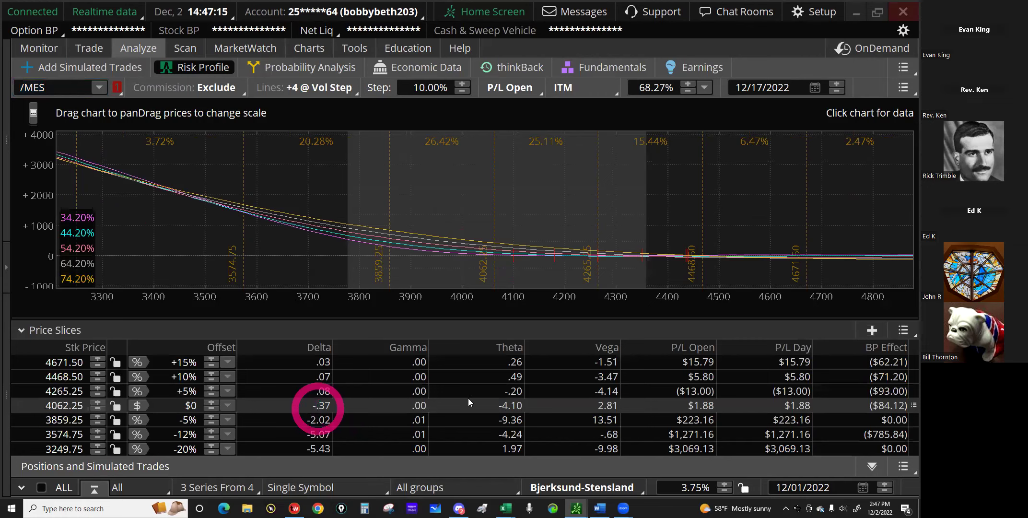
pyautogui.click(442, 402)
pyautogui.click(497, 406)
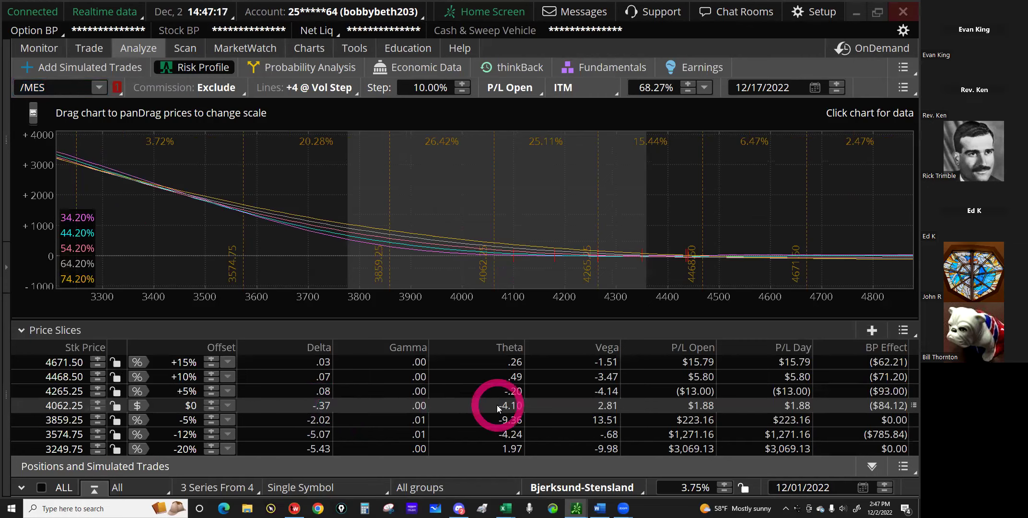
pyautogui.click(613, 406)
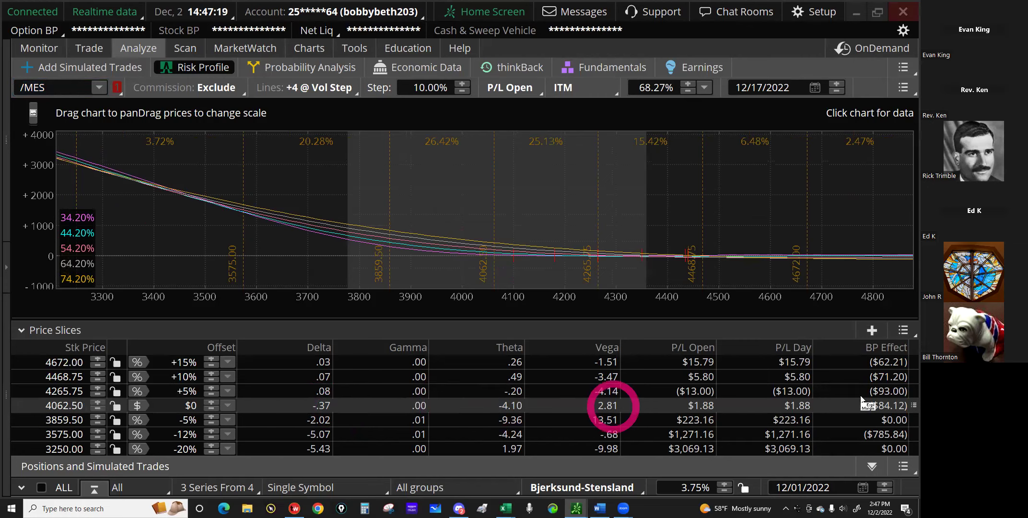
pyautogui.click(894, 410)
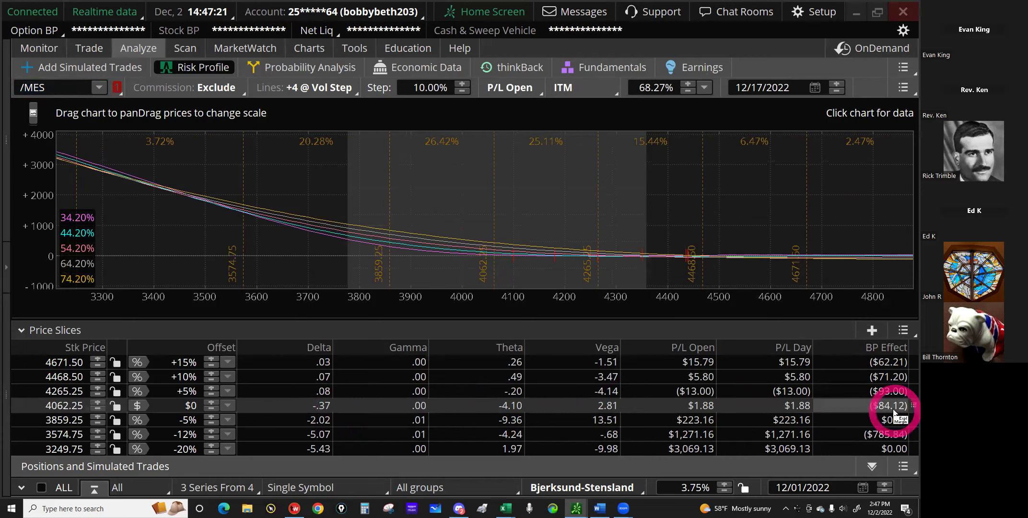
pyautogui.click(497, 261)
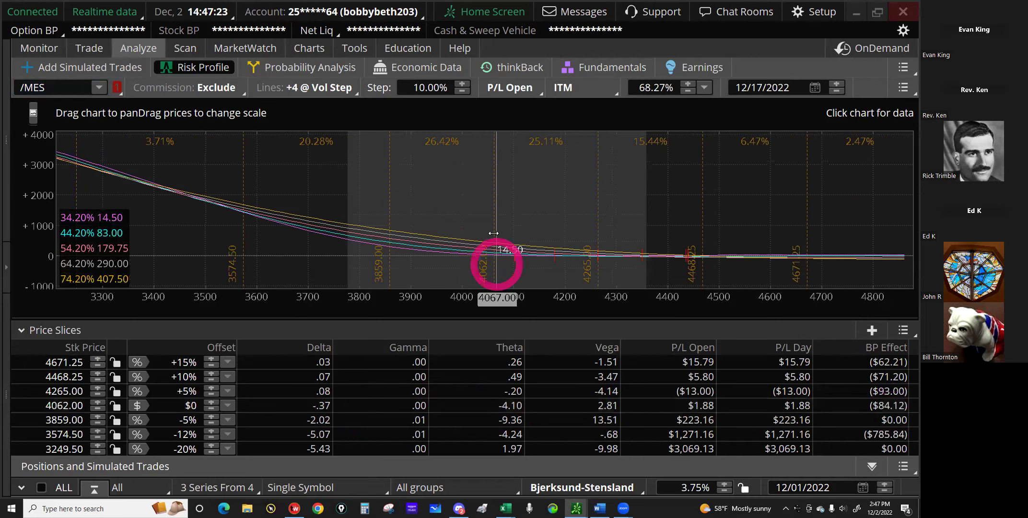
pyautogui.click(494, 233)
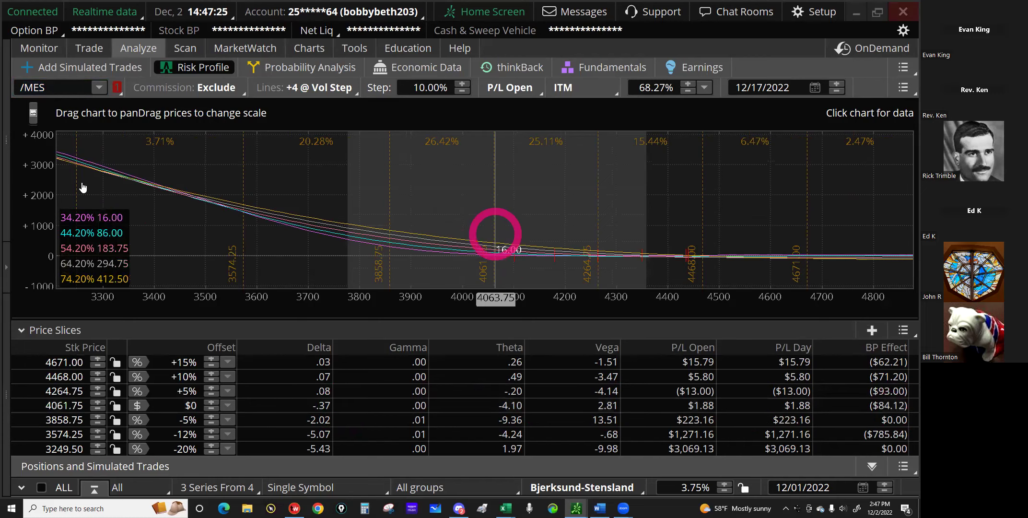
pyautogui.click(392, 268)
# Show the account's position statement without groups and collapse the /MES positions to see their overall delta and theta.
pyautogui.click(40, 50)
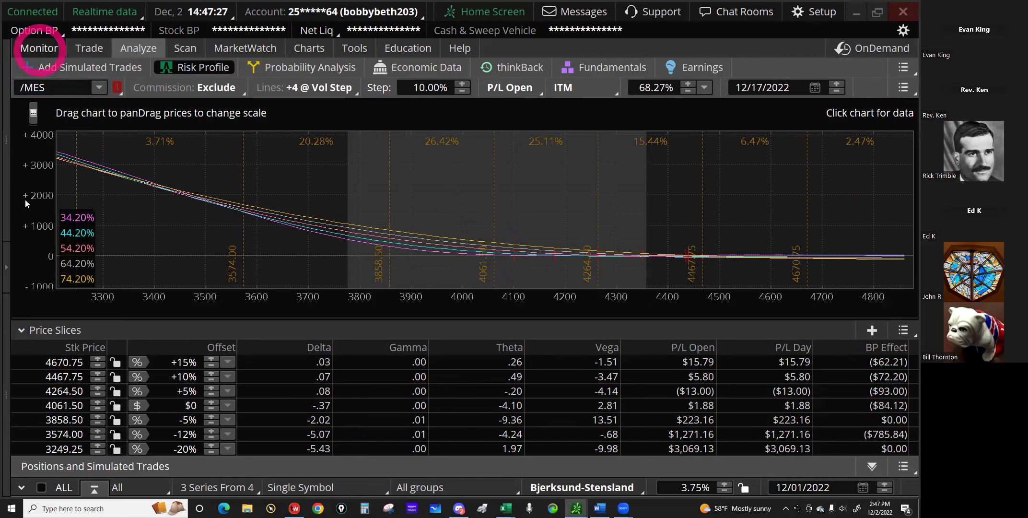
pyautogui.click(21, 143)
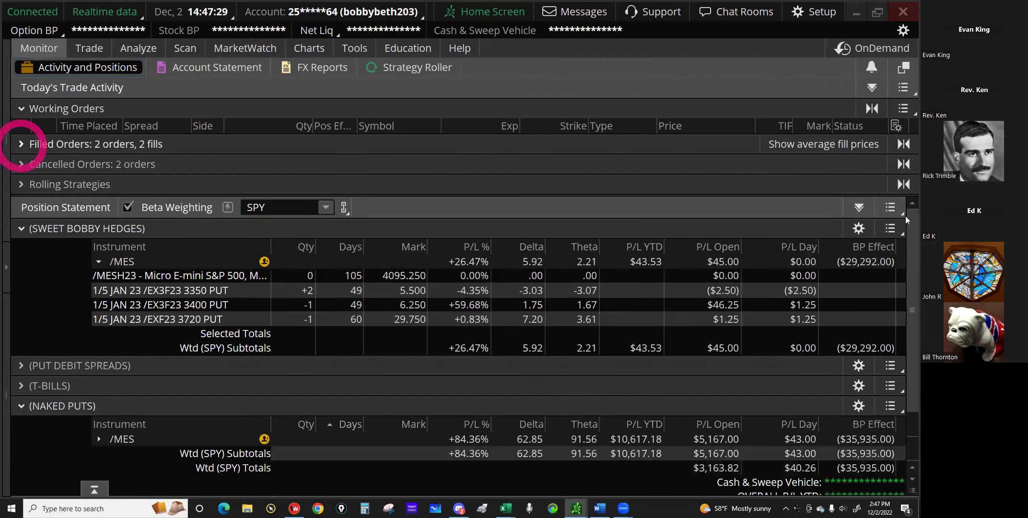
pyautogui.click(848, 267)
pyautogui.click(891, 207)
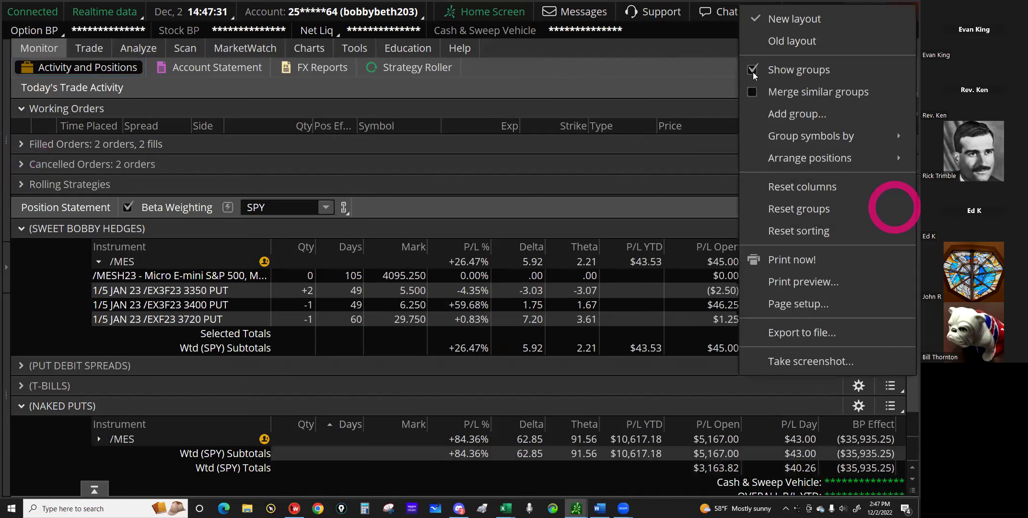
pyautogui.click(752, 70)
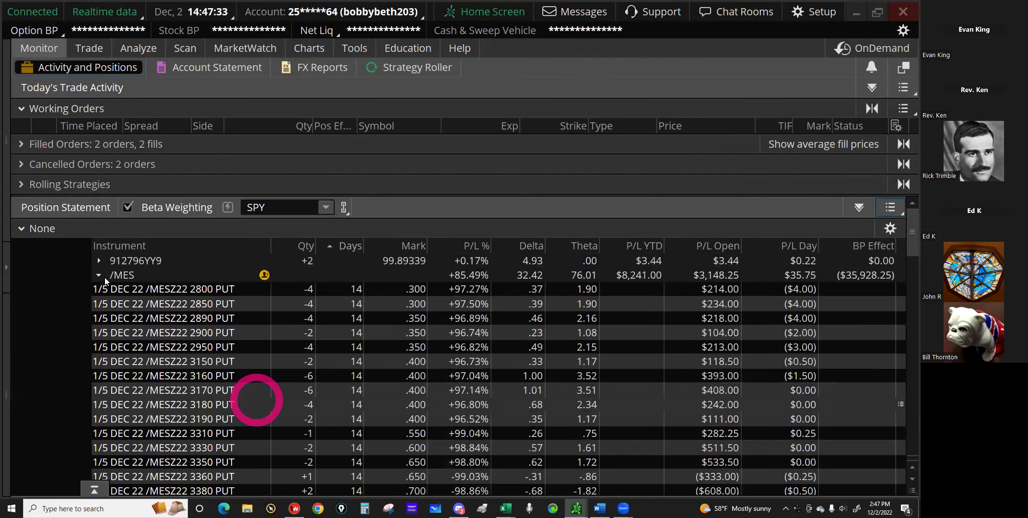
pyautogui.click(102, 276)
pyautogui.click(533, 277)
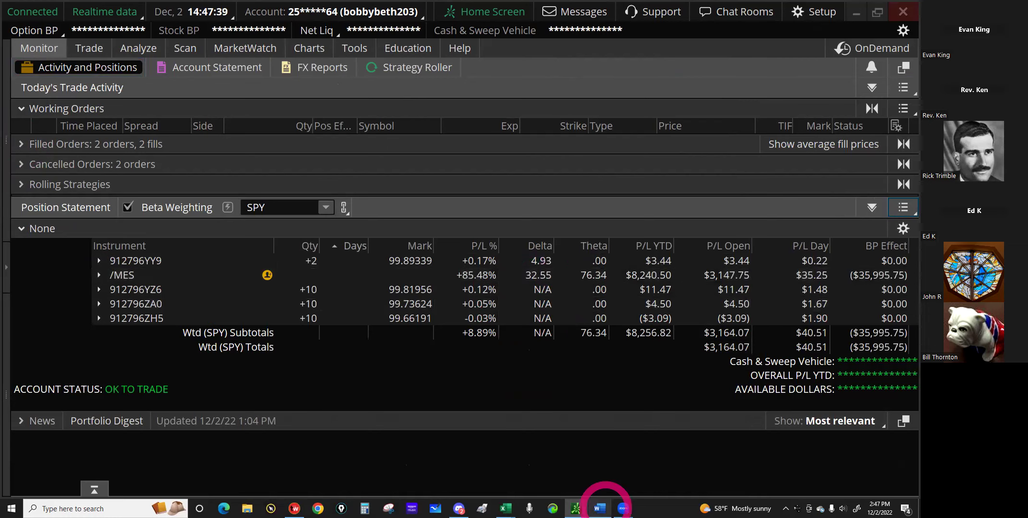
# Switch to the Sweet Bobby IRA spreadsheet in Excel and update the 12/2/2022 row to 32 SPY β Deltas and 76 Theta.
pyautogui.moveTo(501, 503)
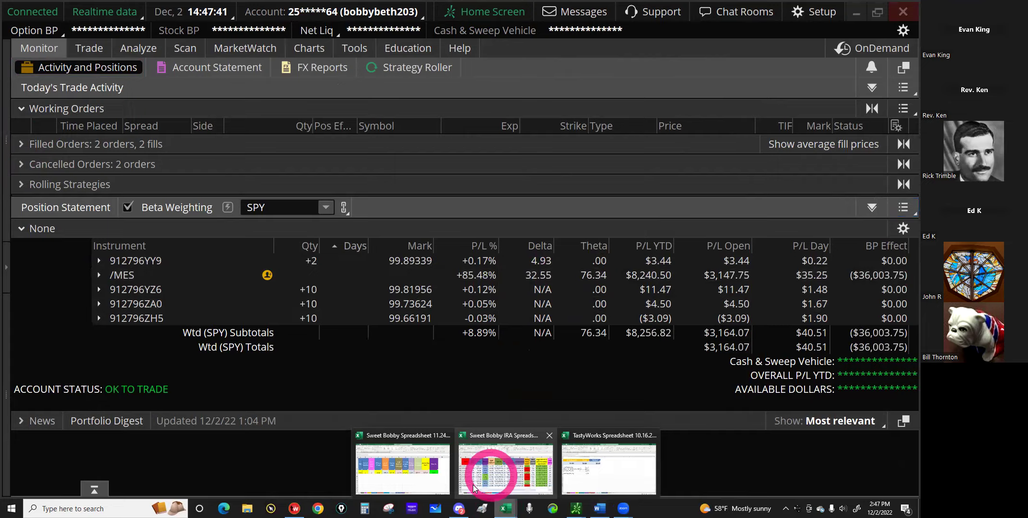
pyautogui.click(474, 484)
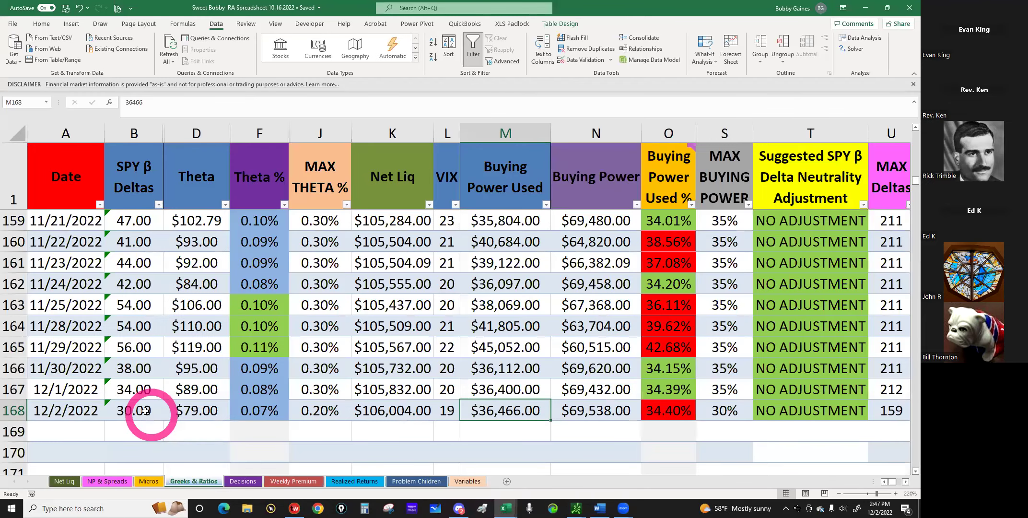
pyautogui.click(146, 411)
pyautogui.write('32')
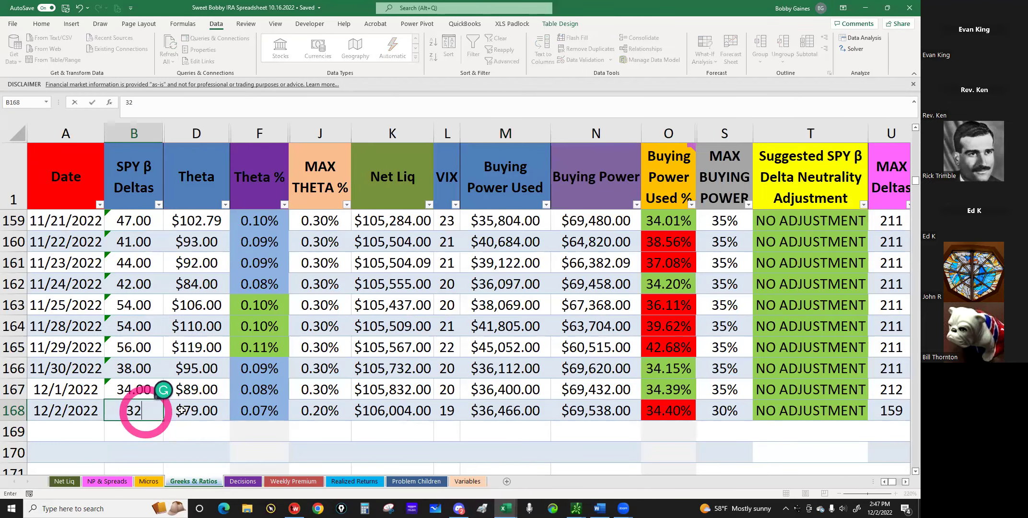
pyautogui.click(181, 410)
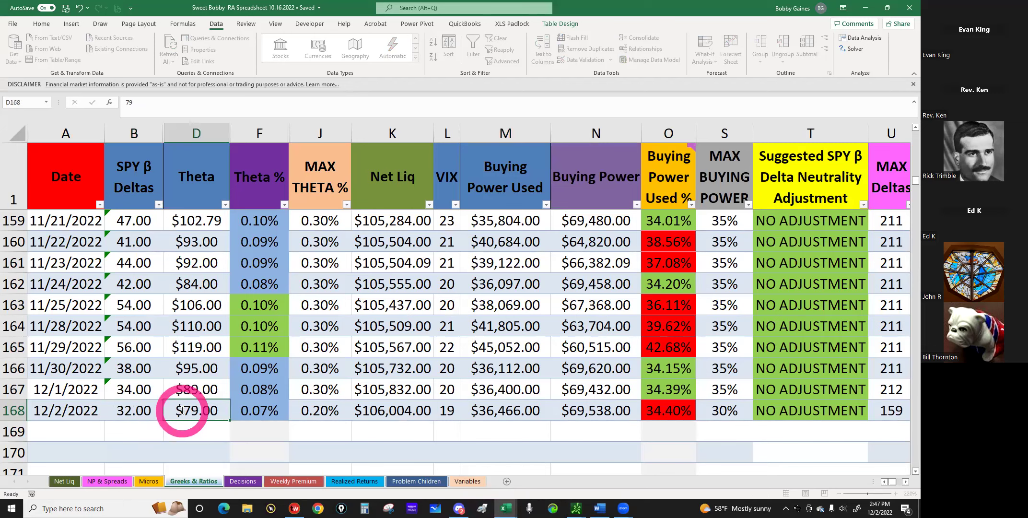
pyautogui.write('76')
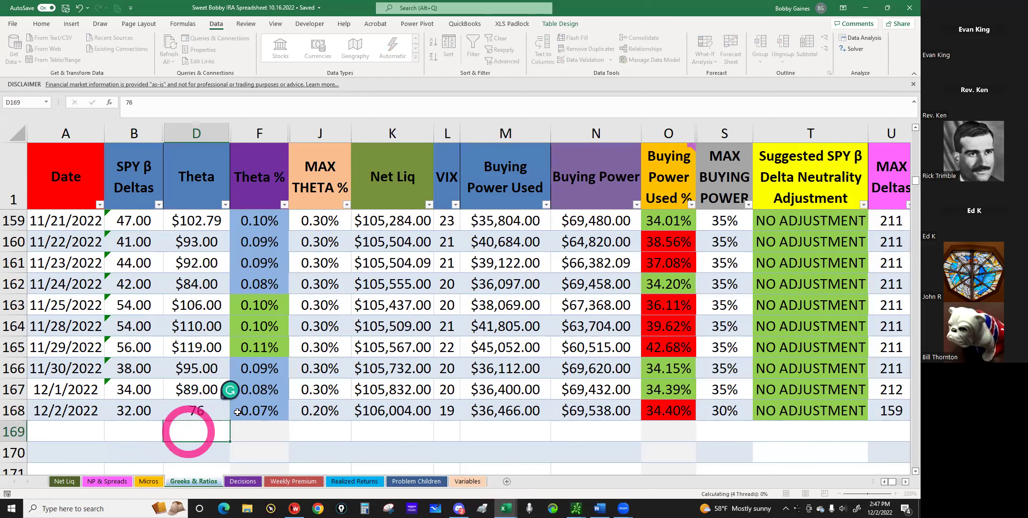
pyautogui.press('Return')
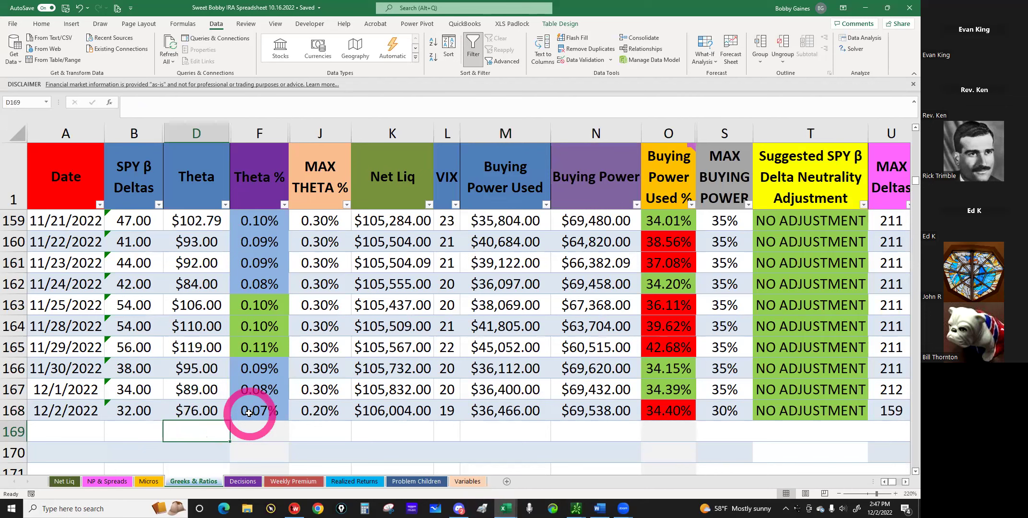
# Undo the last Theta and SPY β Deltas changes in the 12/2/2022 row.
pyautogui.click(505, 410)
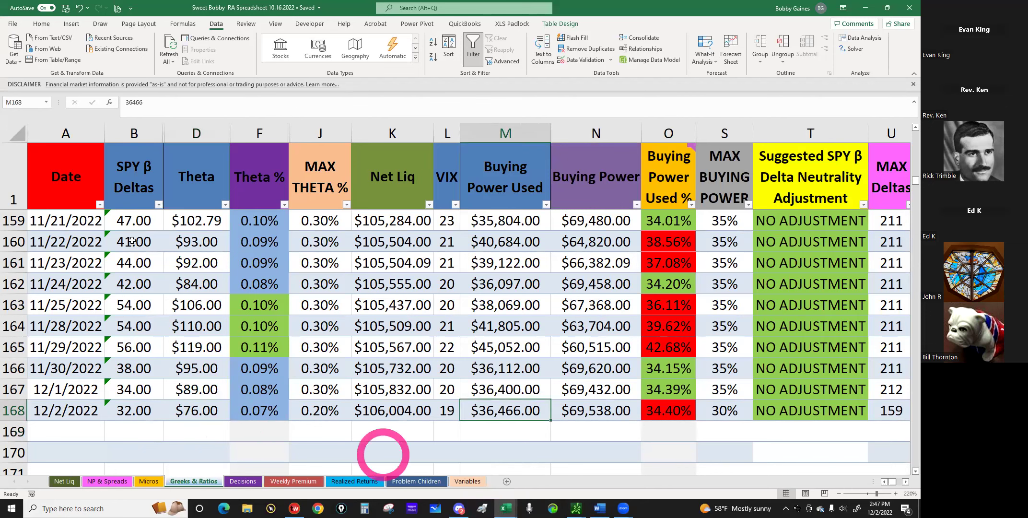
pyautogui.click(80, 8)
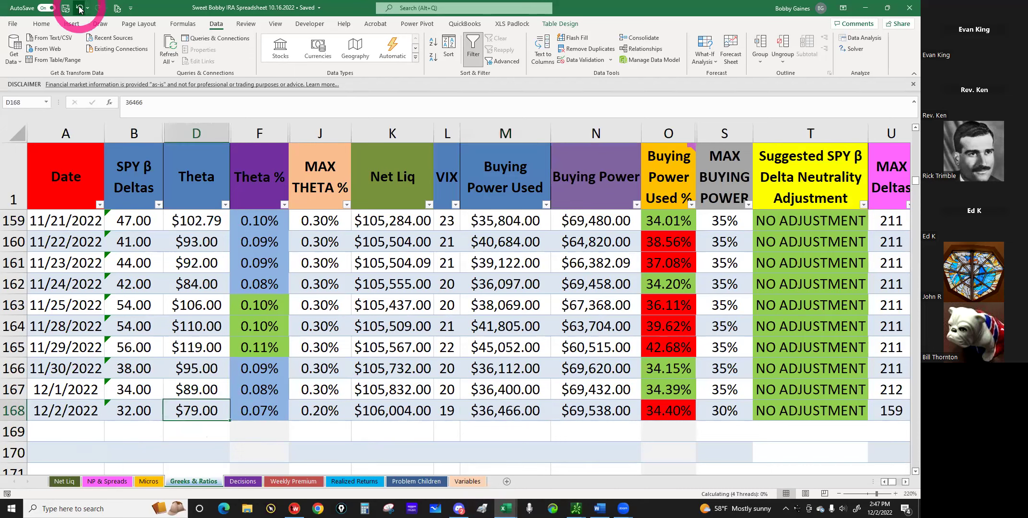
pyautogui.click(79, 8)
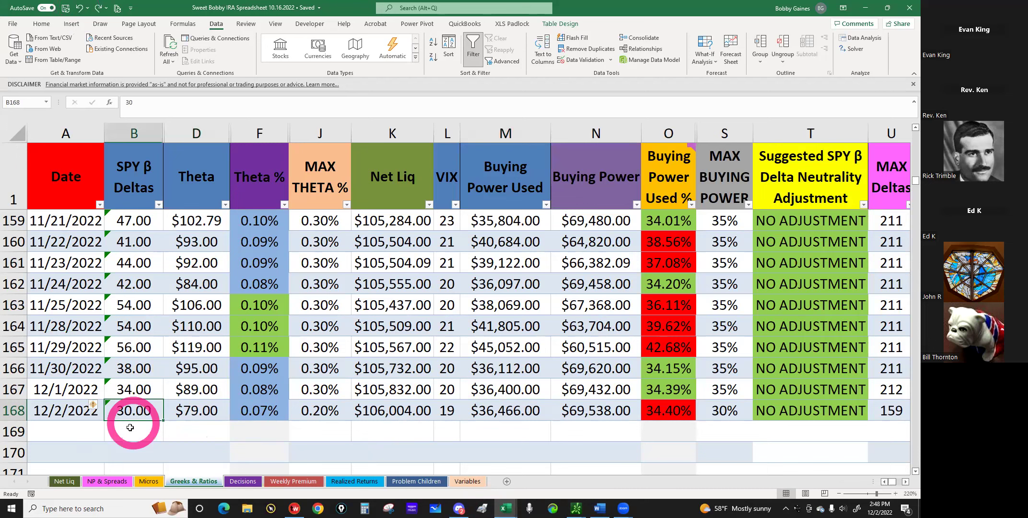
# Enter 32 for SPY β Deltas and 76 for Theta in the empty row 169 of the Greeks & Ratios sheet.
pyautogui.click(131, 427)
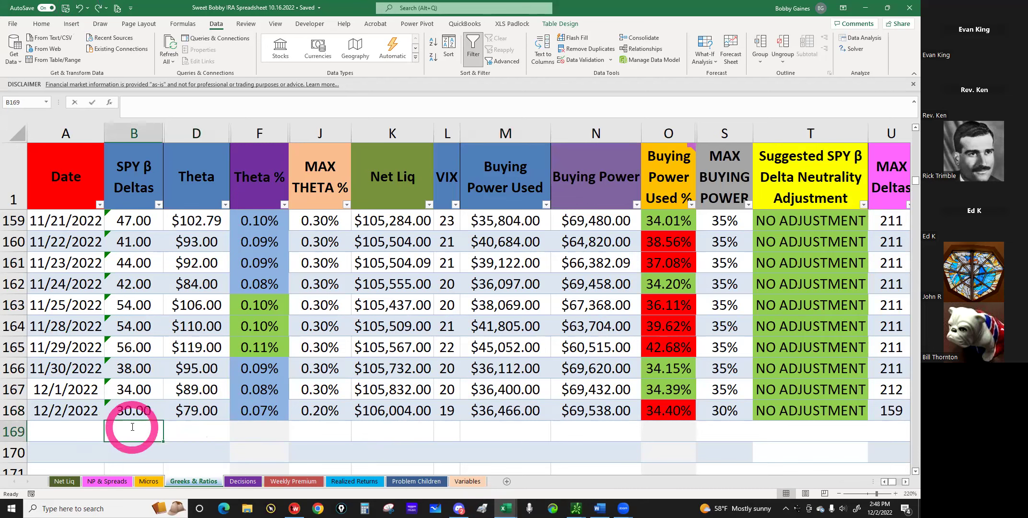
pyautogui.write('32')
pyautogui.click(191, 430)
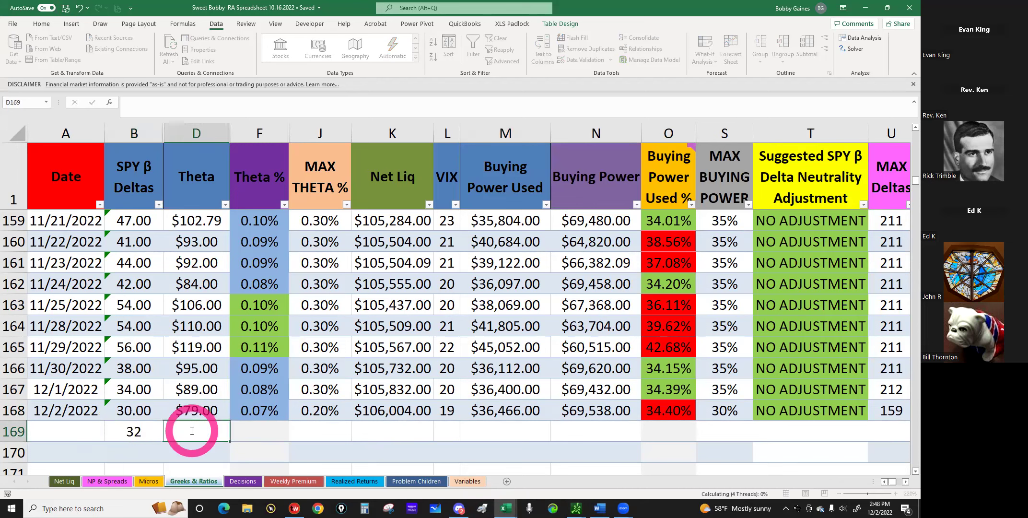
pyautogui.write('76')
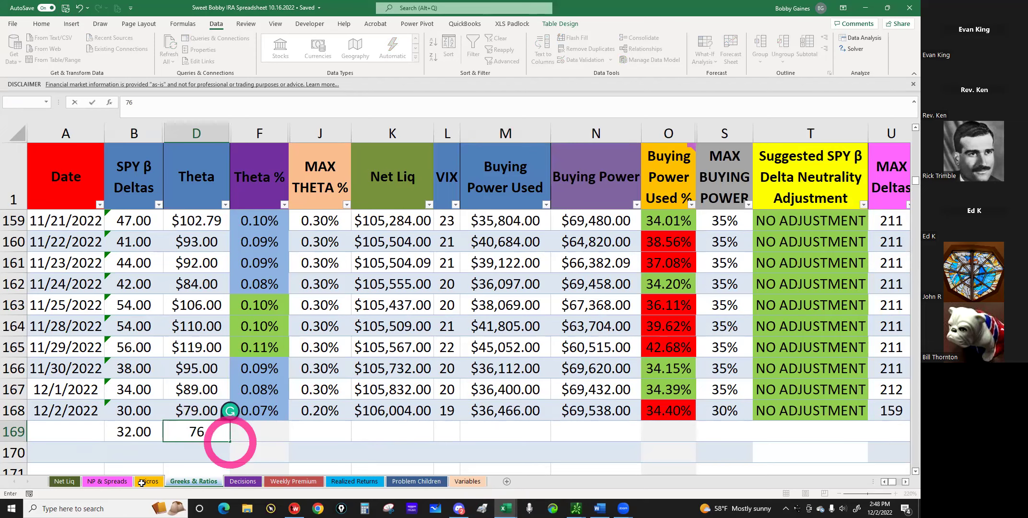
pyautogui.press('Tab')
# Add date 12/5/22 and net liquidation value 106004 in row 169 of the Net Liq sheet, and return to the Greeks & Ratios sheet.
pyautogui.click(64, 482)
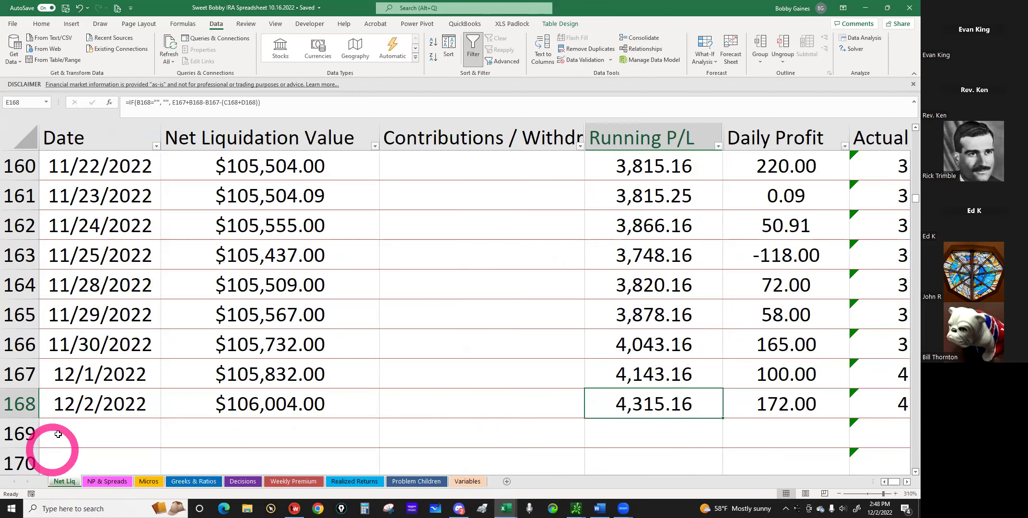
pyautogui.click(58, 434)
pyautogui.write('12')
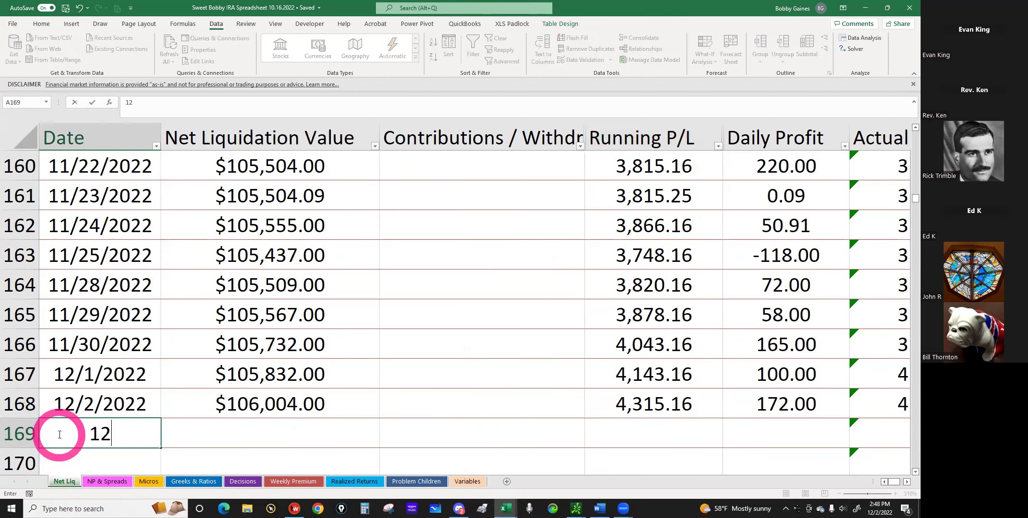
pyautogui.write('/5/22')
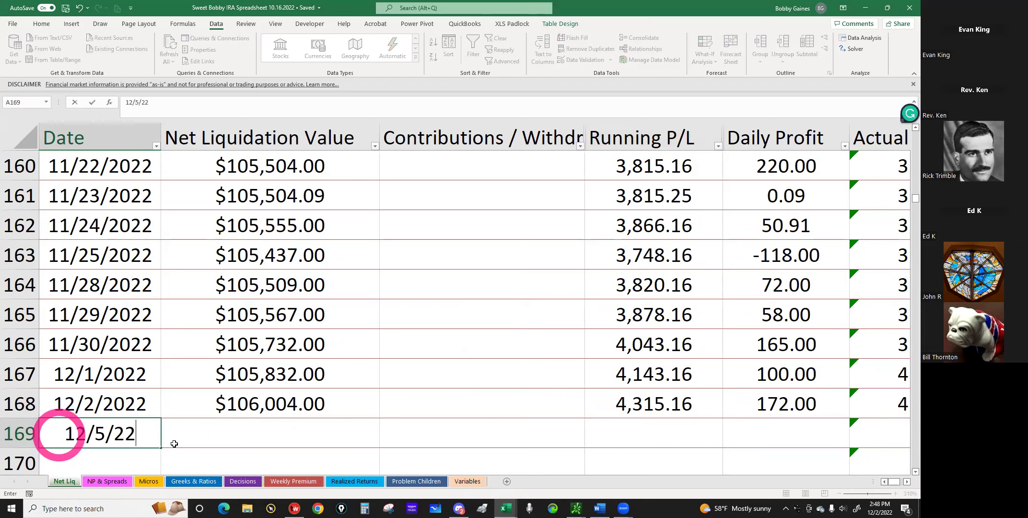
pyautogui.press('Return')
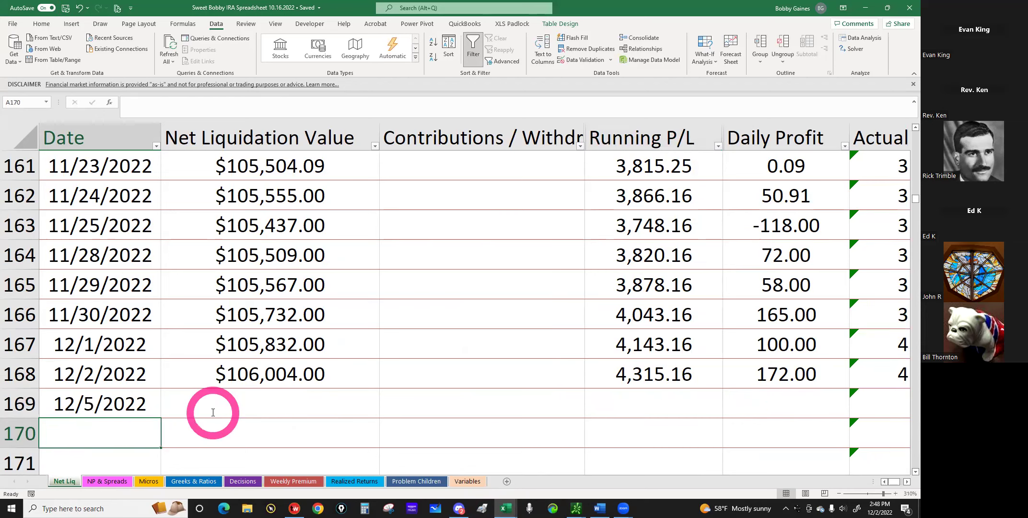
pyautogui.click(213, 413)
pyautogui.write('106004')
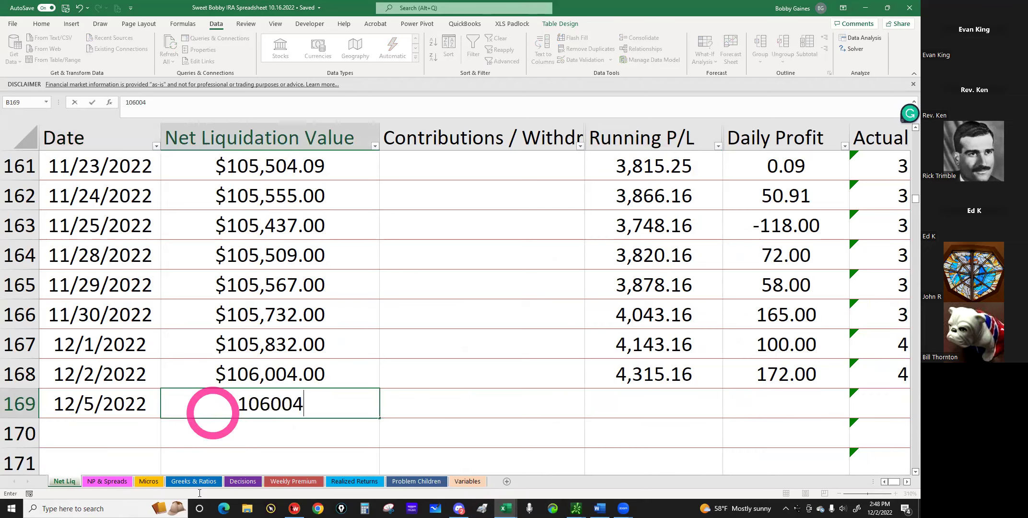
pyautogui.click(200, 481)
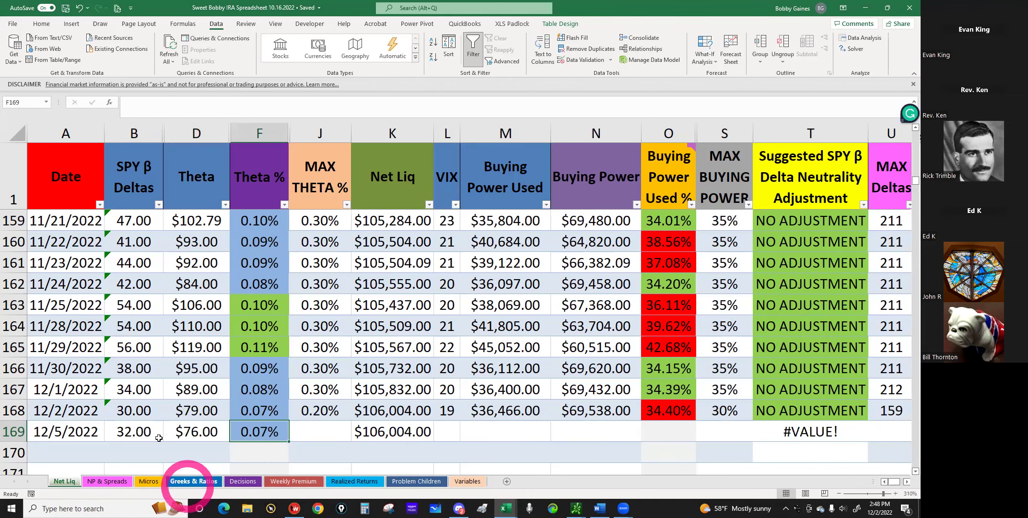
# Switch to thinkorswim and check the /MES buying power effect in the position statement.
pyautogui.click(302, 430)
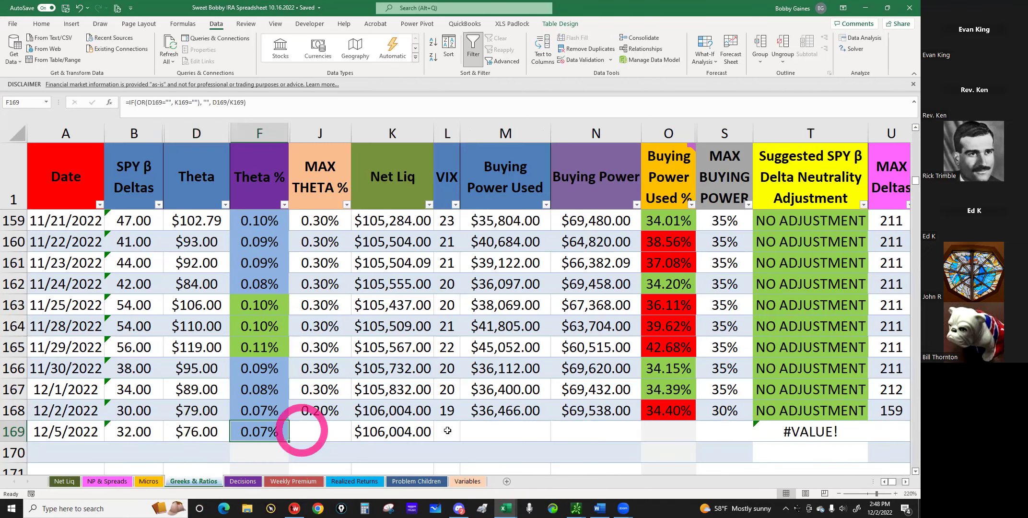
pyautogui.click(446, 431)
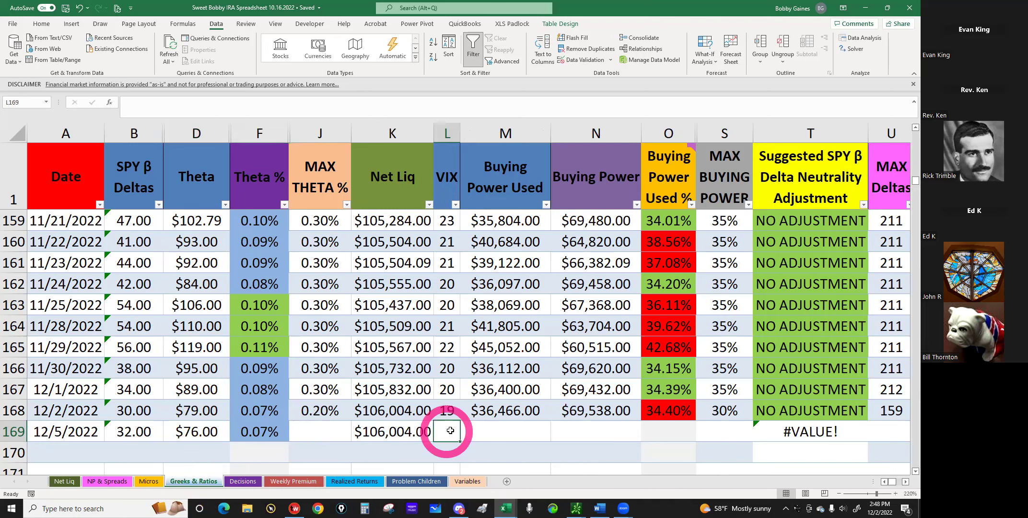
pyautogui.click(450, 431)
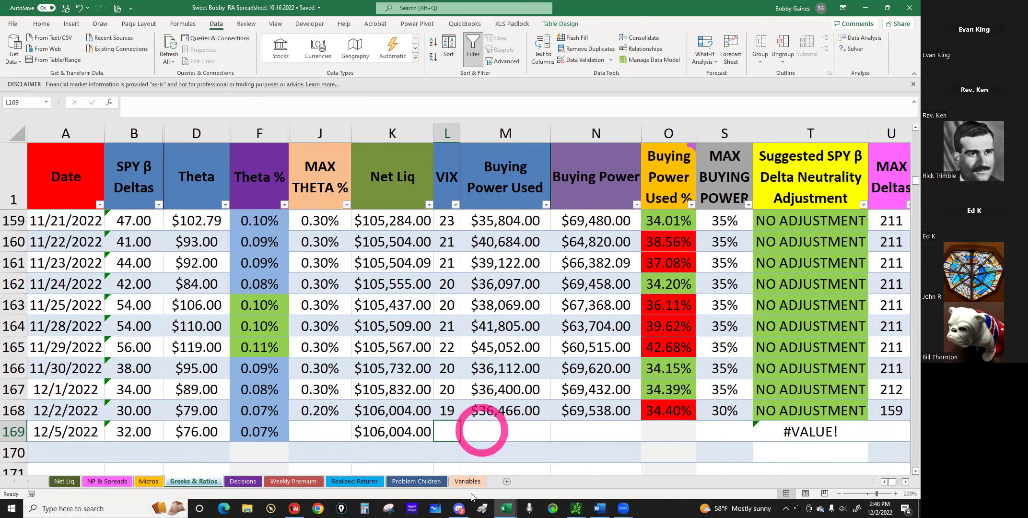
pyautogui.click(485, 435)
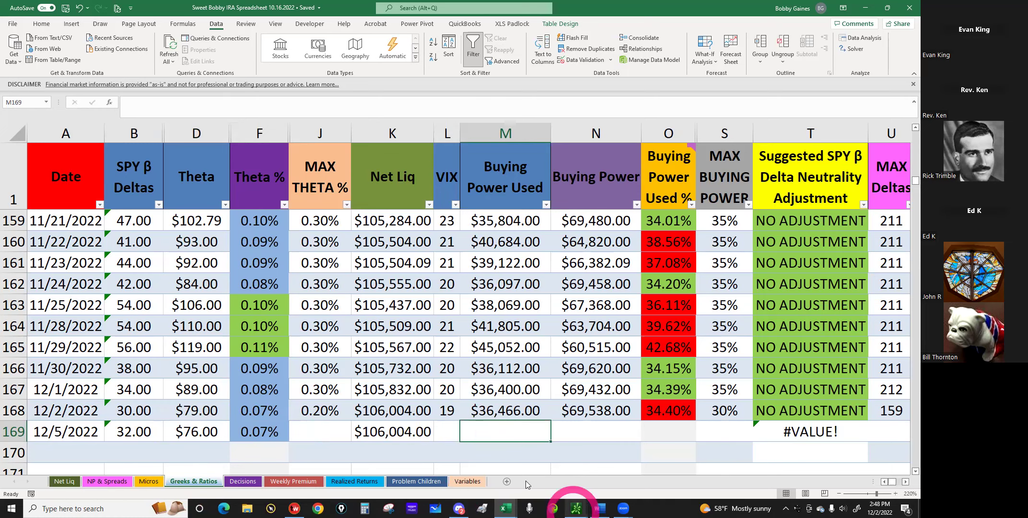
pyautogui.hotkey('alt', 'Tab')
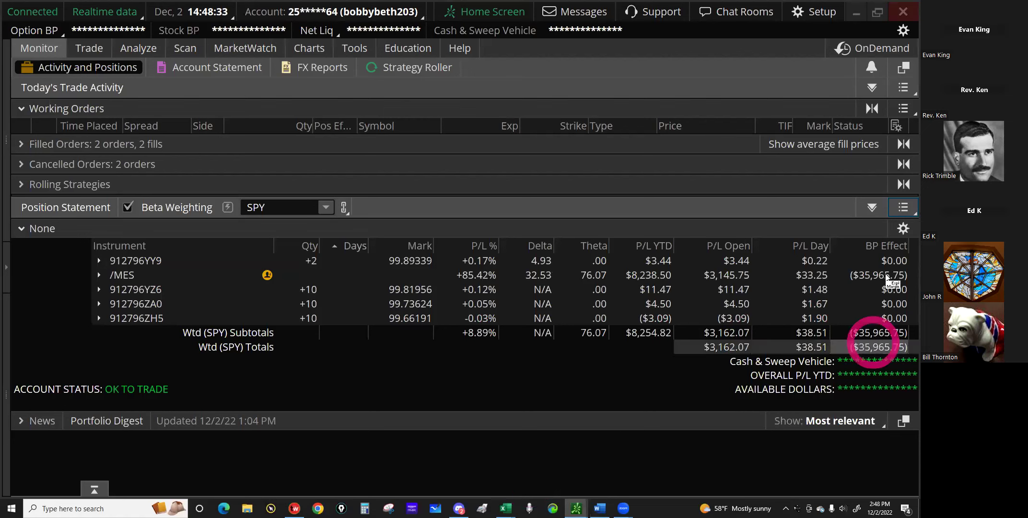
pyautogui.click(875, 276)
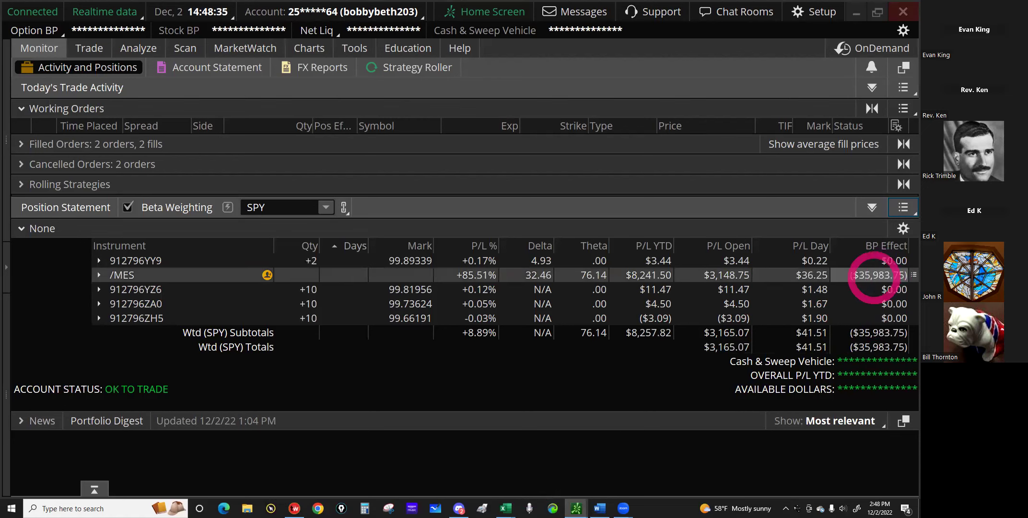
pyautogui.click(565, 502)
# Return to the Sweet Bobby IRA spreadsheet in Excel and enter 35974 as Buying Power Used for 12/5/2022.
pyautogui.click(501, 507)
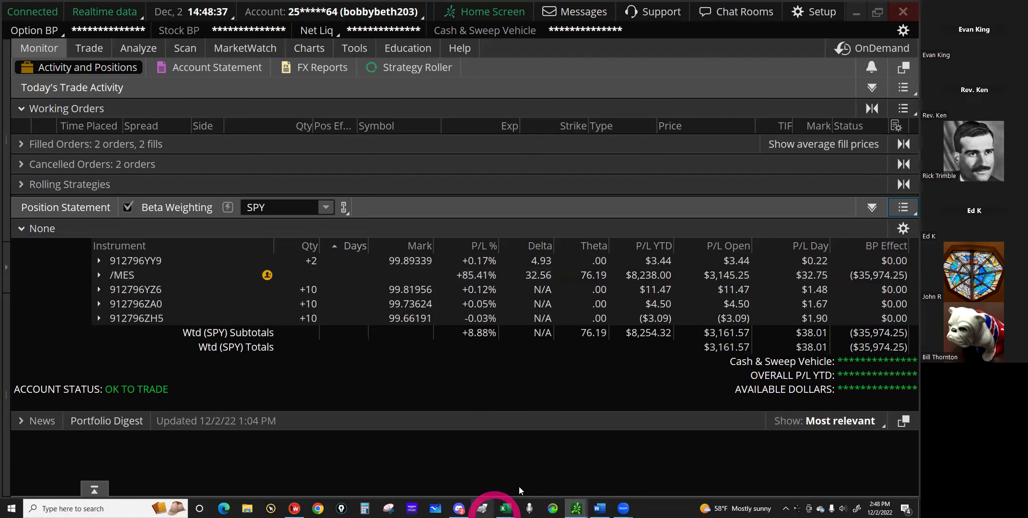
pyautogui.click(531, 472)
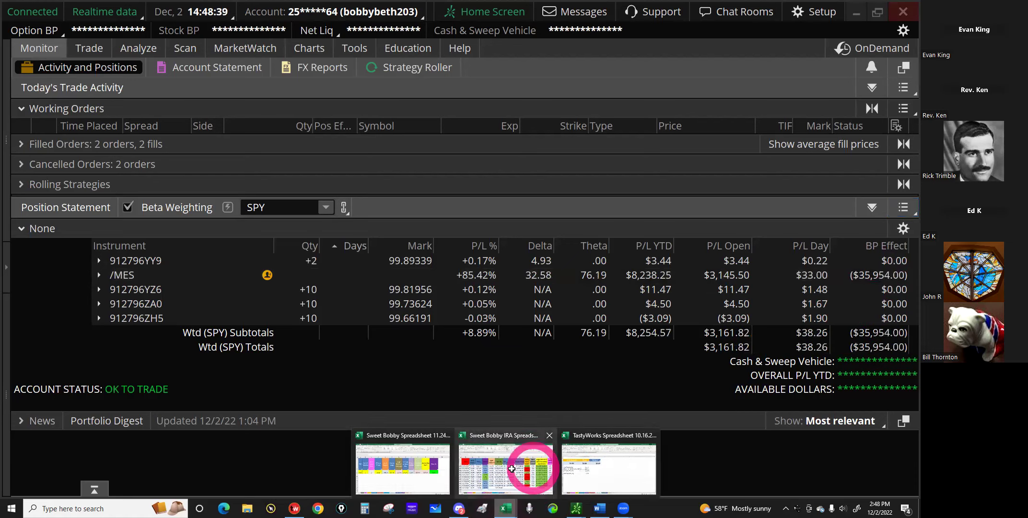
pyautogui.click(511, 430)
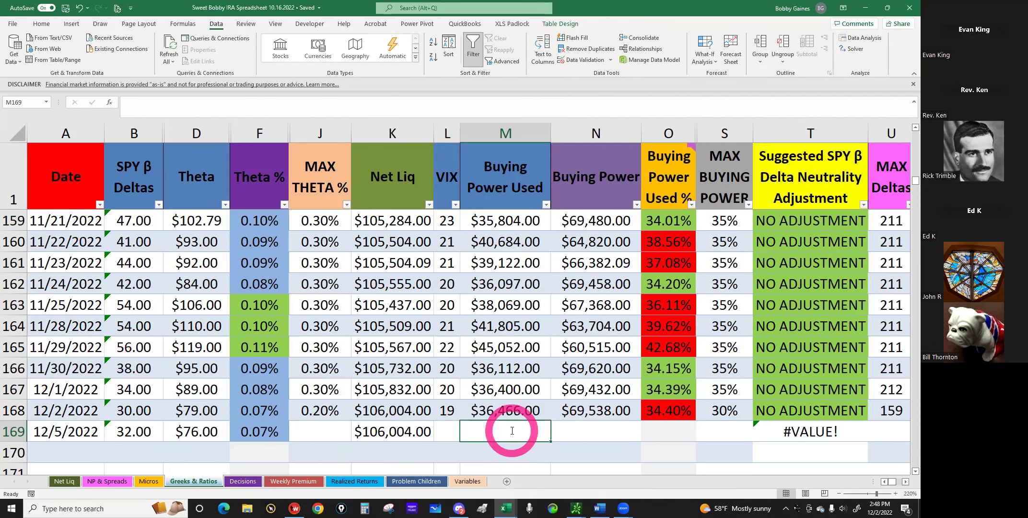
pyautogui.write('35974')
pyautogui.press('Return')
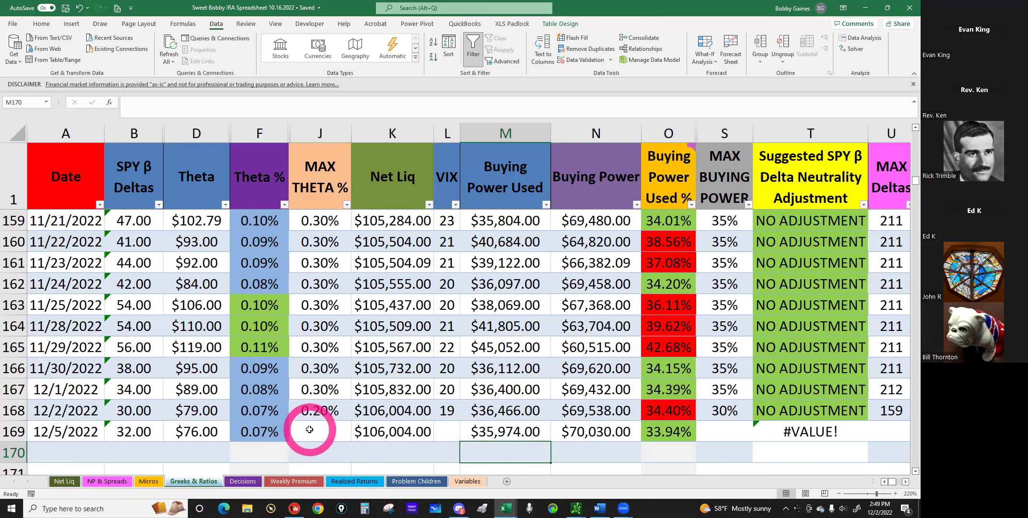
# Enter 19 as the VIX value for 12/5/2022.
pyautogui.click(457, 428)
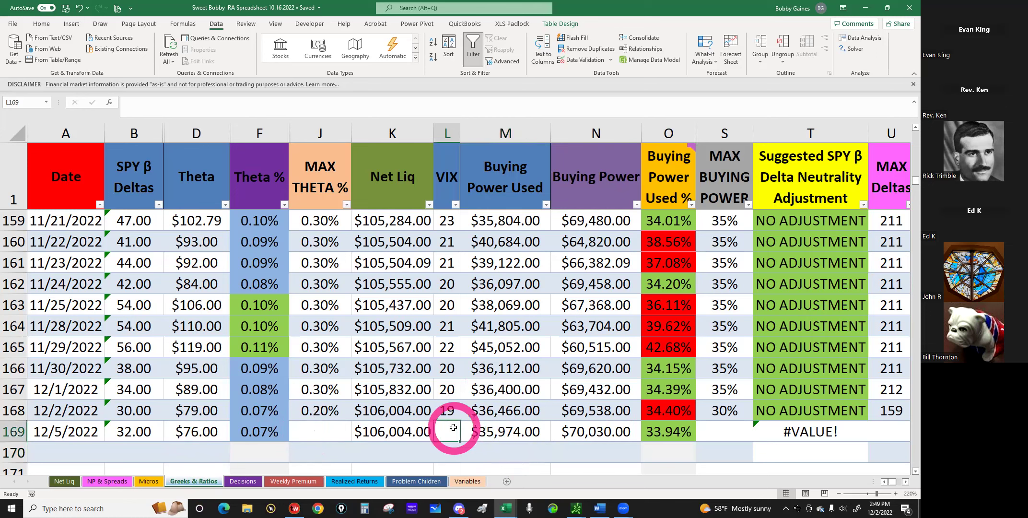
pyautogui.write('19')
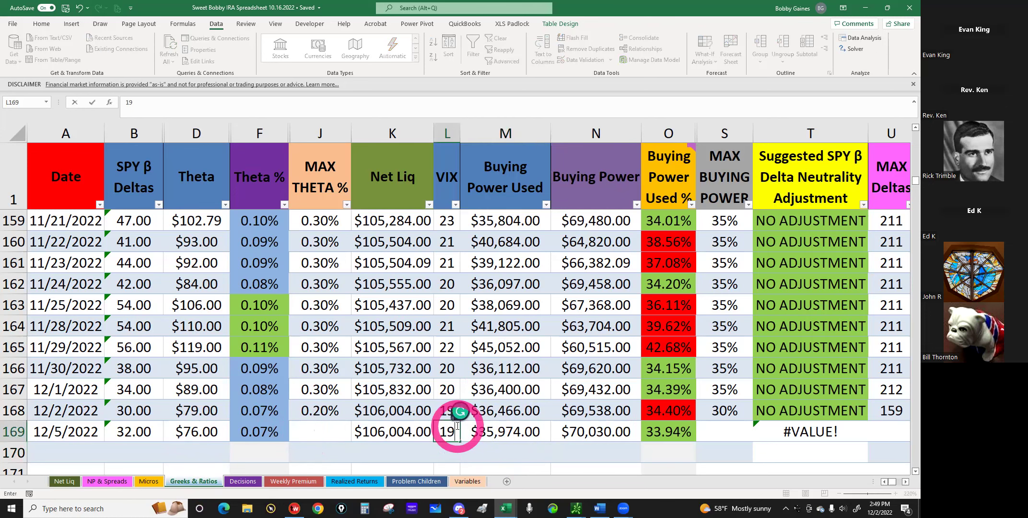
pyautogui.press('Return')
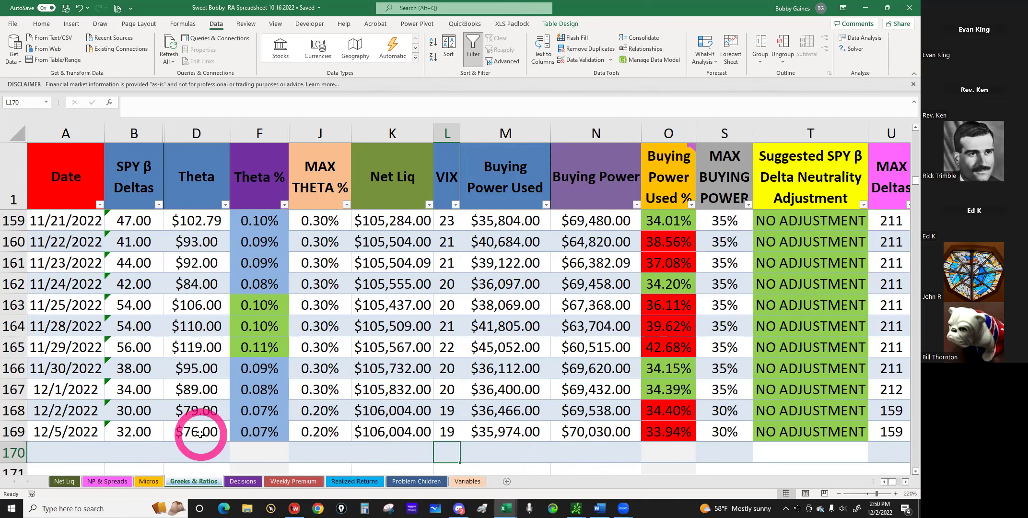
# Switch to thinkorswim, show the /MES option chain, and collapse the 21-day DEC 22 expiration.
pyautogui.click(576, 507)
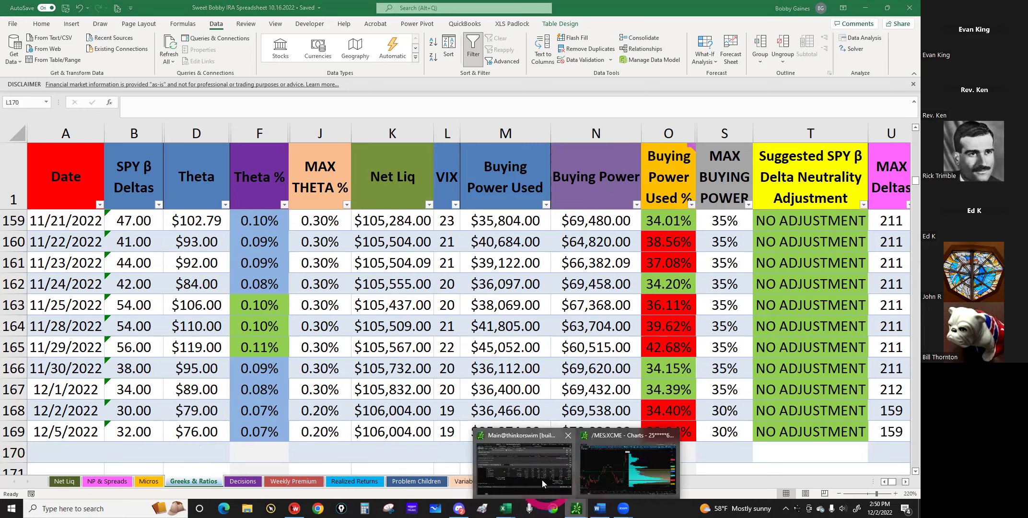
pyautogui.click(540, 475)
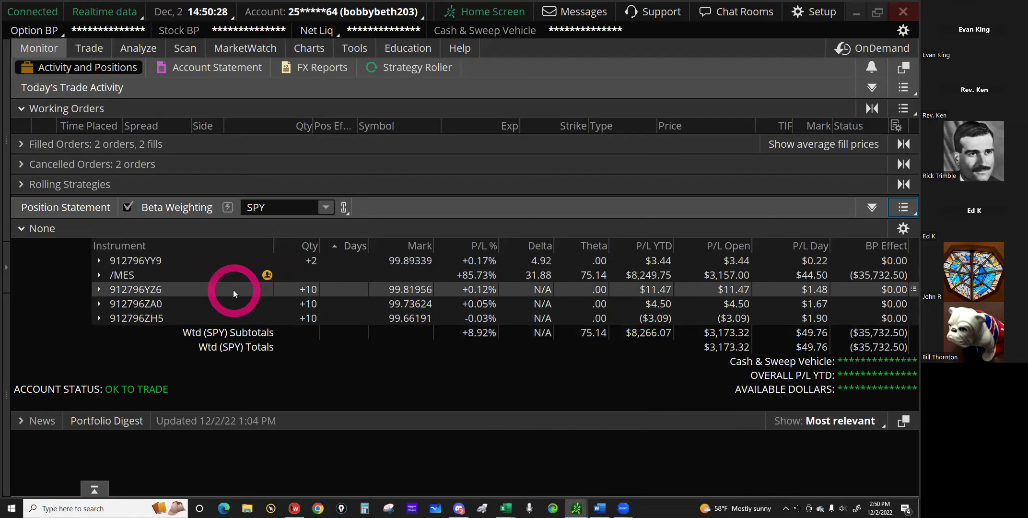
pyautogui.click(94, 49)
pyautogui.moveTo(43, 196); pyautogui.dragTo(98, 206)
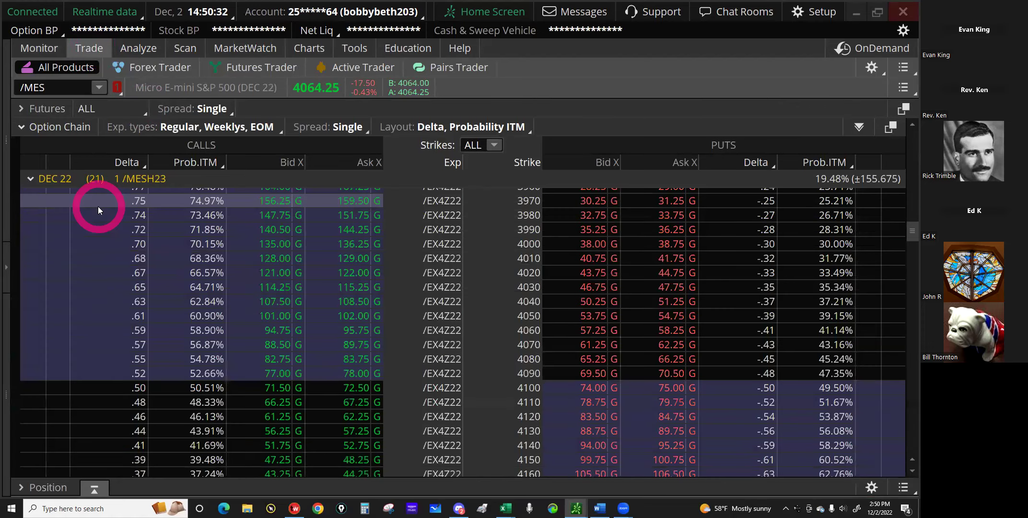
pyautogui.click(32, 179)
pyautogui.click(30, 199)
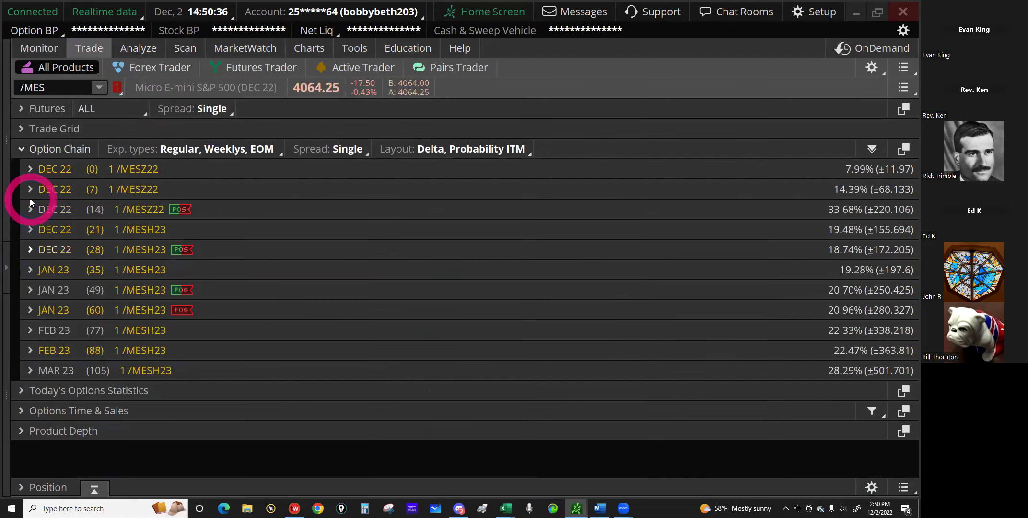
# Expand the 60-day JAN 23 expiration, examine the put strikes around the 3720 position, and collapse the expiration again.
pyautogui.click(65, 312)
pyautogui.scroll(-5, 668, 413)
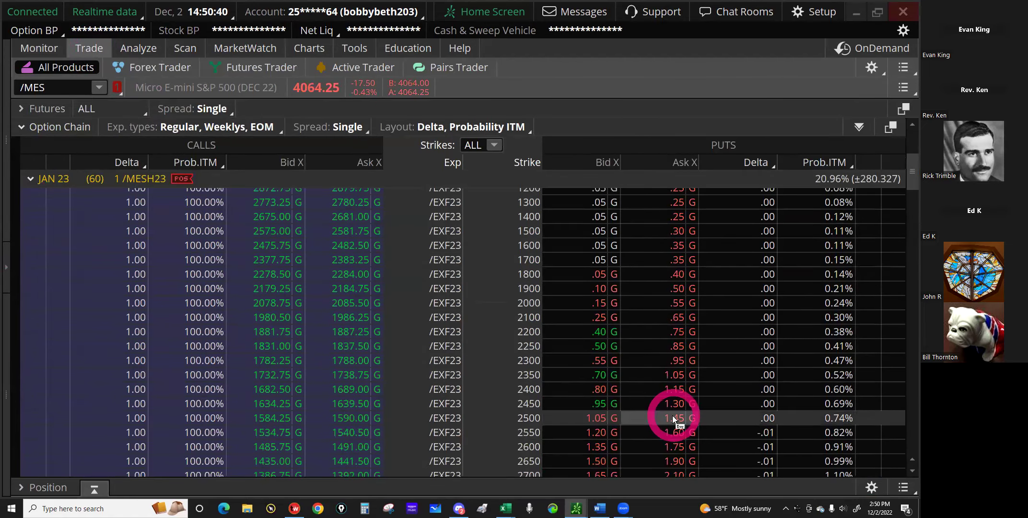
pyautogui.scroll(-4, 672, 415)
pyautogui.scroll(-8, 672, 417)
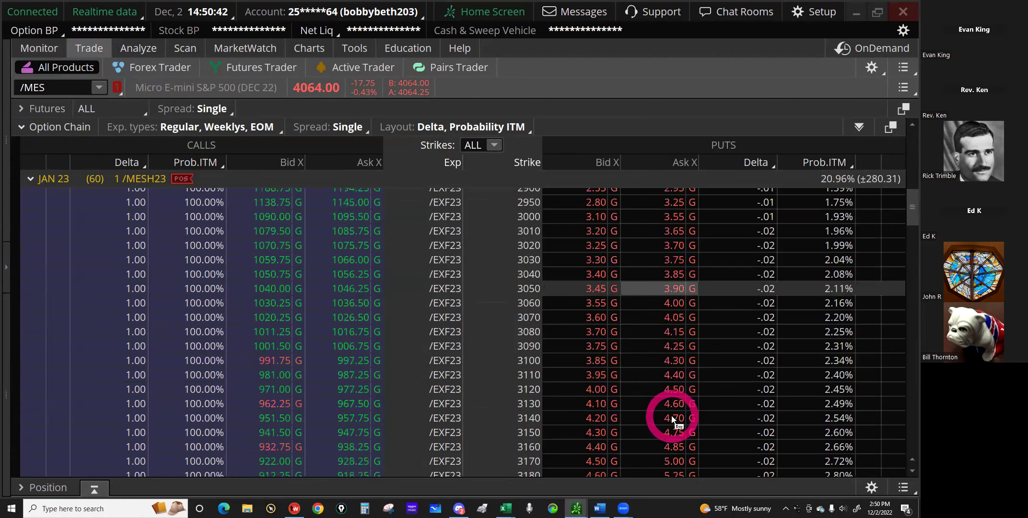
pyautogui.scroll(-8, 669, 418)
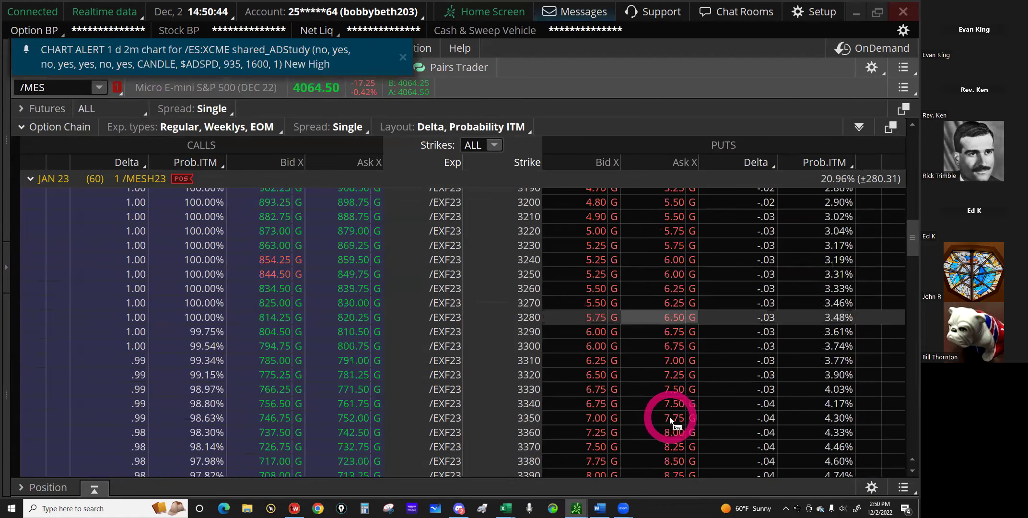
pyautogui.scroll(-2, 670, 419)
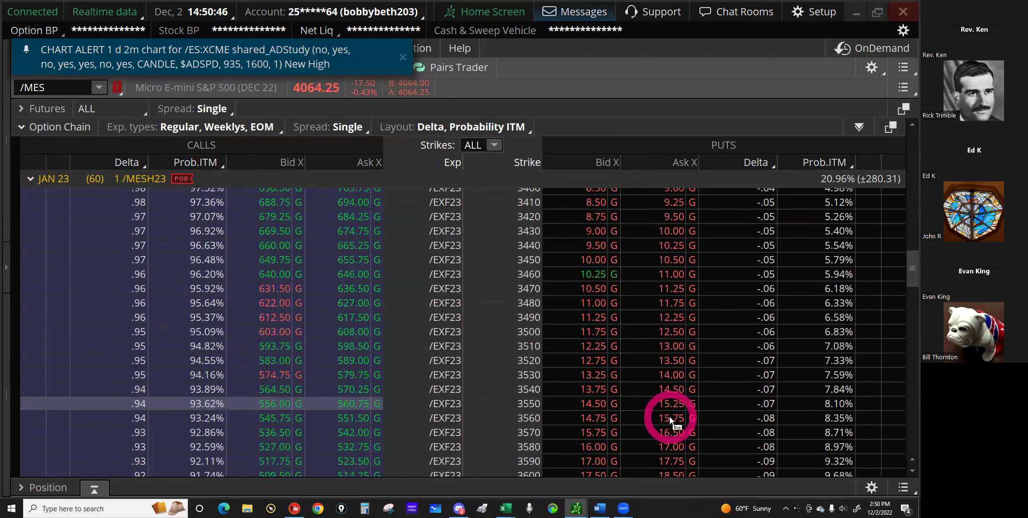
pyautogui.scroll(-3, 670, 418)
pyautogui.scroll(-3, 669, 422)
pyautogui.click(611, 353)
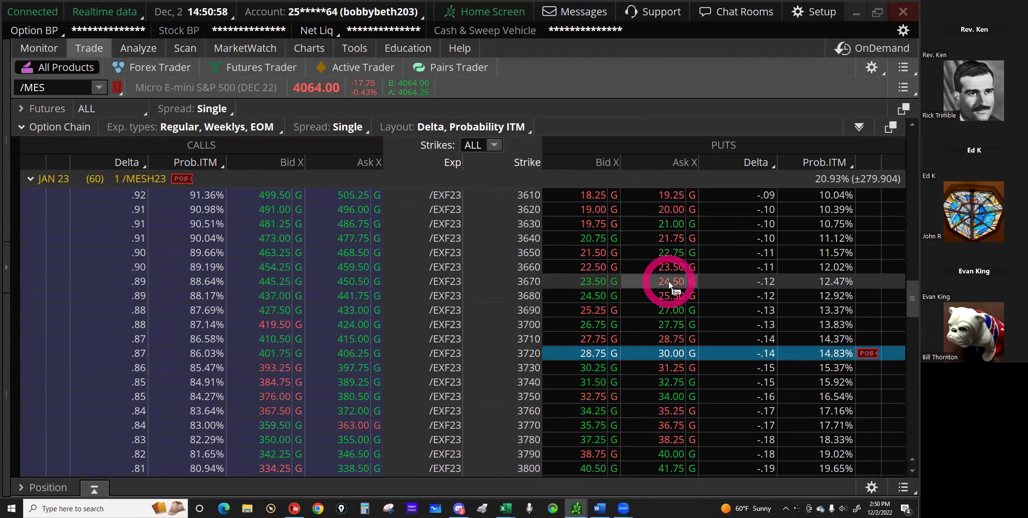
pyautogui.click(29, 179)
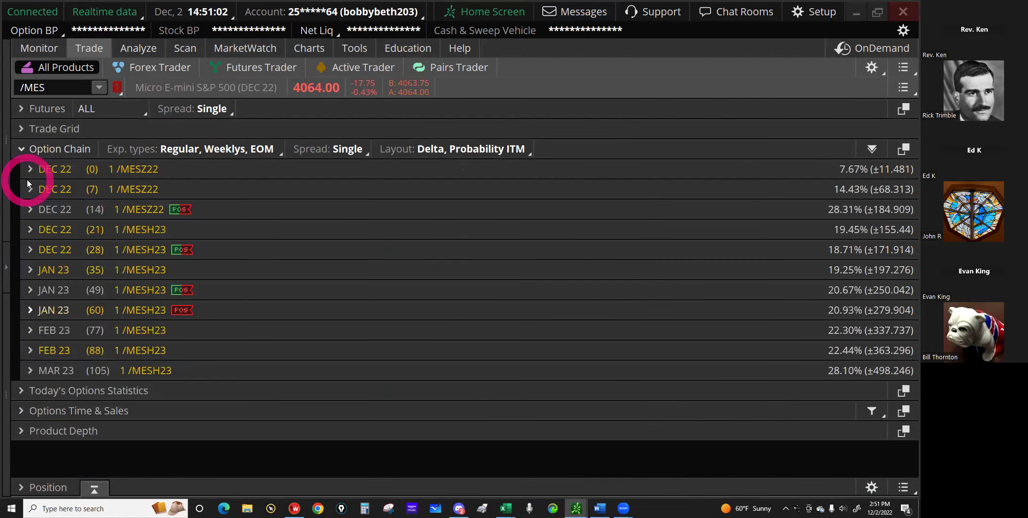
# Expand the 49-day JAN 23 expiration and examine its put strikes as far as the 3350 long put position.
pyautogui.click(48, 291)
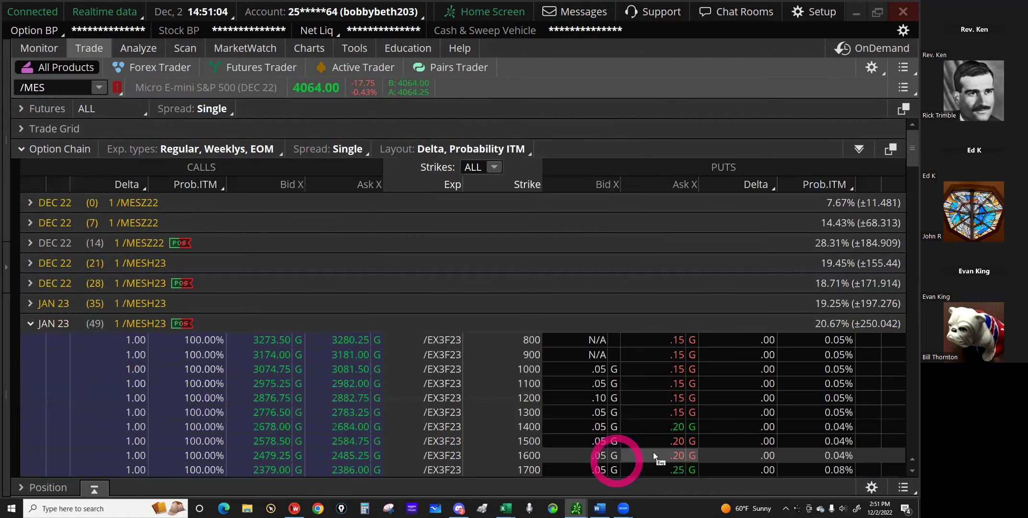
pyautogui.scroll(-4, 654, 454)
pyautogui.scroll(-4, 655, 456)
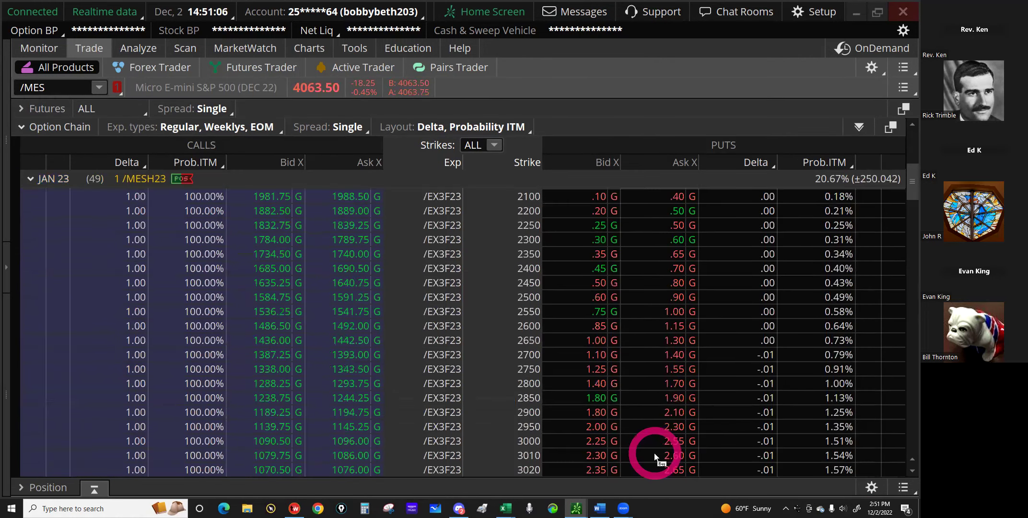
pyautogui.scroll(-3, 655, 456)
pyautogui.scroll(-3, 655, 456)
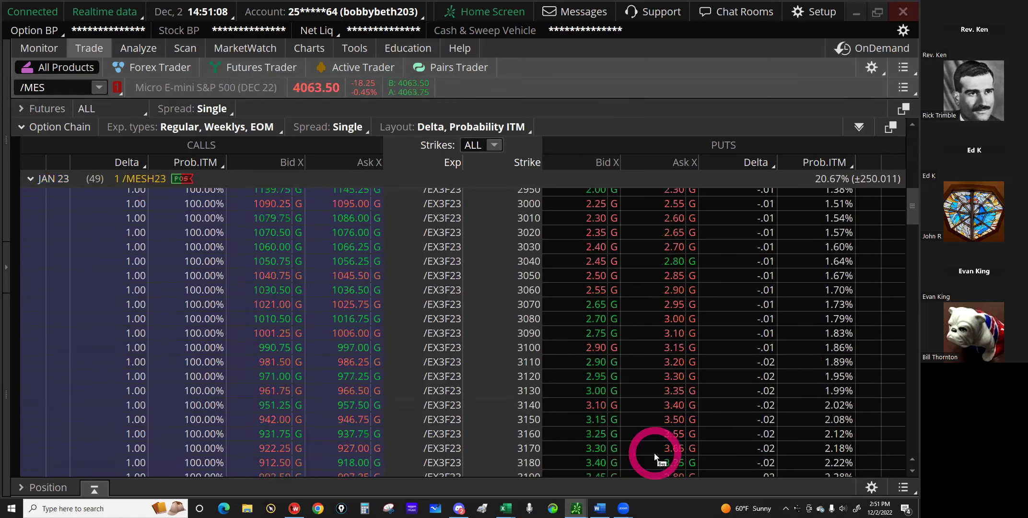
pyautogui.scroll(-5, 655, 455)
pyautogui.scroll(-2, 655, 456)
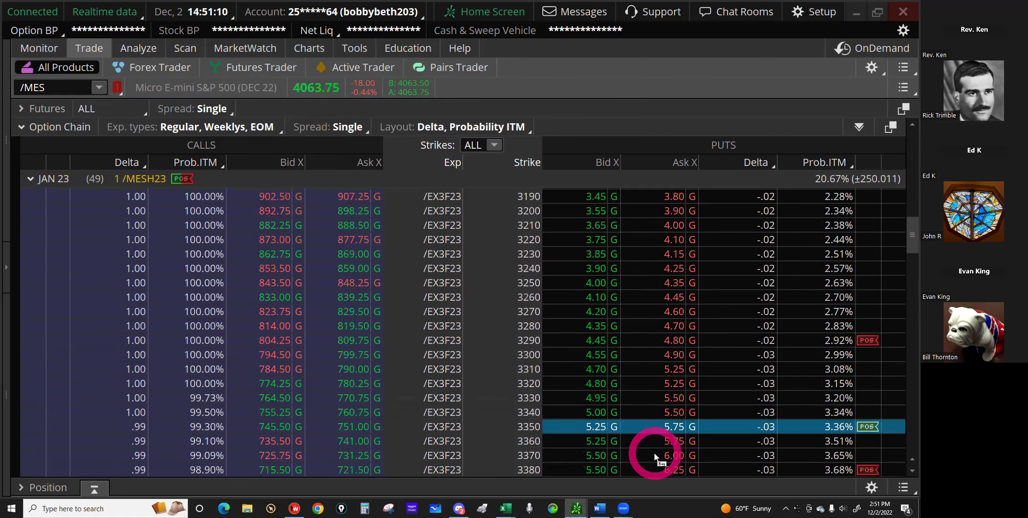
pyautogui.scroll(-2, 655, 456)
pyautogui.click(570, 355)
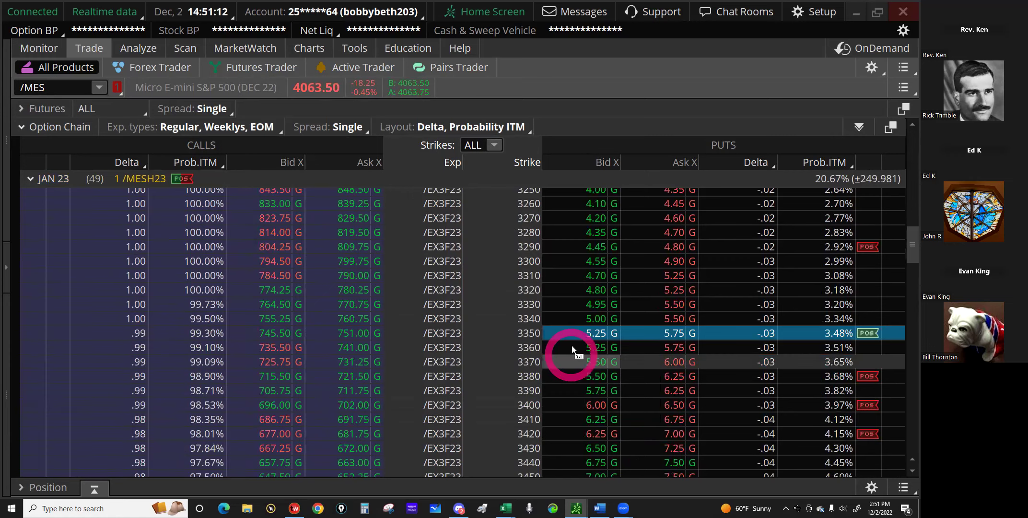
# Examine the 49-day put strikes from 3360 to the short 3680 position, and collapse the JAN 23 expiration.
pyautogui.scroll(-1, 570, 396)
pyautogui.scroll(-3, 570, 396)
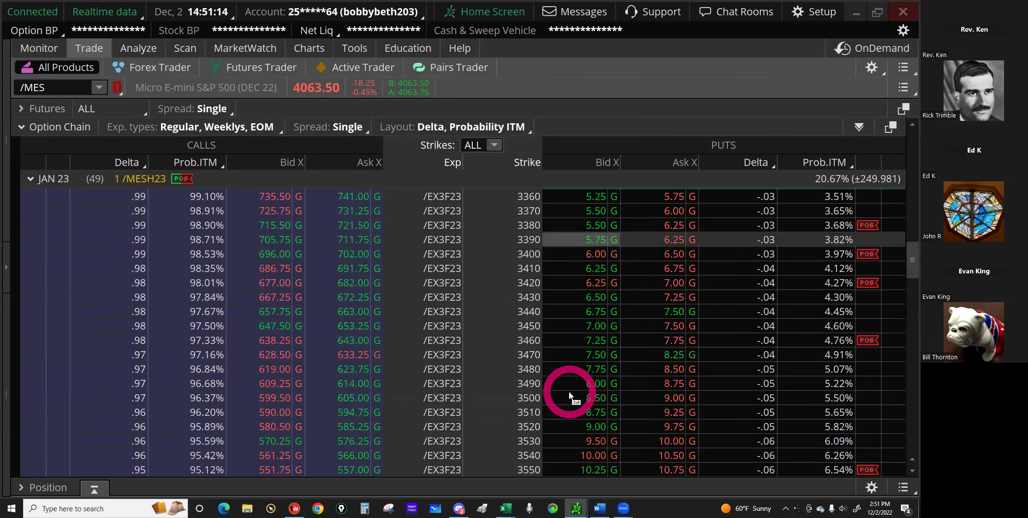
pyautogui.scroll(-2, 571, 396)
pyautogui.scroll(-1, 571, 396)
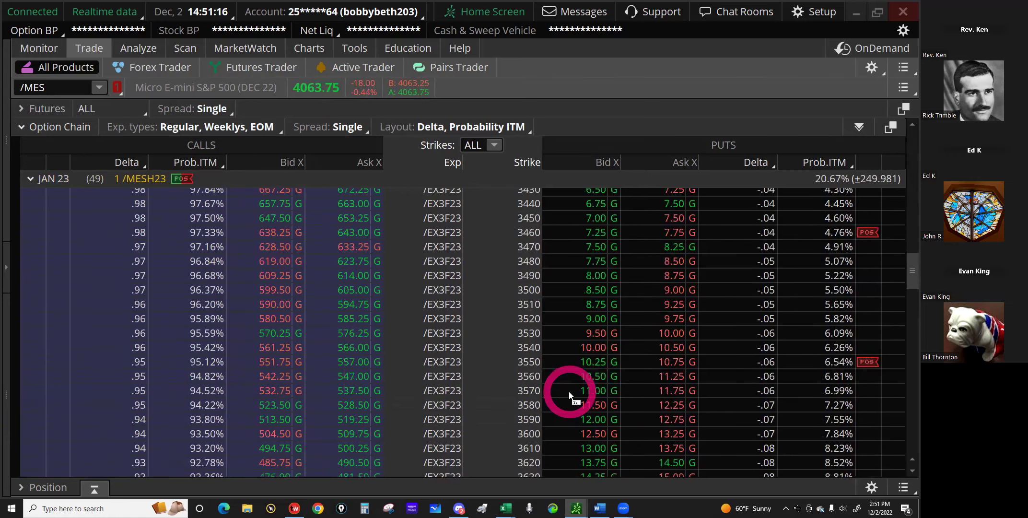
pyautogui.scroll(-2, 655, 453)
pyautogui.click(640, 443)
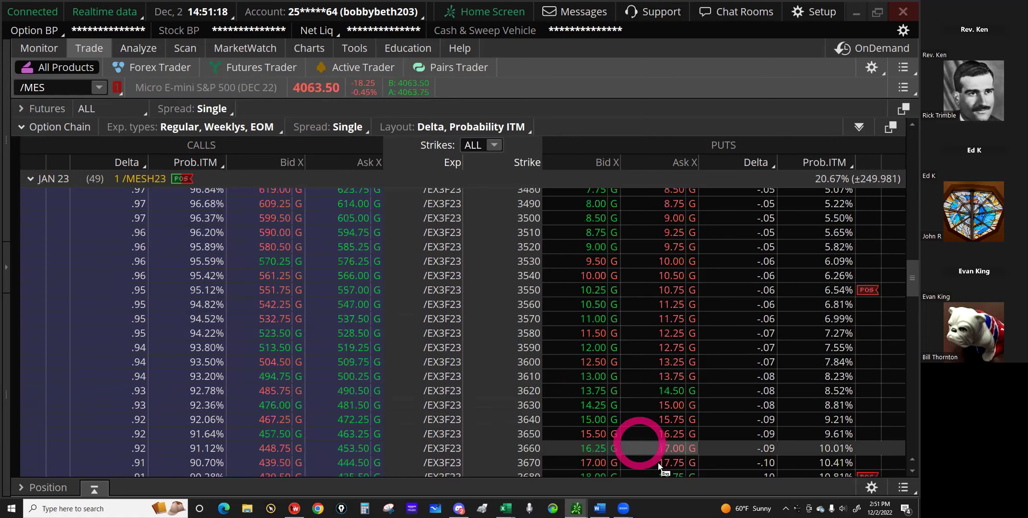
pyautogui.click(662, 463)
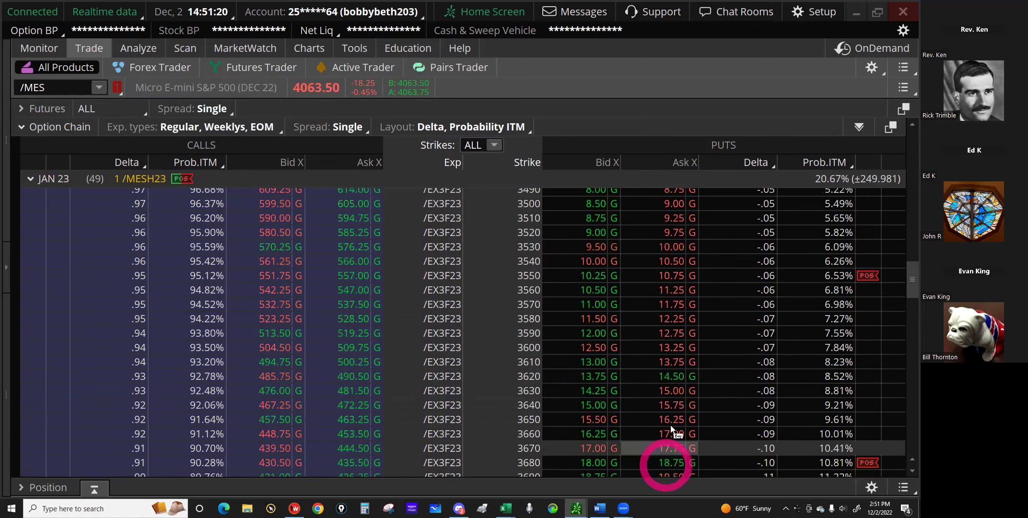
pyautogui.scroll(-1, 667, 439)
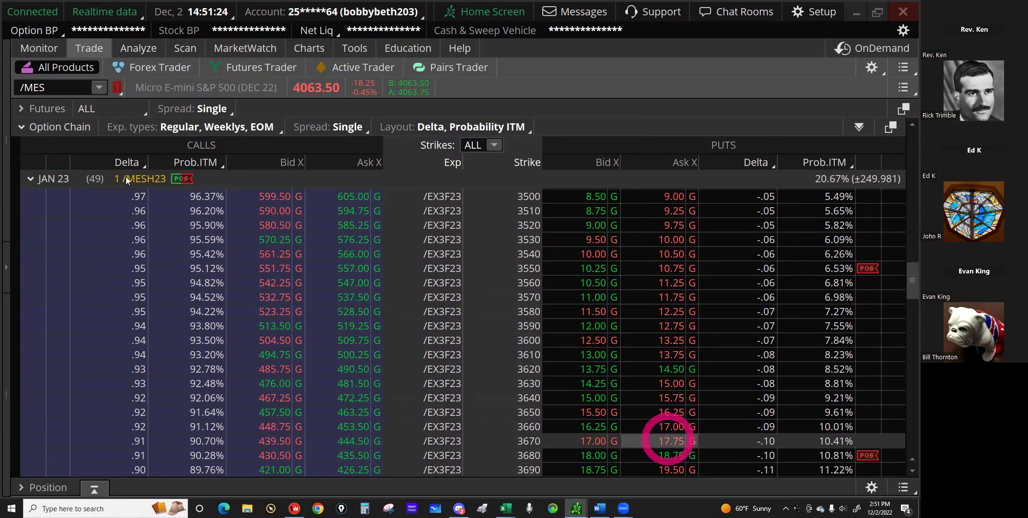
pyautogui.click(31, 179)
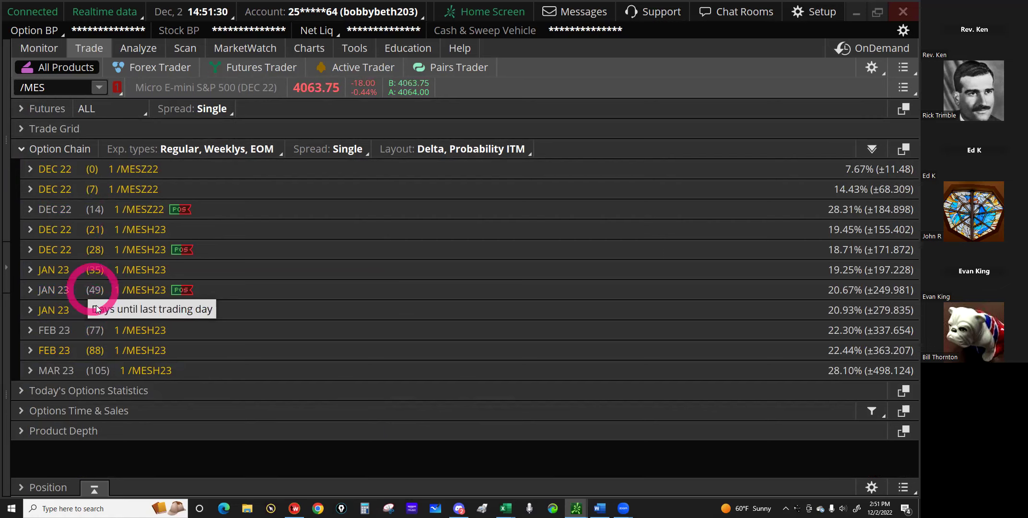
# Expand the 35-day JAN 23 expiration and examine the put strikes around 3670.
pyautogui.click(59, 270)
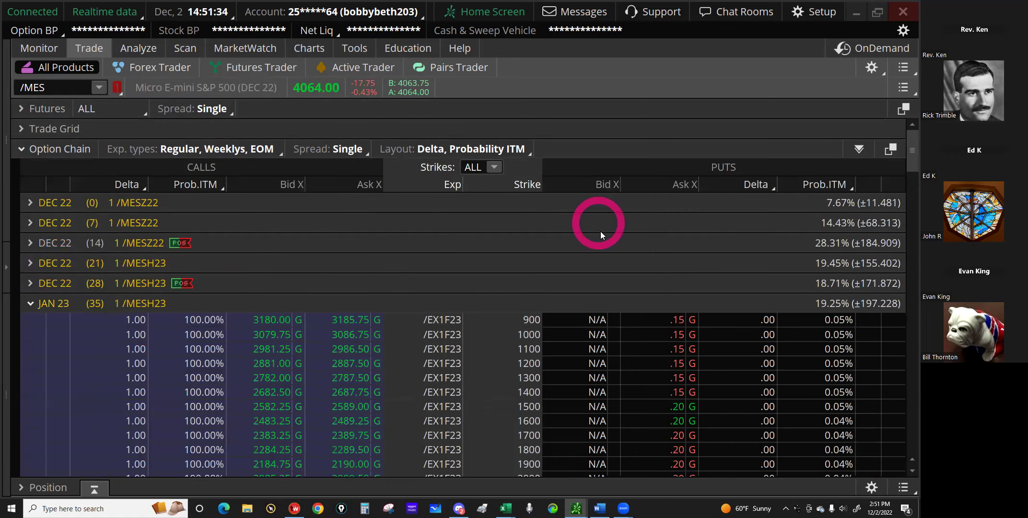
pyautogui.scroll(-5, 599, 231)
pyautogui.scroll(-7, 630, 357)
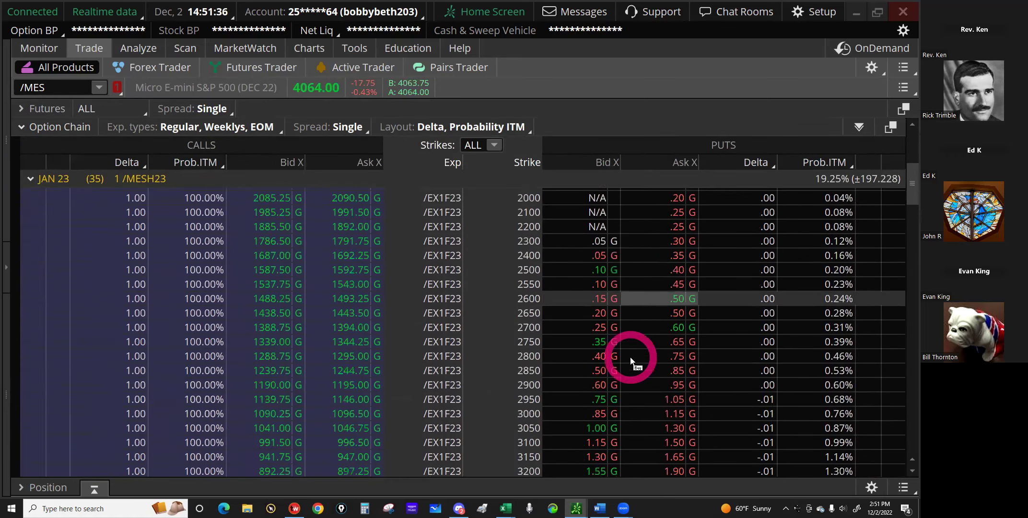
pyautogui.scroll(-6, 630, 360)
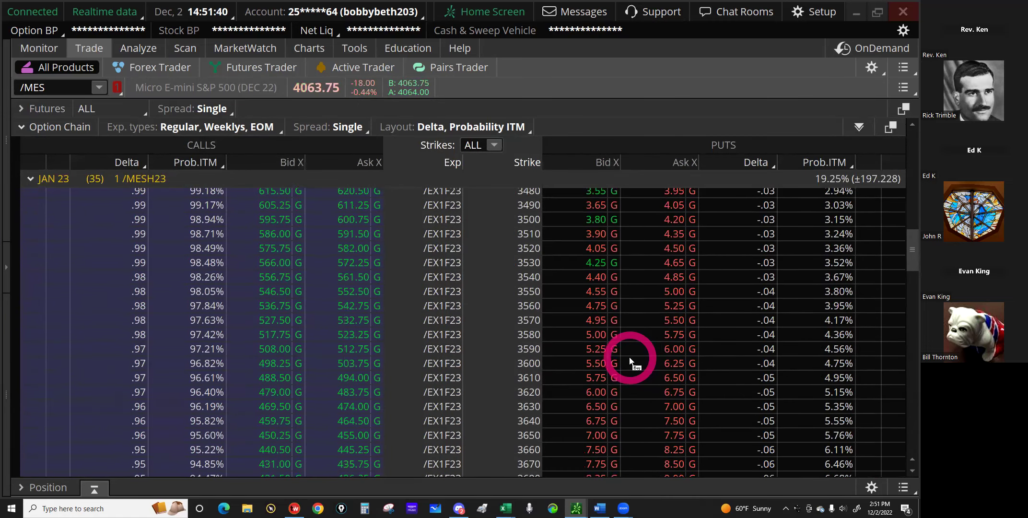
pyautogui.scroll(-2, 630, 360)
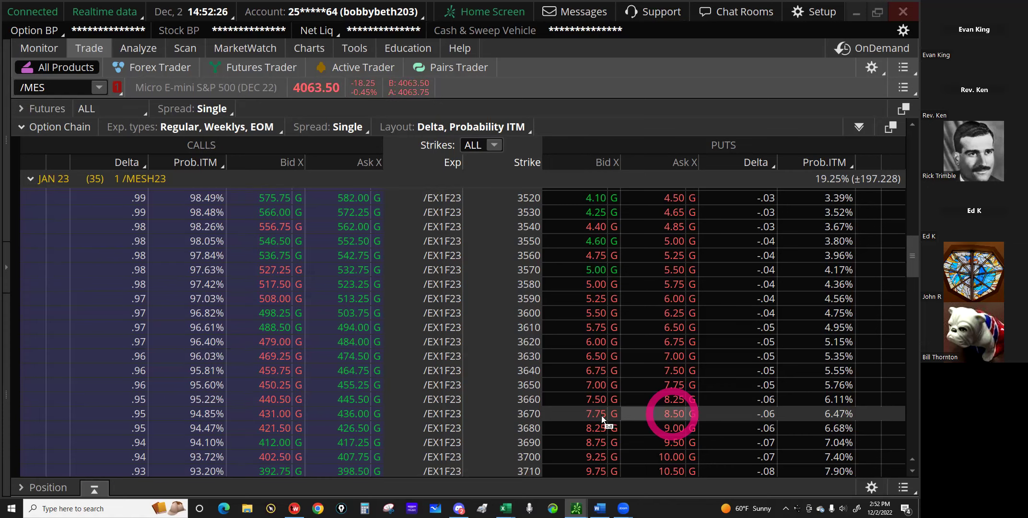
# Show the /MES risk profile, and switch to the Sweet Bobby IRA spreadsheet in Excel to check Buying Power Used for 12/2/2022.
pyautogui.click(138, 48)
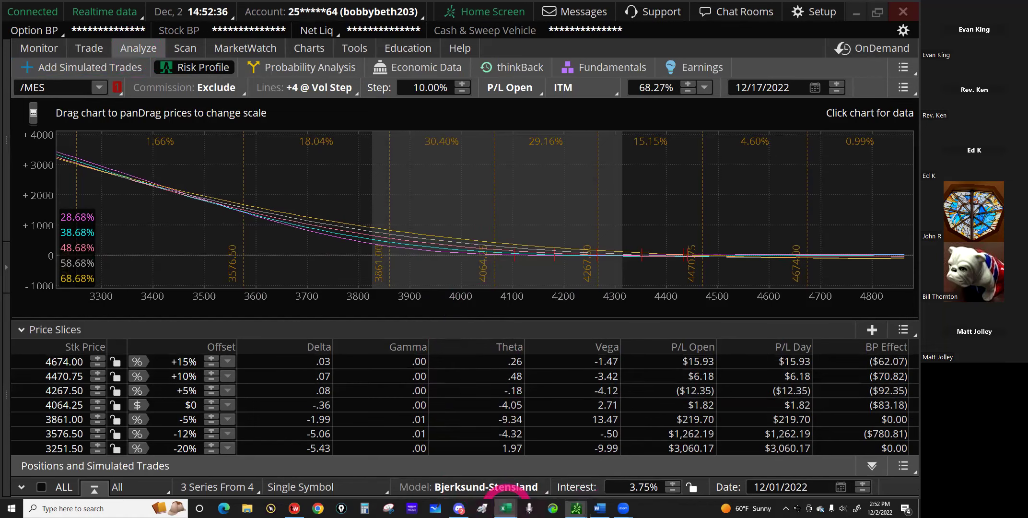
pyautogui.moveTo(506, 508)
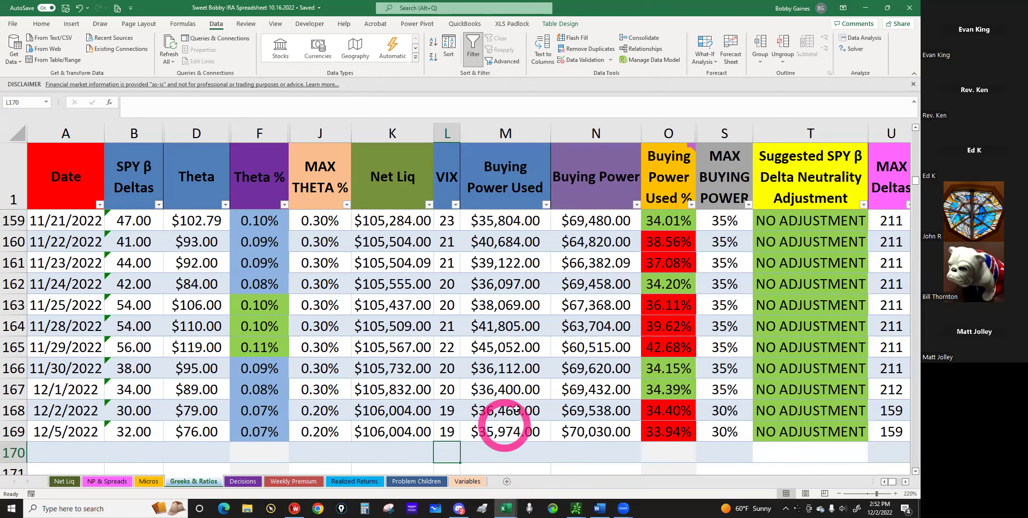
pyautogui.click(516, 411)
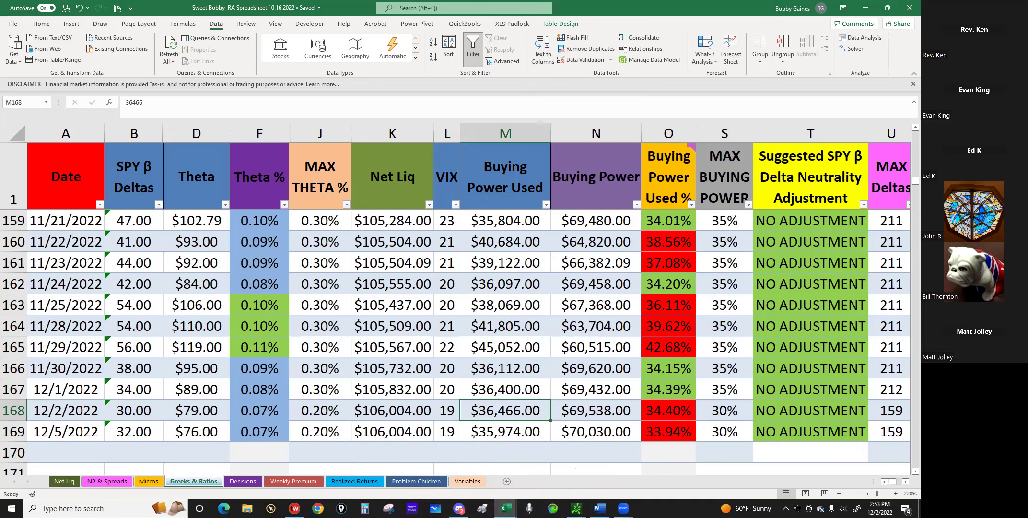
pyautogui.hotkey('alt', 's')
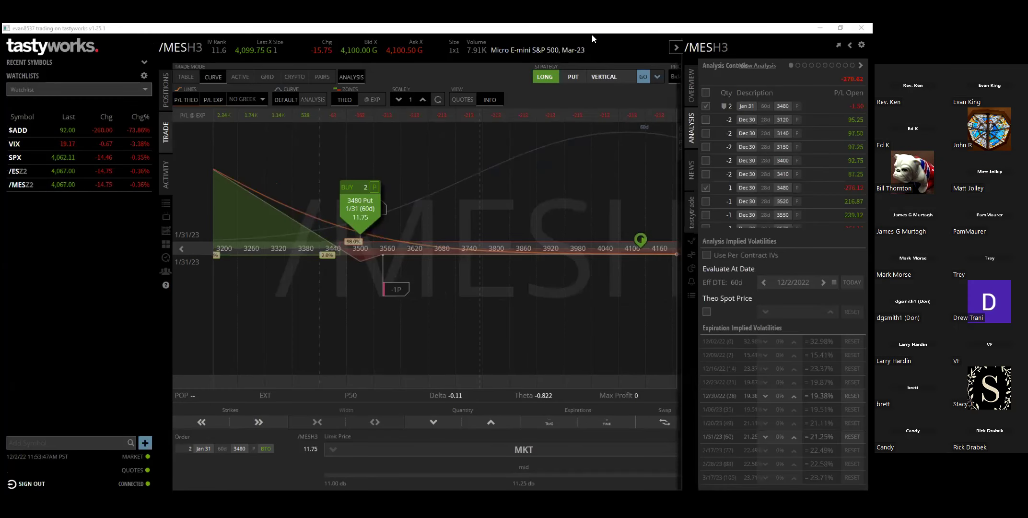
# In tastyworks, exclude the two Jan 31 3480 puts from the /MESH3 analysis curve and show the day's order activity.
pyautogui.click(667, 254)
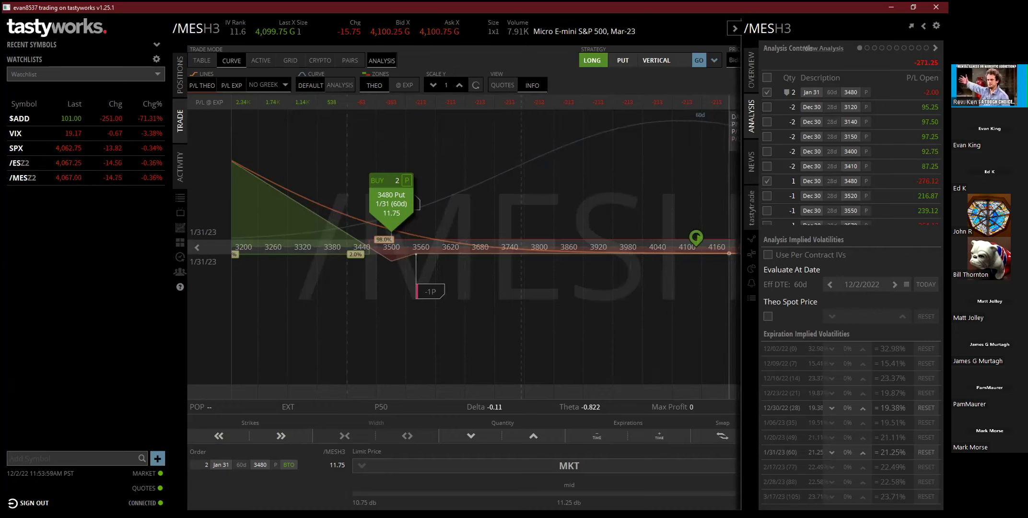
pyautogui.scroll(-5, 825, 150)
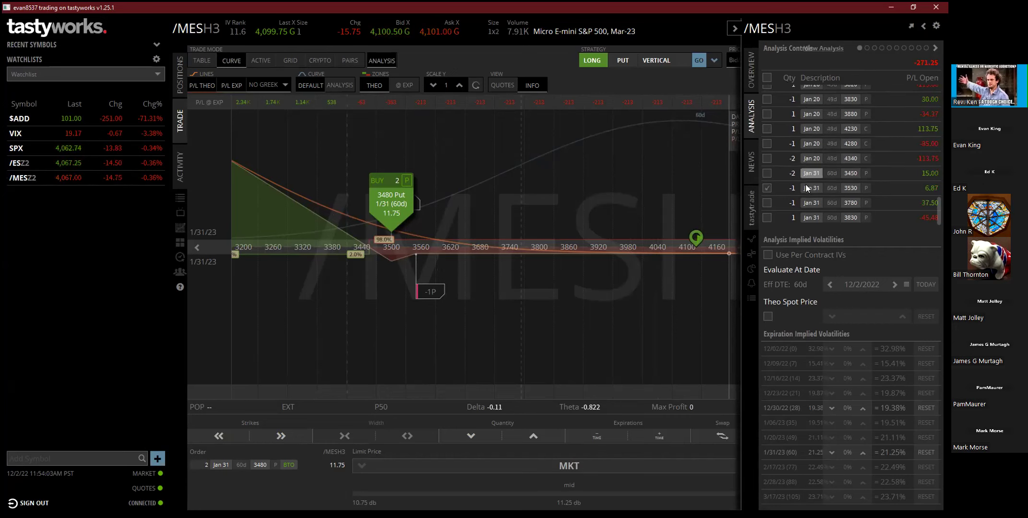
pyautogui.scroll(6, 800, 195)
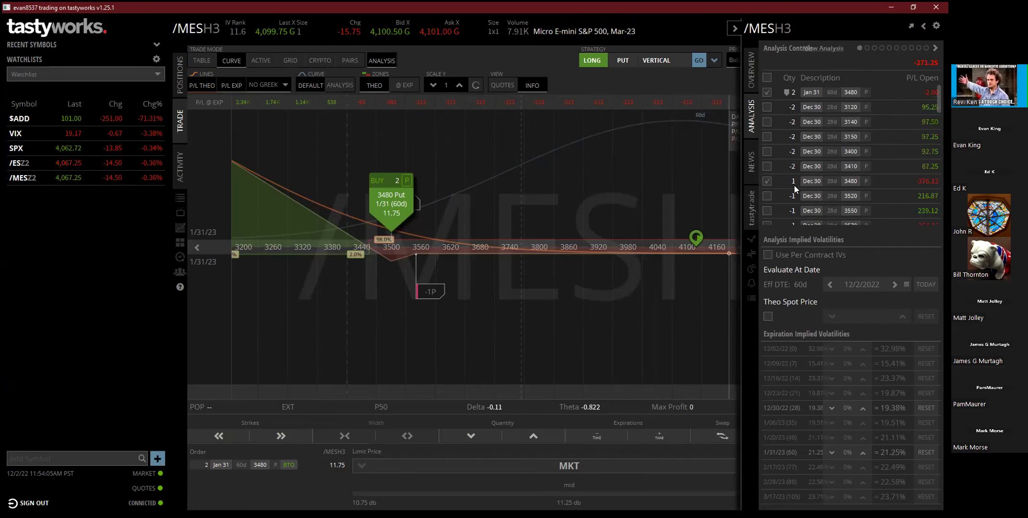
pyautogui.click(768, 92)
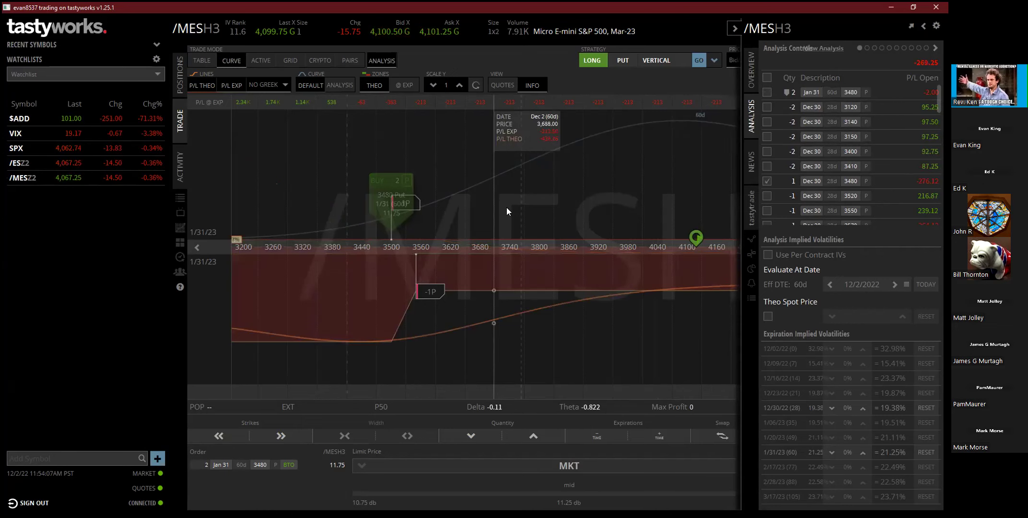
pyautogui.click(180, 167)
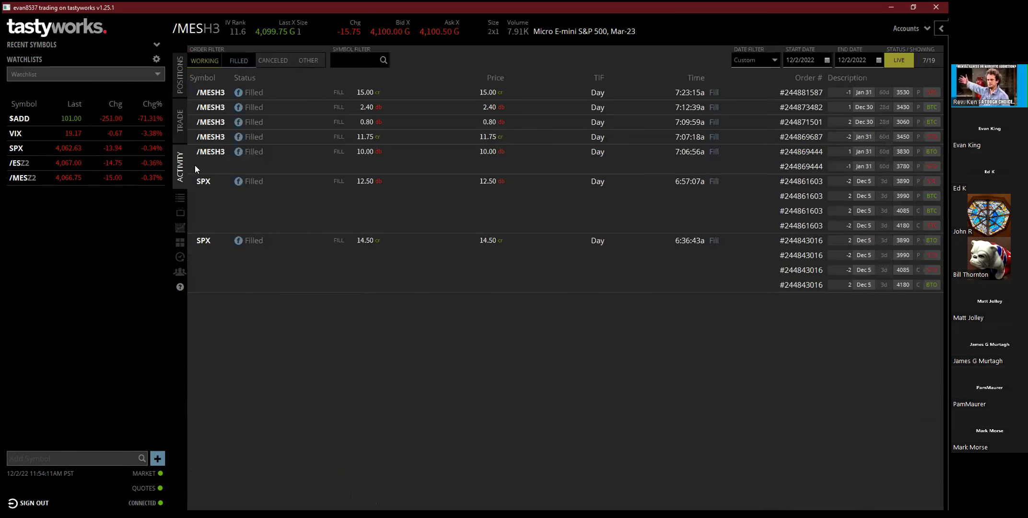
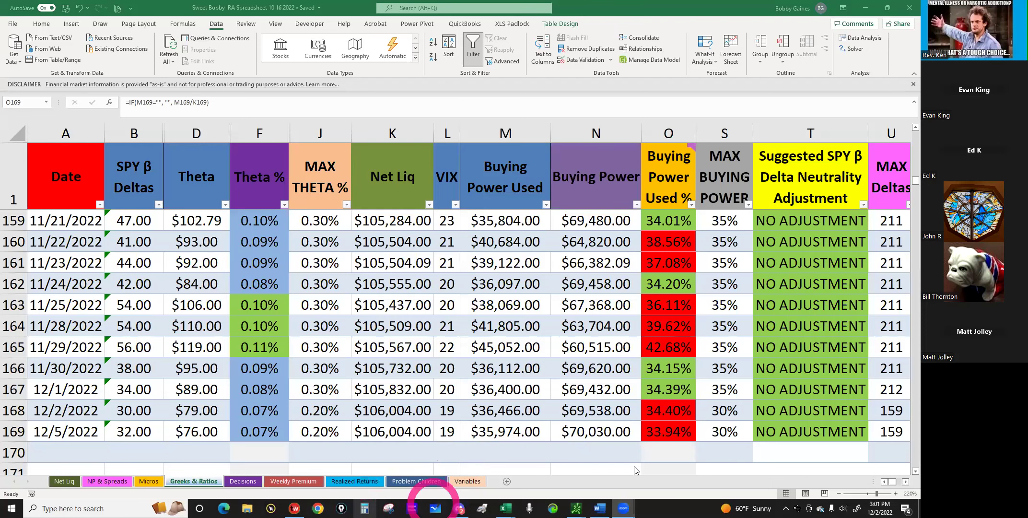
# Switch to thinkorswim, show the account's activity and positions, and expand the filled orders to examine the 3350 put purchase.
pyautogui.click(576, 509)
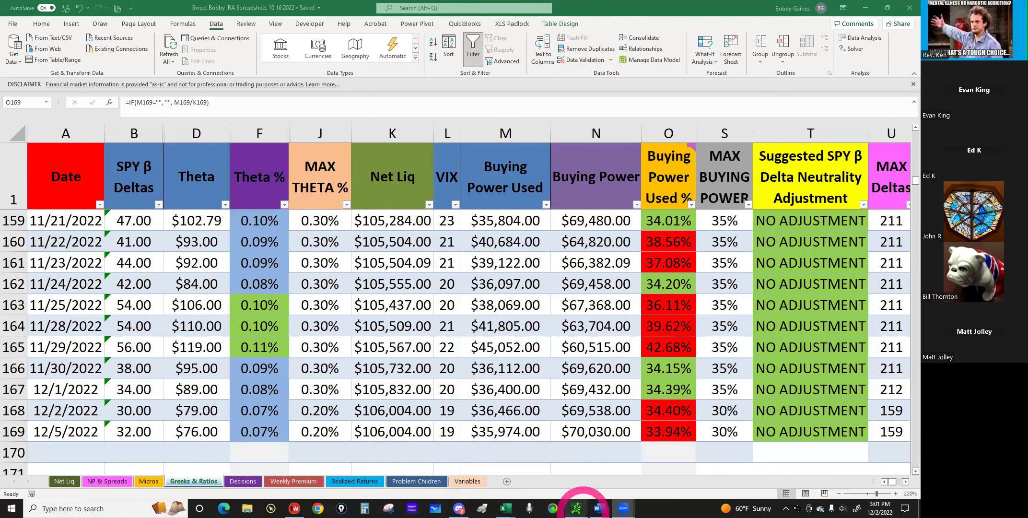
pyautogui.click(544, 472)
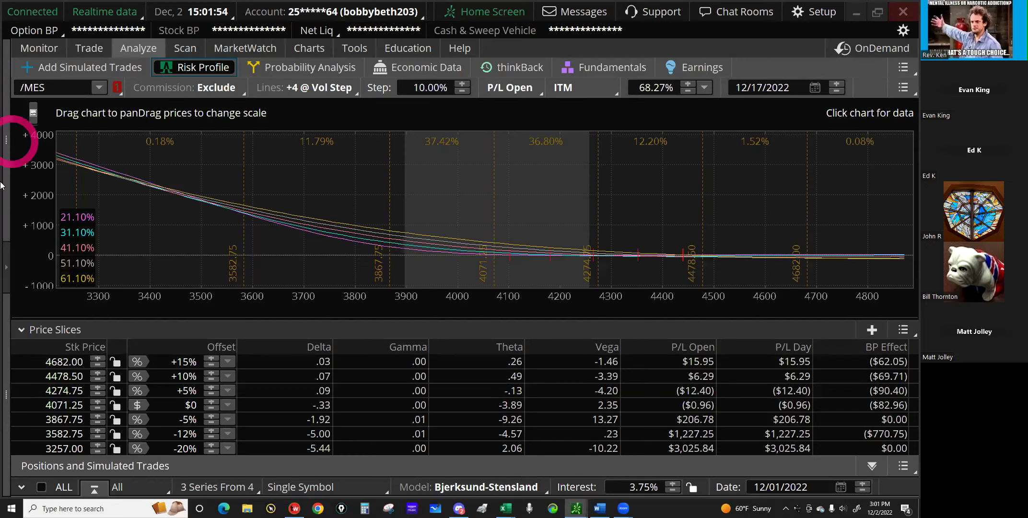
pyautogui.click(36, 53)
pyautogui.click(35, 53)
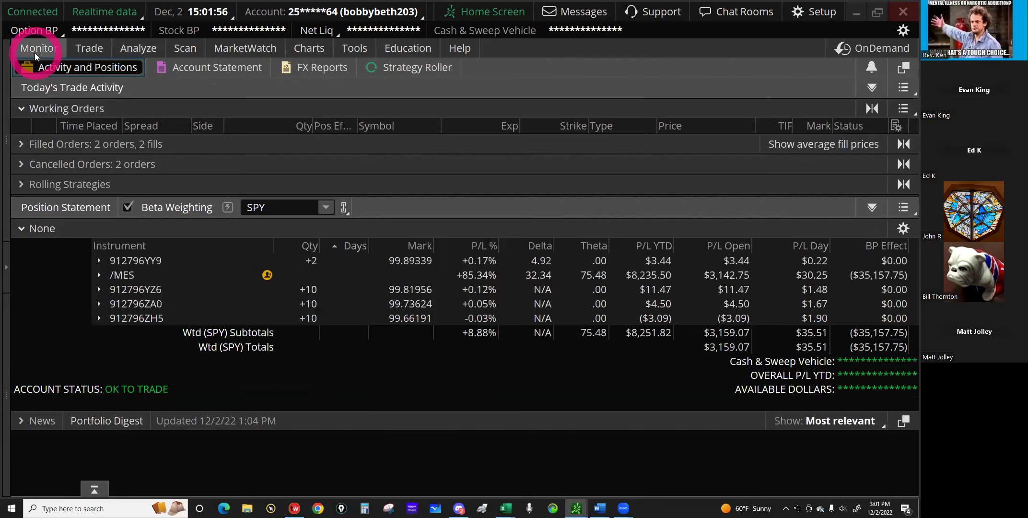
pyautogui.click(63, 145)
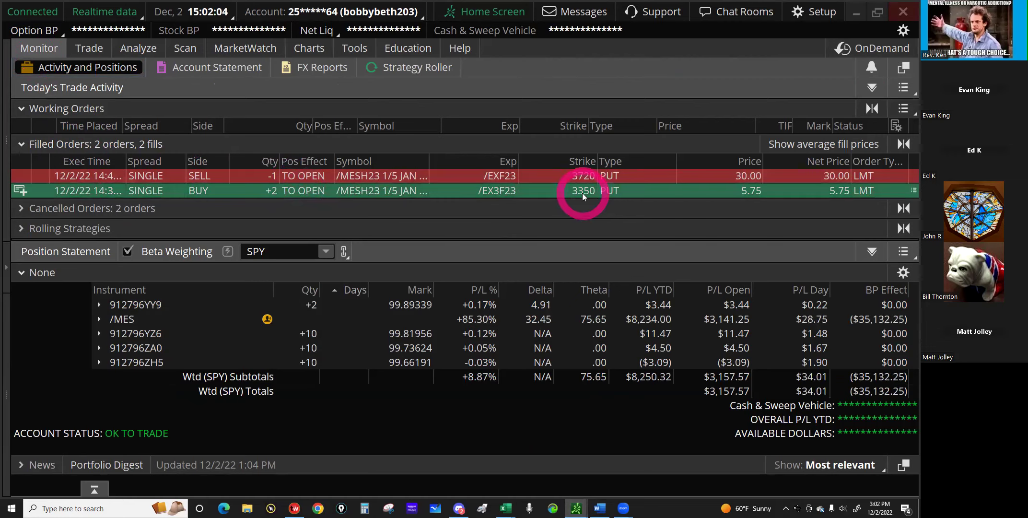
pyautogui.click(737, 190)
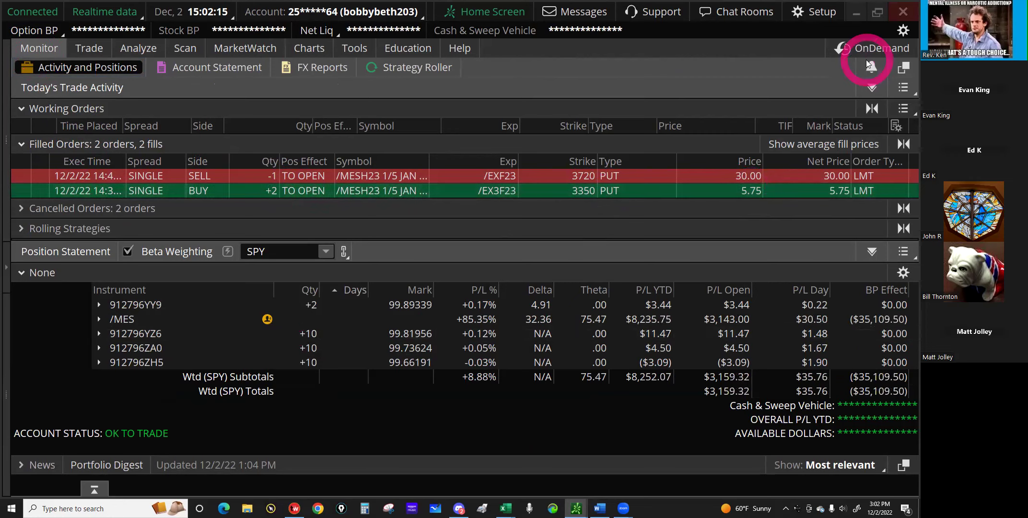
# Show groups in the position statement and select the short 3400 put in the SWEET BOBBY HEDGES group.
pyautogui.click(903, 254)
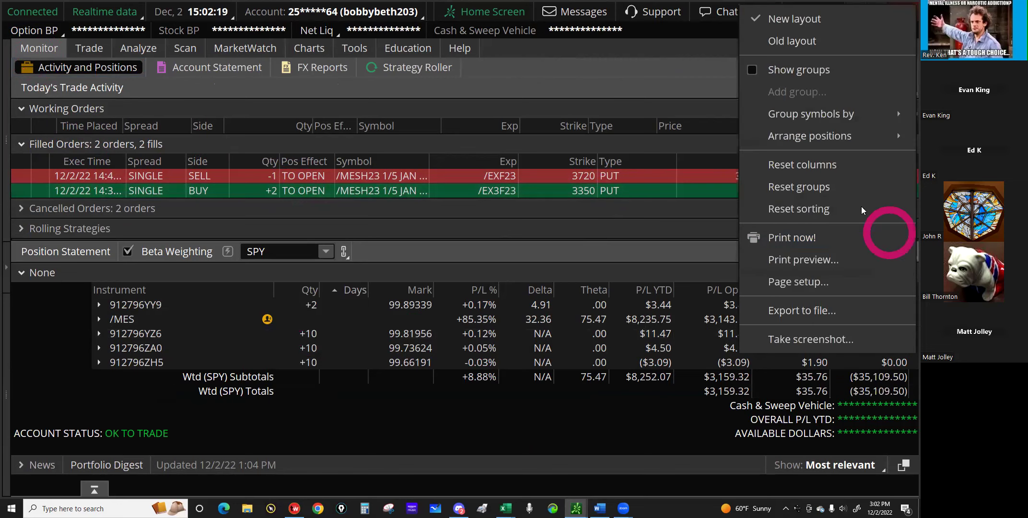
pyautogui.click(753, 68)
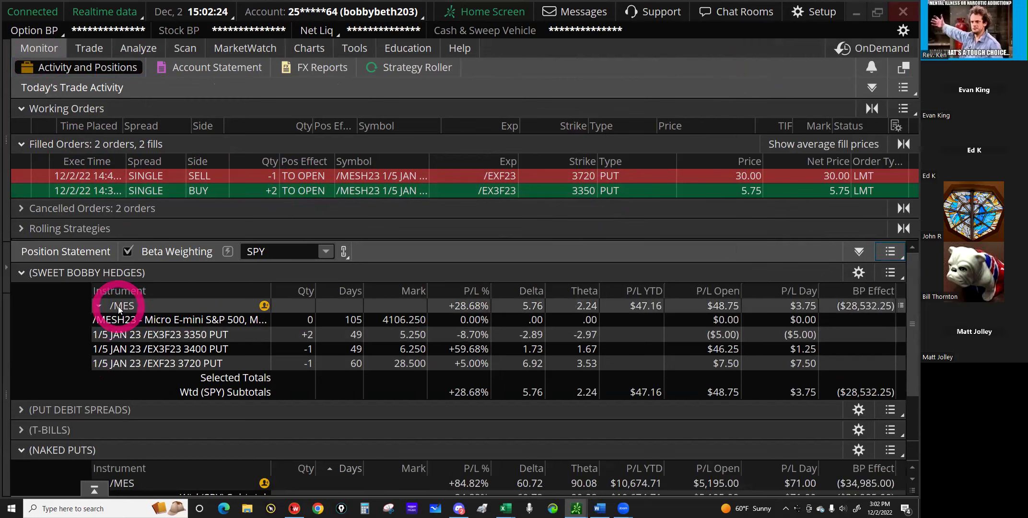
pyautogui.click(218, 349)
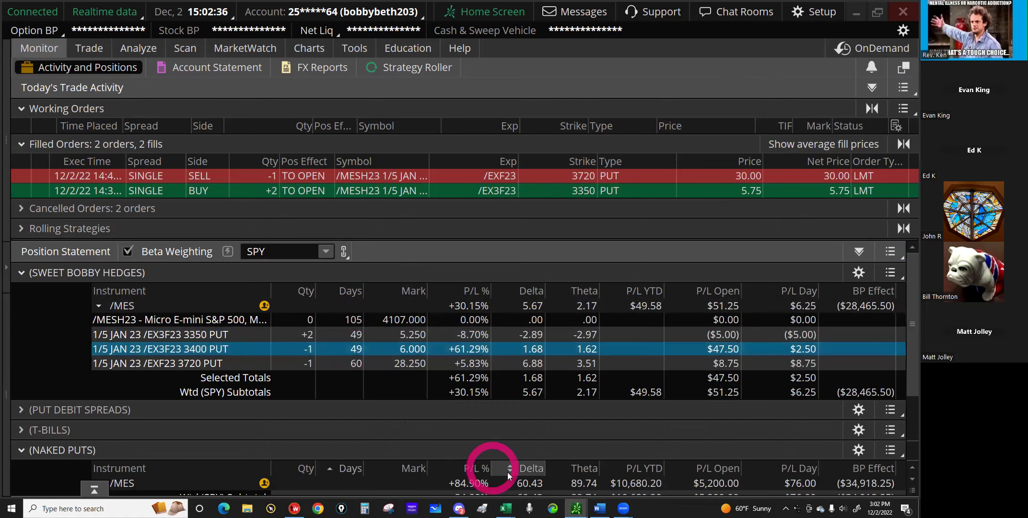
# Switch to the Sweet Bobby Spreadsheet 11.24.2022 workbook in Excel to view its SBH Breakeven sheet.
pyautogui.moveTo(506, 508)
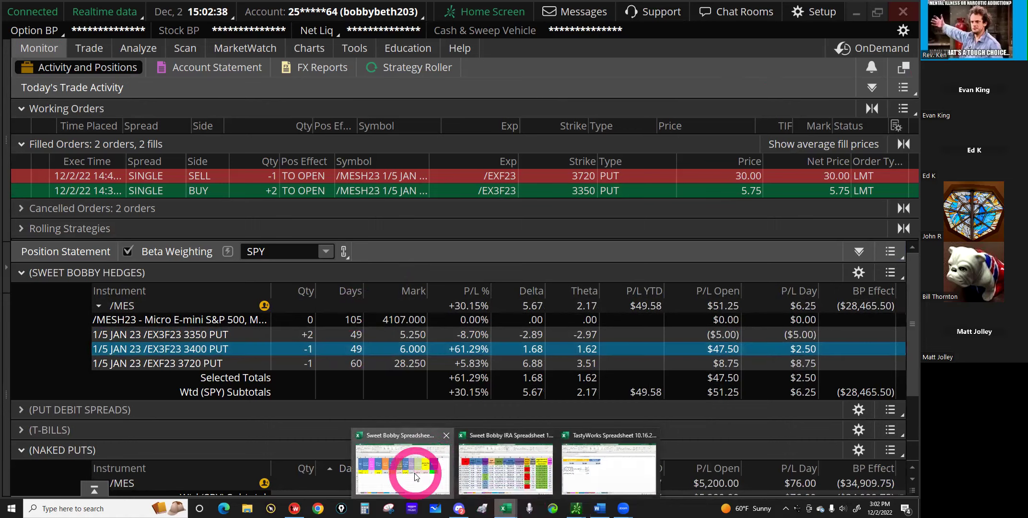
pyautogui.click(403, 463)
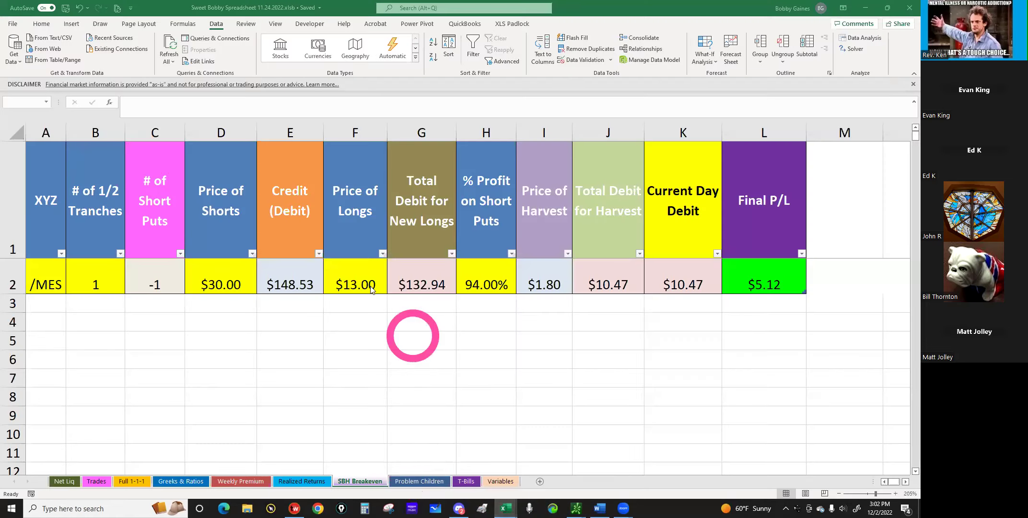
# Set the /MES row's price of shorts to $15 and select its Price of Harvest cell to check the formula.
pyautogui.click(214, 282)
pyautogui.write('15')
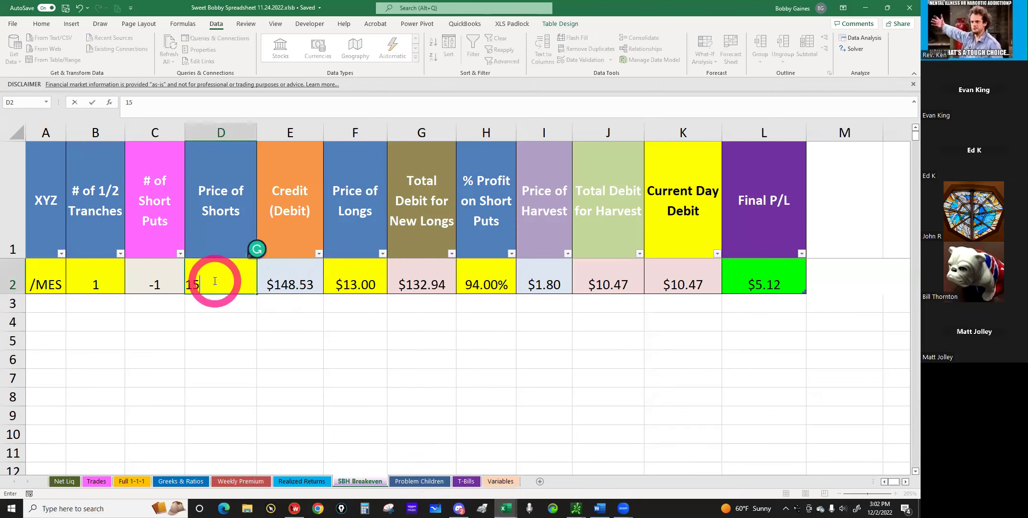
pyautogui.press('Return')
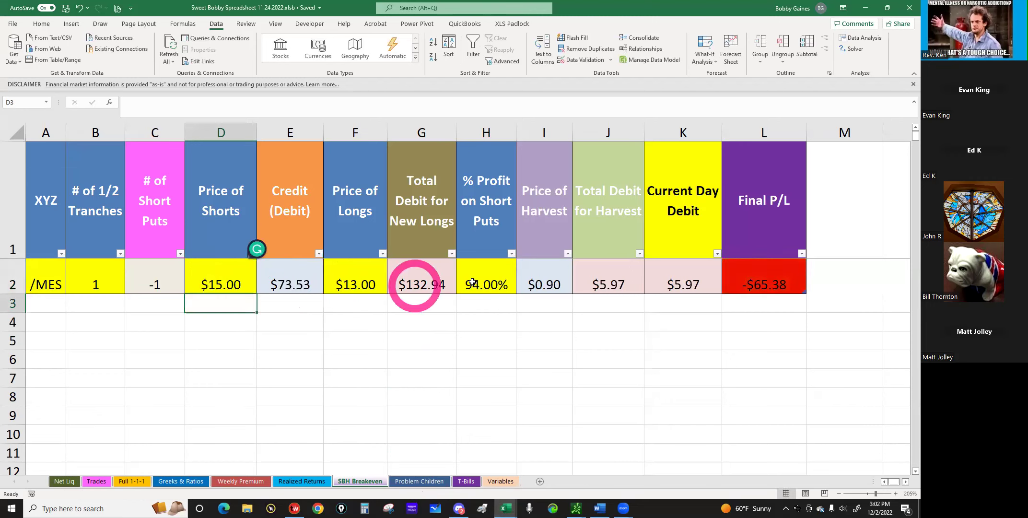
pyautogui.click(548, 273)
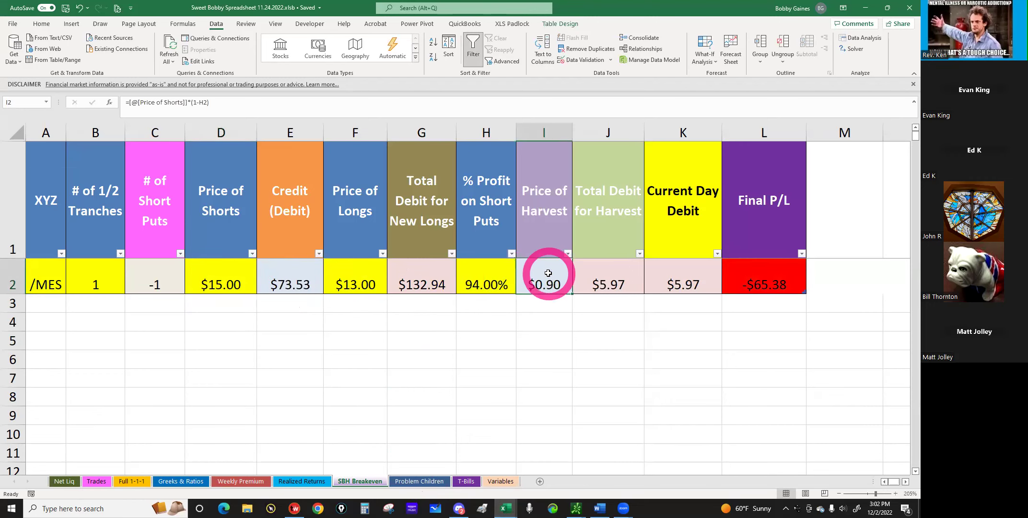
# Switch to thinkorswim and create a closing order to buy back the short 3400 put in the SWEET BOBBY HEDGES group.
pyautogui.moveTo(577, 507)
pyautogui.click(519, 473)
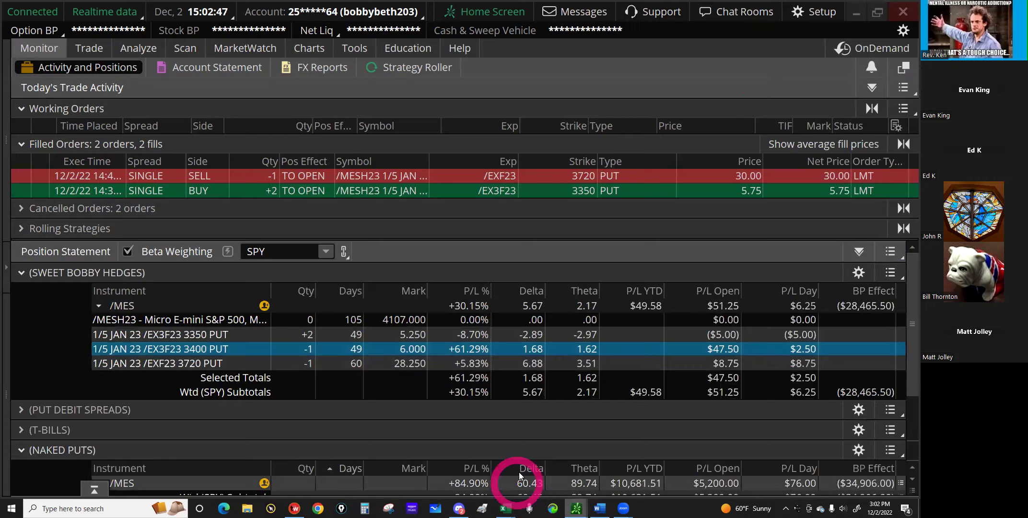
pyautogui.rightClick(331, 351)
pyautogui.moveTo(365, 303)
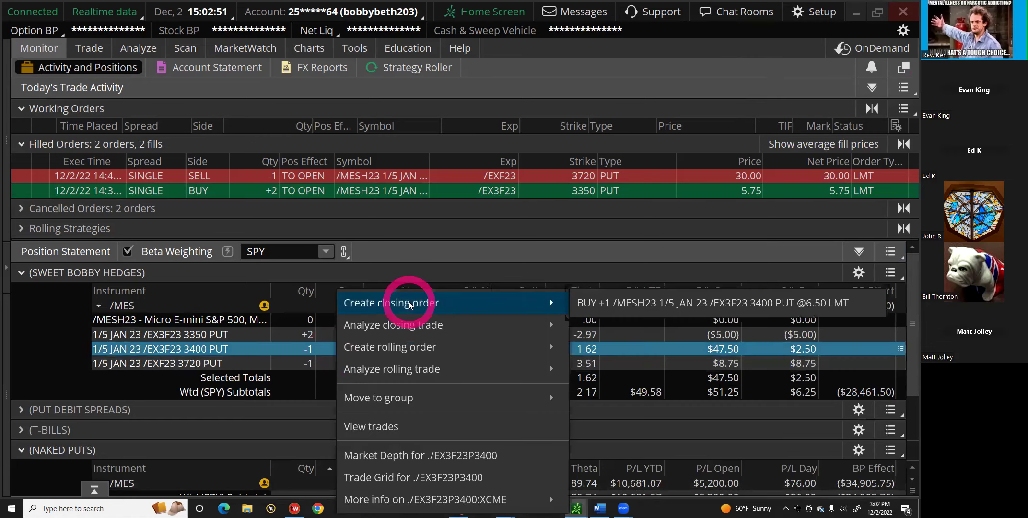
pyautogui.click(644, 301)
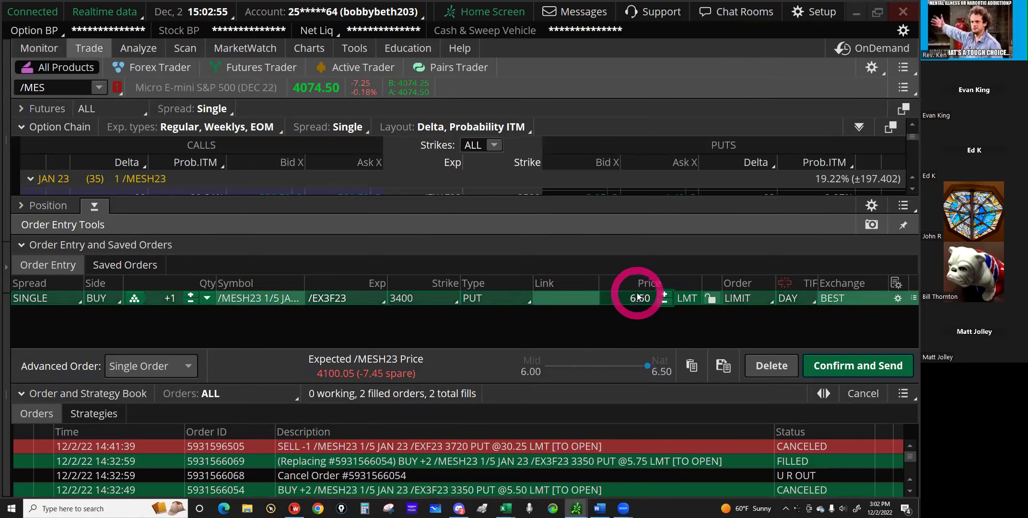
# Set the time in force of the 3400 put closing order to GTC.
pyautogui.click(766, 307)
pyautogui.click(747, 317)
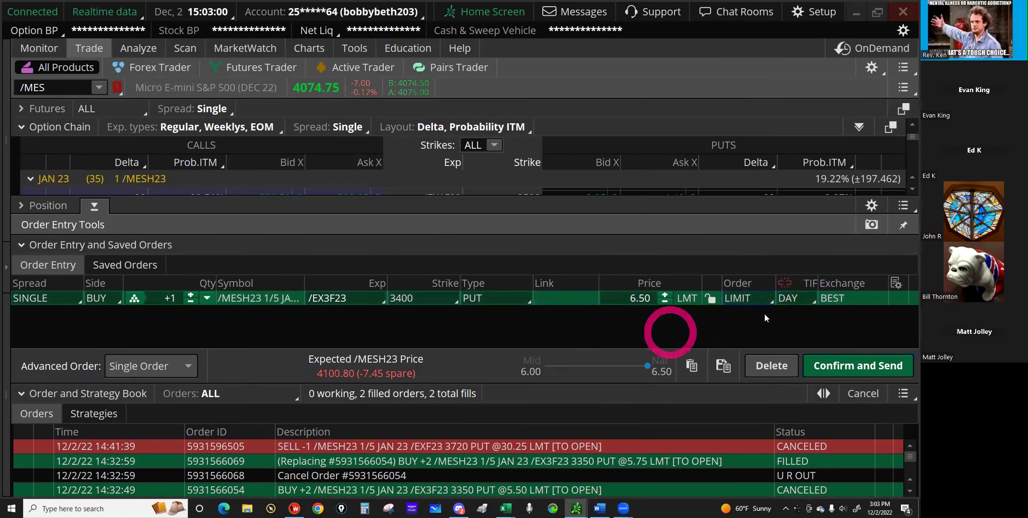
pyautogui.click(786, 299)
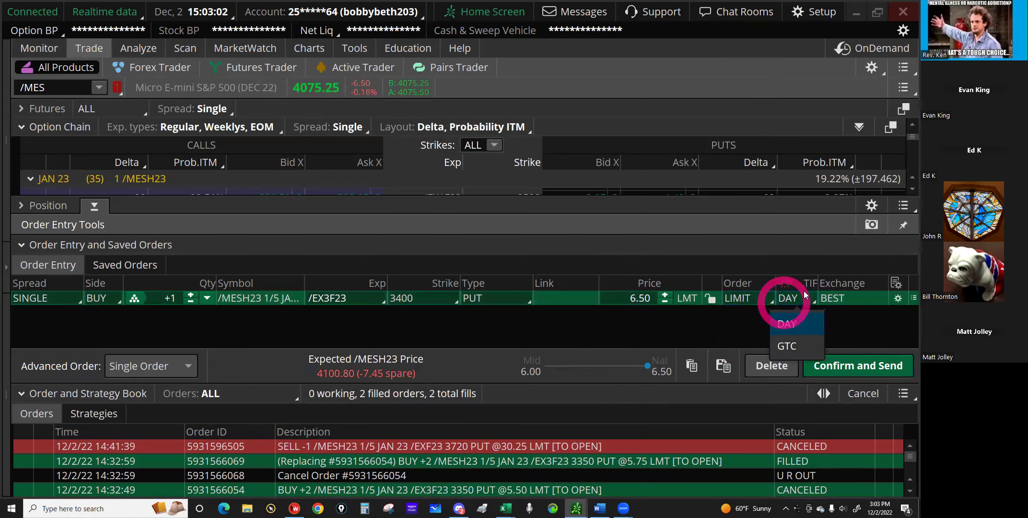
pyautogui.click(787, 346)
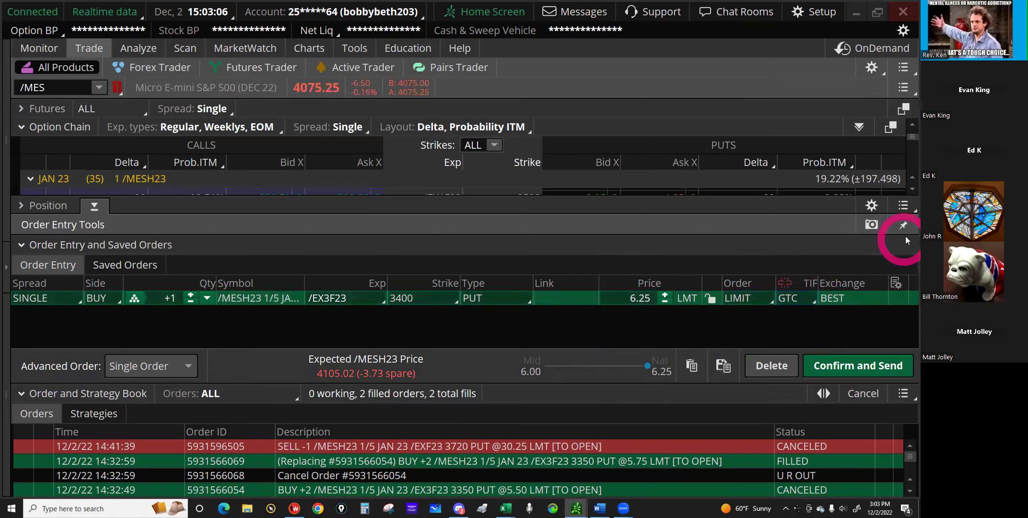
# Minimize the order entry tools and collapse the 35-, 49- and 60-day JAN 23 expirations in the /MES option chain.
pyautogui.click(95, 212)
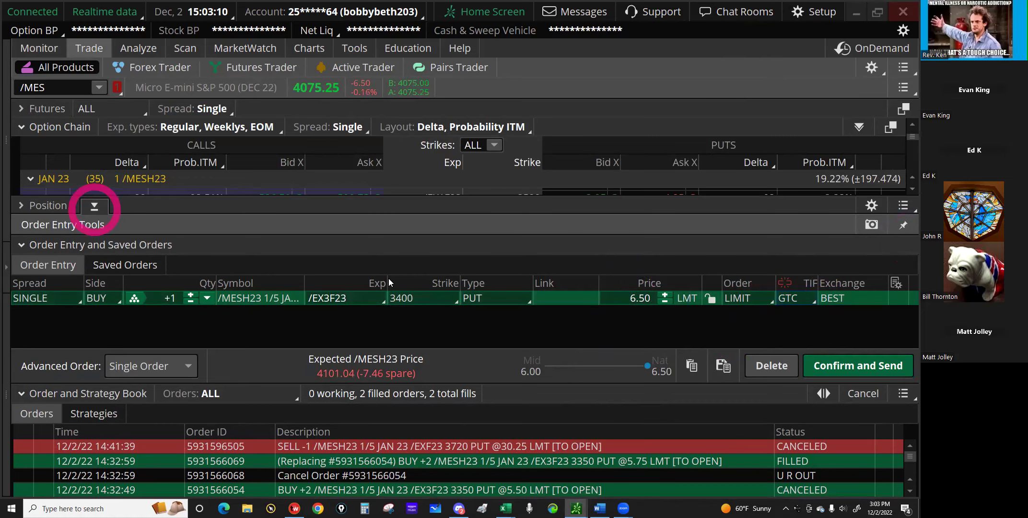
pyautogui.click(95, 207)
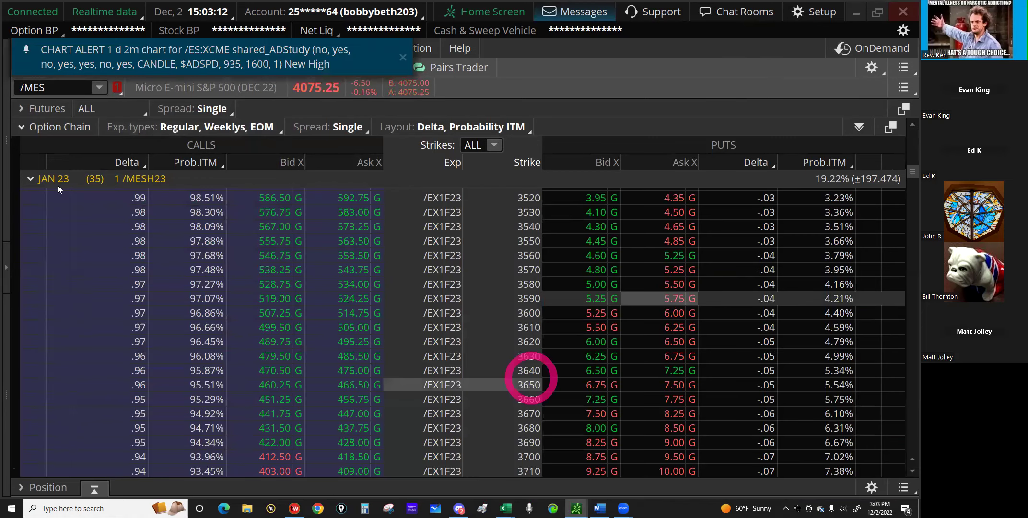
pyautogui.click(31, 179)
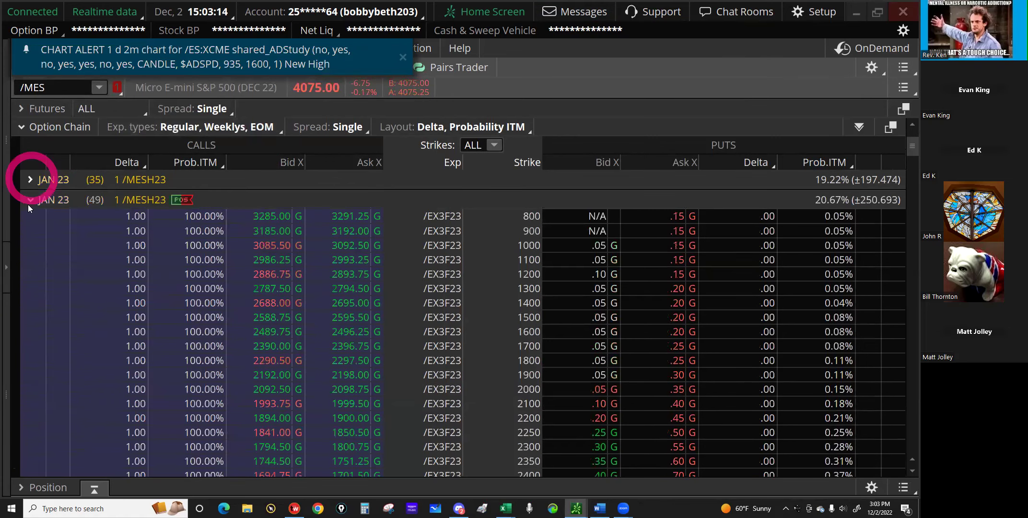
pyautogui.click(29, 201)
pyautogui.click(31, 219)
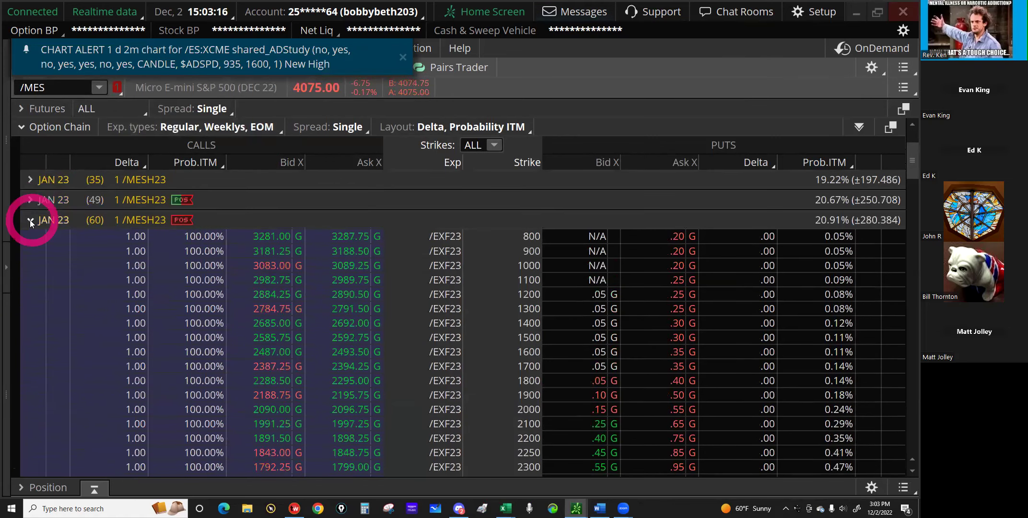
pyautogui.click(30, 219)
pyautogui.click(485, 446)
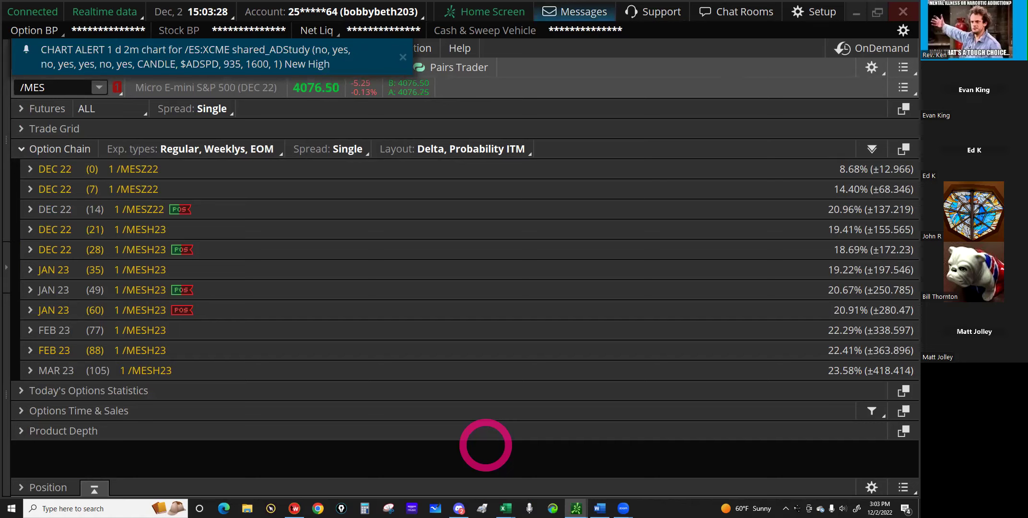
# Switch to the Sweet Bobby IRA Spreadsheet 10.16.2022 workbook in Excel and compare Buying Power Used for 12/2/2022 and 12/5/2022.
pyautogui.moveTo(506, 507)
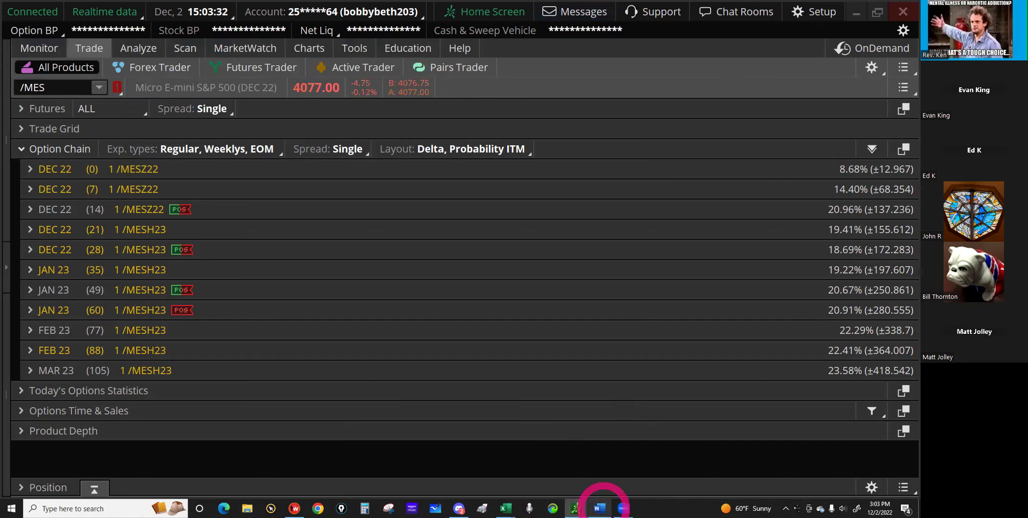
pyautogui.moveTo(602, 506)
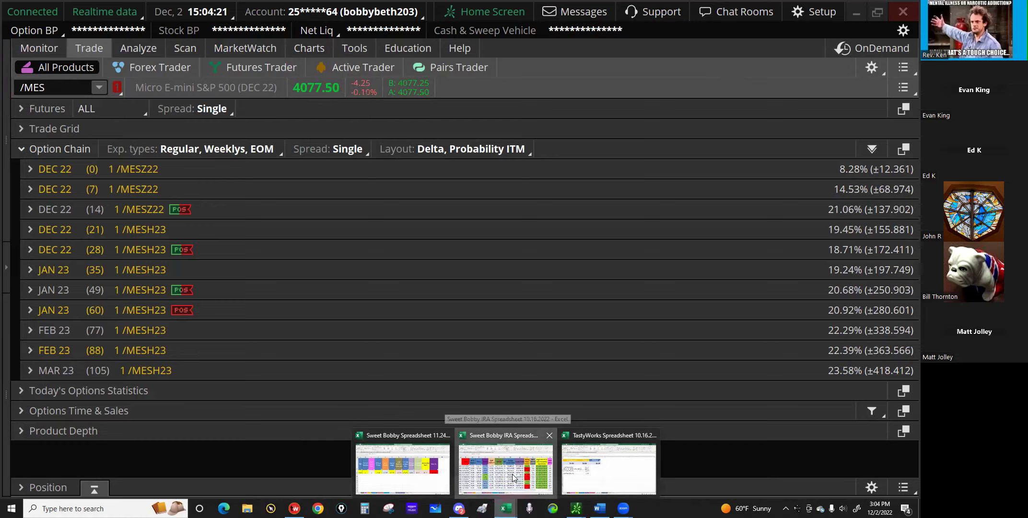
pyautogui.click(511, 484)
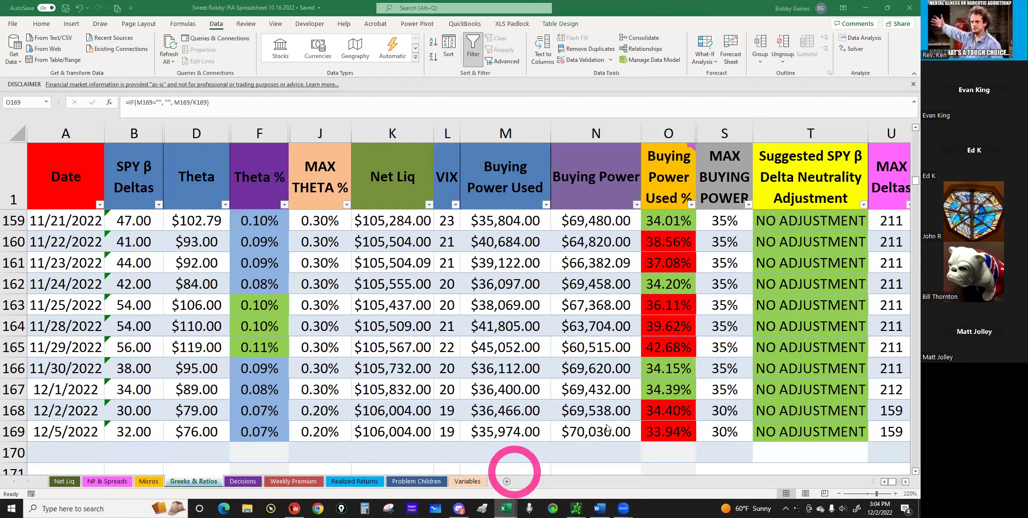
pyautogui.click(488, 411)
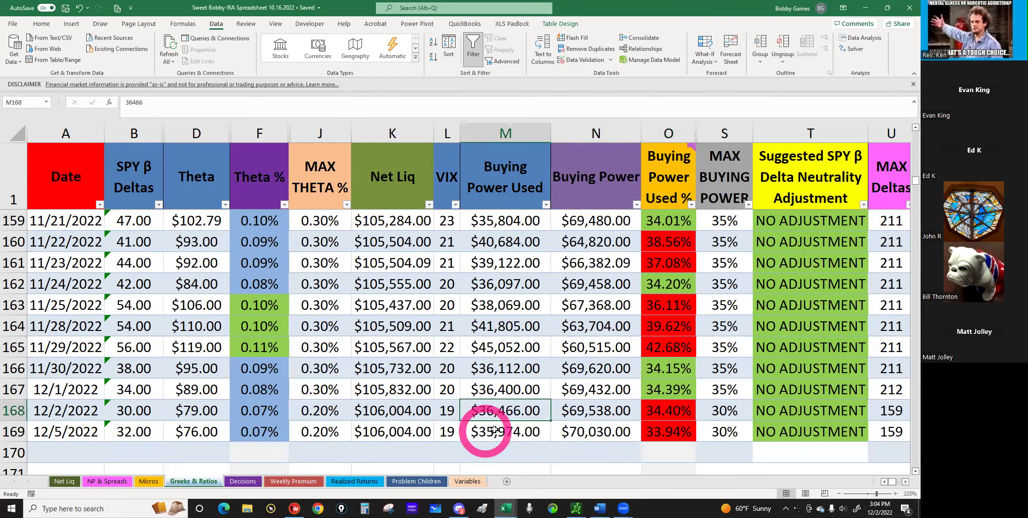
pyautogui.click(493, 434)
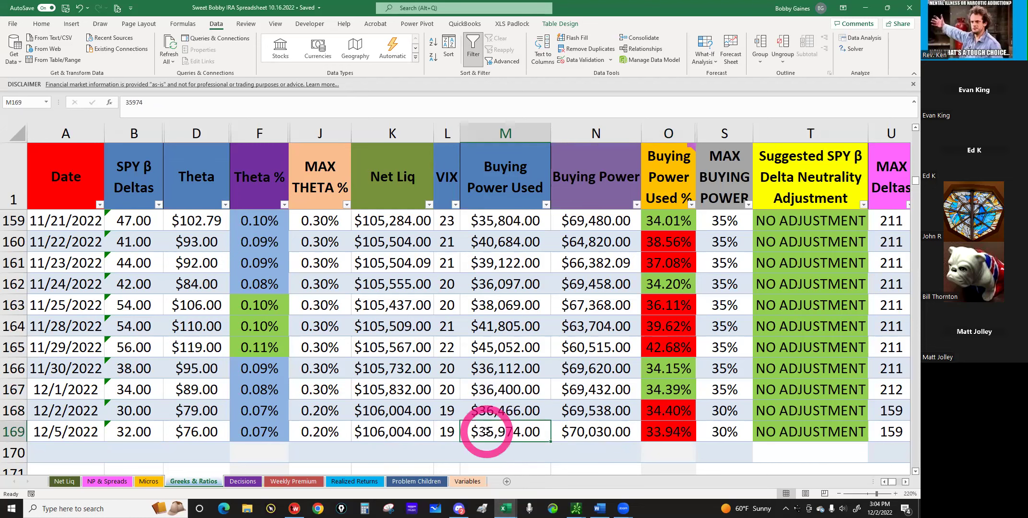